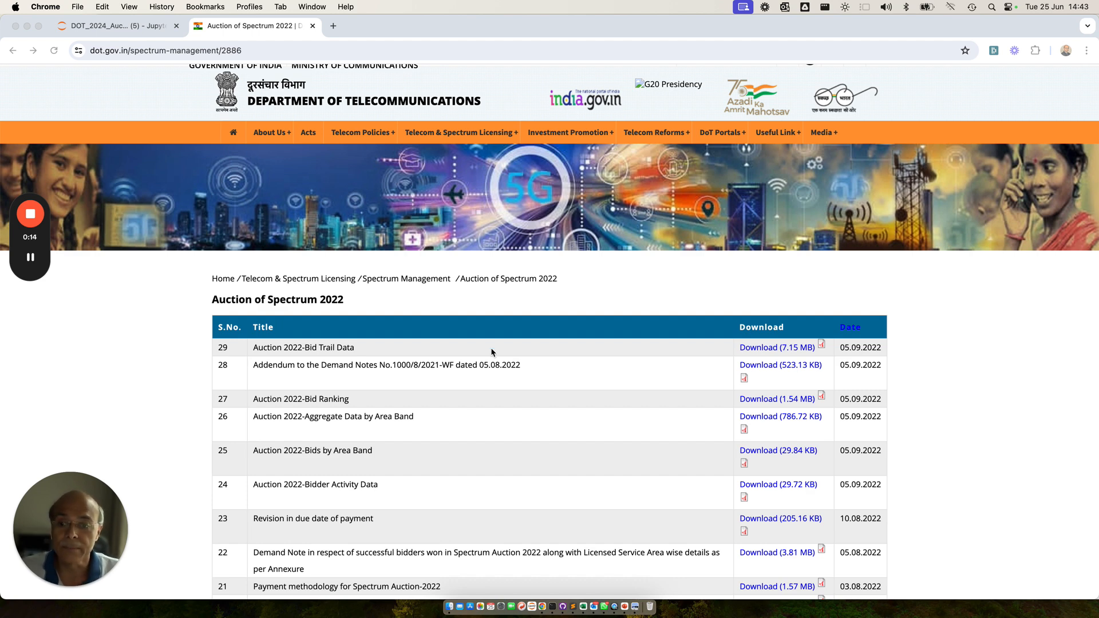
Step: Look through the Auction of Spectrum 2022 document list and open the Spectrum e-Auction Day 1 Report
scroll(492, 352, "down", 3)
scroll(491, 352, "down", 3)
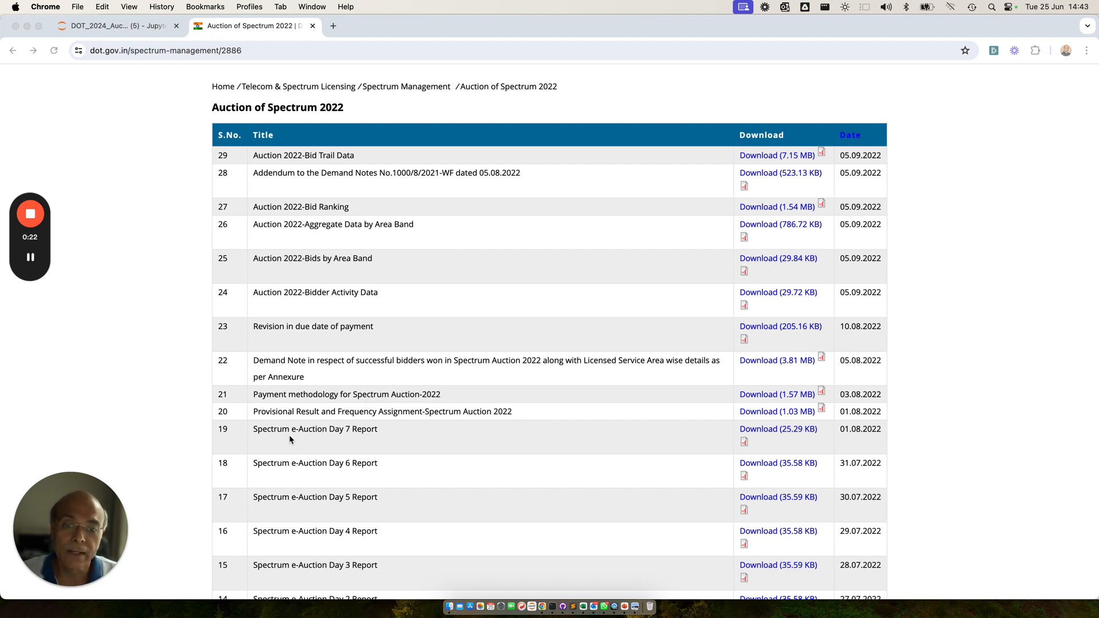
scroll(370, 435, "down", 1)
scroll(252, 261, "up", 5)
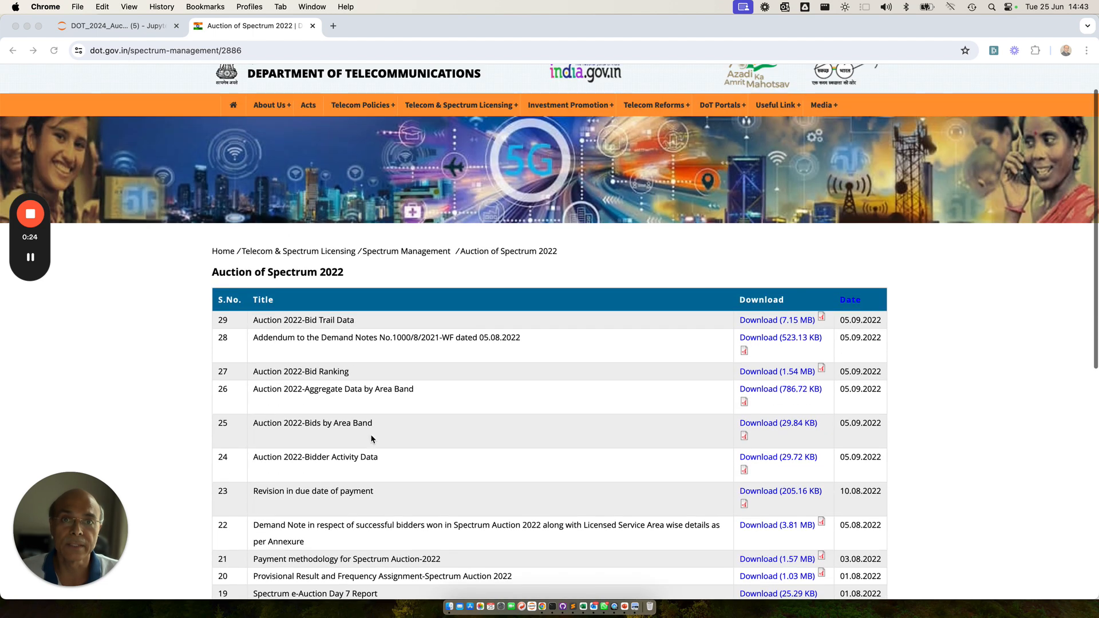
scroll(335, 278, "down", 5)
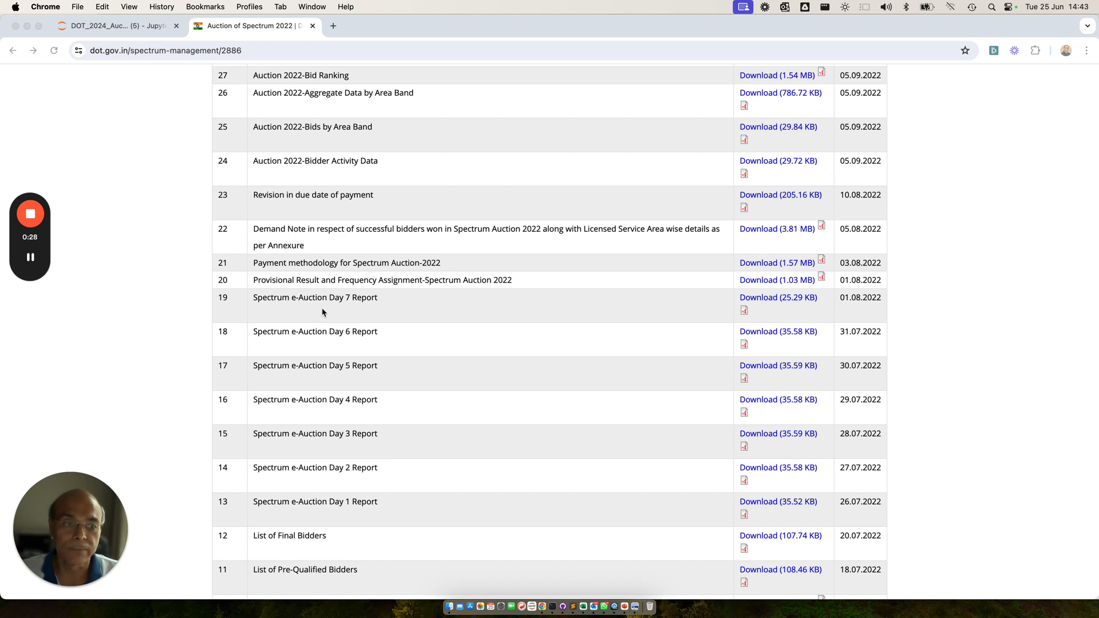
left_click(781, 505)
left_click(782, 506)
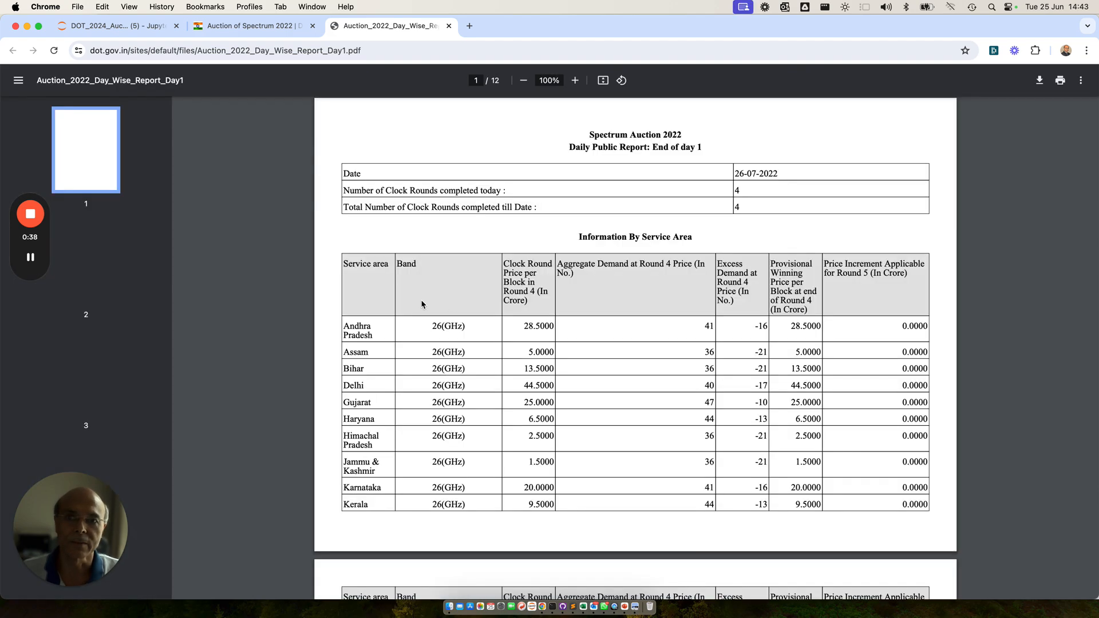
Step: Skim the service-area tables in the Day 1 report, then close it to return to the document list
scroll(487, 323, "down", 5)
scroll(487, 324, "down", 12)
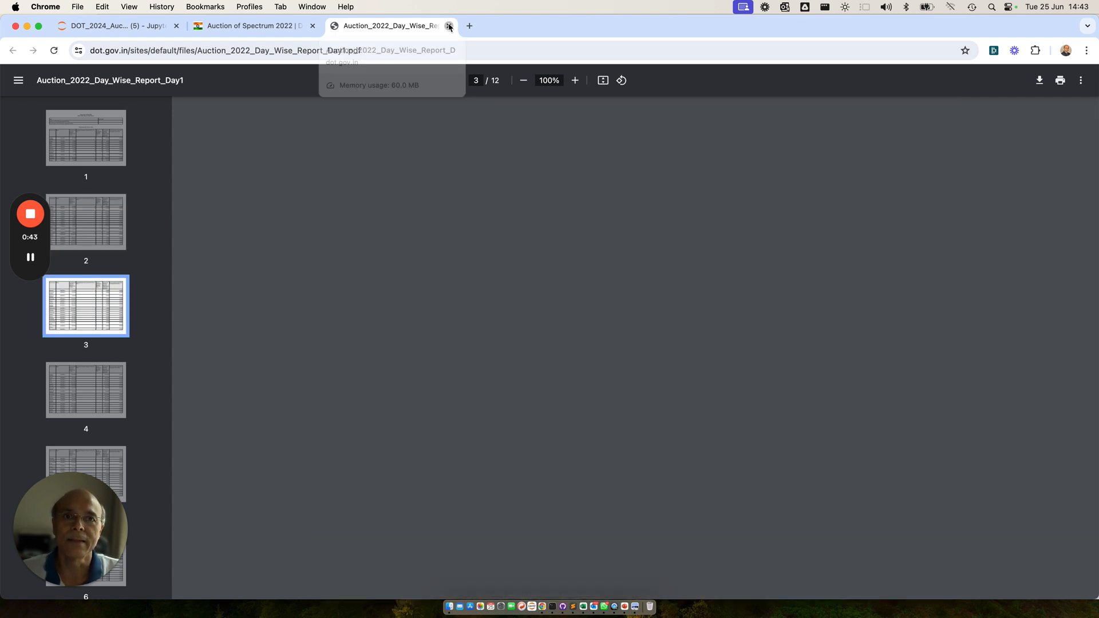
left_click(449, 27)
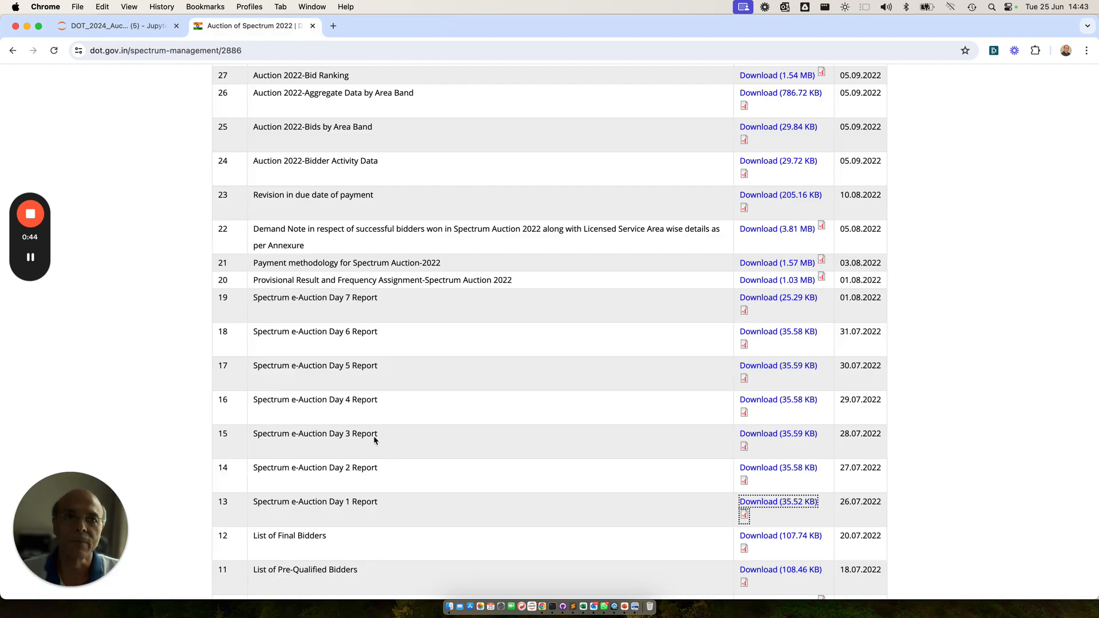
scroll(376, 398, "up", 2)
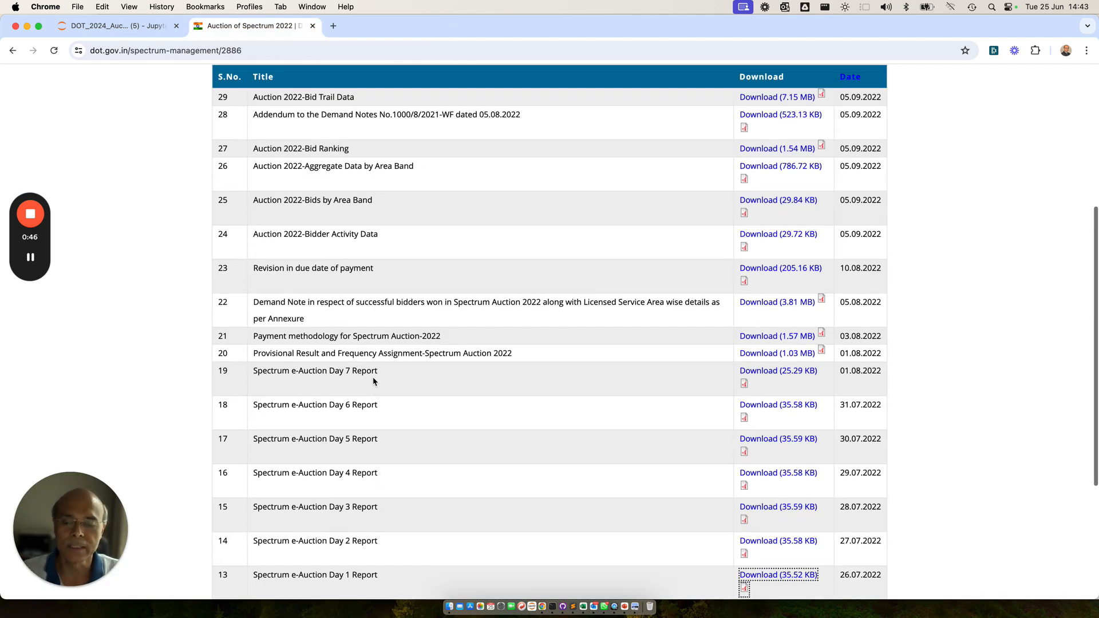
Step: Switch to the Provisional Result and Frequency Assignment PDF in Preview and move its window higher to show the full page
key("ctrl+Up")
left_click(456, 394)
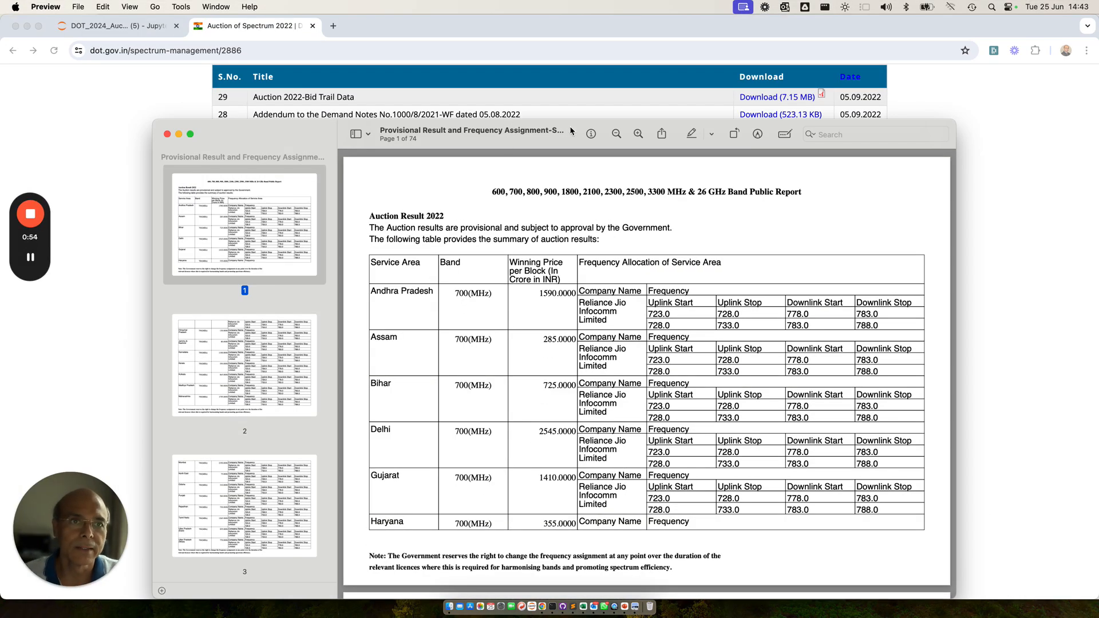
left_click_drag(569, 127, 547, 80)
Step: Examine how the PDF lays out service area, band, winning price and frequency allocations from the 700 MHz through the 1800 MHz tables
scroll(598, 316, "down", 15)
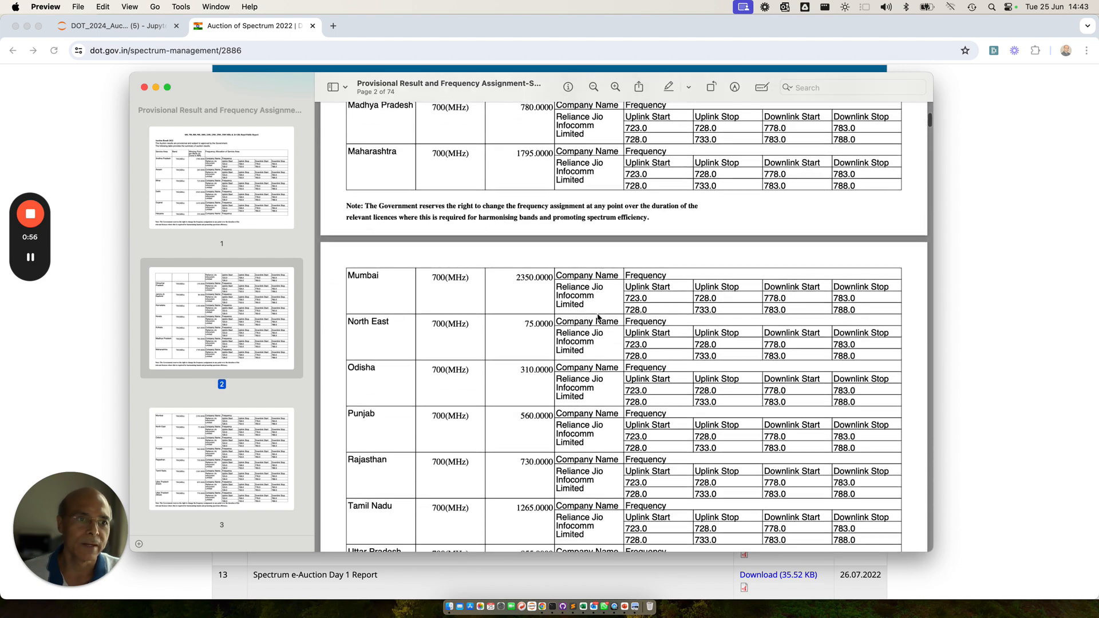
scroll(599, 317, "down", 10)
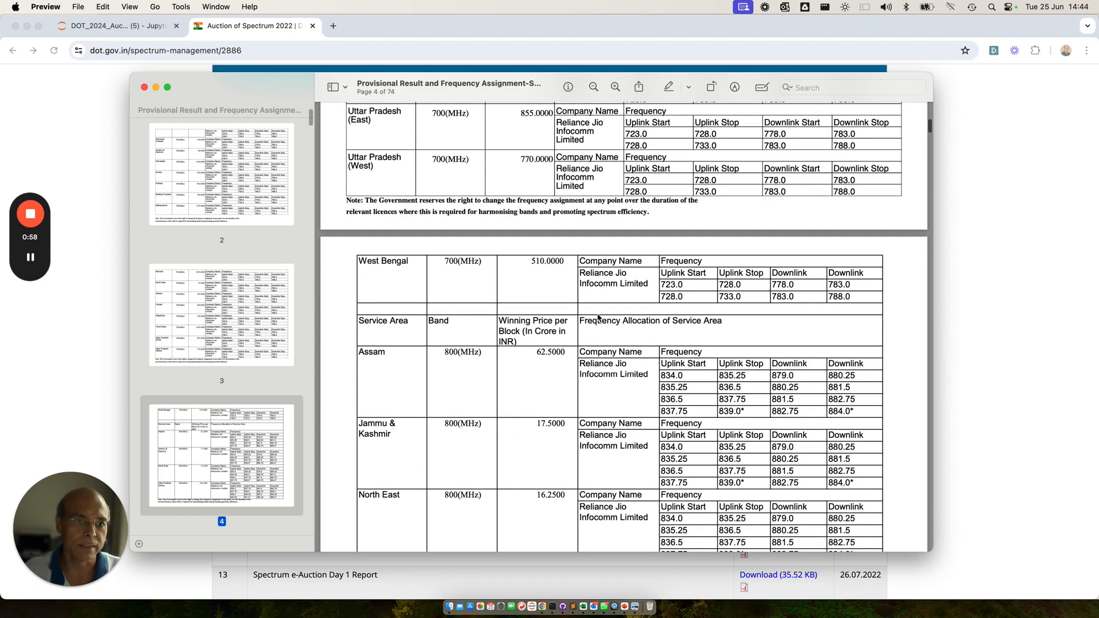
scroll(599, 318, "down", 4)
scroll(601, 309, "up", 3)
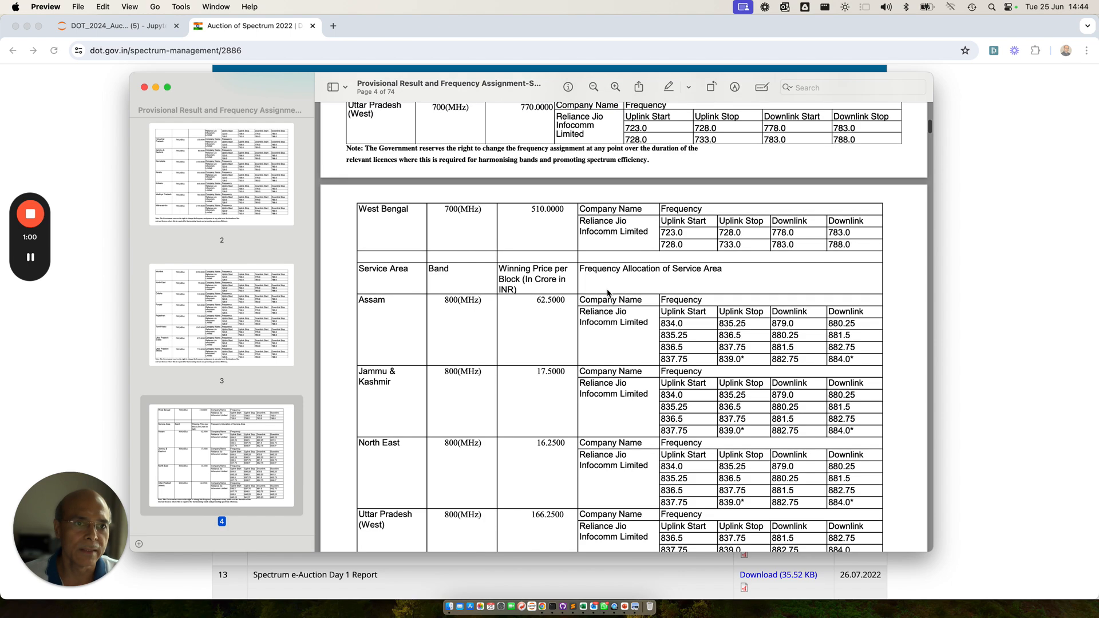
scroll(606, 291, "down", 3)
scroll(606, 291, "down", 15)
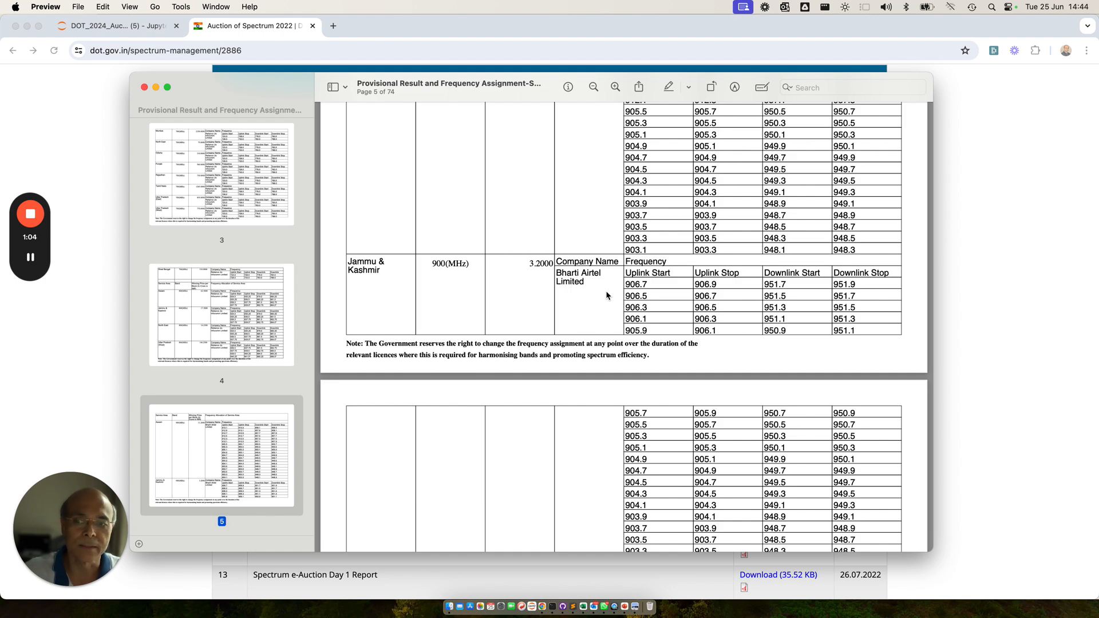
scroll(608, 295, "down", 15)
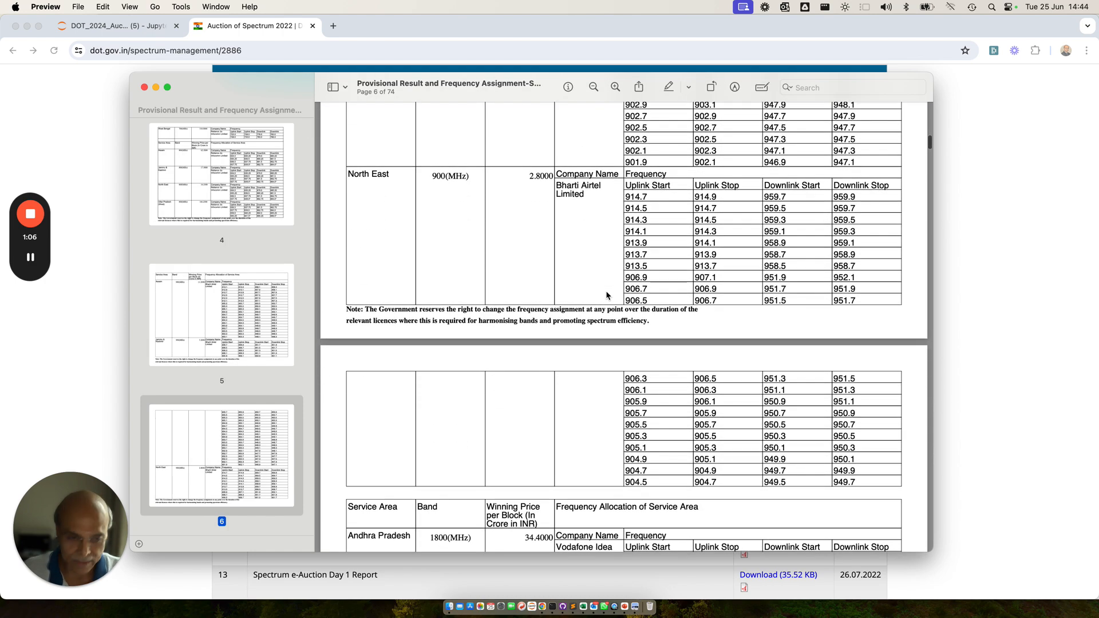
scroll(625, 331, "down", 20)
scroll(625, 331, "down", 5)
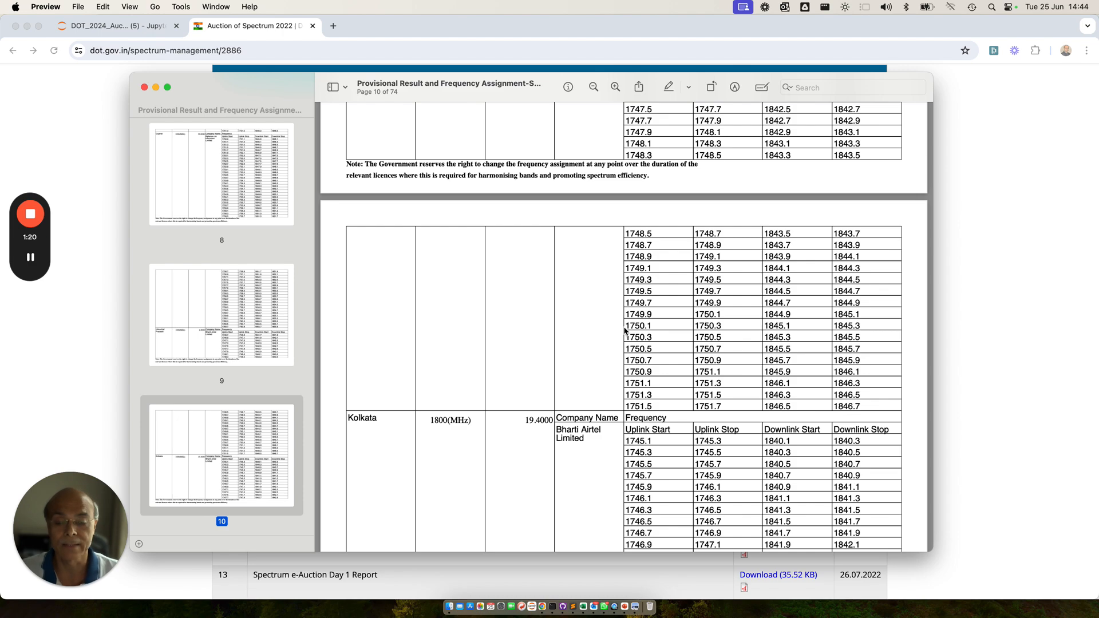
scroll(554, 319, "down", 10)
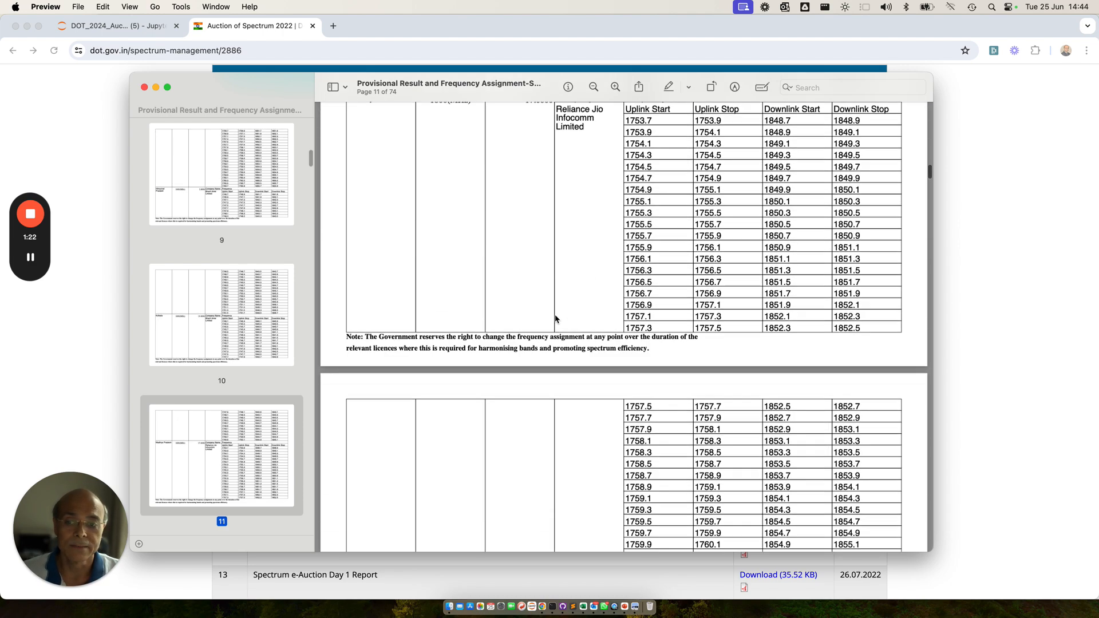
scroll(554, 319, "down", 10)
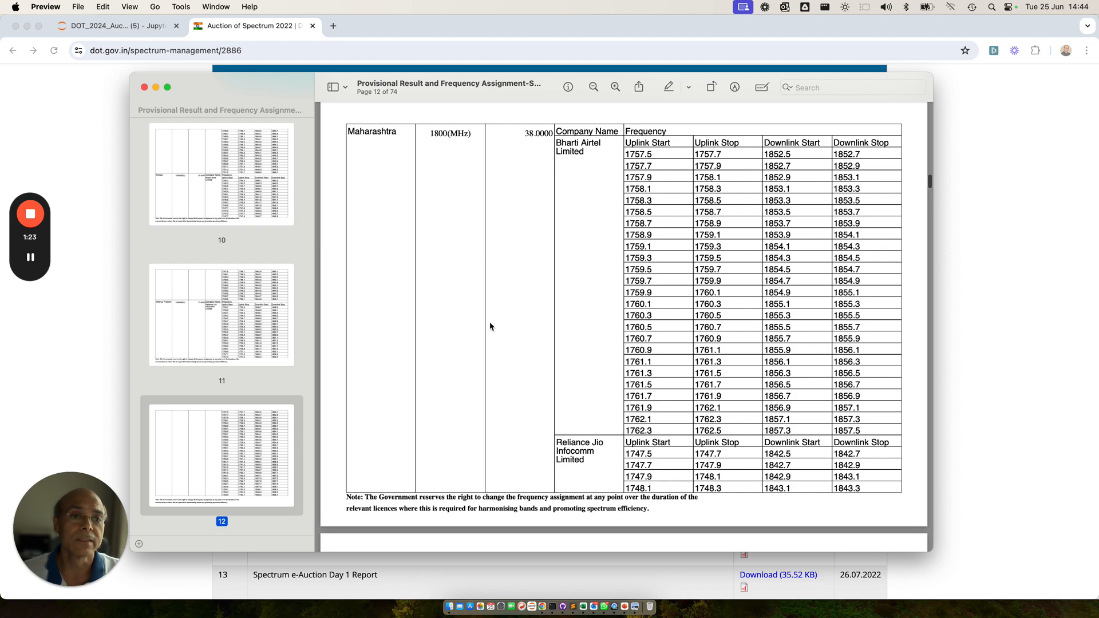
Step: Review the Madhya Pradesh 1800 MHz entry and return to the summary table on the PDF's first page
scroll(513, 324, "up", 5)
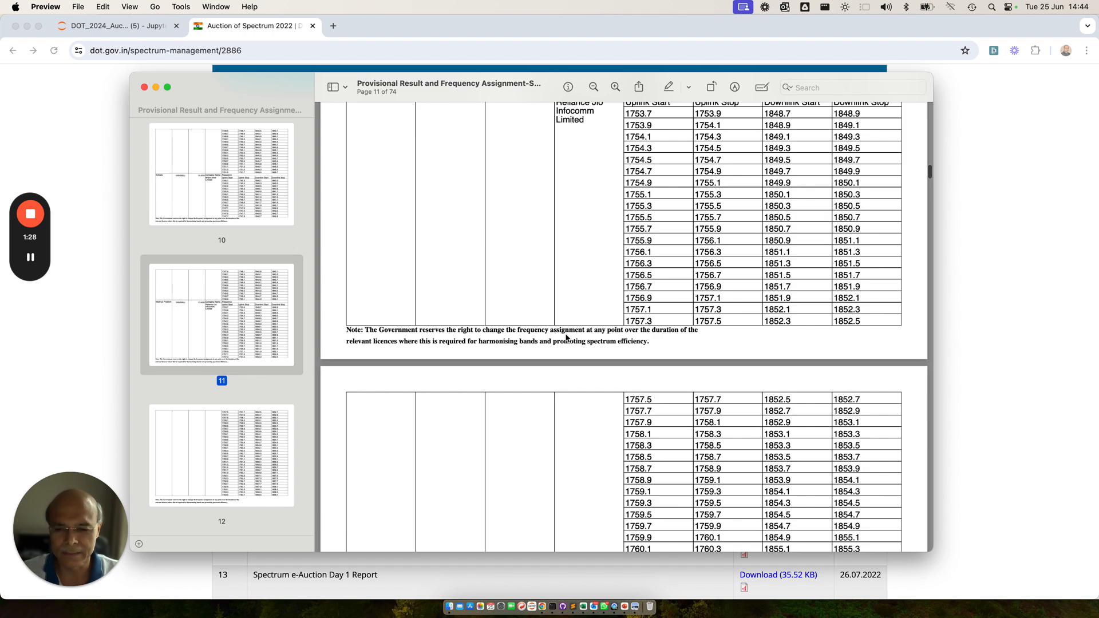
scroll(531, 339, "up", 5)
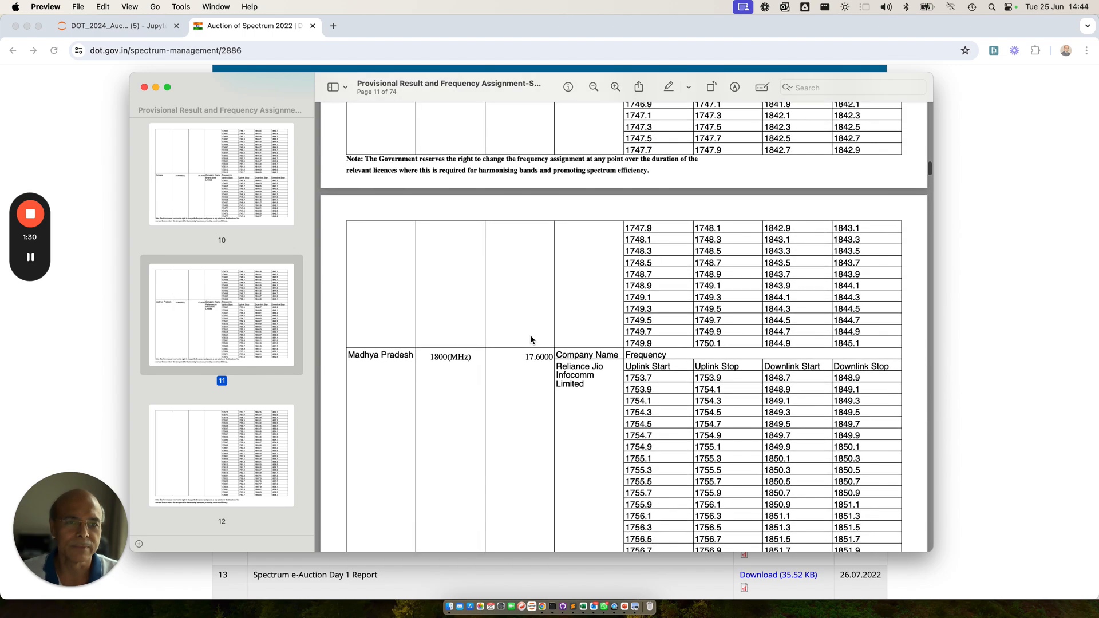
scroll(531, 340, "up", 15)
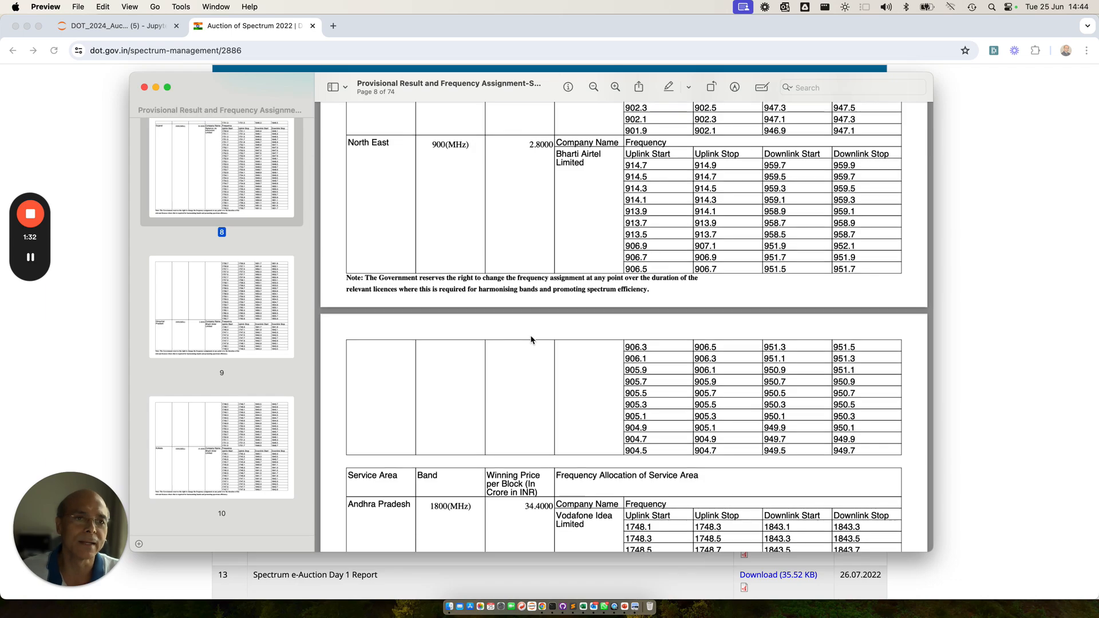
scroll(552, 340, "up", 20)
scroll(552, 340, "up", 15)
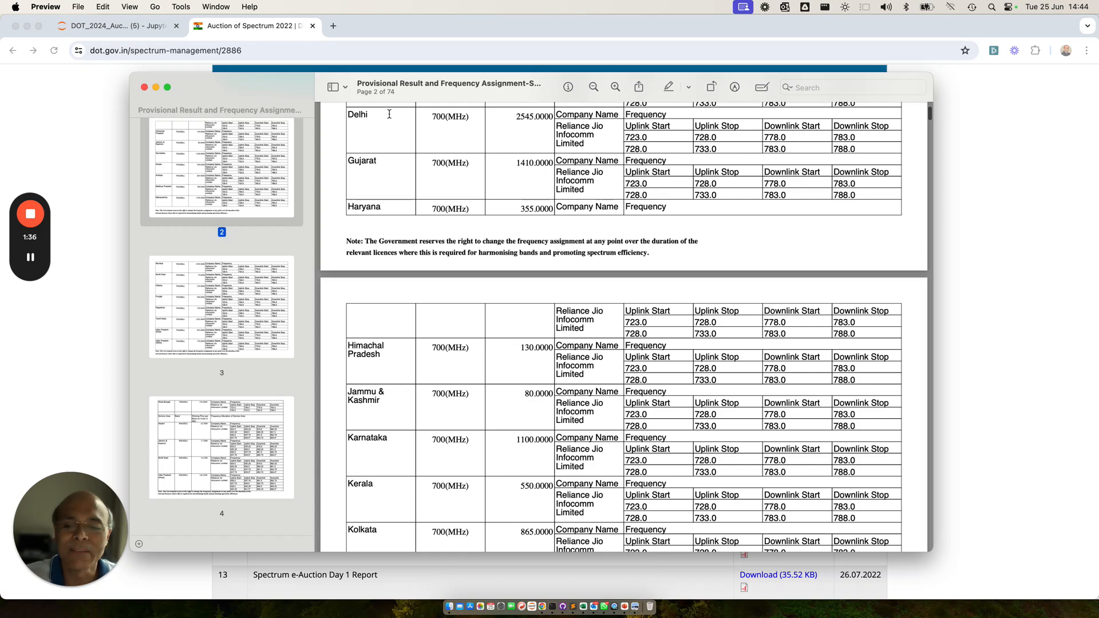
scroll(389, 114, "up", 10)
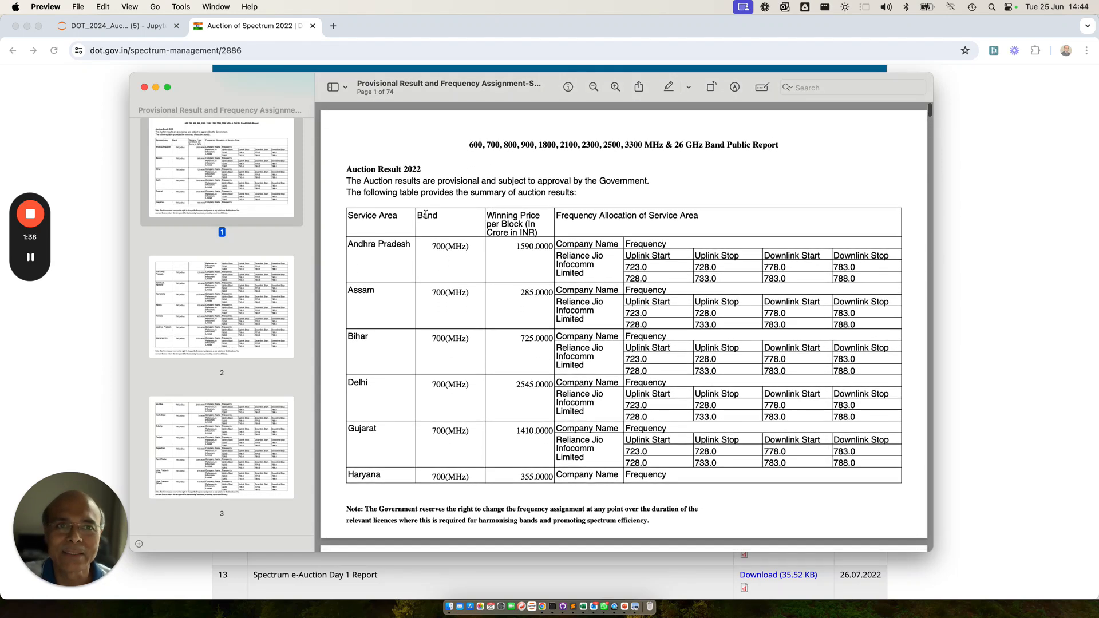
Step: Inspect how the Gujarat 1800 MHz frequency rows continue across the page break between pages 8 and 9
scroll(475, 250, "down", 10)
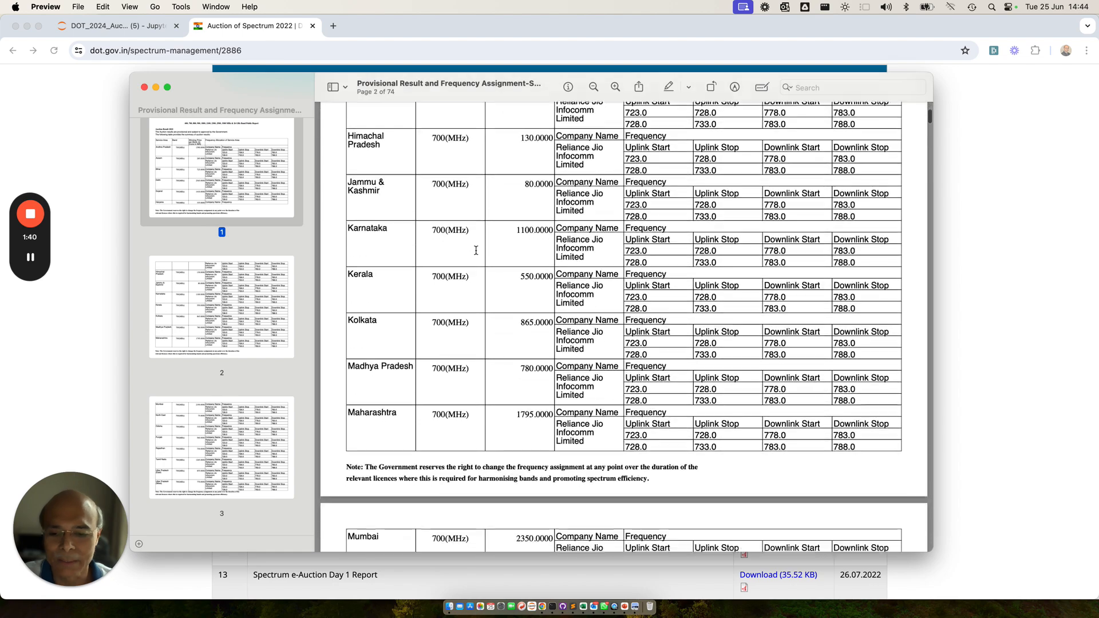
scroll(476, 250, "down", 20)
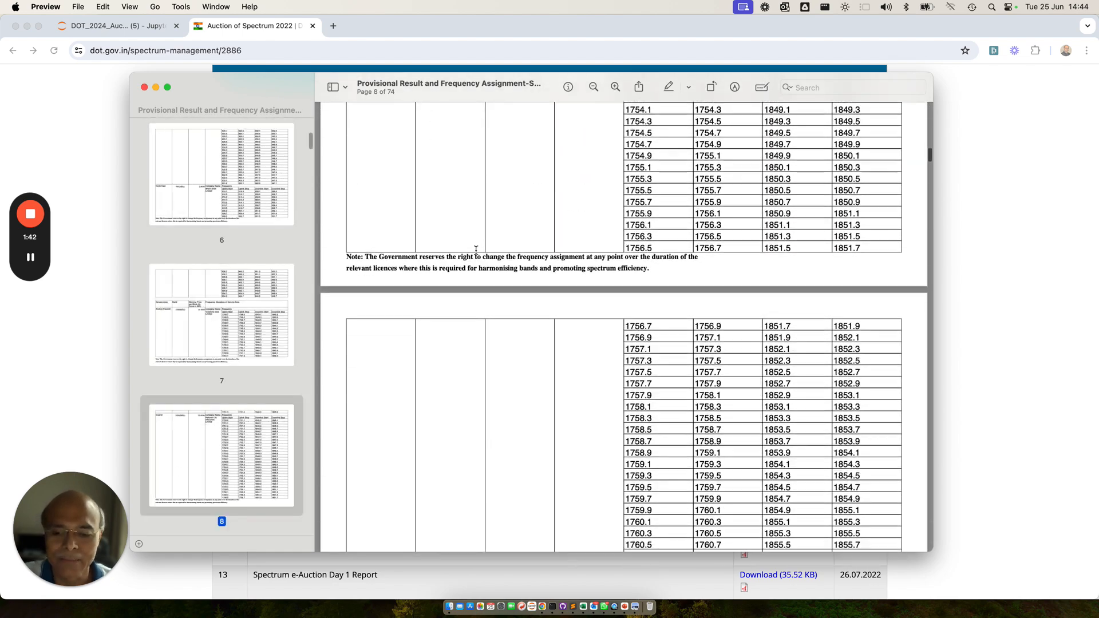
scroll(476, 250, "down", 5)
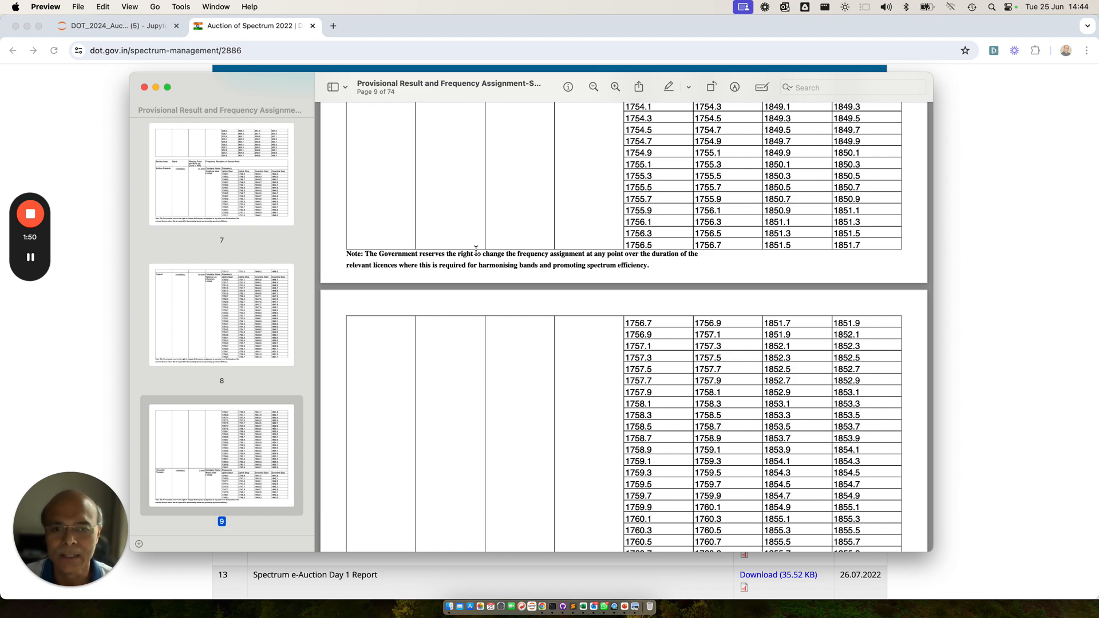
scroll(479, 269, "up", 5)
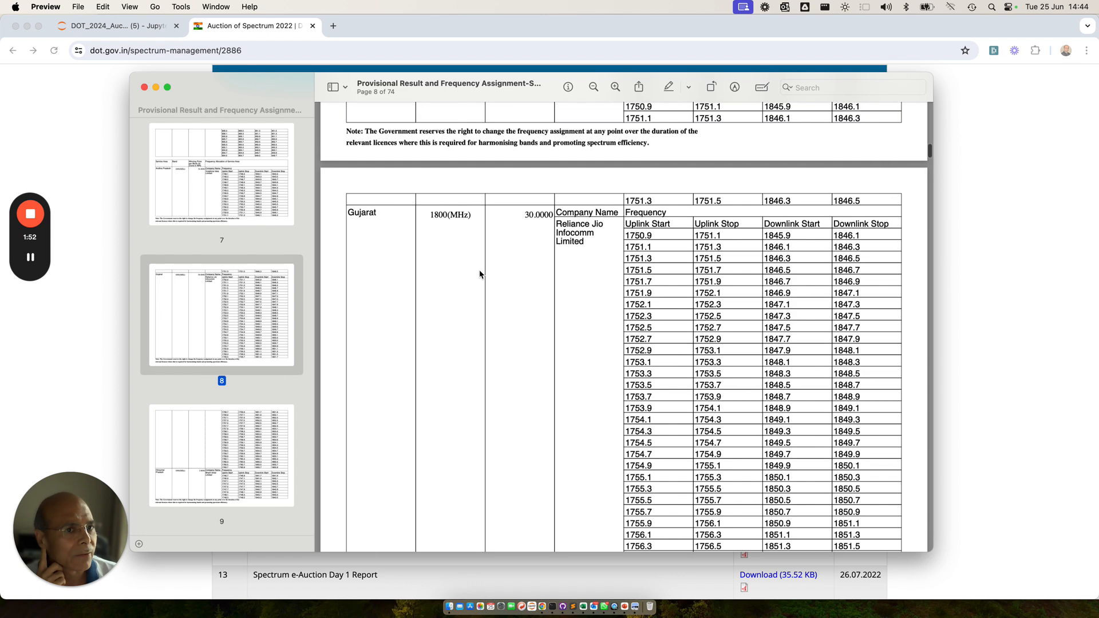
scroll(643, 382, "down", 5)
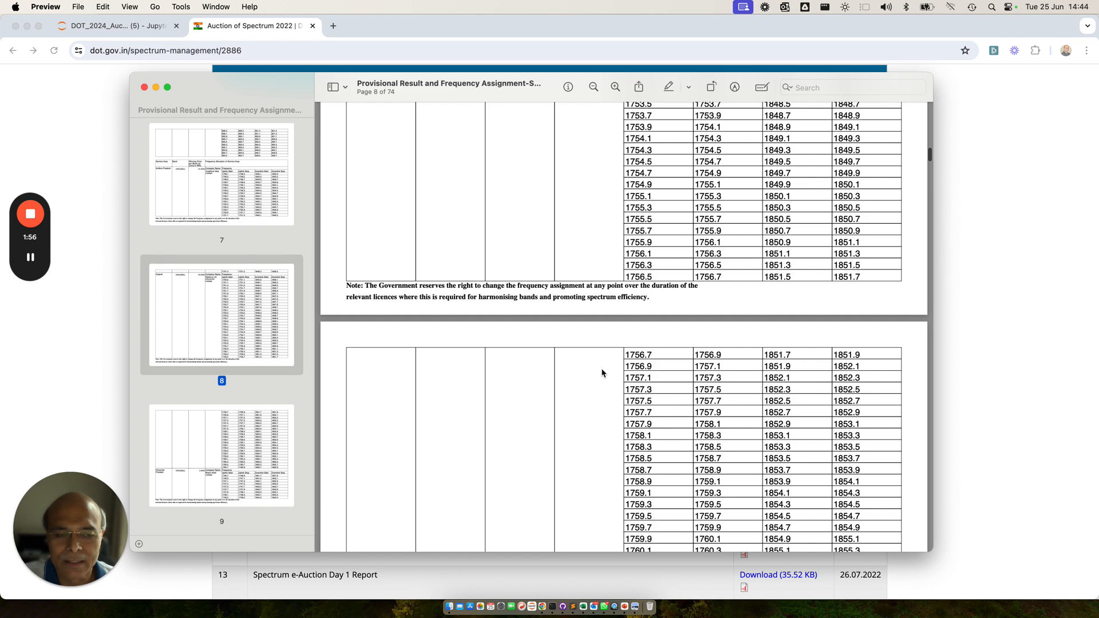
scroll(593, 381, "right", 1)
scroll(593, 381, "left", 1)
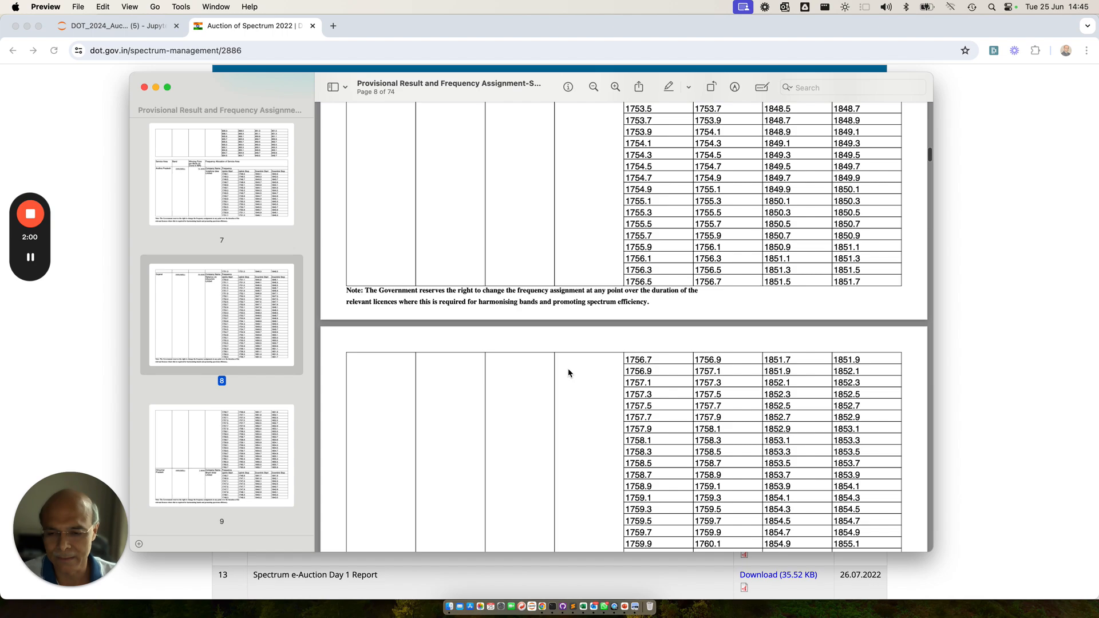
Step: Switch to Finder and open "Provisional Result and Frequency Assignment-Spectrum Auction 2022_0.xlsx" from the Auction_2024_Processing folder in Excel
key("ctrl+Up")
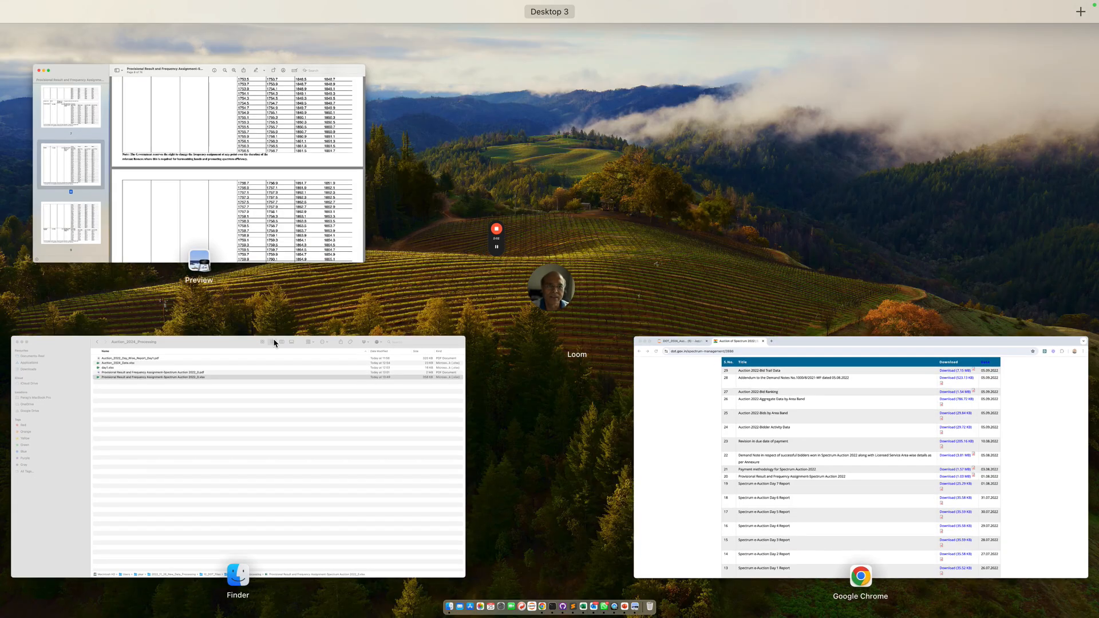
left_click(248, 379)
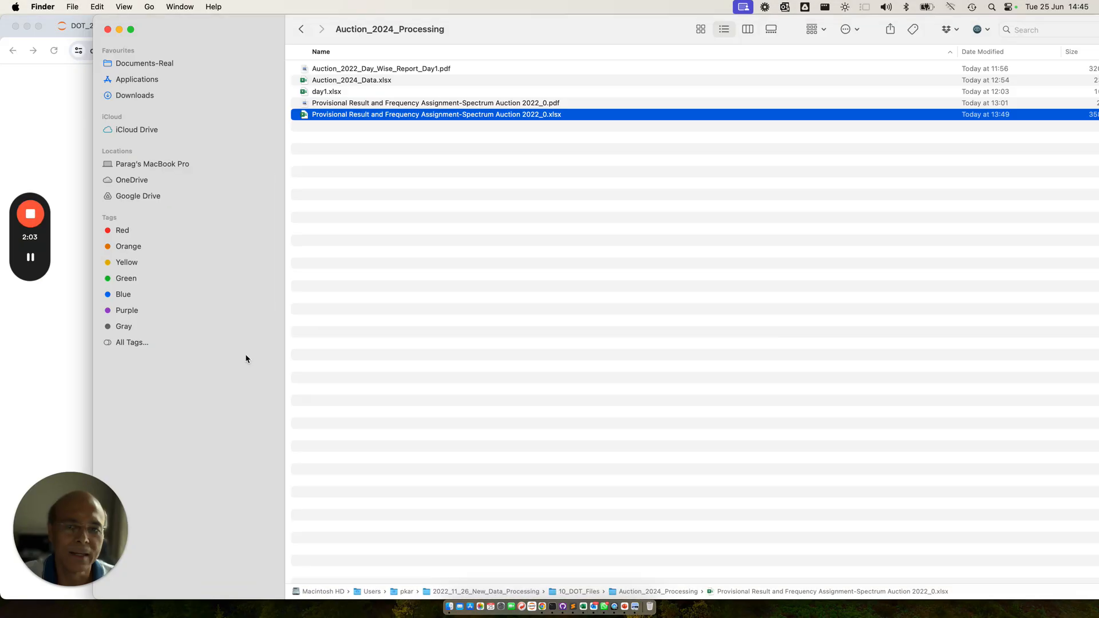
double_click(416, 114)
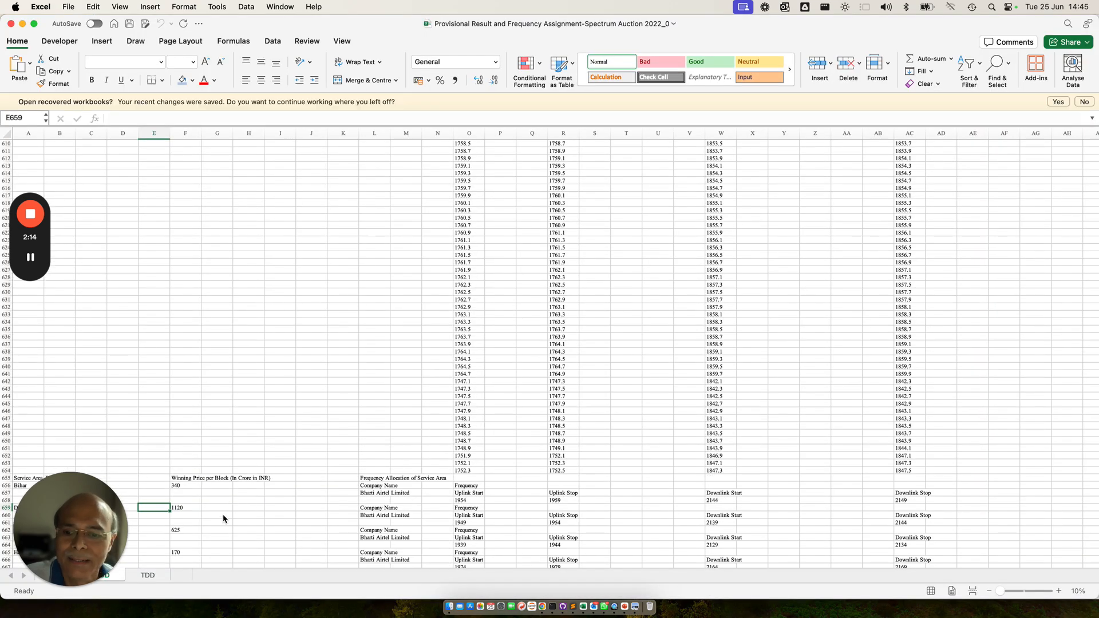
Step: Examine the FDD sheet from its first row, checking how the 700, 800 and 900 MHz band tables are arranged across rows and columns
scroll(224, 518, "up", 7)
left_click_drag(50, 515, 733, 403)
left_click_drag(17, 262, 940, 300)
scroll(368, 338, "up", 20)
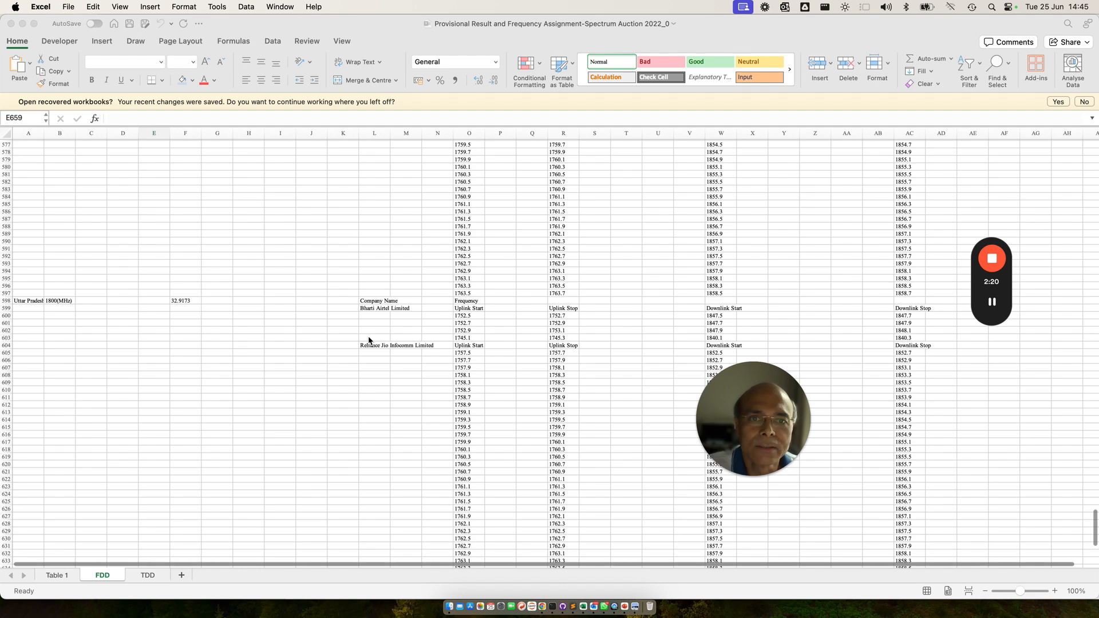
scroll(369, 340, "up", 20)
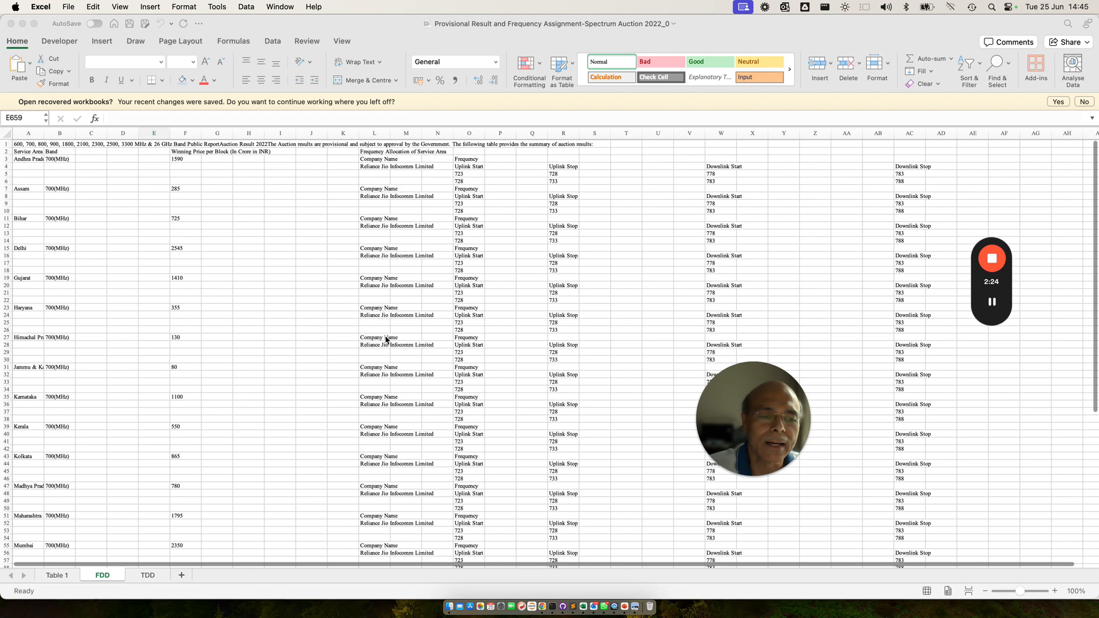
scroll(375, 343, "down", 10)
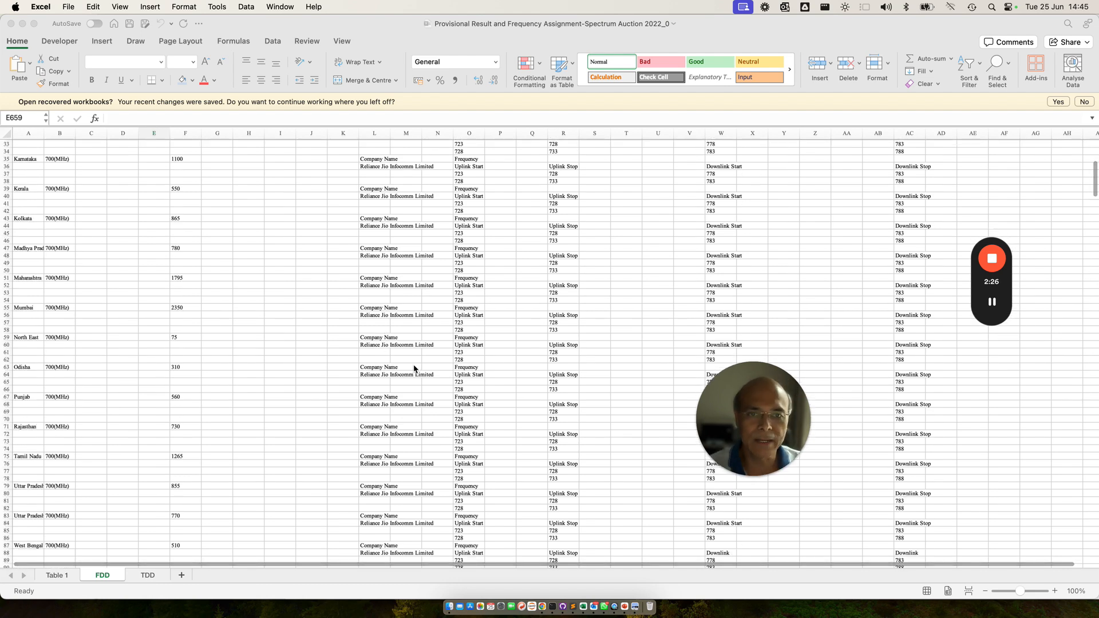
scroll(399, 384, "down", 3)
scroll(399, 384, "down", 7)
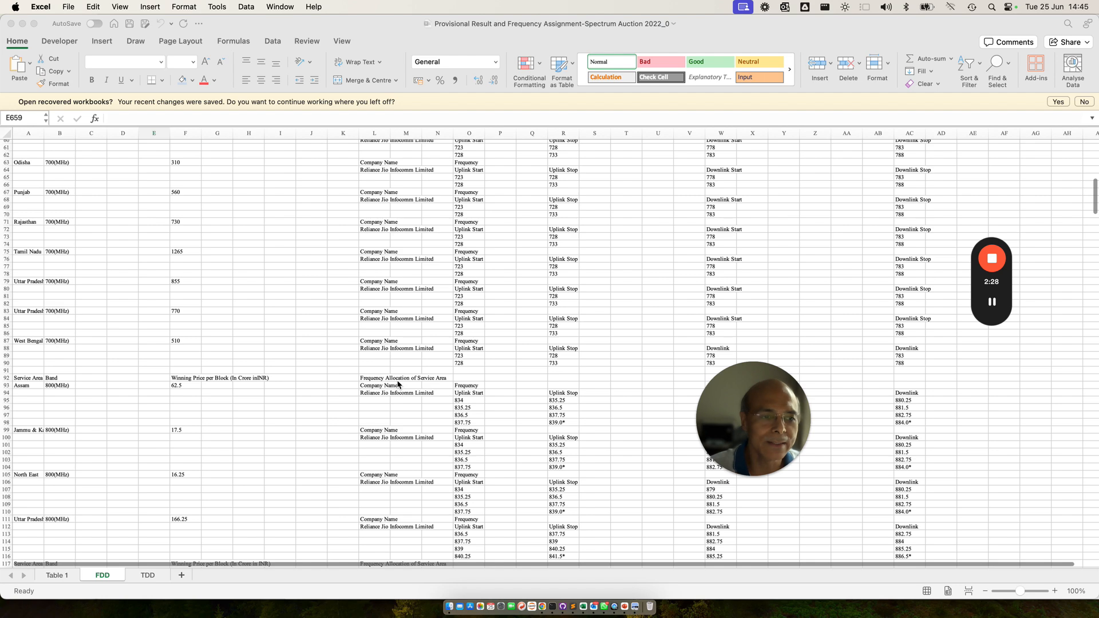
scroll(398, 384, "down", 5)
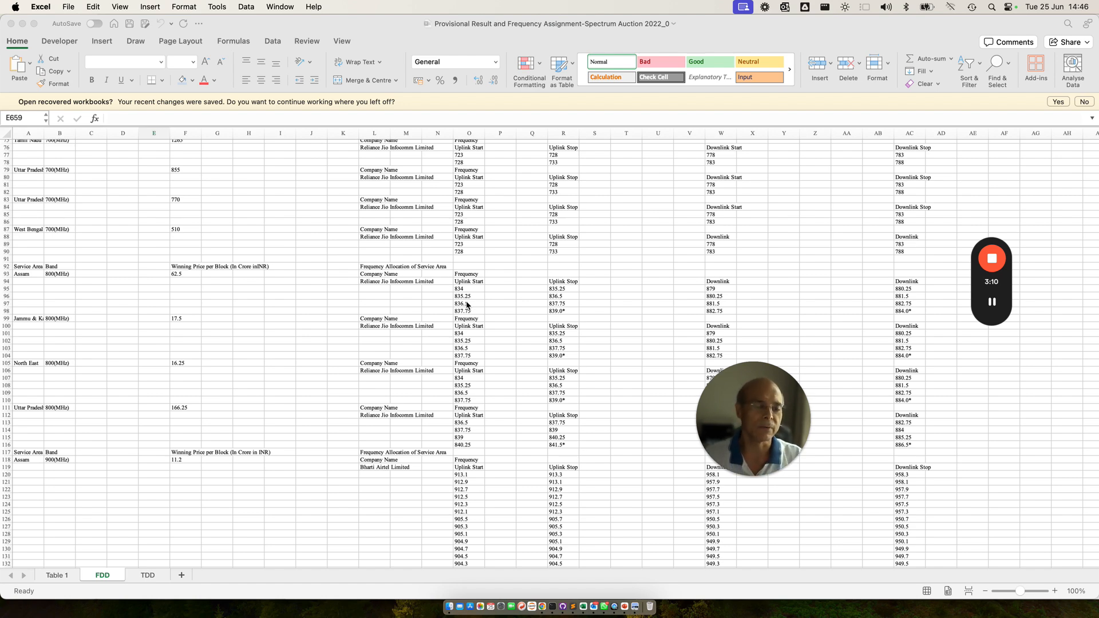
Step: Review the 700 MHz service areas, winning prices and uplink/downlink columns from the first row of the FDD sheet
scroll(443, 324, "up", 20)
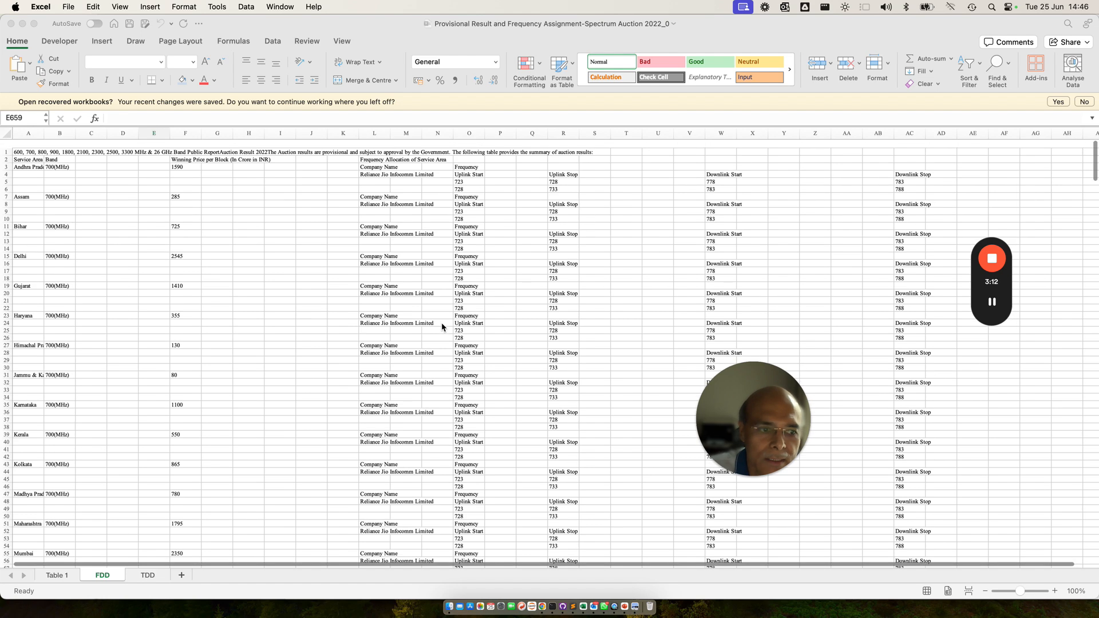
scroll(442, 328, "down", 1)
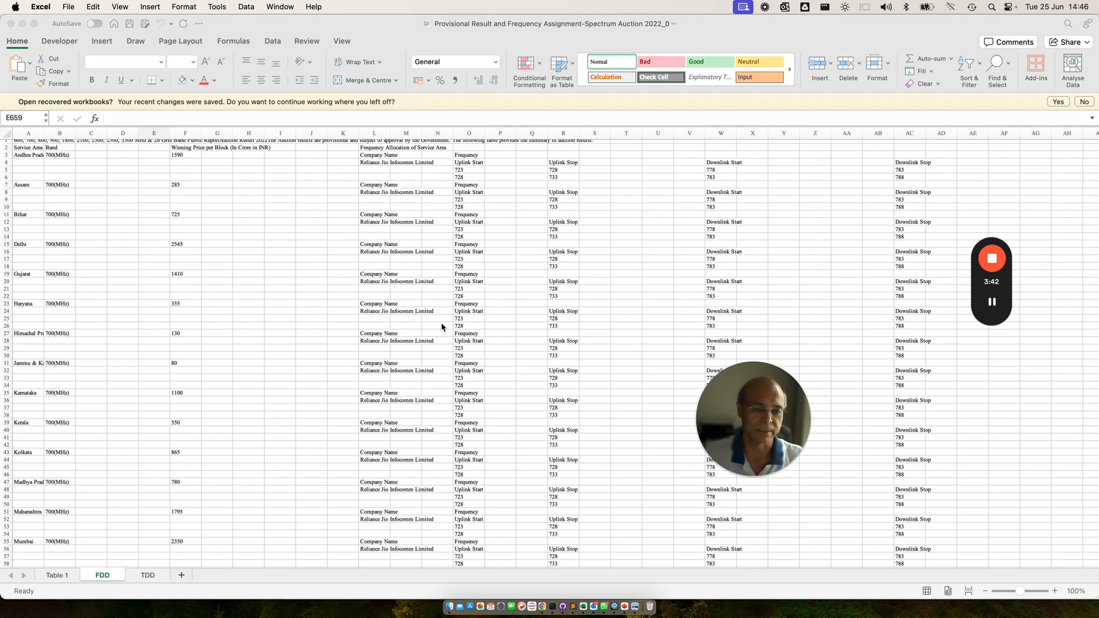
scroll(400, 280, "down", 14)
scroll(399, 281, "up", 14)
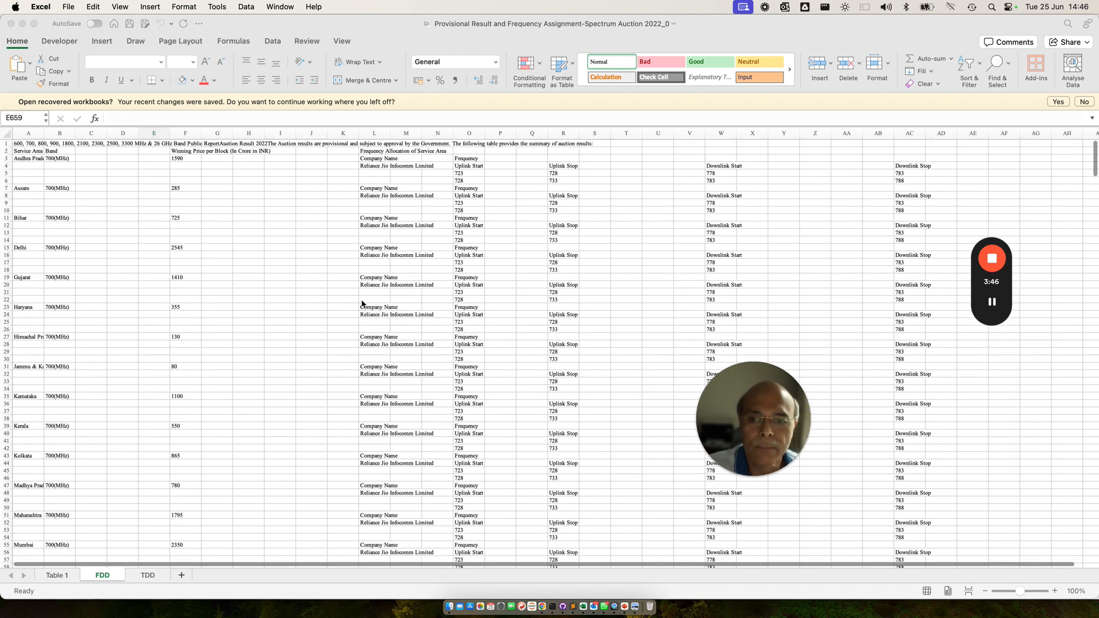
Step: Open the Table 1 sheet and check the bordered, merged-cell layout of its 700 MHz entries back to the report heading
left_click(64, 573)
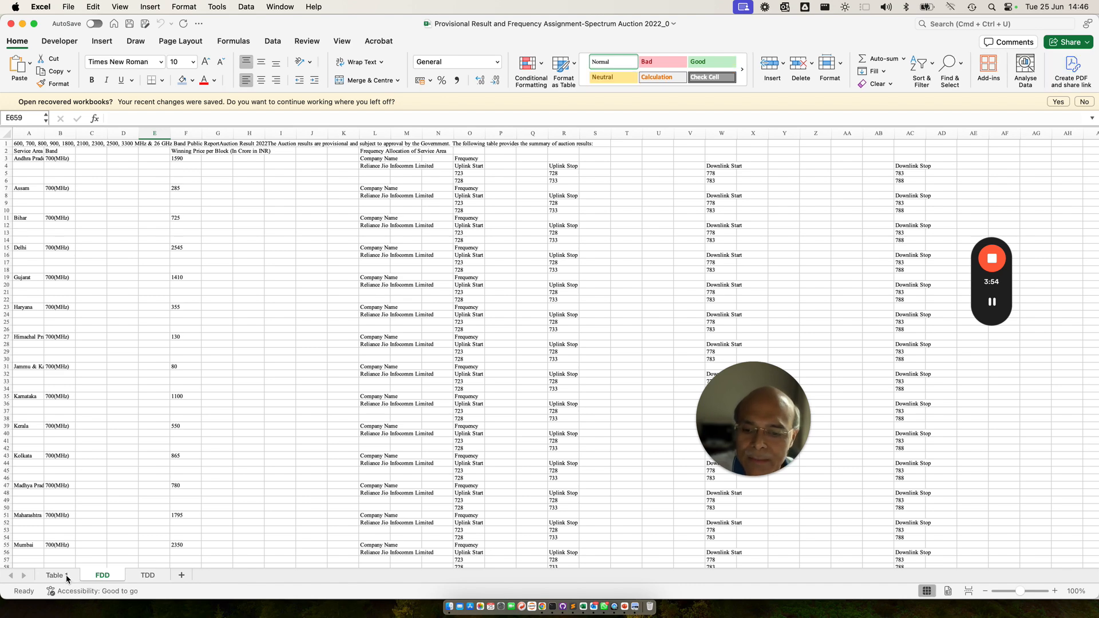
left_click(66, 575)
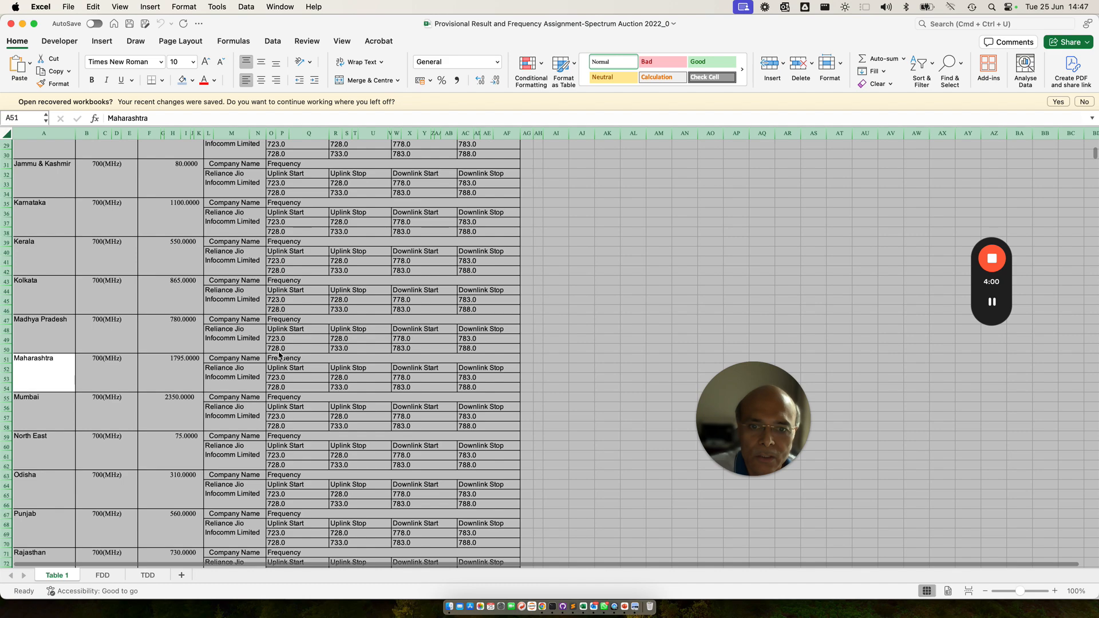
scroll(66, 373, "down", 15)
scroll(150, 368, "up", 8)
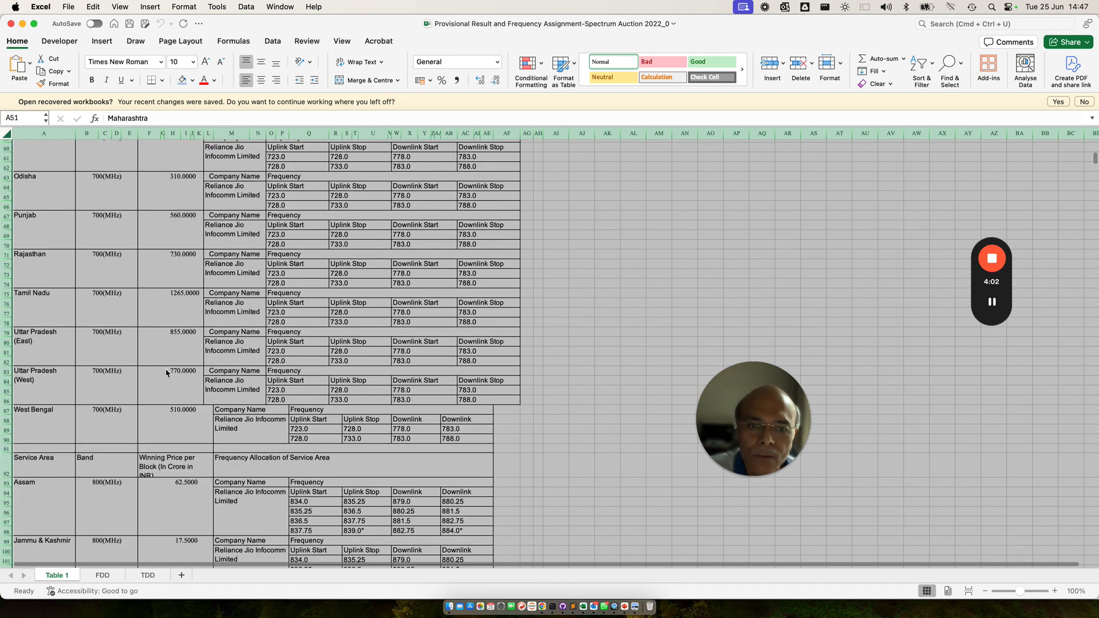
scroll(167, 369, "up", 12)
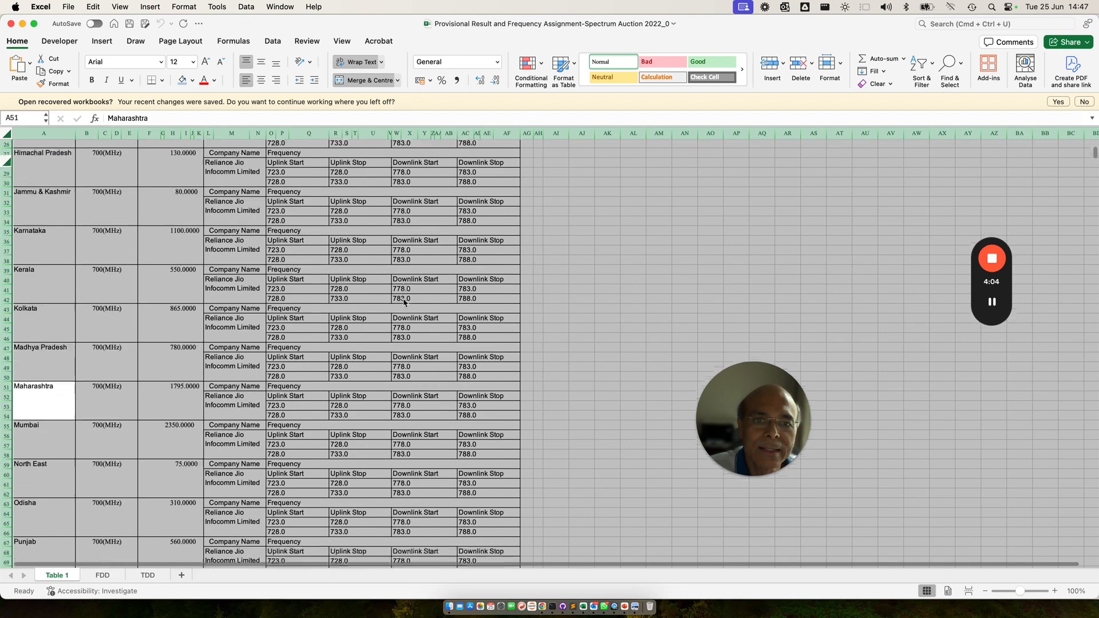
scroll(404, 302, "up", 8)
scroll(329, 281, "down", 7)
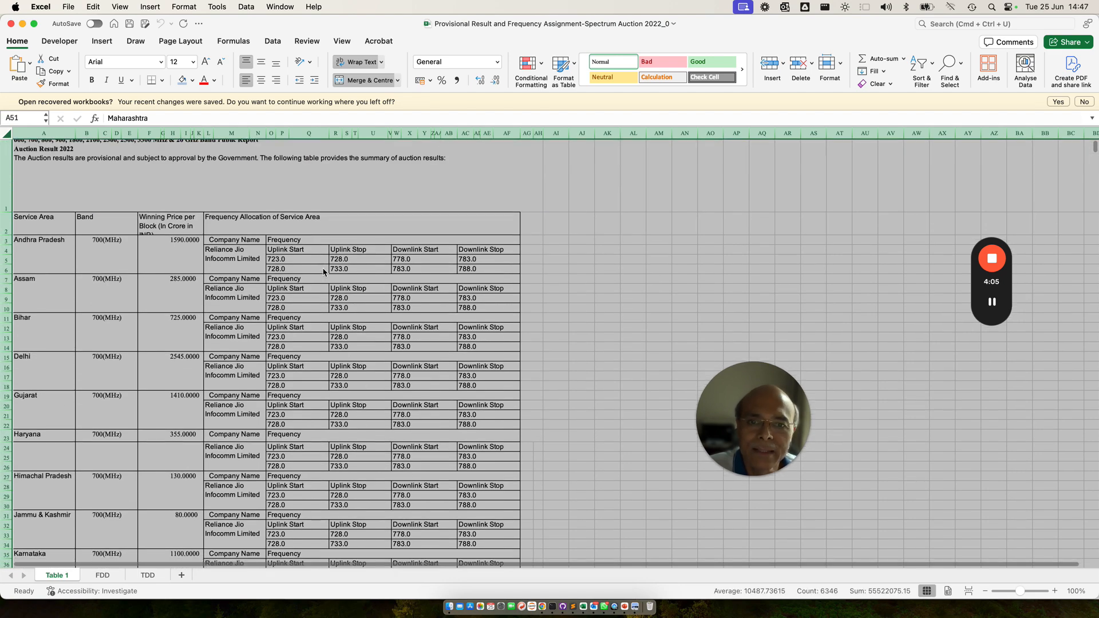
Step: Examine how the Table 1 sheet arranges the 800, 900 and 1800 MHz tables, down to the Rajasthan 1800 MHz entry
scroll(329, 279, "down", 15)
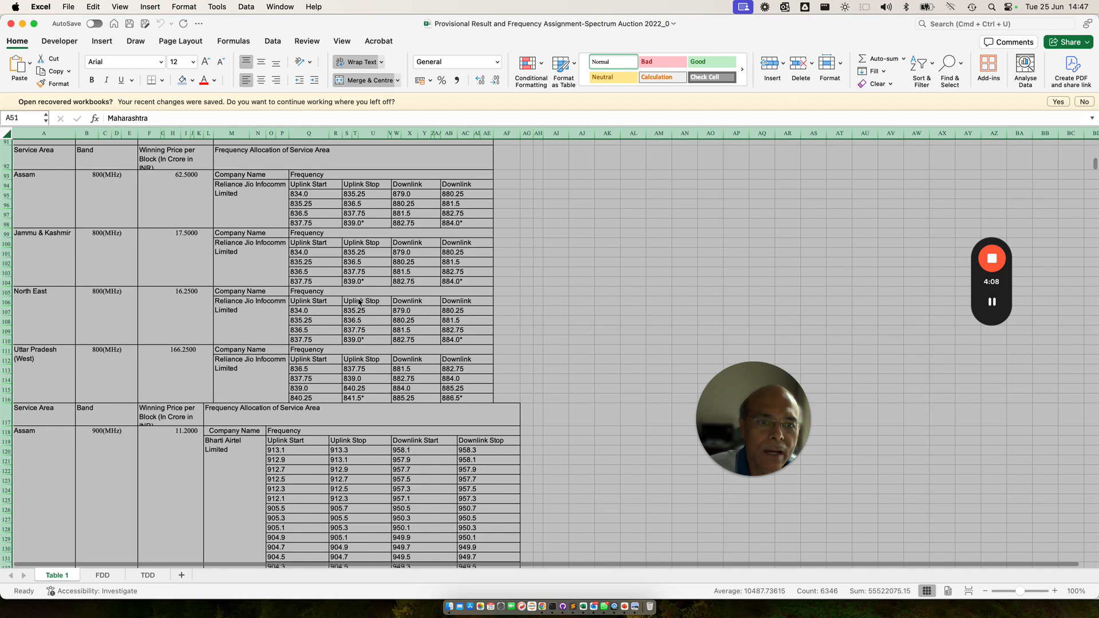
scroll(359, 303, "up", 5)
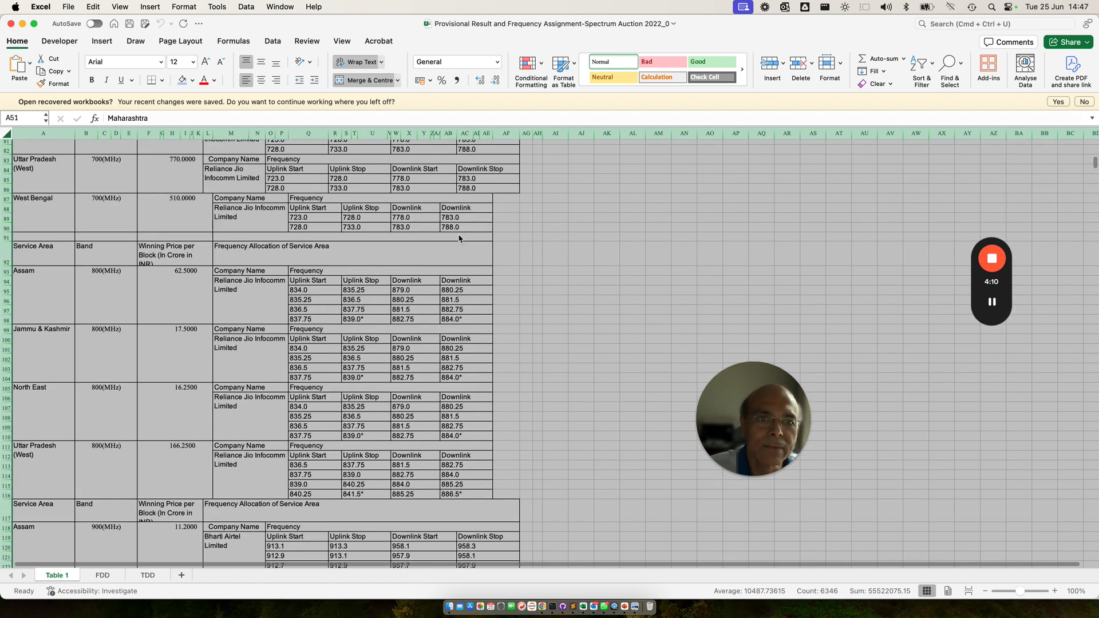
scroll(460, 240, "down", 10)
scroll(460, 247, "down", 20)
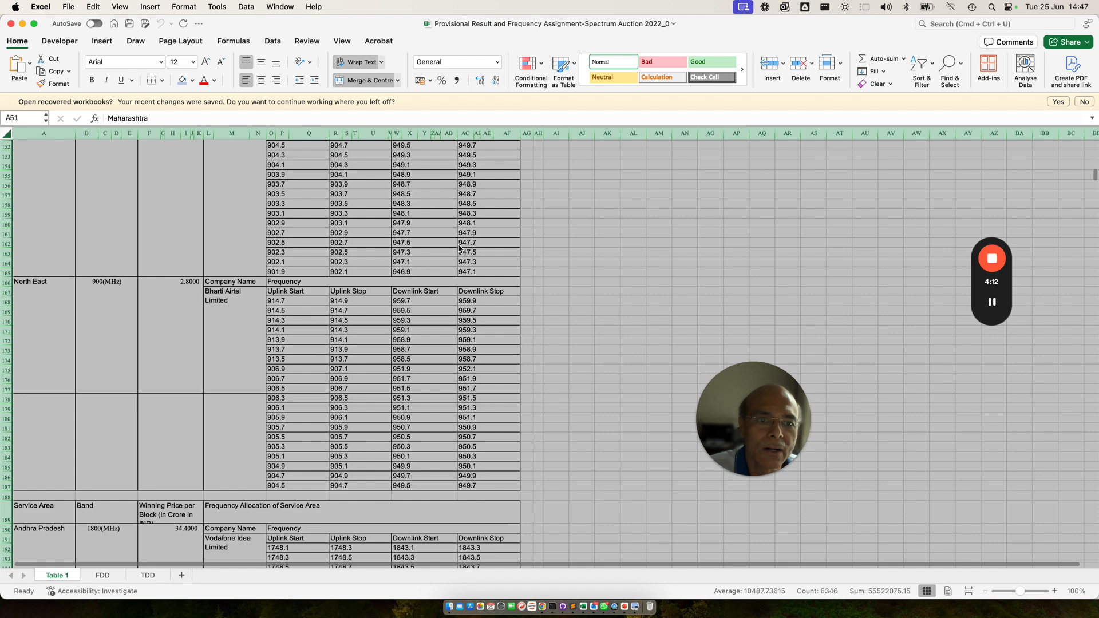
scroll(460, 291, "down", 20)
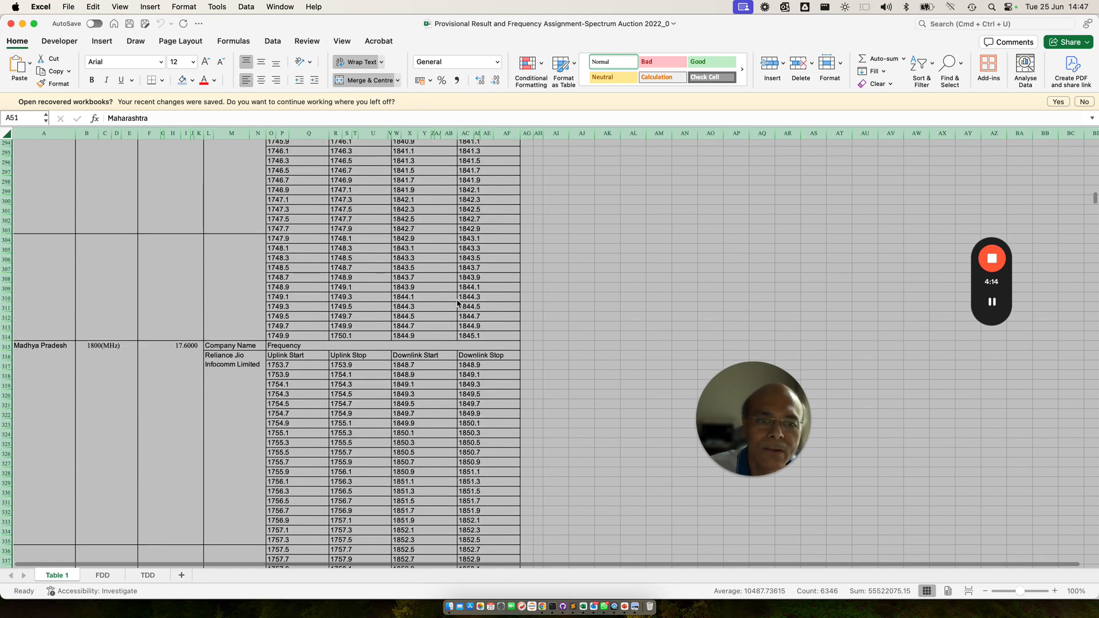
scroll(238, 323, "down", 20)
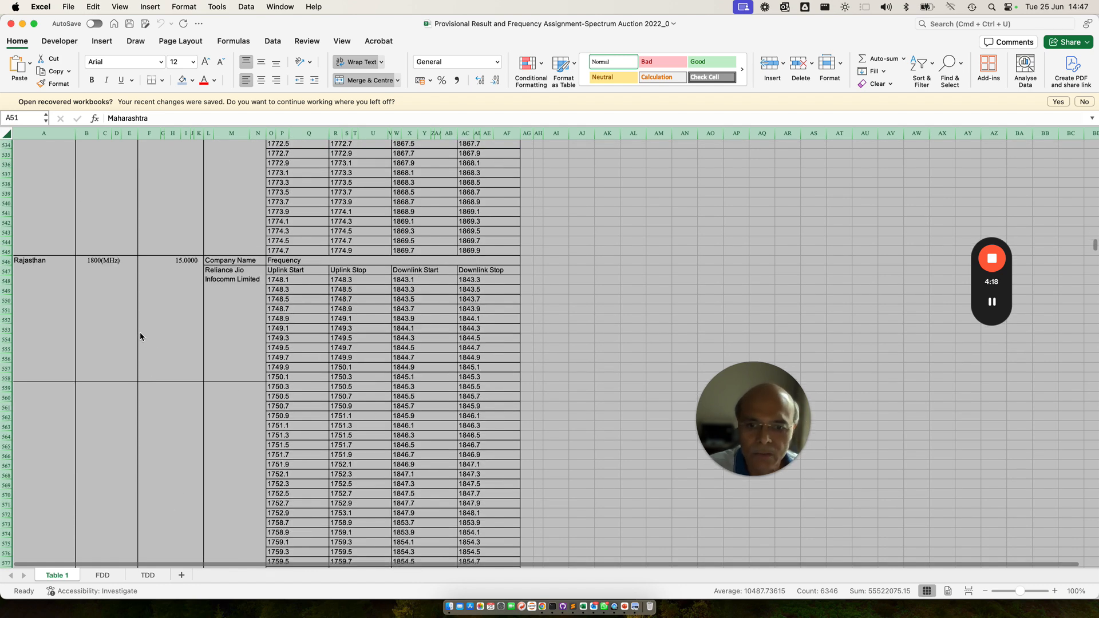
Step: Switch to the FDD sheet and follow its unformatted rows from the 700 MHz entries into the 1800 MHz band
left_click(103, 575)
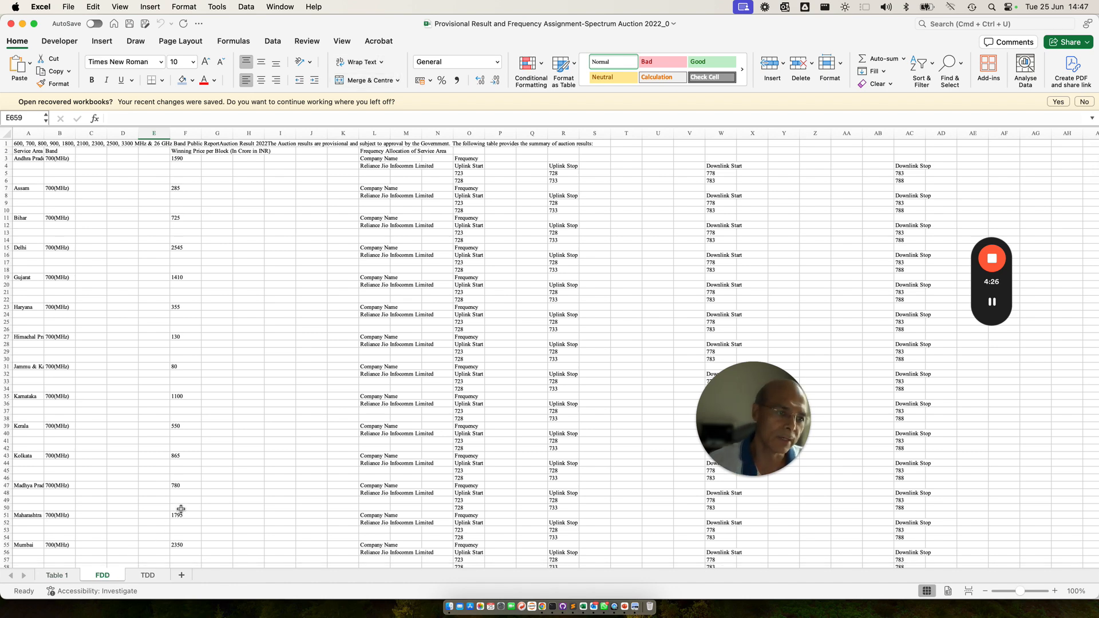
mouse_move(758, 445)
left_click_drag(759, 444, 1034, 463)
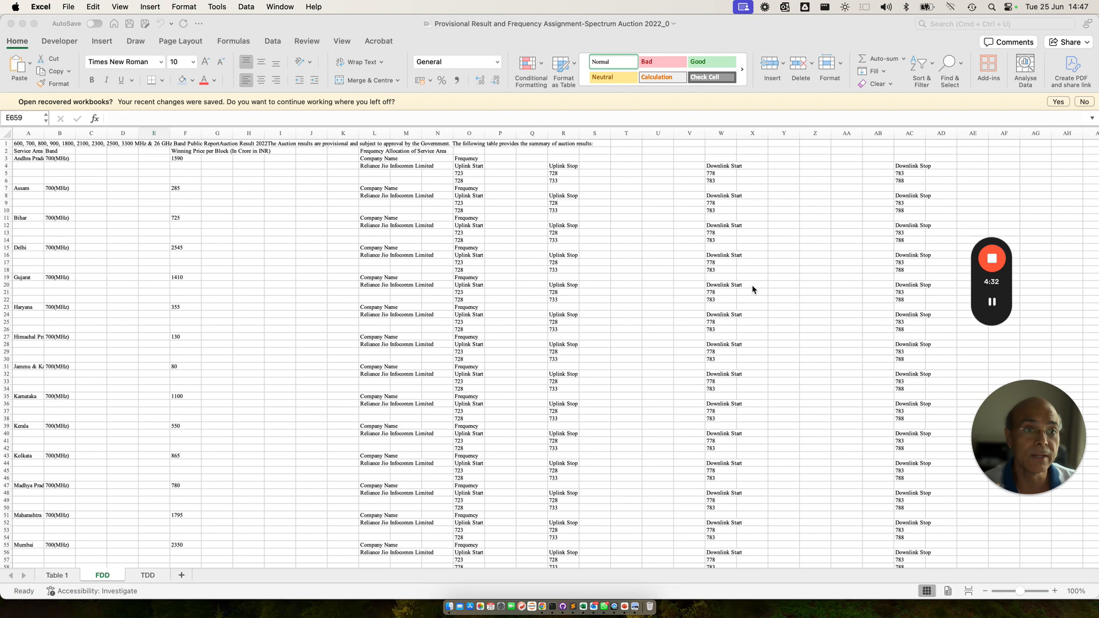
scroll(482, 329, "up", 1)
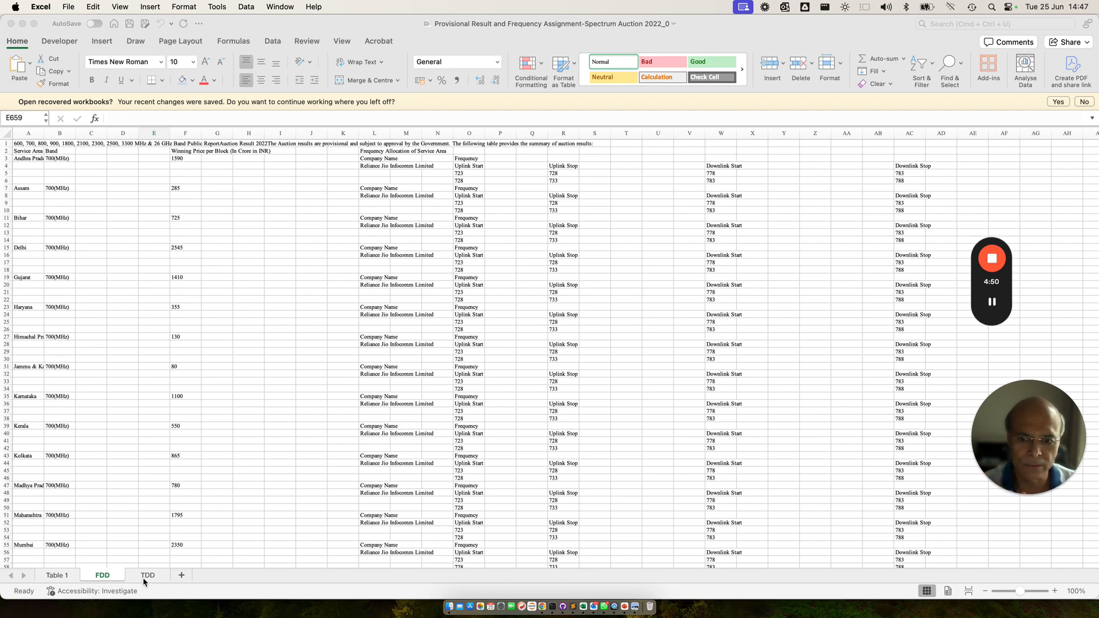
scroll(287, 393, "down", 20)
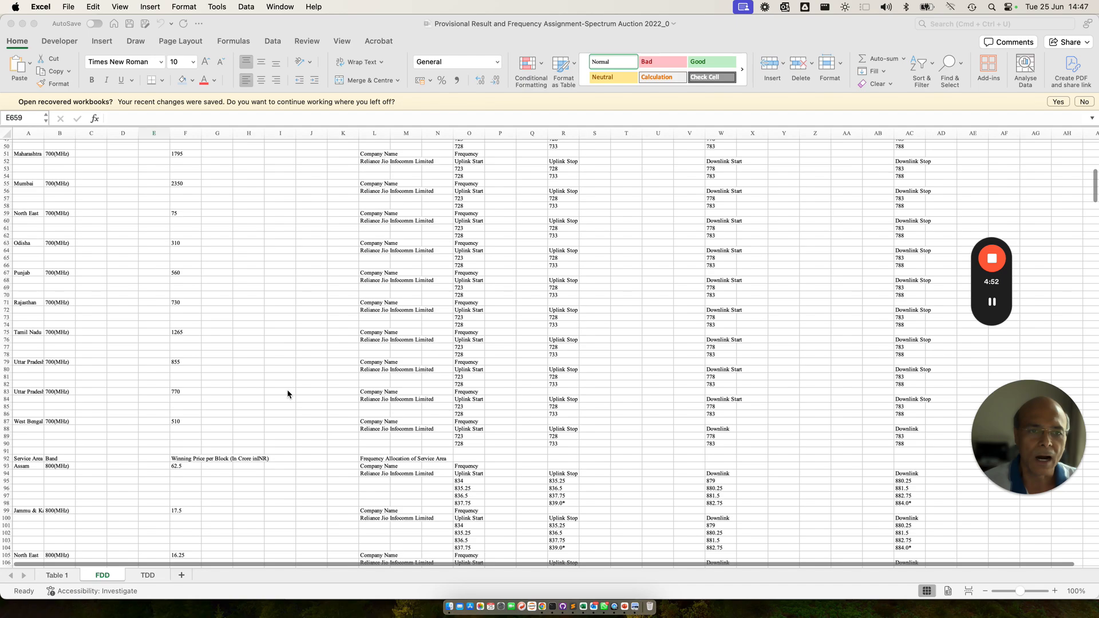
scroll(286, 393, "down", 20)
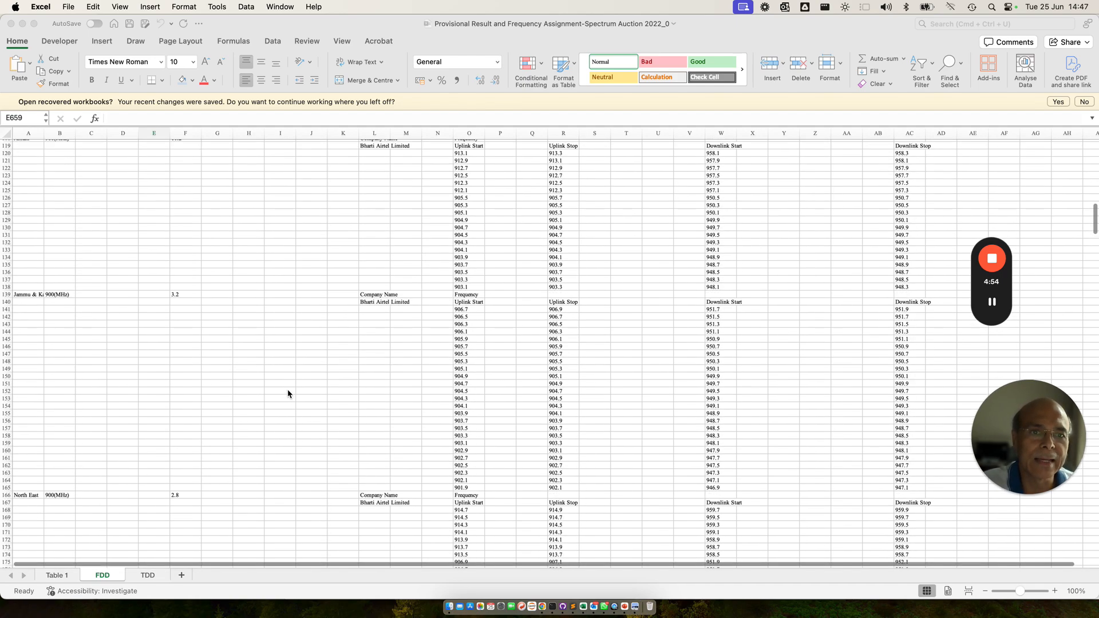
scroll(287, 395, "down", 20)
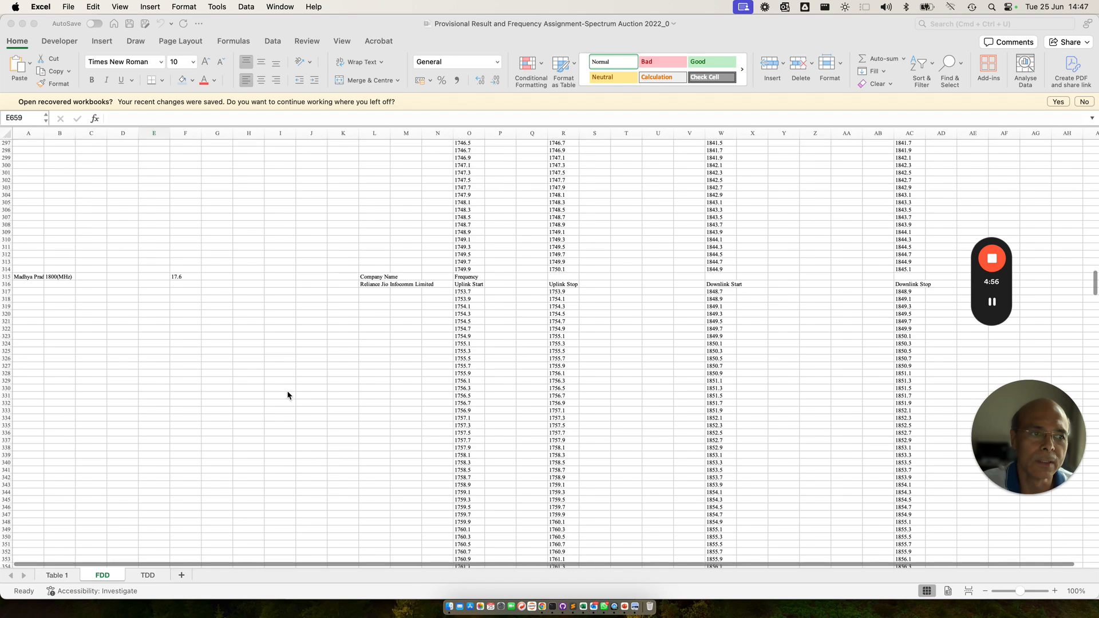
Step: Recheck the repeated header rows across the FDD sheet's bands and return to its first row
scroll(287, 395, "up", 20)
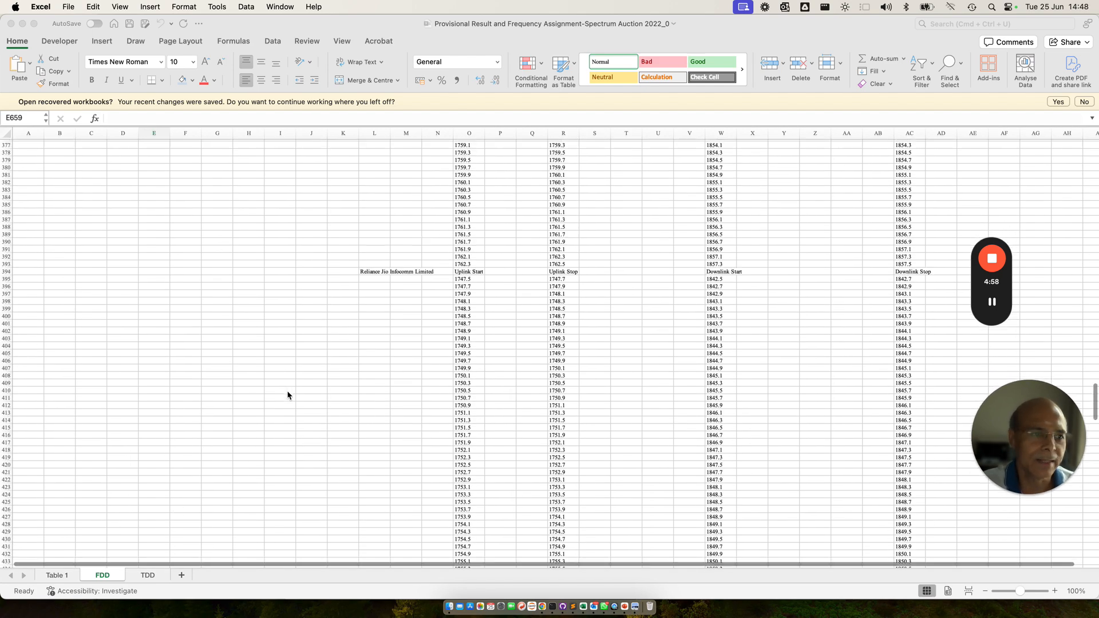
scroll(288, 395, "up", 20)
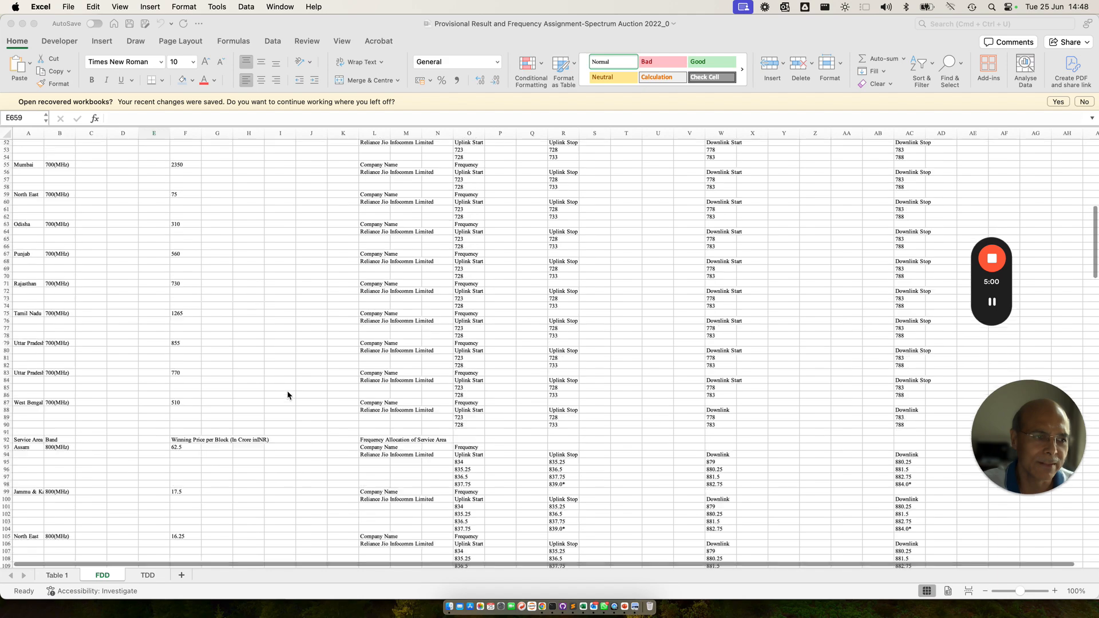
scroll(288, 395, "down", 20)
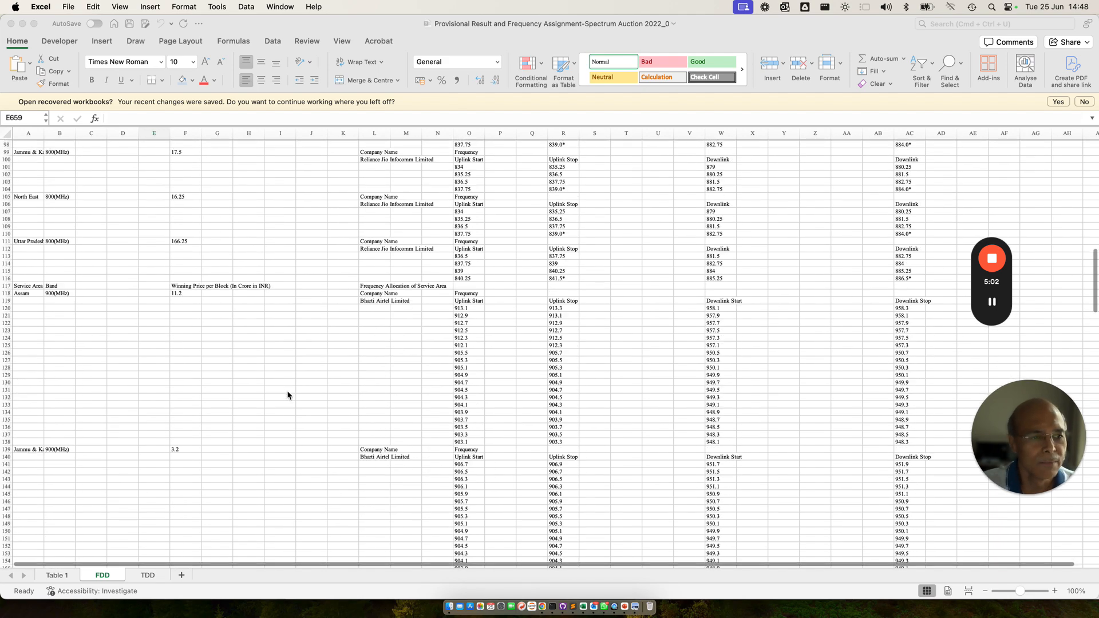
scroll(287, 395, "up", 3)
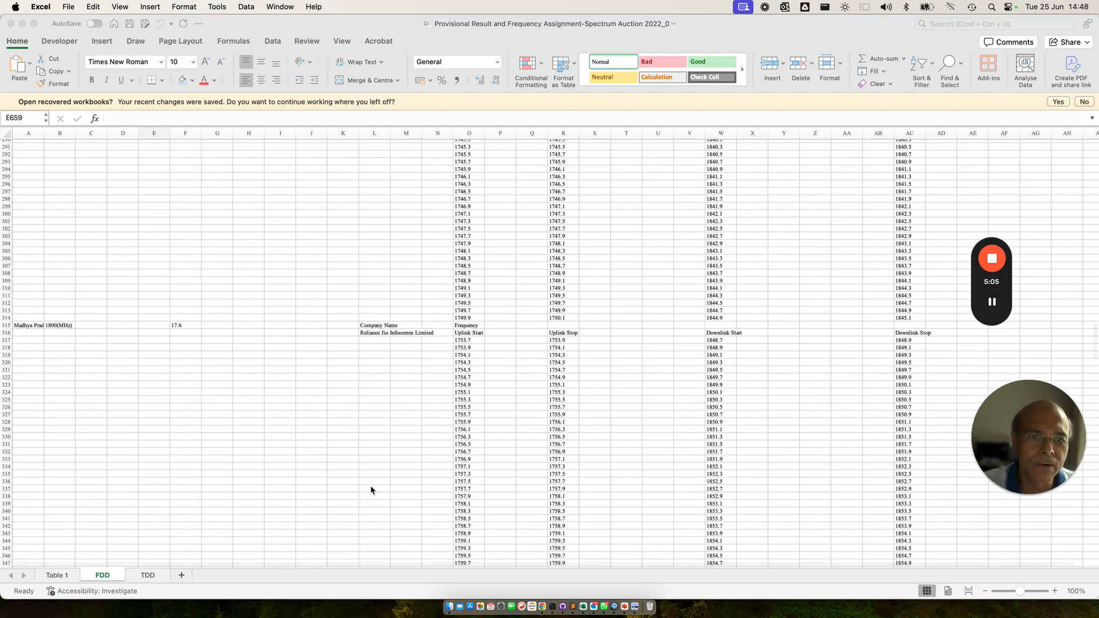
scroll(380, 455, "up", 5)
scroll(389, 346, "up", 20)
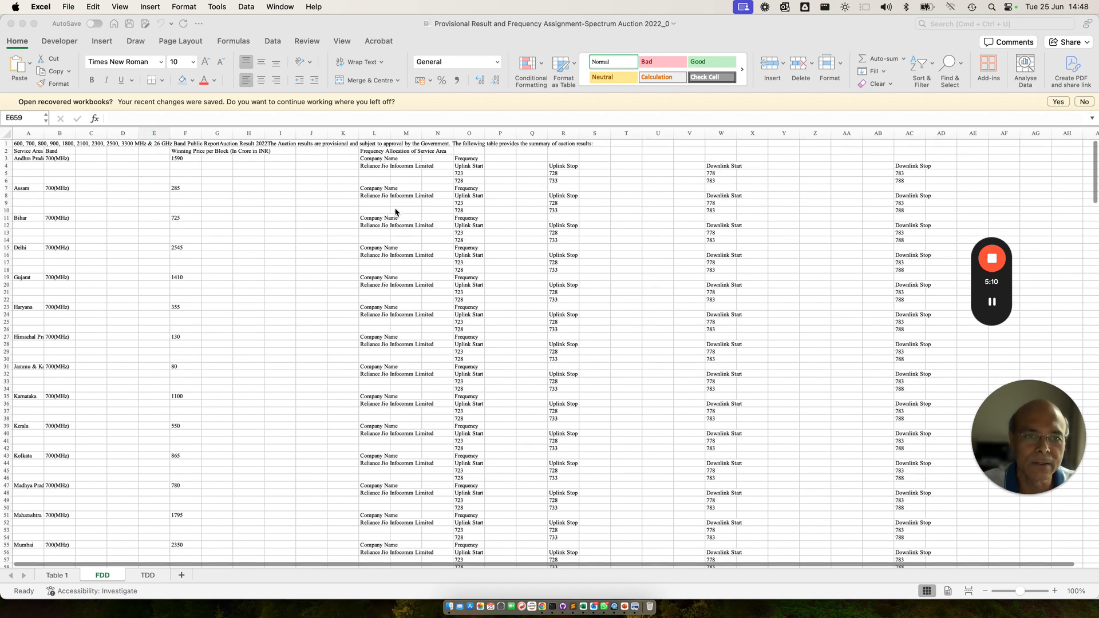
Step: Review the FDD sheet down to the Uttar Pradesh 1800 MHz entry with its two companies, and open the TDD sheet
scroll(475, 308, "down", 15)
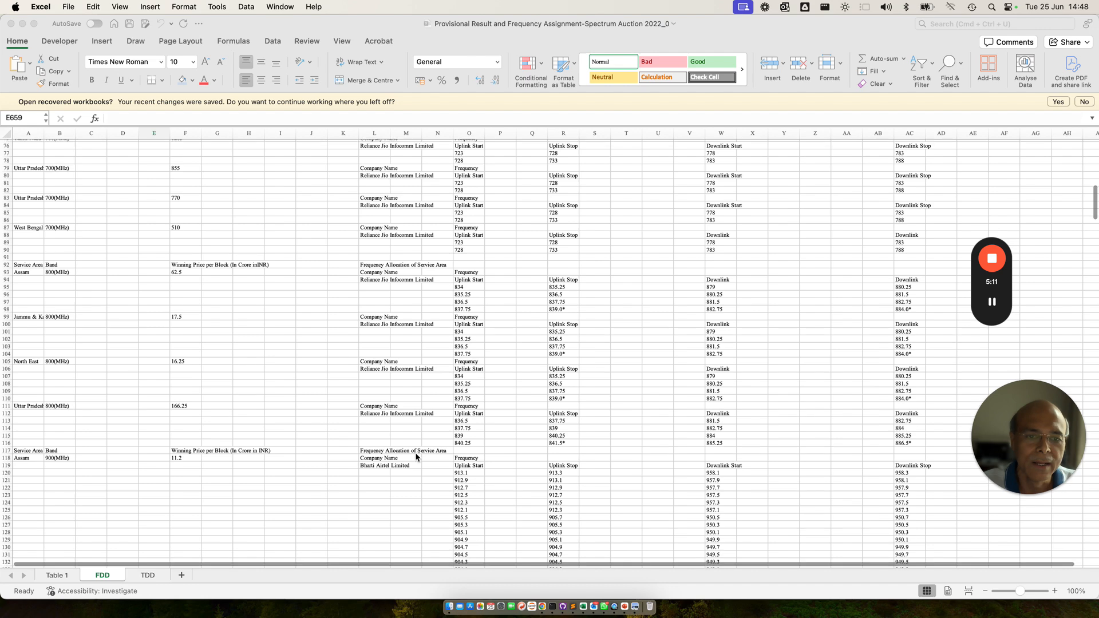
scroll(404, 363, "down", 1)
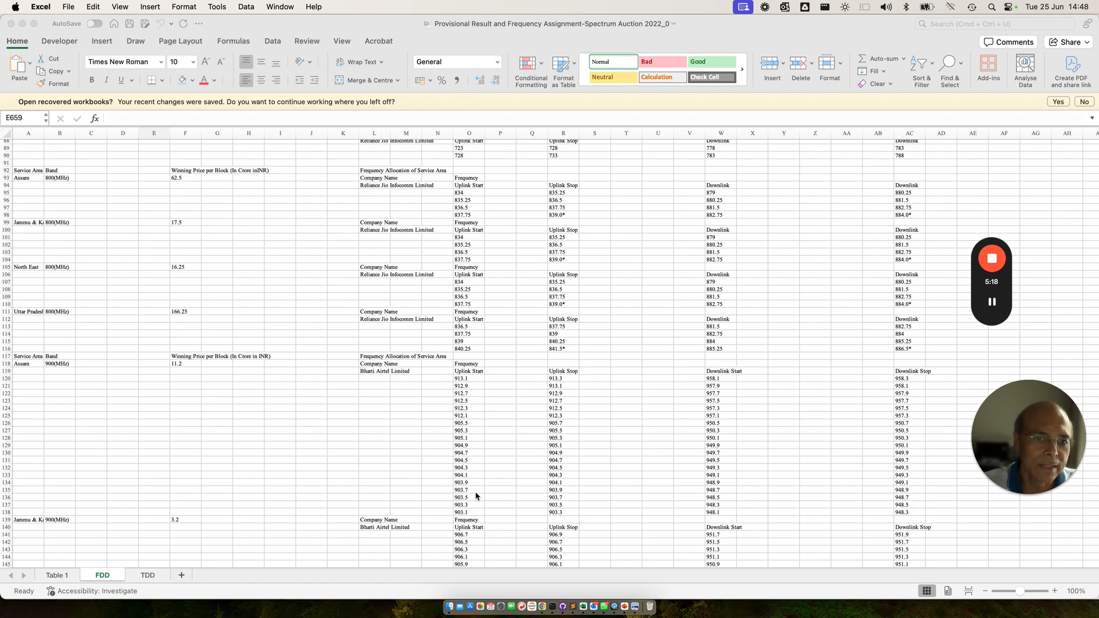
scroll(476, 496, "down", 5)
scroll(289, 448, "down", 20)
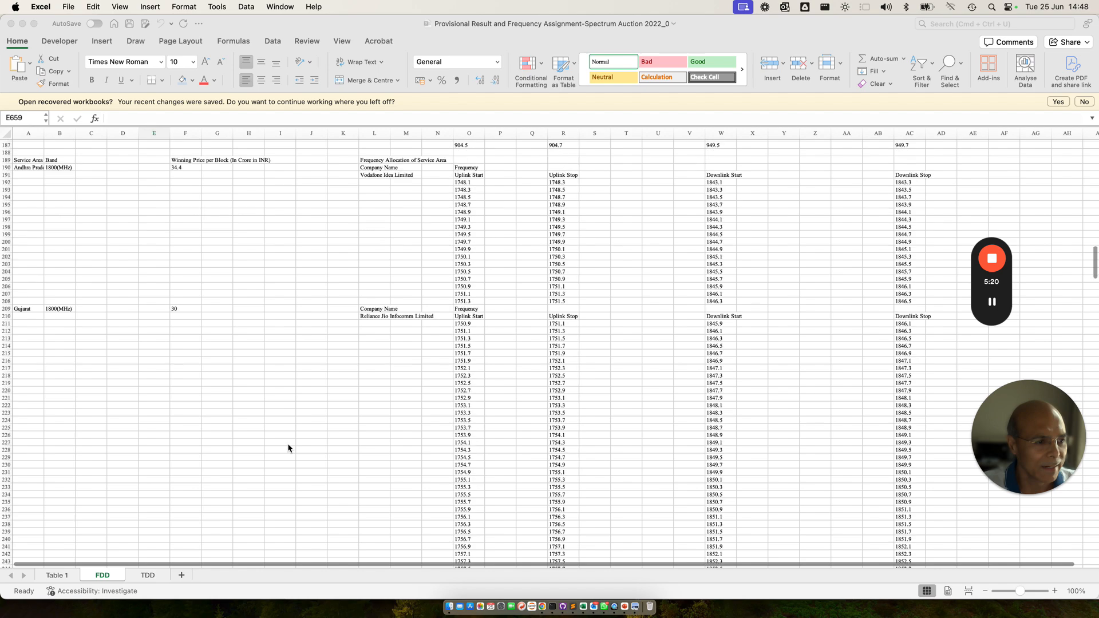
scroll(289, 448, "down", 20)
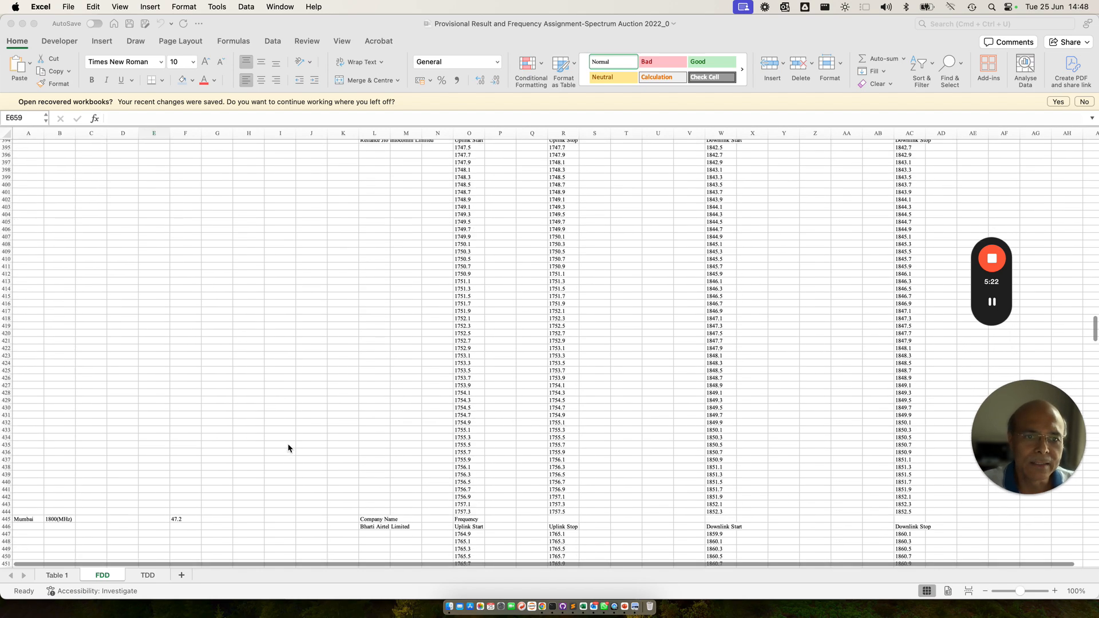
scroll(166, 562, "down", 10)
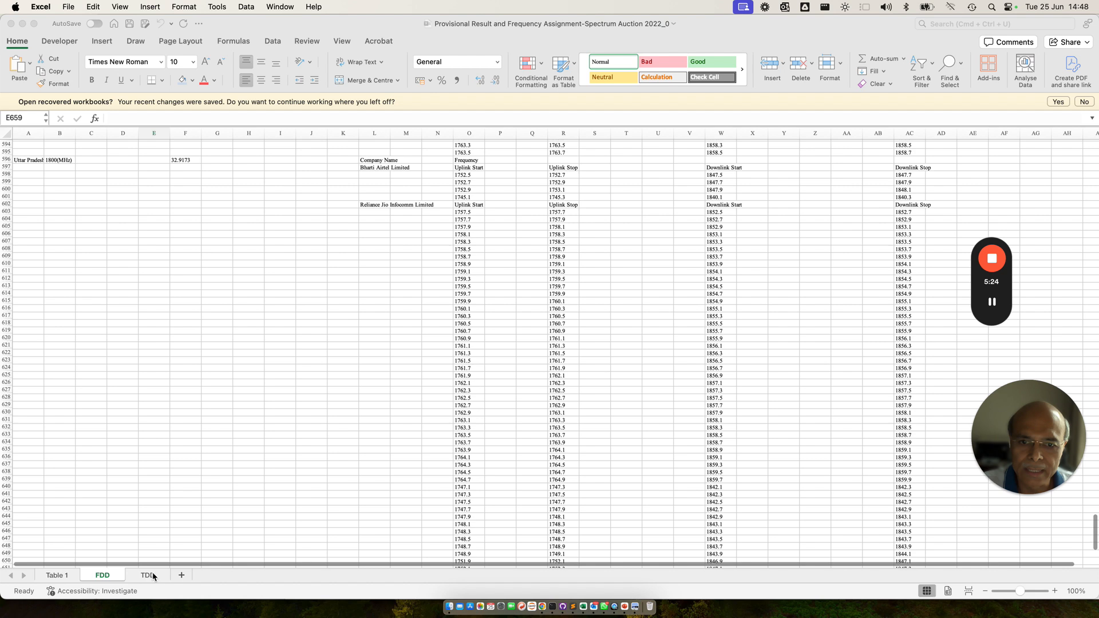
left_click(154, 576)
left_click(153, 576)
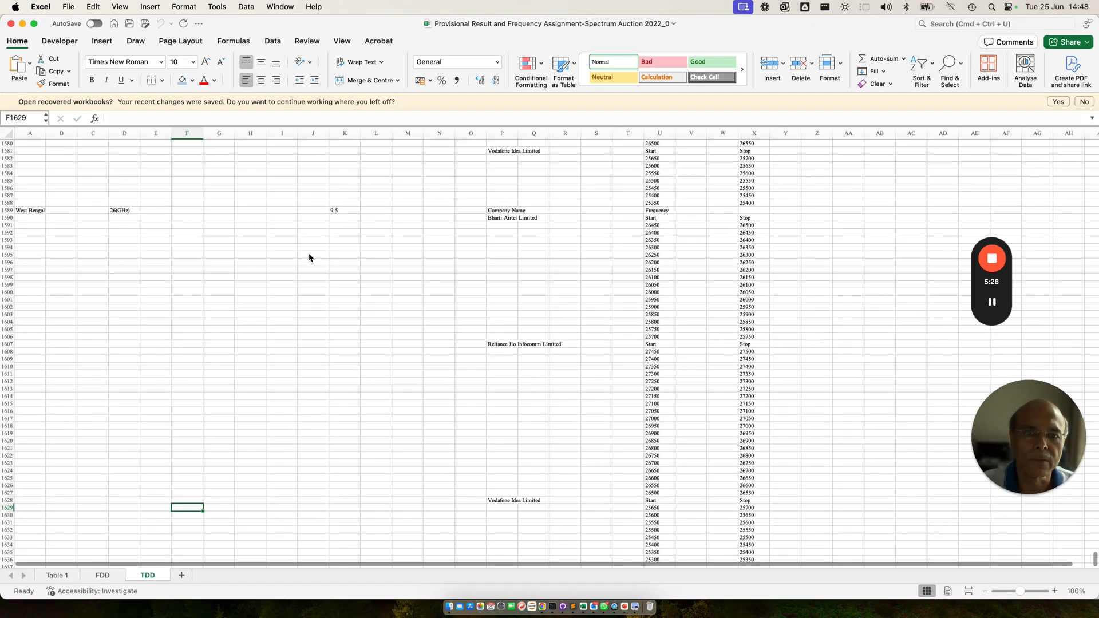
Step: Switch to Chrome and show the beginning of the DOT_2024_Auction_Processing.ipynb notebook in JupyterLab
key("ctrl+Up")
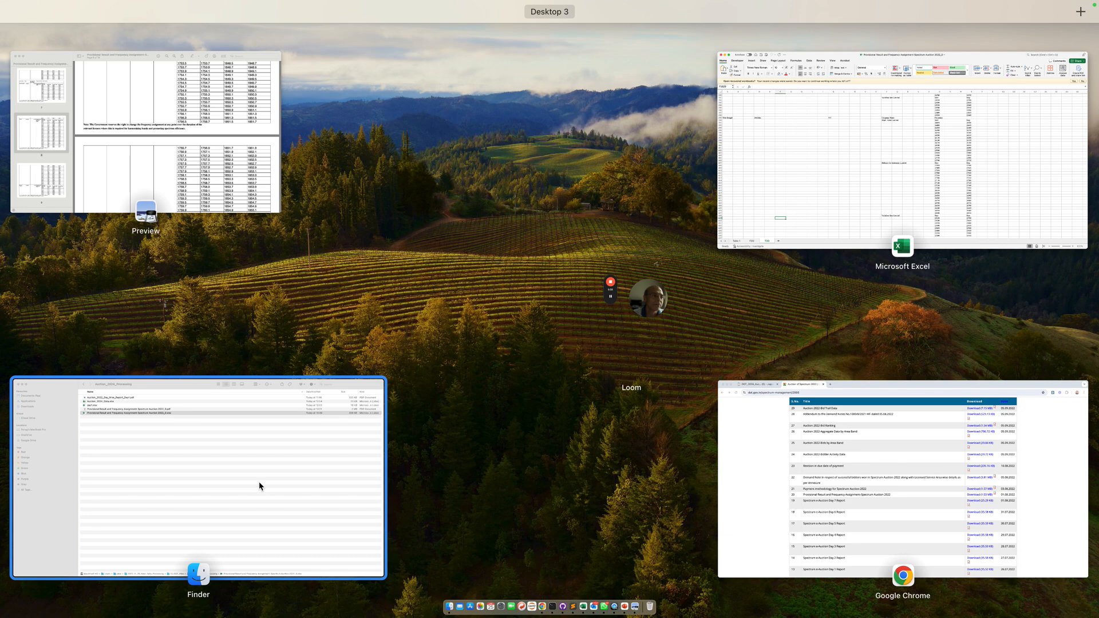
left_click(810, 448)
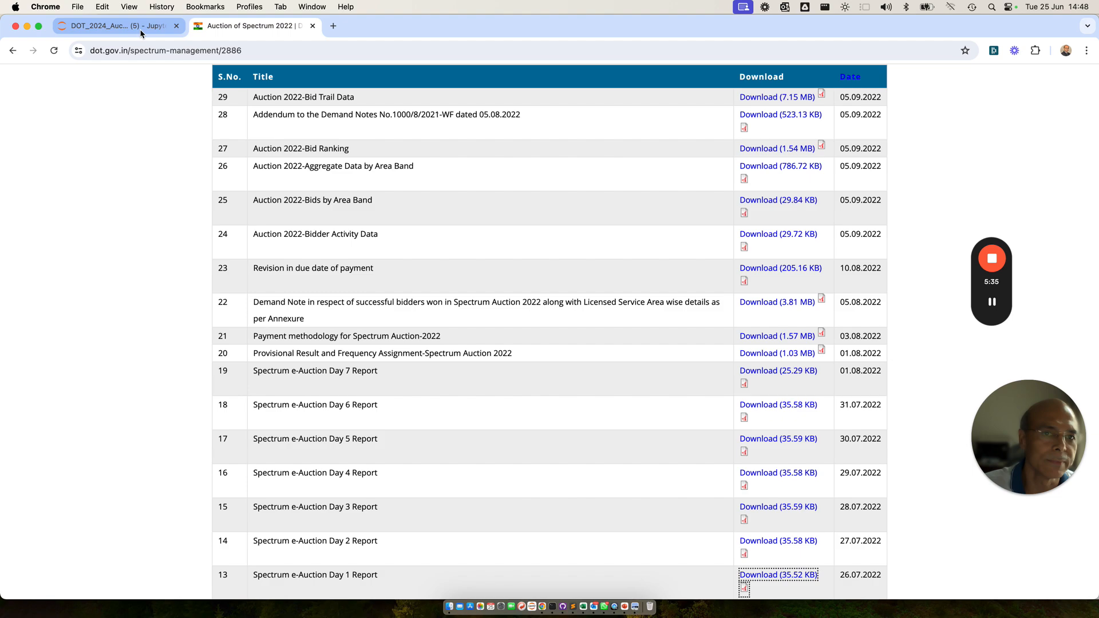
left_click(115, 26)
scroll(375, 237, "up", 15)
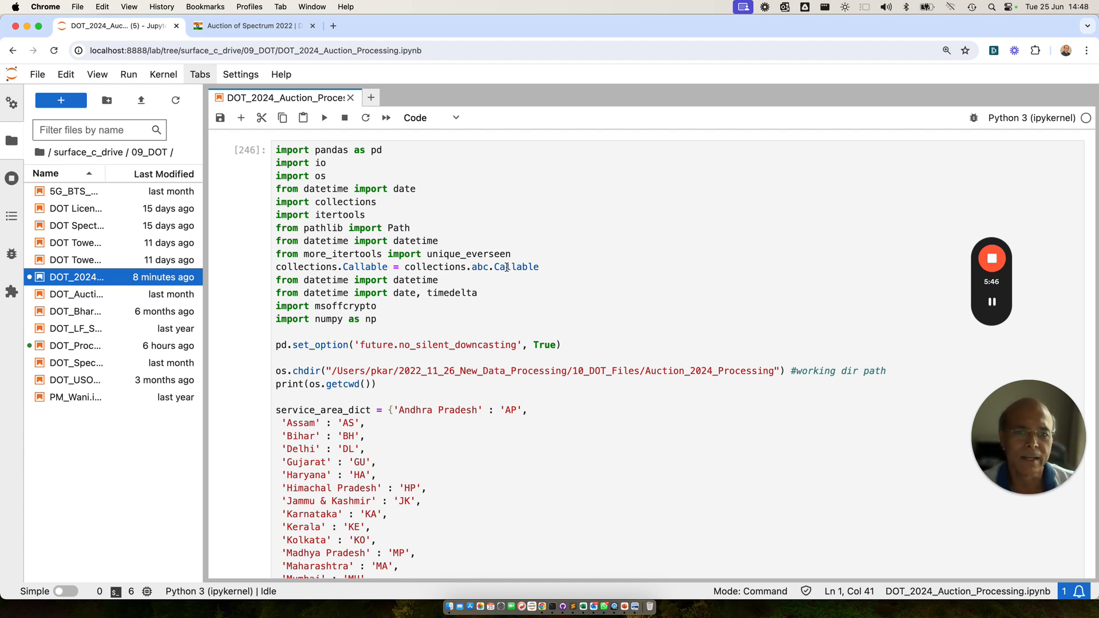
Step: Switch to Finder to check the files in the Auction_2024_Processing folder, and return to the notebook in Chrome
key("ctrl+Up")
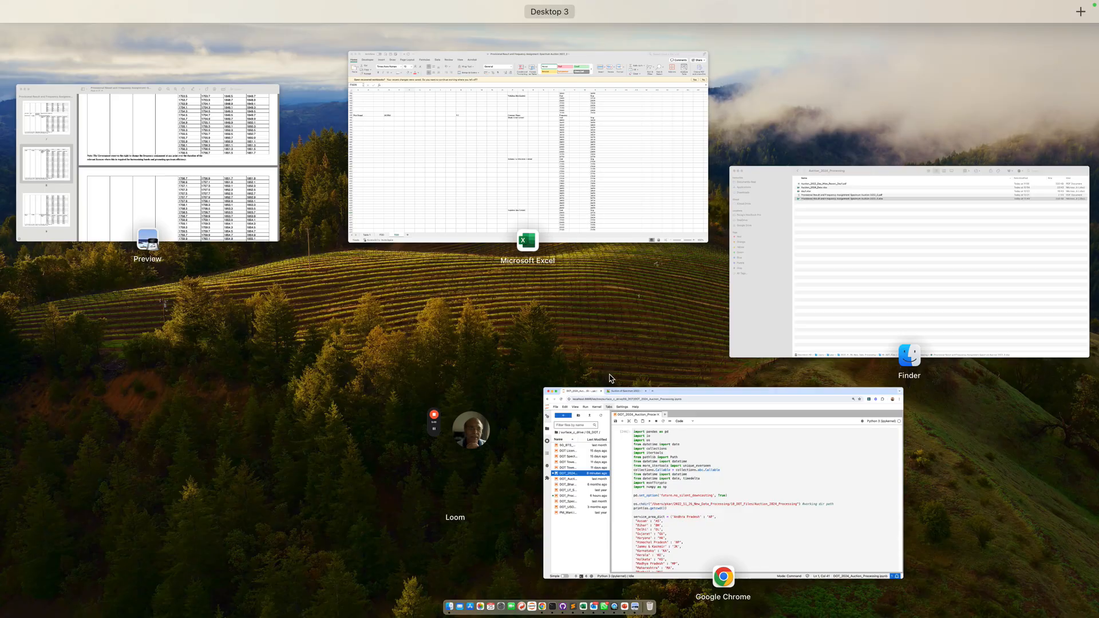
left_click(786, 271)
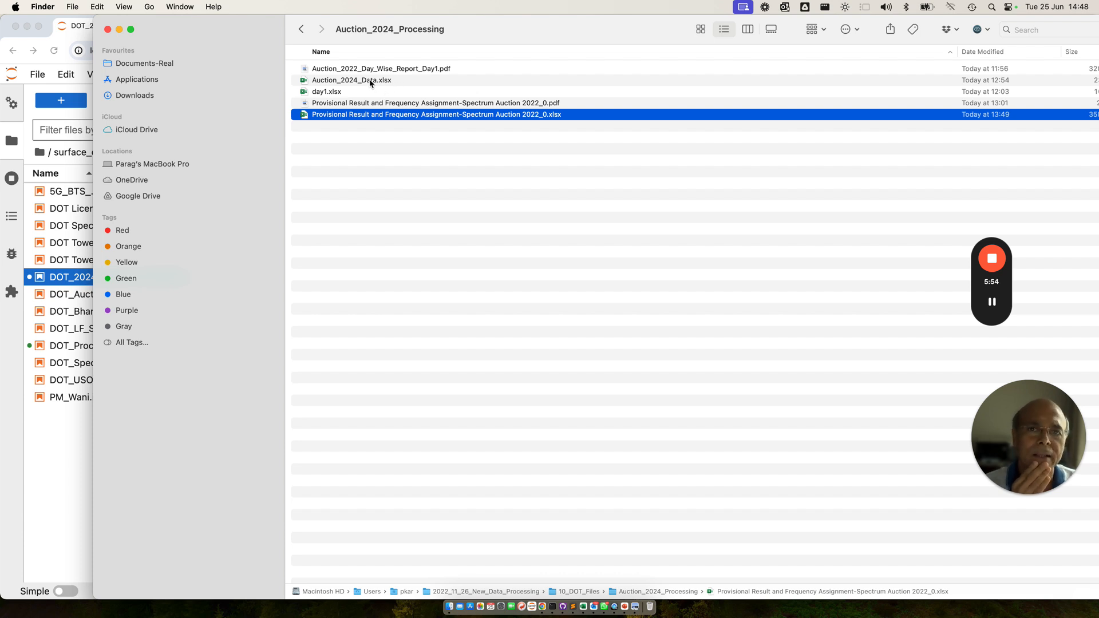
key("ctrl+Up")
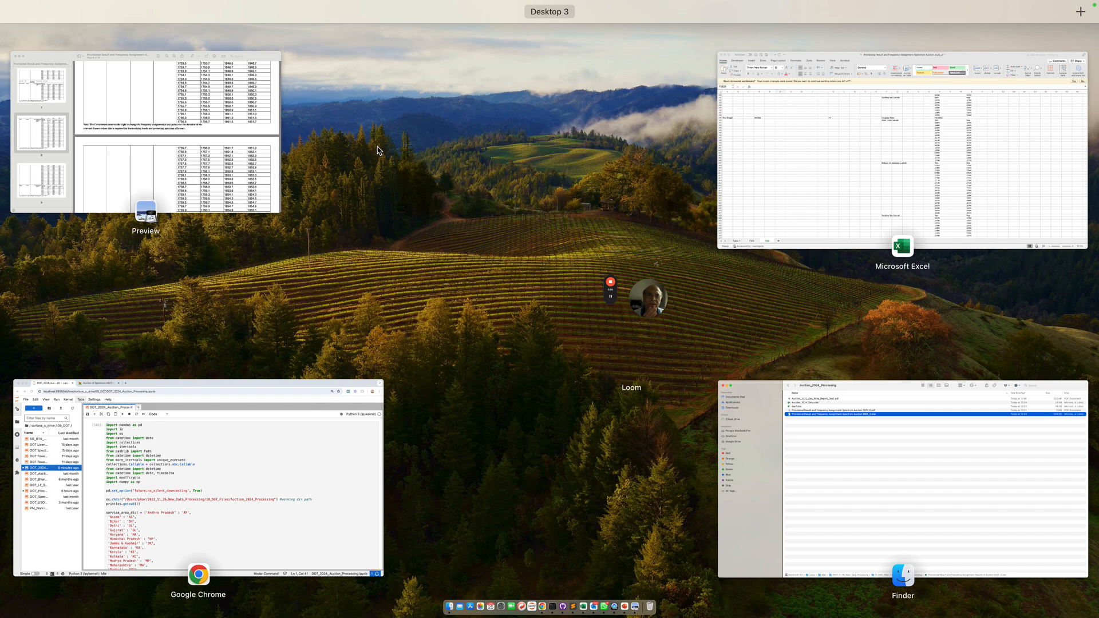
left_click(275, 501)
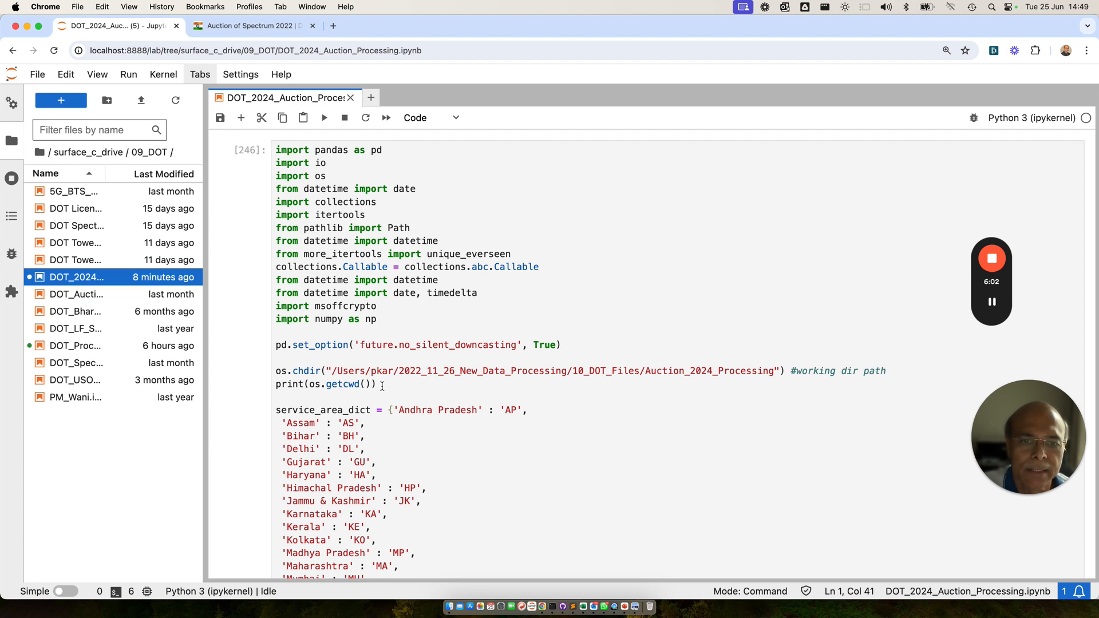
Step: Examine the first cell's imports, working directory line and the service_area_dict mapping of service areas to short codes
scroll(400, 392, "down", 3)
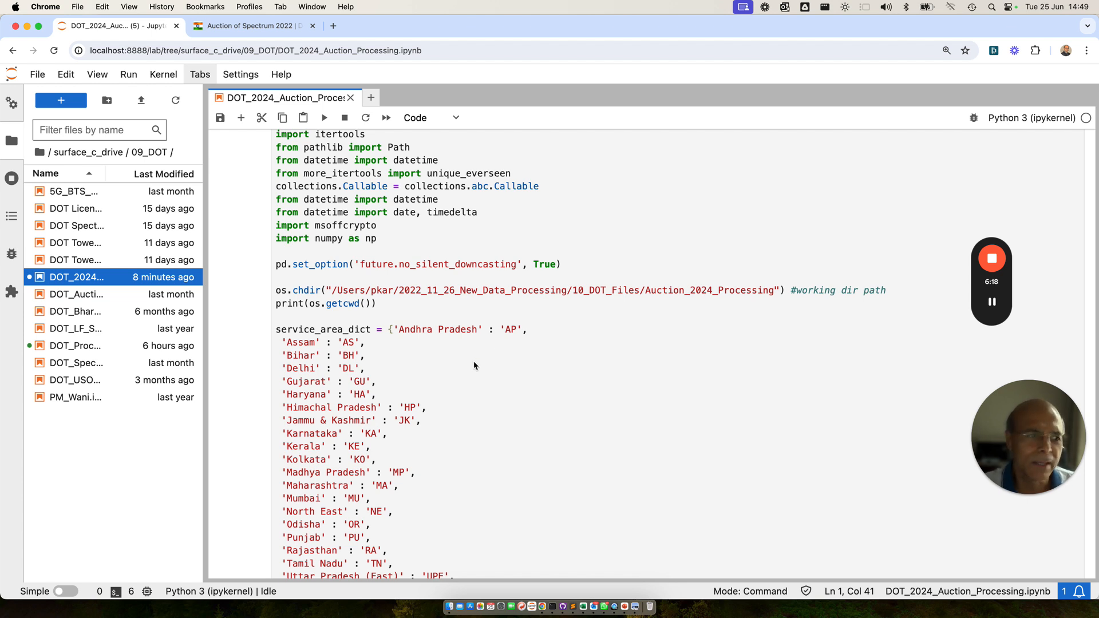
scroll(450, 378, "down", 5)
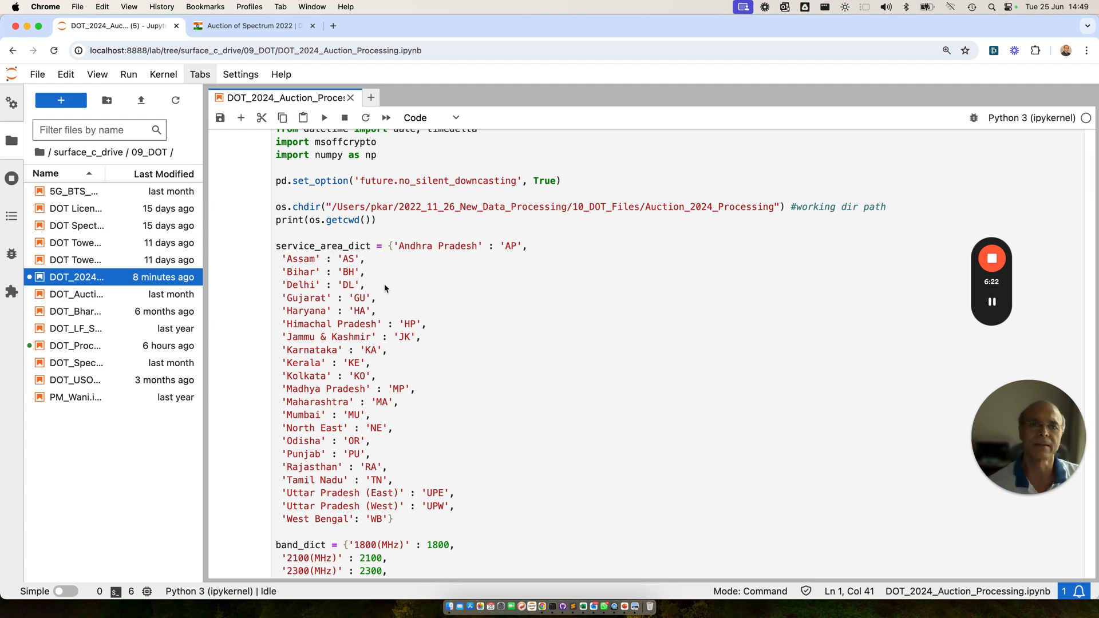
scroll(380, 300, "down", 1)
scroll(444, 235, "down", 1)
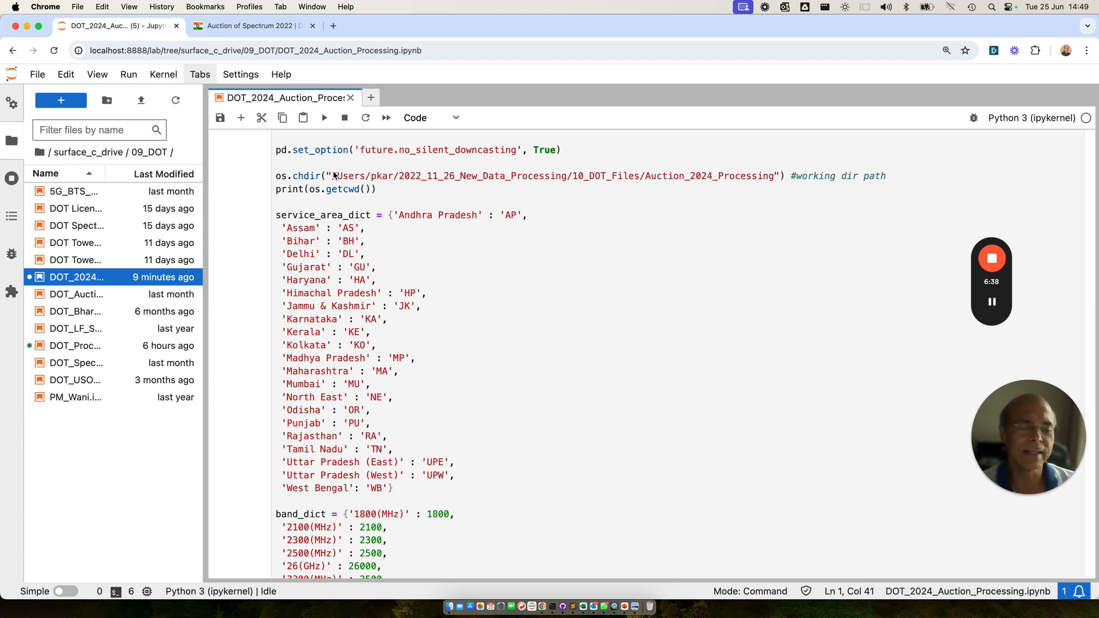
scroll(393, 220, "down", 20)
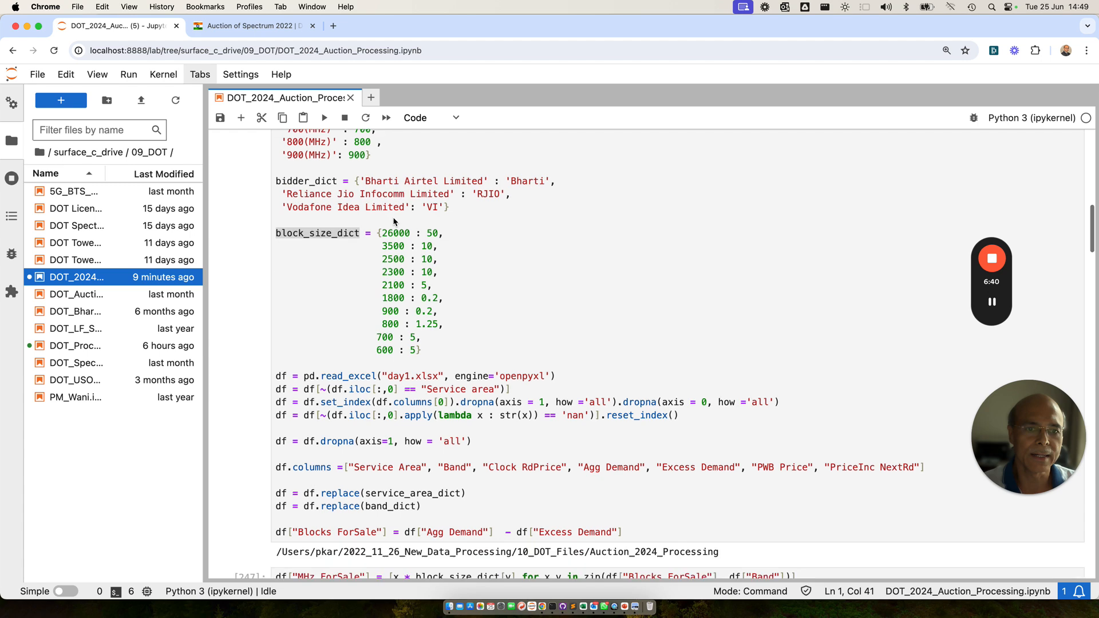
scroll(413, 281, "up", 10)
scroll(415, 282, "up", 2)
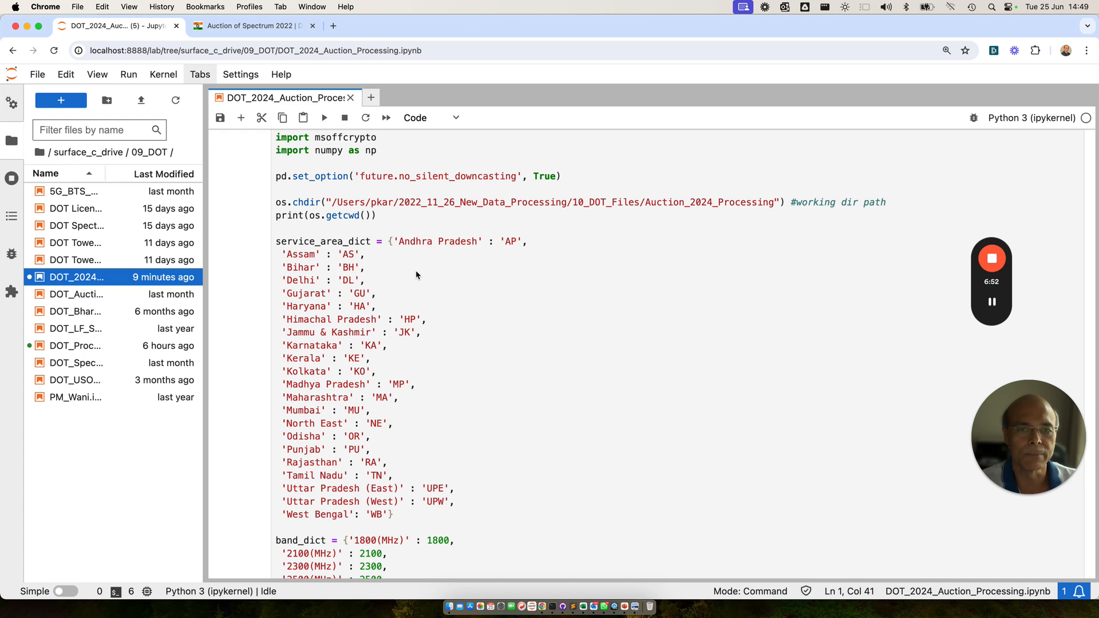
scroll(379, 269, "down", 1)
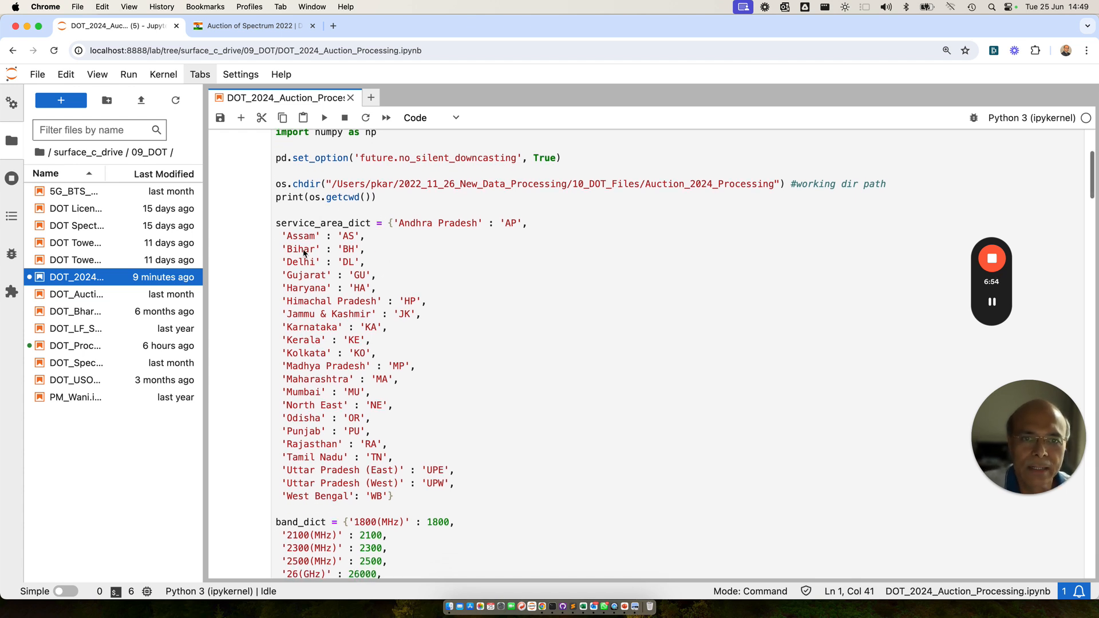
Step: Examine band_dict, bidder_dict and block_size_dict, and the code below them that reads and cleans day1.xlsx
scroll(413, 410, "down", 10)
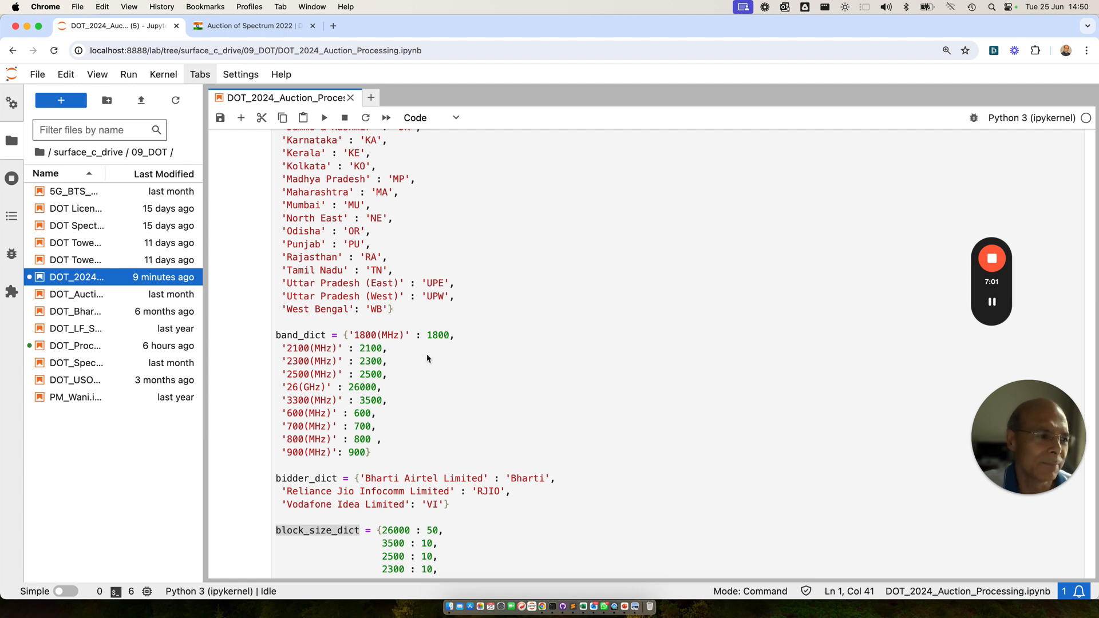
scroll(377, 387, "down", 4)
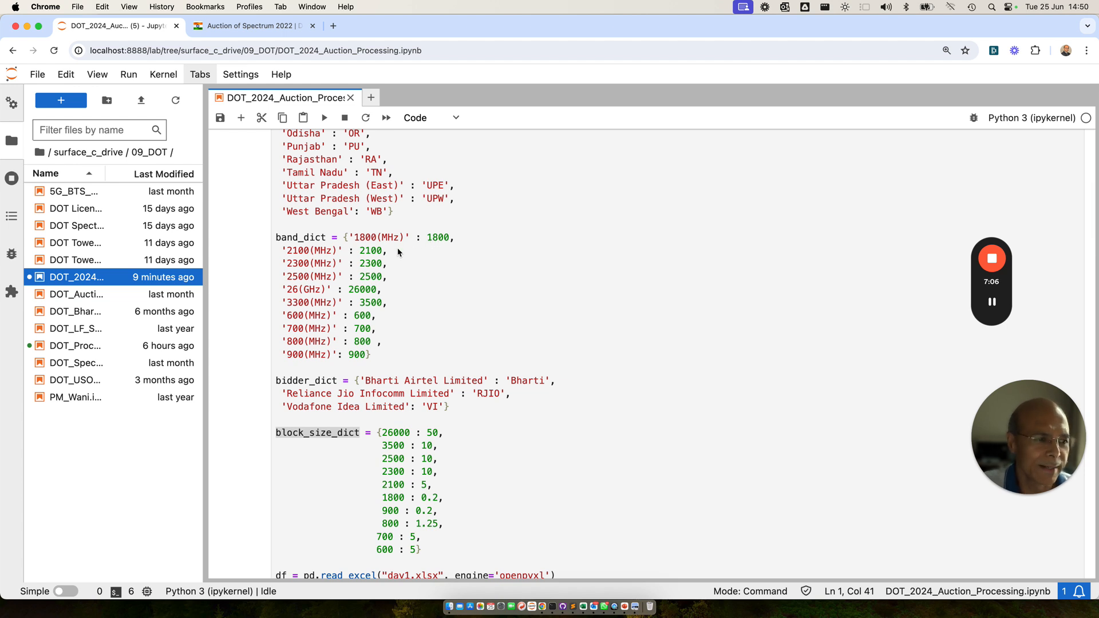
scroll(362, 304, "down", 3)
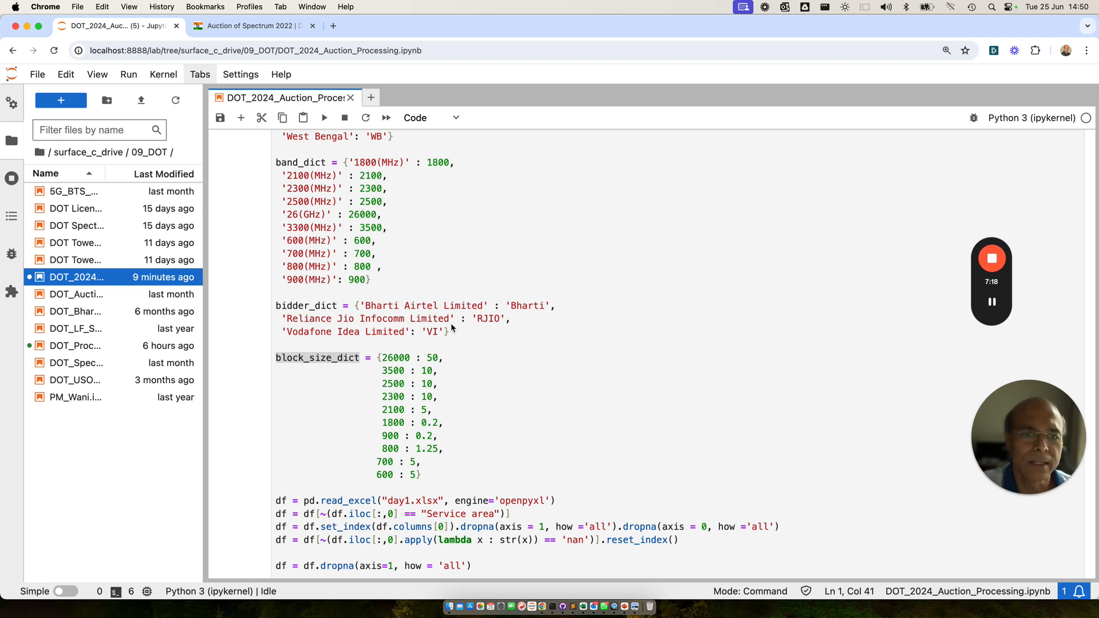
scroll(435, 326, "down", 2)
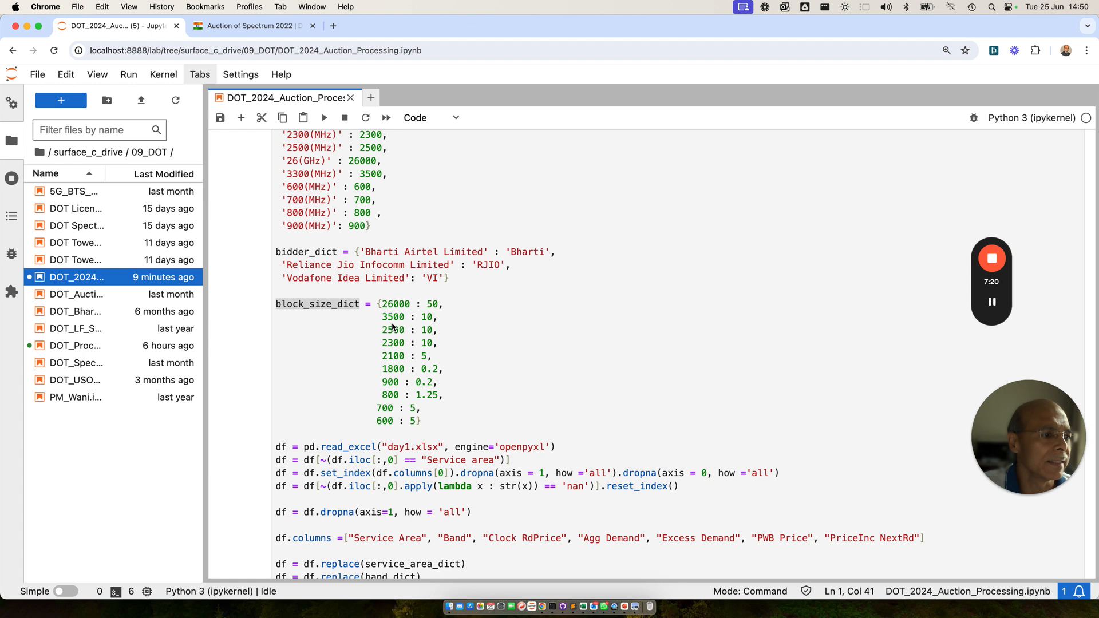
scroll(398, 342, "down", 2)
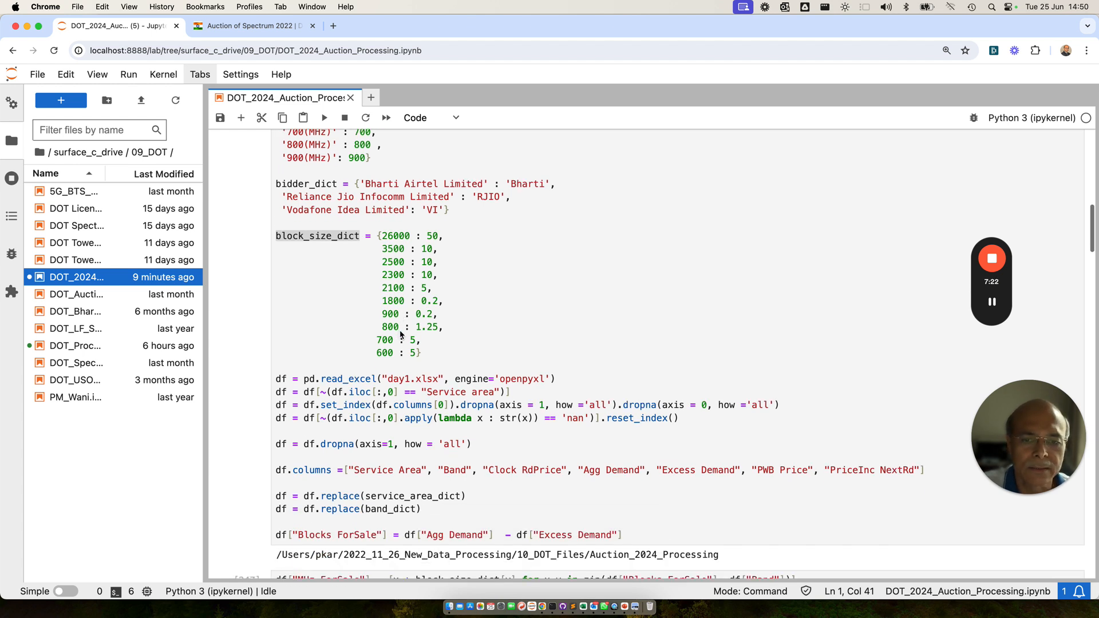
scroll(419, 387, "down", 2)
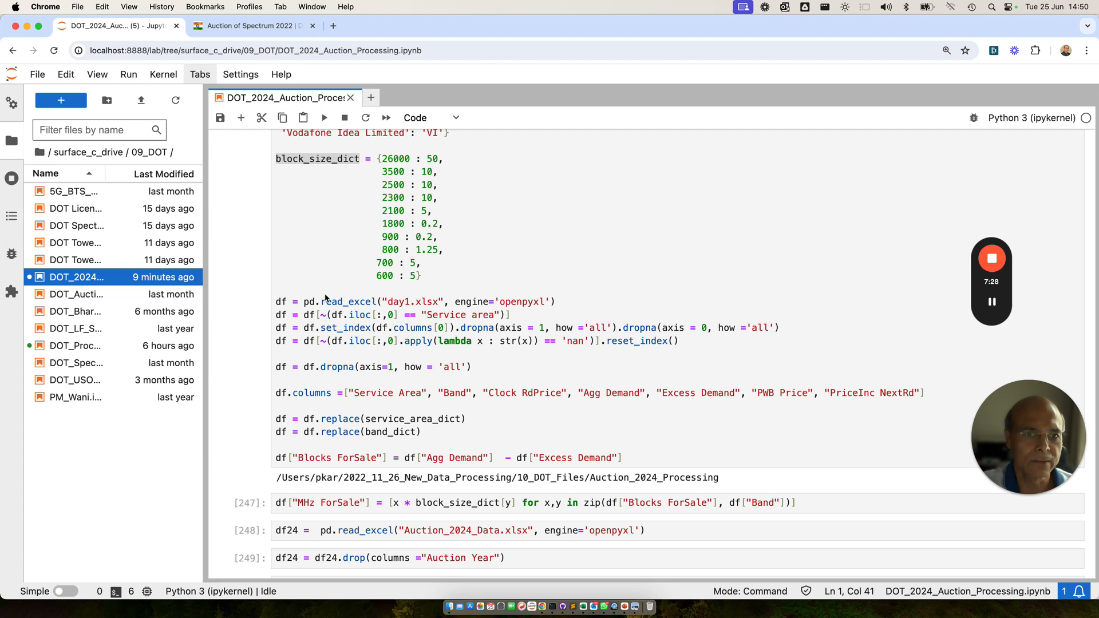
key("Return")
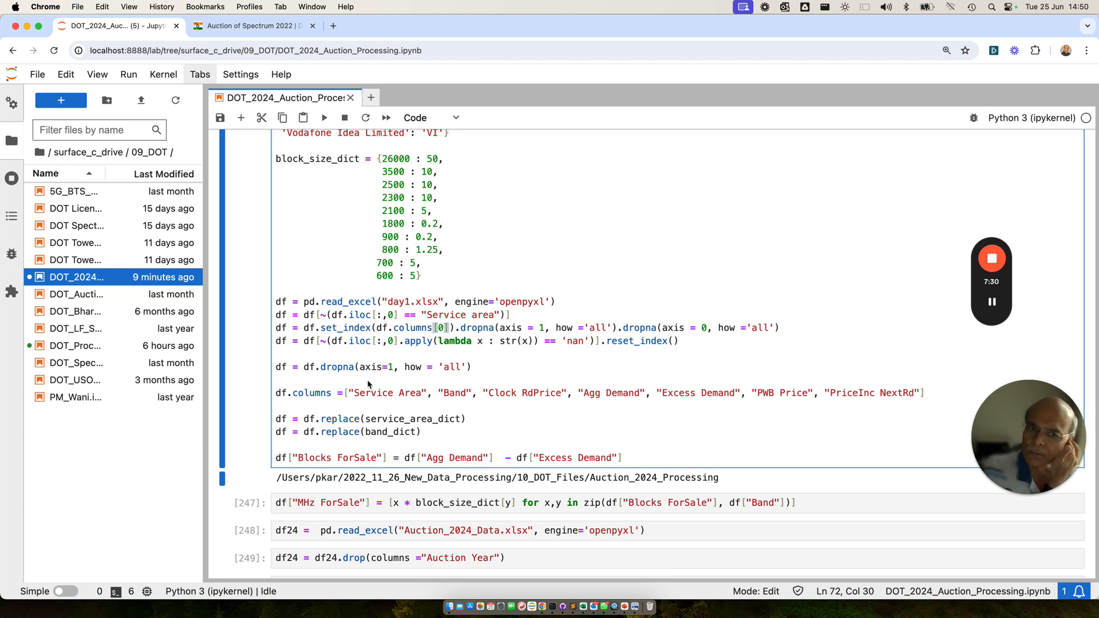
Step: Create a new Python 3 notebook and copy the first cell of DOT_2024_Auction_Processing.ipynb from the imports through the day1.xlsx read_excel line
left_click(372, 98)
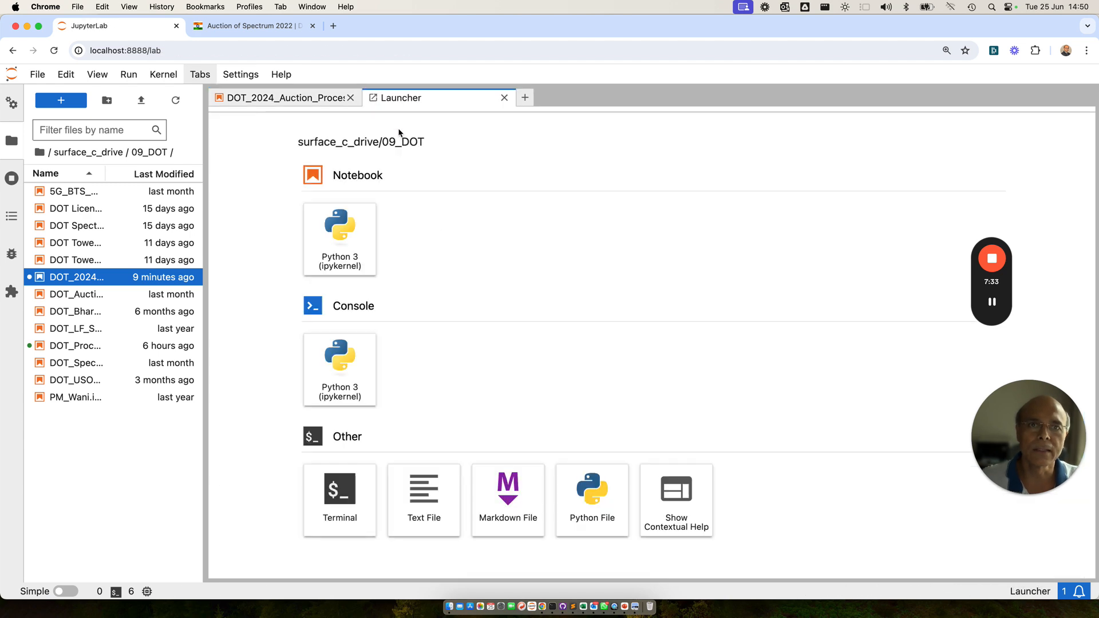
left_click(355, 231)
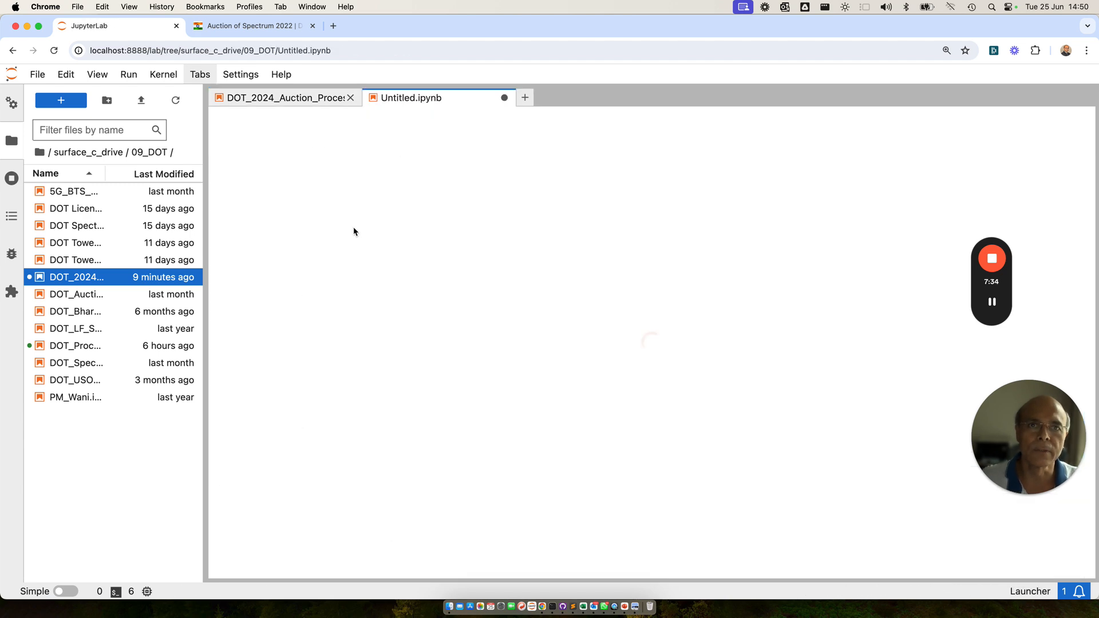
left_click(309, 98)
scroll(435, 246, "up", 15)
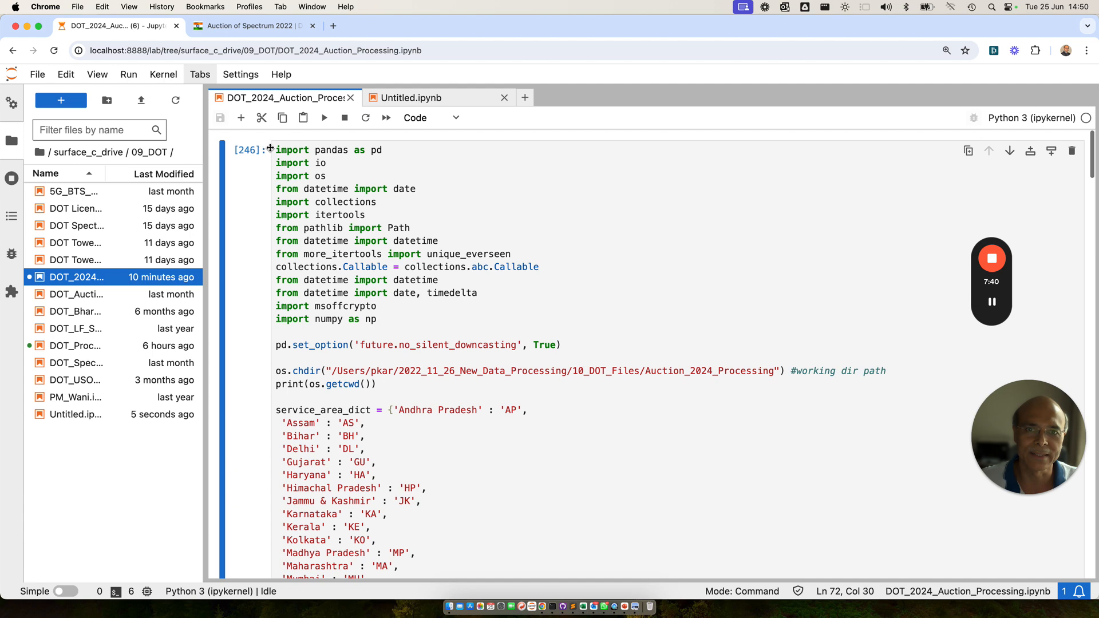
left_click_drag(275, 150, 566, 307)
scroll(412, 390, "down", 4)
scroll(422, 411, "down", 10)
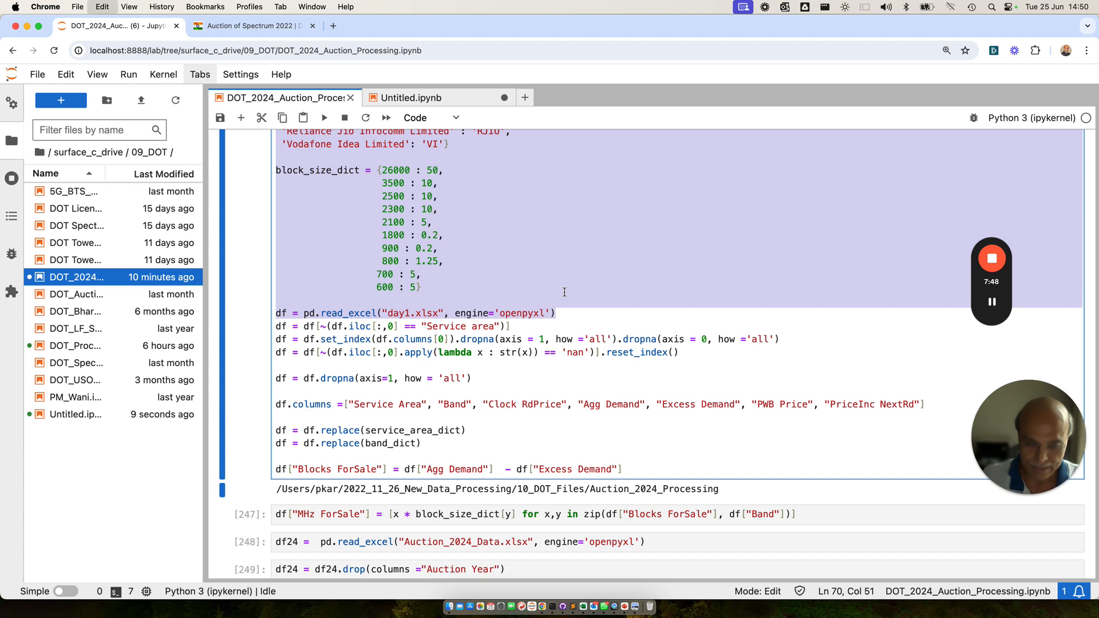
Step: Paste the copied code into the empty cell of Untitled.ipynb and run it
left_click(407, 101)
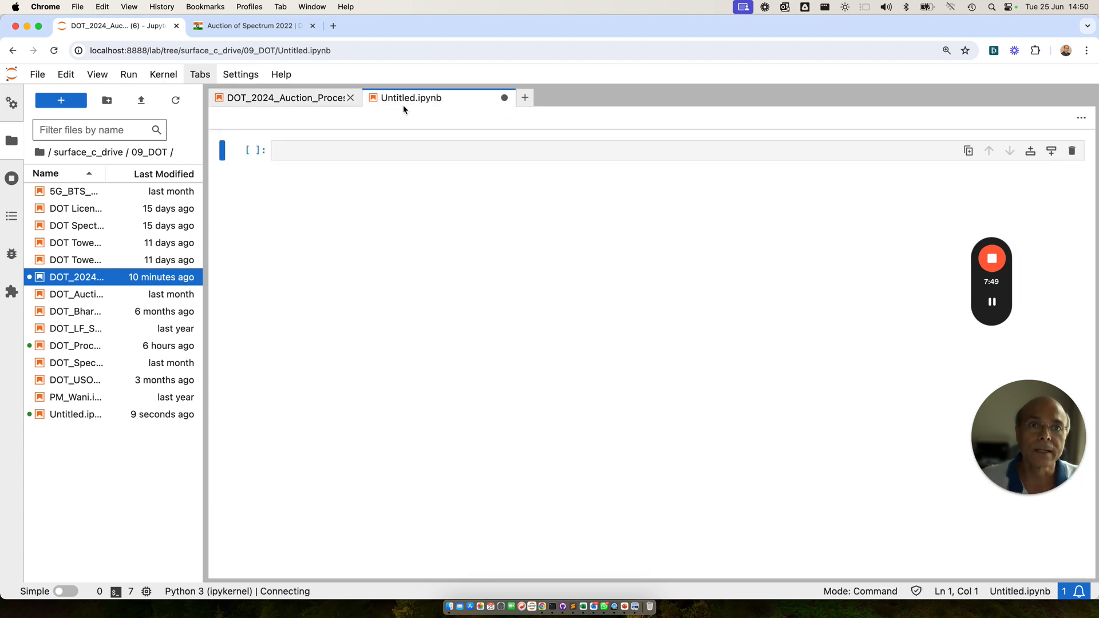
left_click(322, 155)
key("super+v")
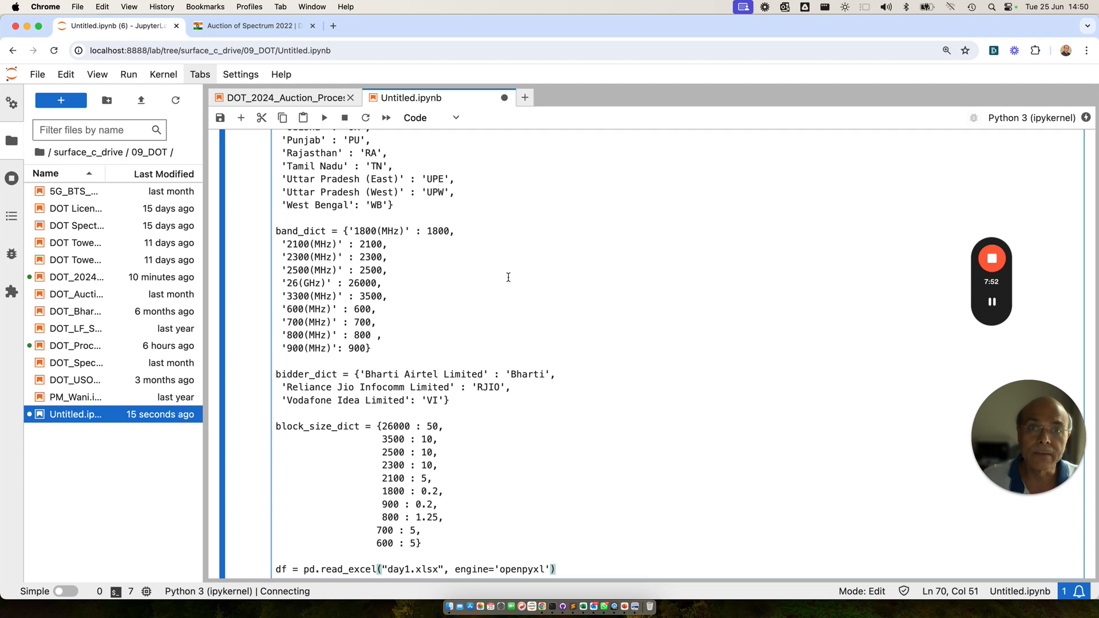
scroll(508, 277, "up", 5)
scroll(508, 277, "up", 3)
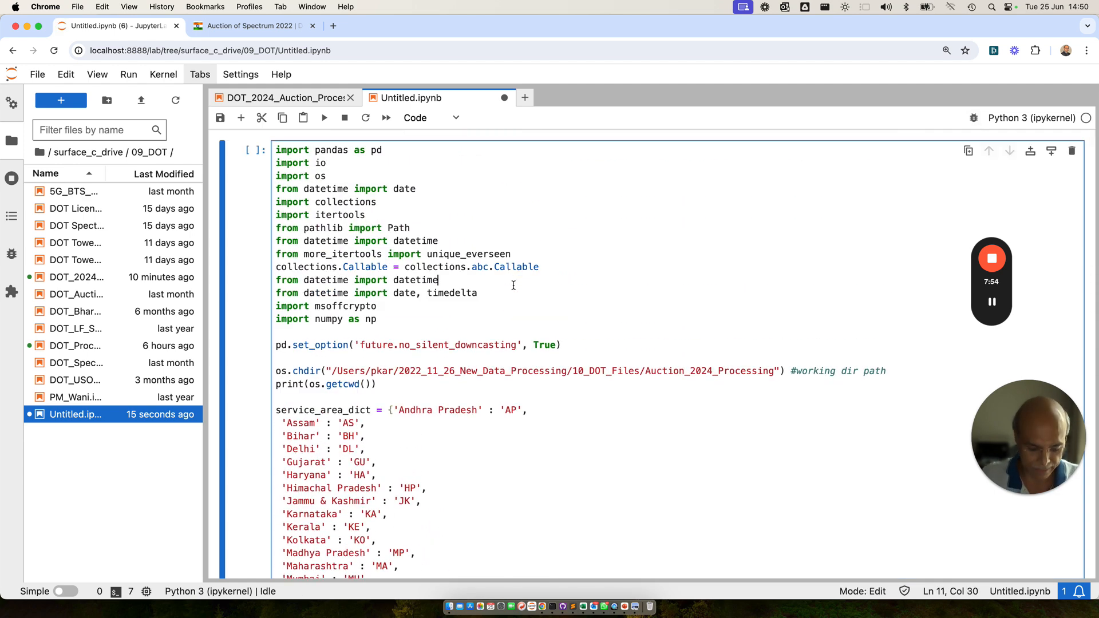
key("shift+Return")
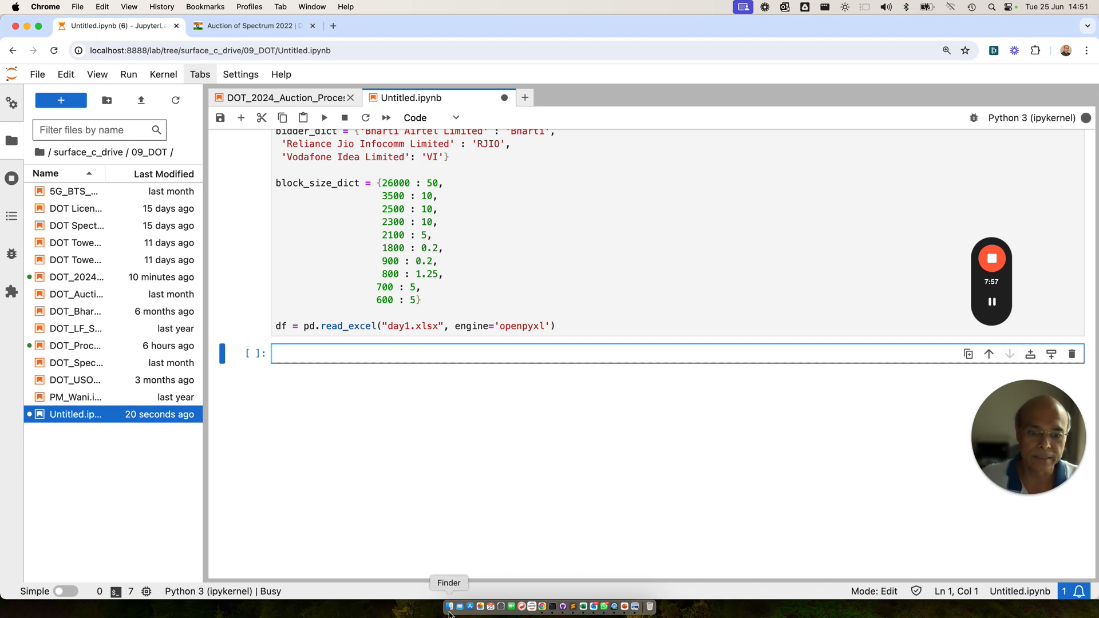
Step: Open day1.xlsx from the Auction_2024_Processing folder in Excel and review its title rows and repeated header rows
left_click(449, 608)
left_click(324, 93)
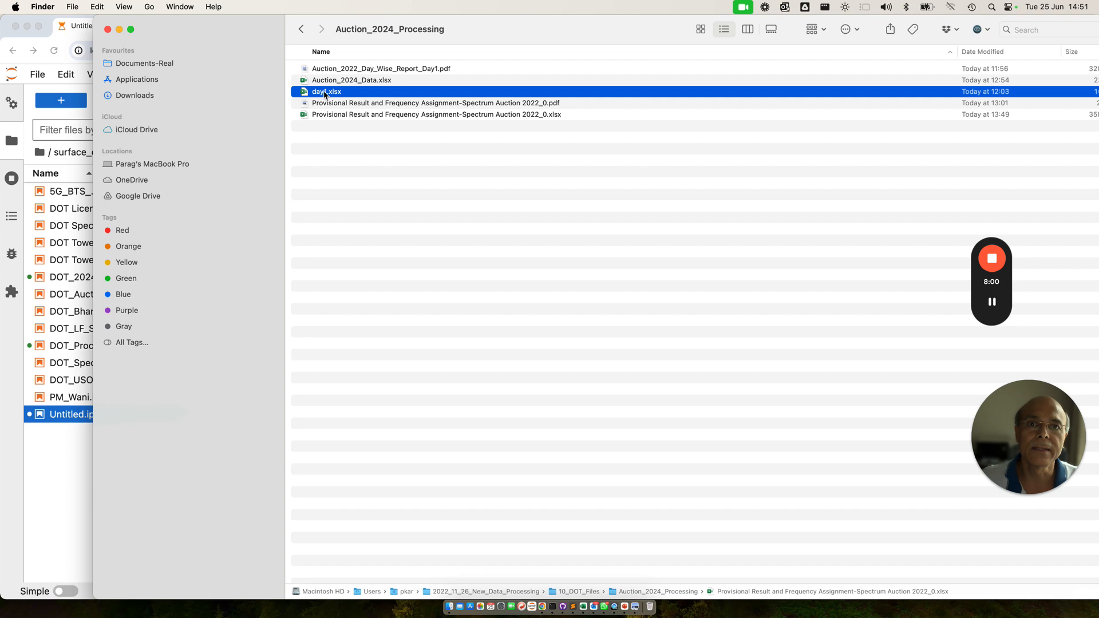
double_click(324, 92)
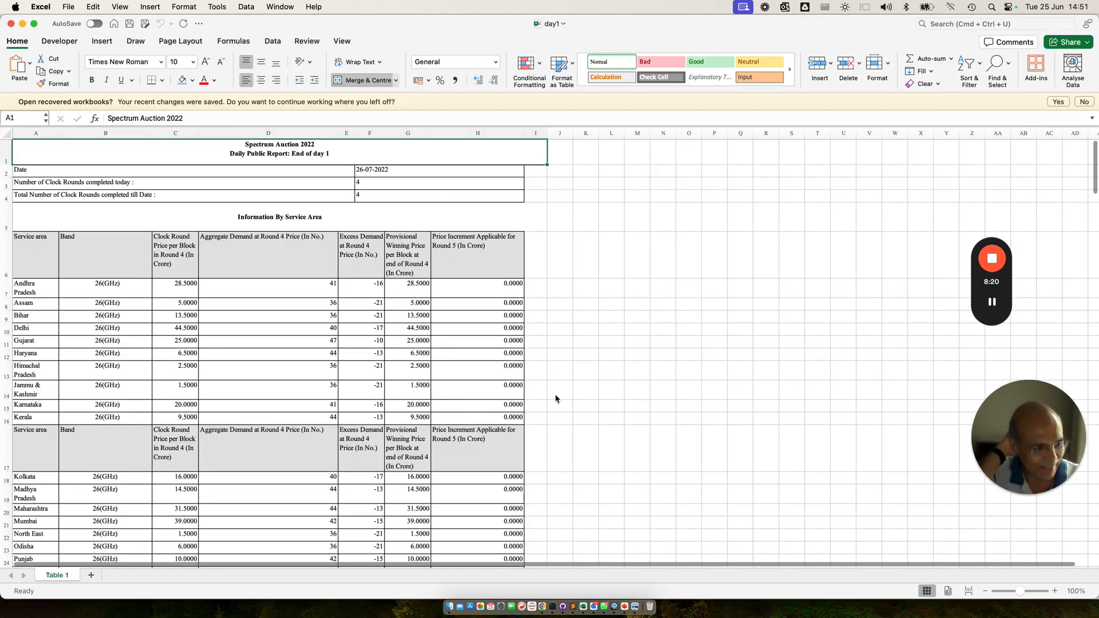
scroll(555, 399, "down", 5)
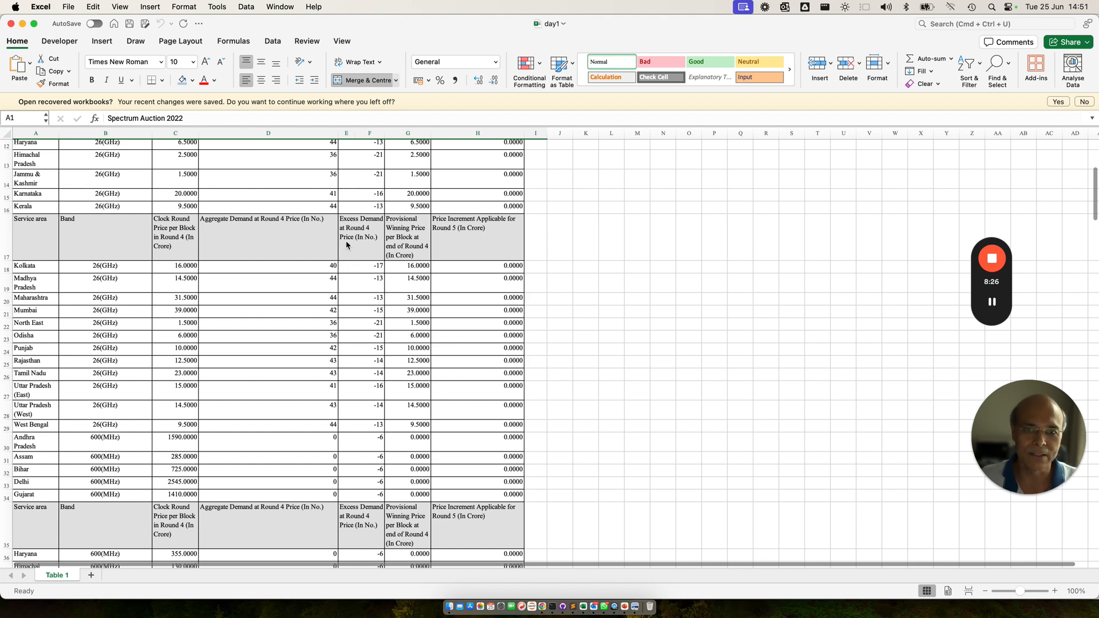
Step: Return to Untitled.ipynb in Chrome, run df in a new cell and review the raw dataframe's columns and rows
key("ctrl+Up")
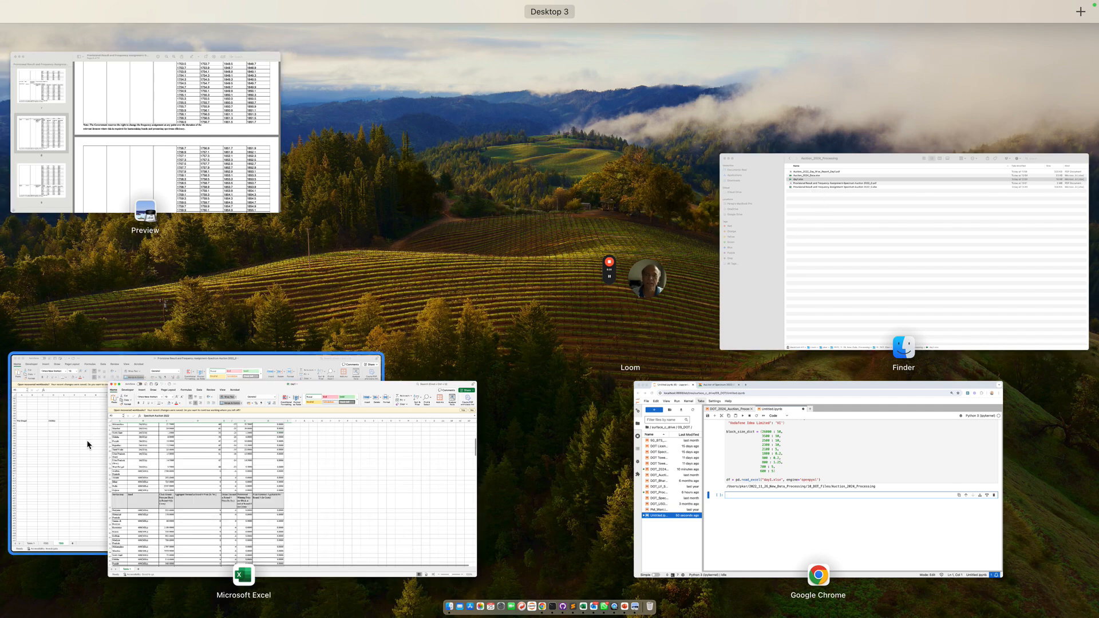
left_click(788, 436)
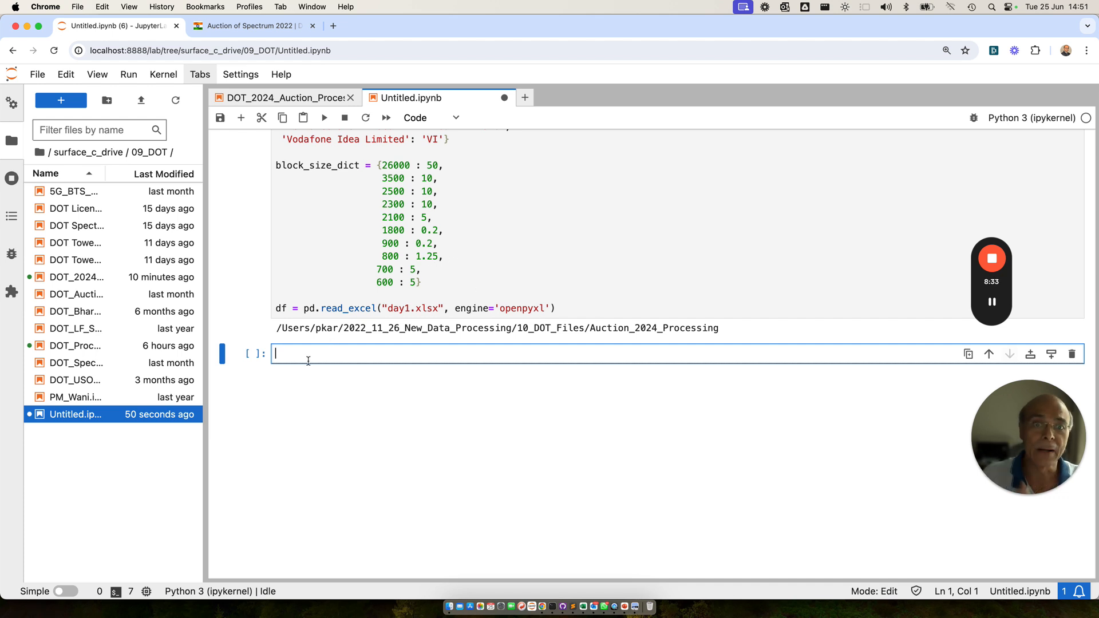
type("df")
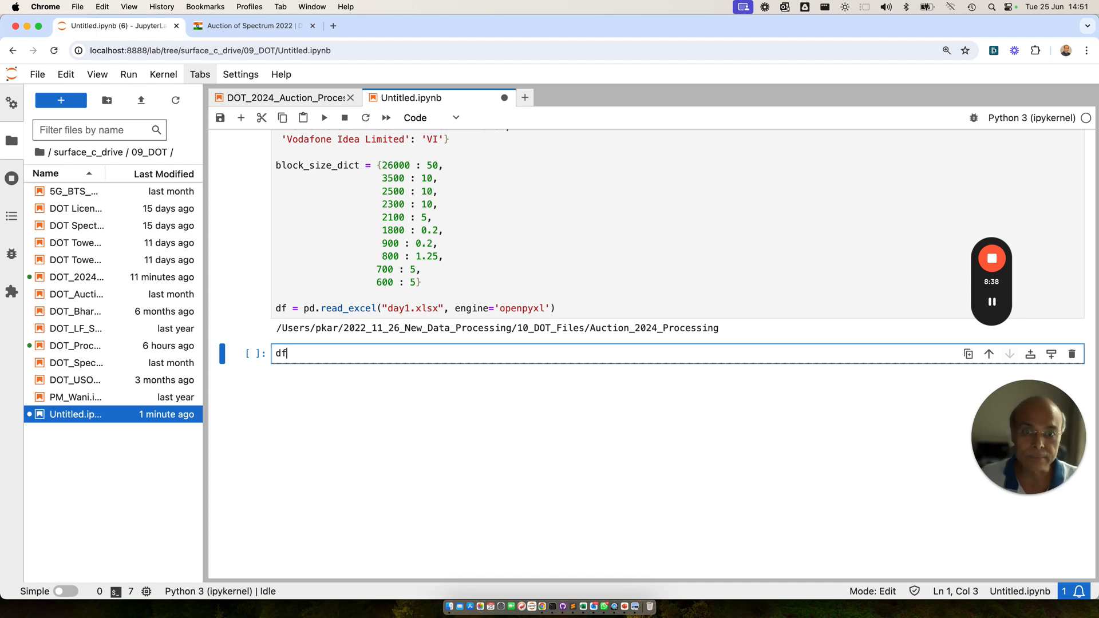
key("shift+Return")
scroll(458, 343, "up", 5)
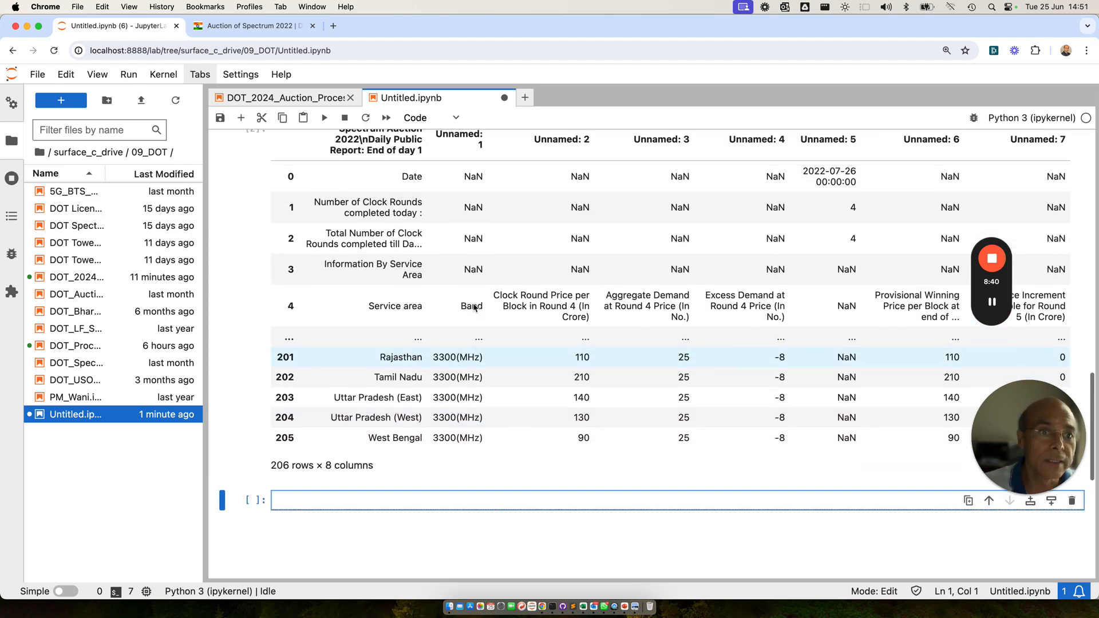
scroll(474, 308, "up", 2)
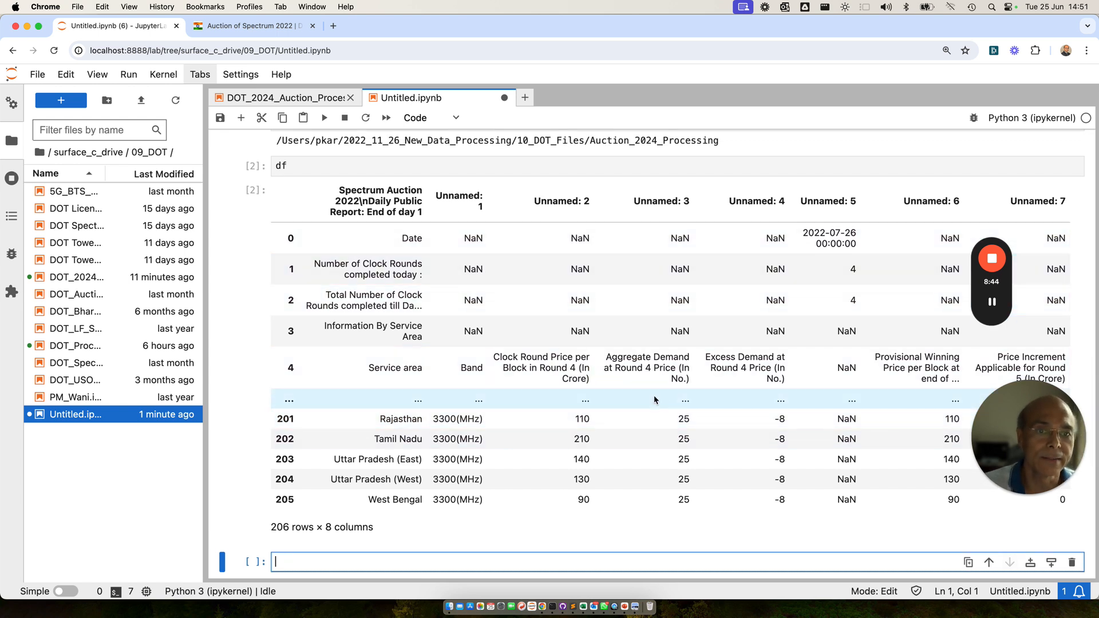
scroll(670, 320, "up", 3)
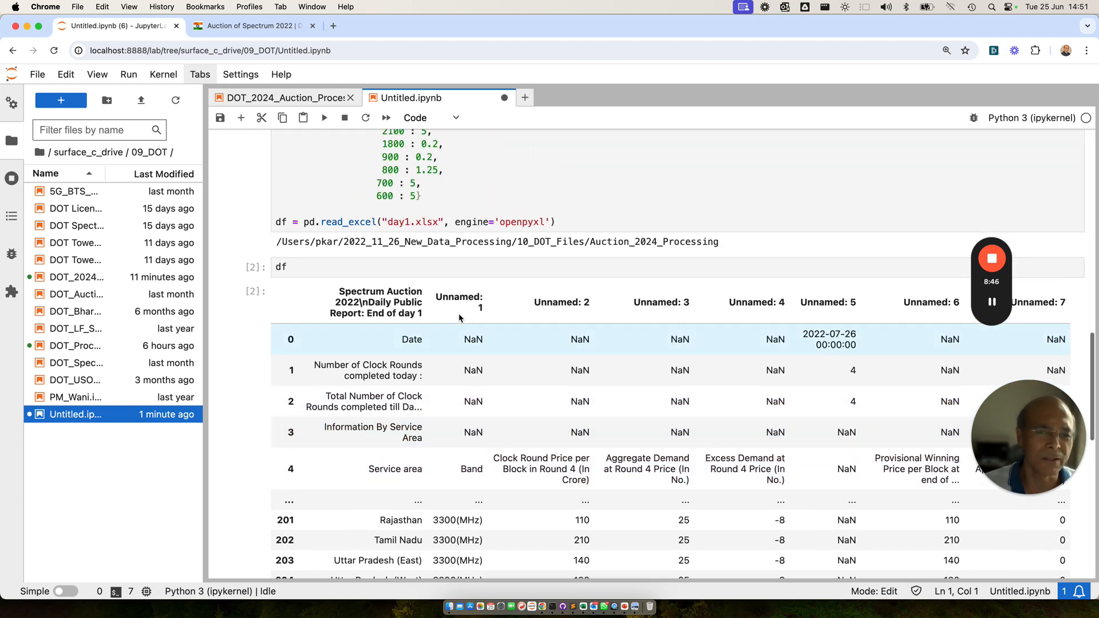
Step: Copy the line df = df[~(df.iloc[:,0] == "Service area")] from the first cell of DOT_2024_Auction_Processing.ipynb
left_click(297, 98)
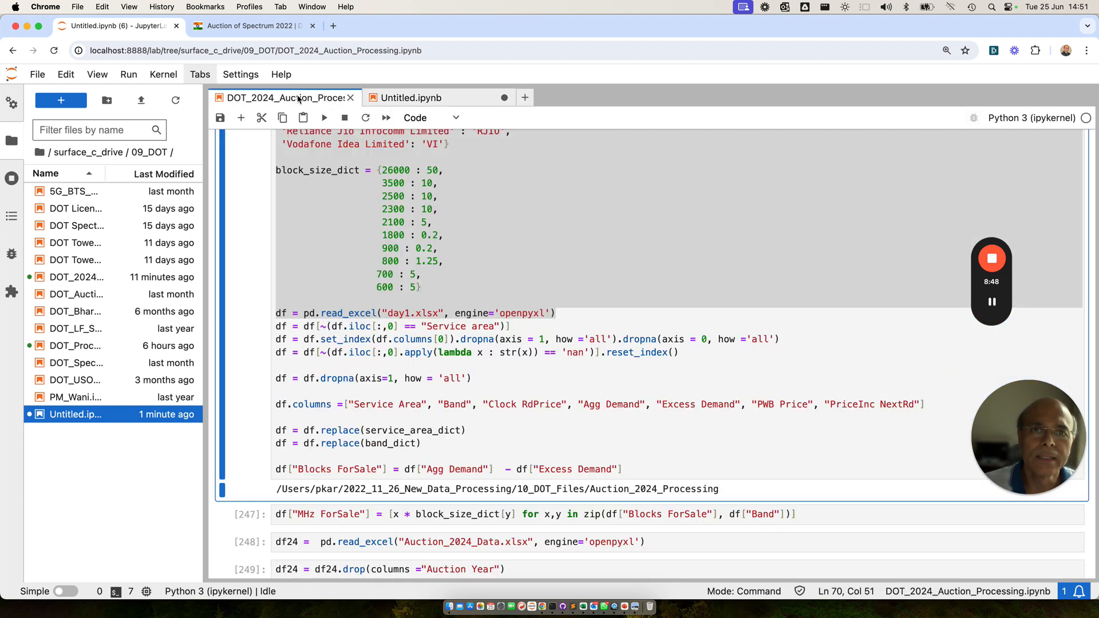
scroll(489, 315, "down", 1)
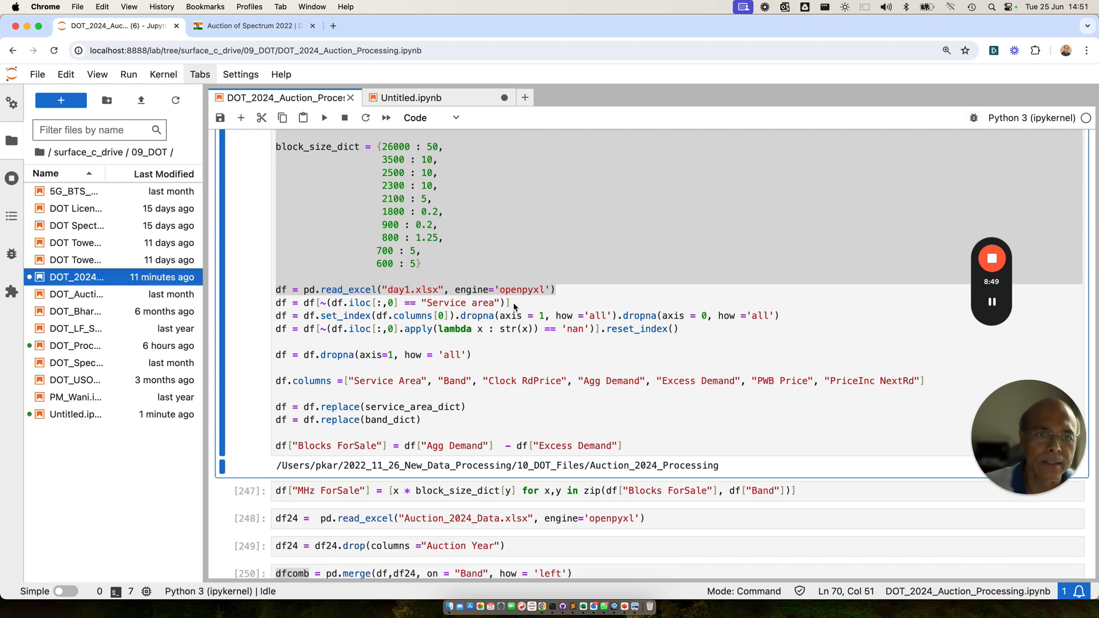
left_click_drag(515, 308, 278, 306)
key("cmd+c")
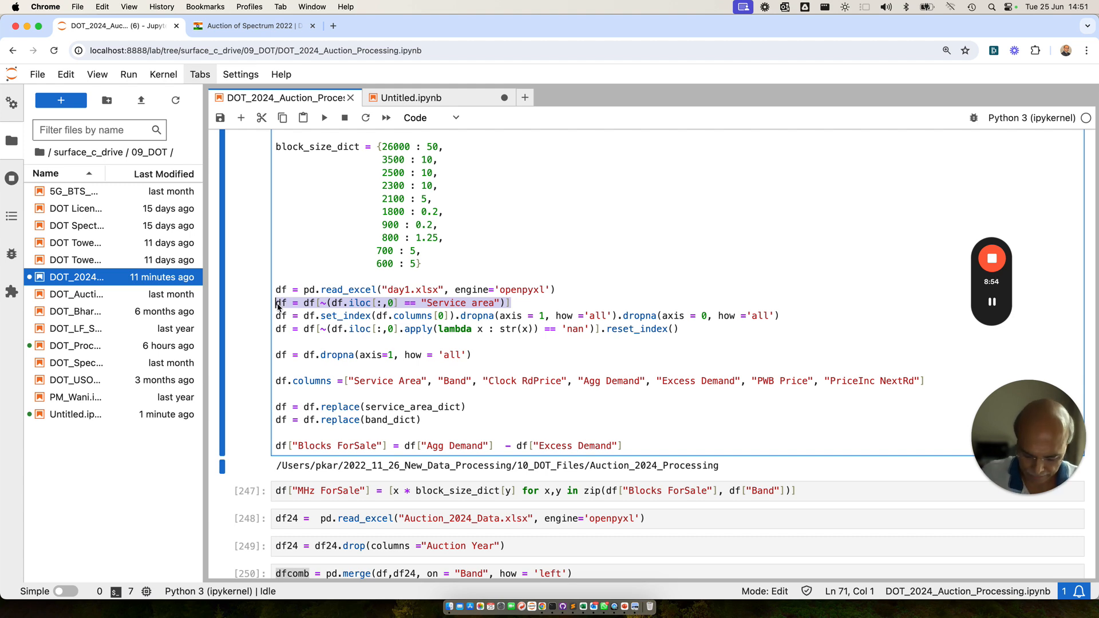
Step: Replace df in the Untitled.ipynb display cell with the copied line, strip its df = assignment, and run it to preview the filtered rows
left_click(409, 97)
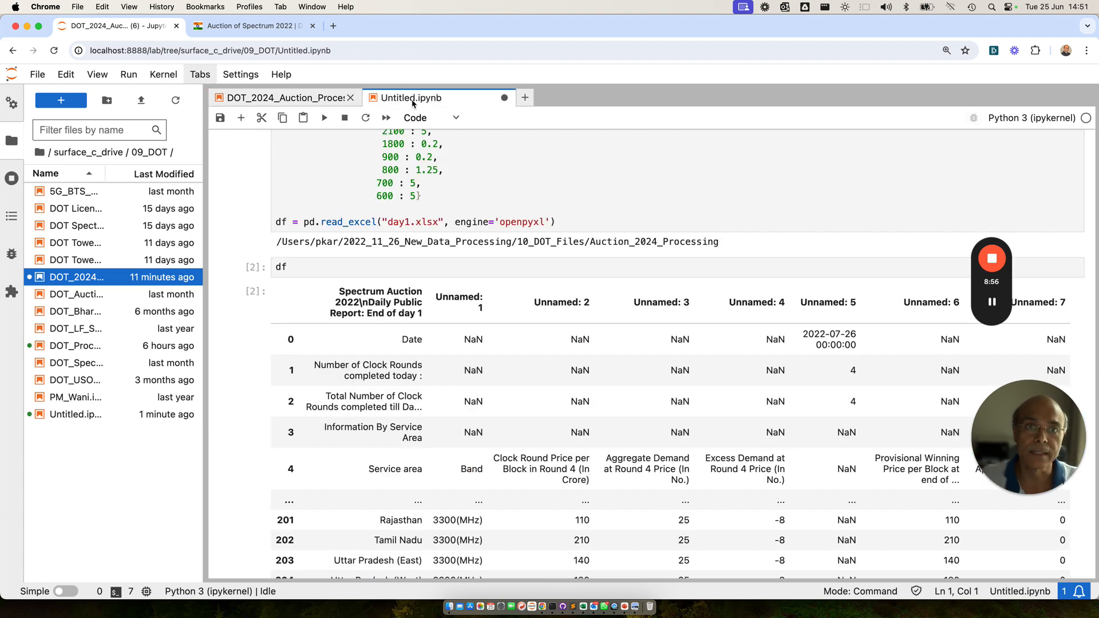
key("Return")
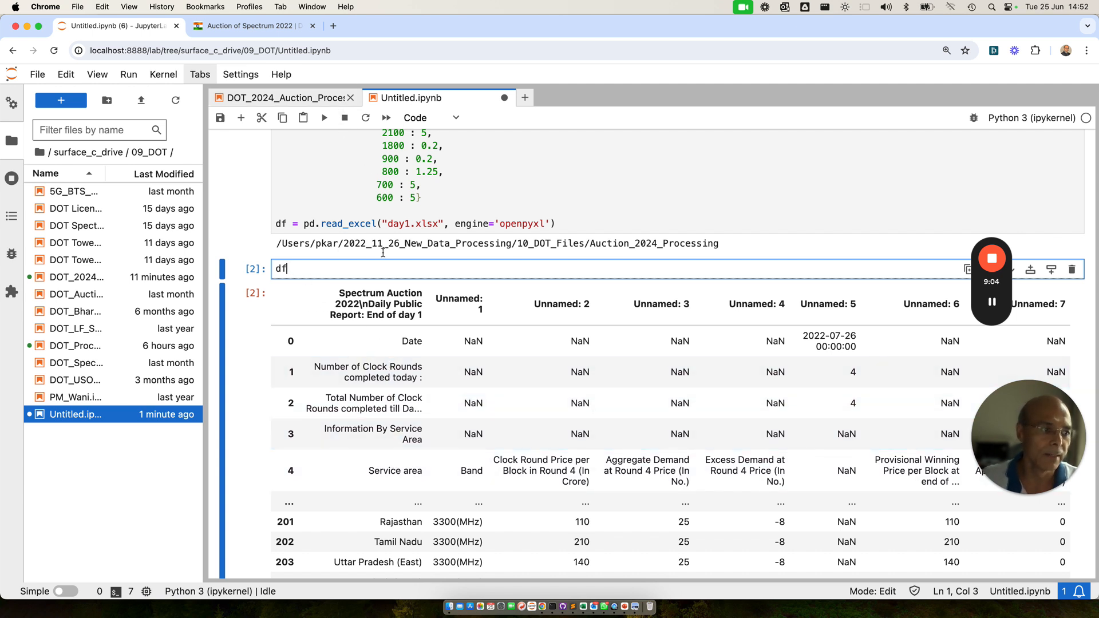
left_click_drag(302, 268, 229, 268)
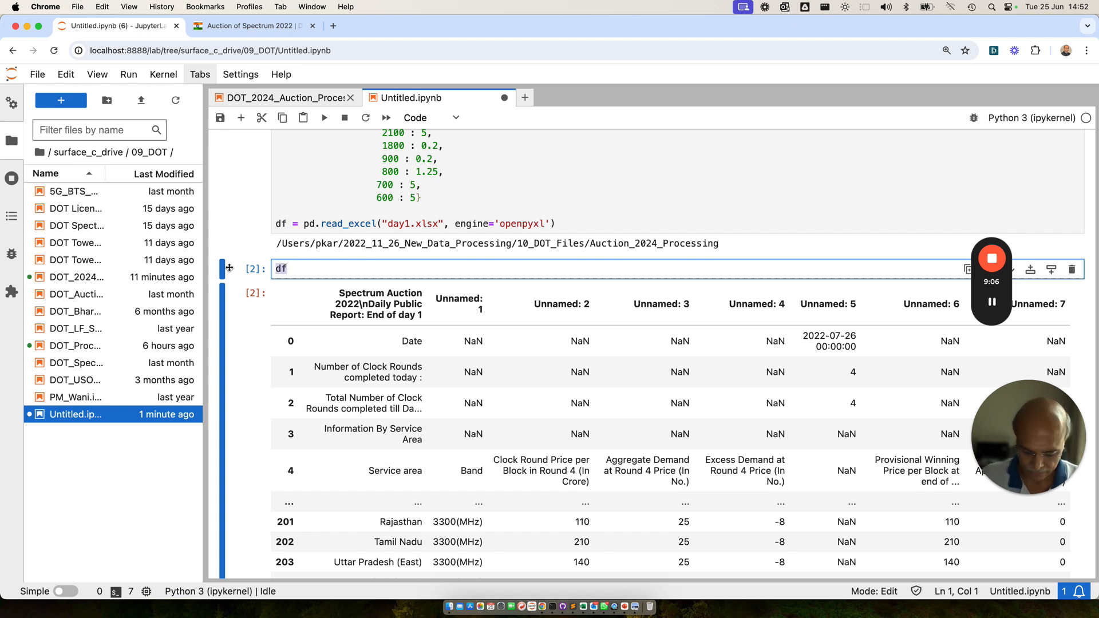
key("cmd+v")
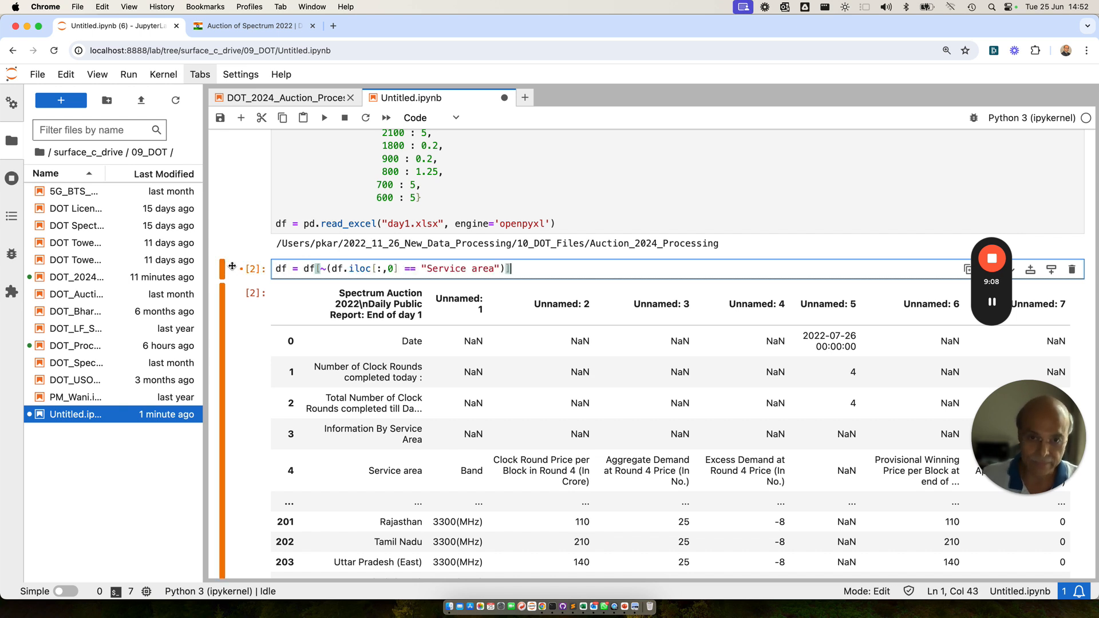
left_click_drag(304, 268, 273, 269)
key("BackSpace")
key("shift+Return")
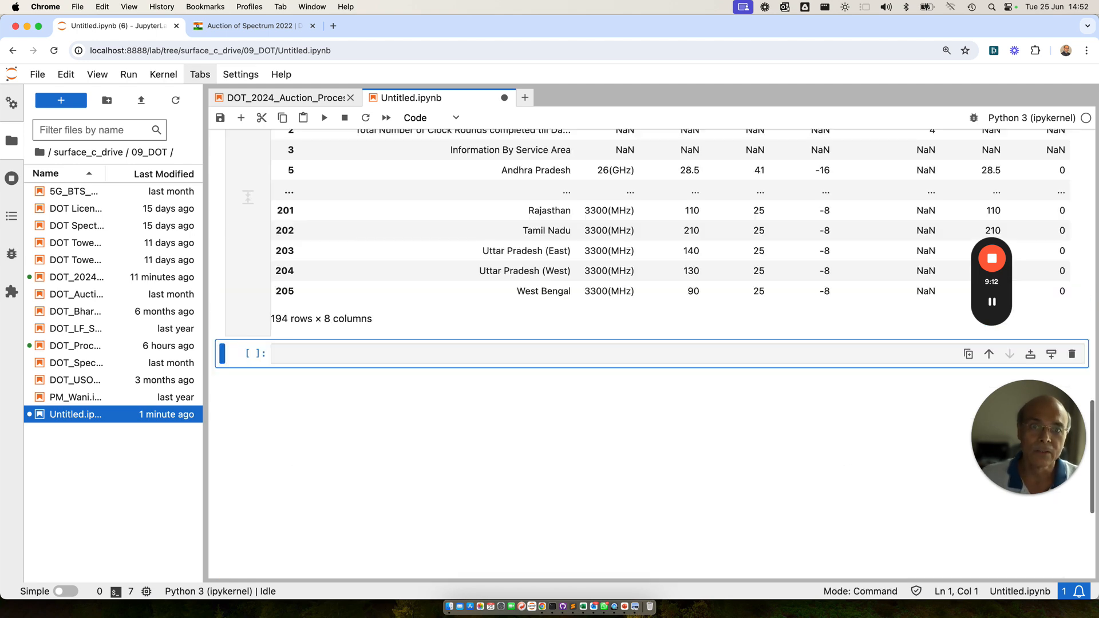
scroll(400, 343, "up", 5)
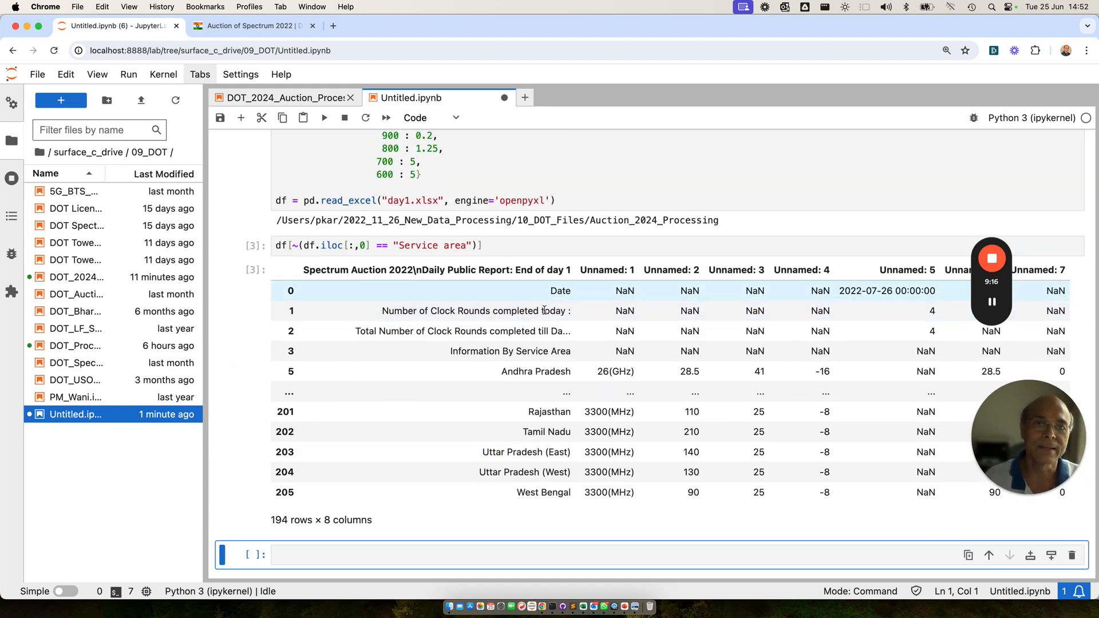
Step: Add df = in front of the "Service area" filter expression and rerun the cell
left_click(277, 246)
type("df")
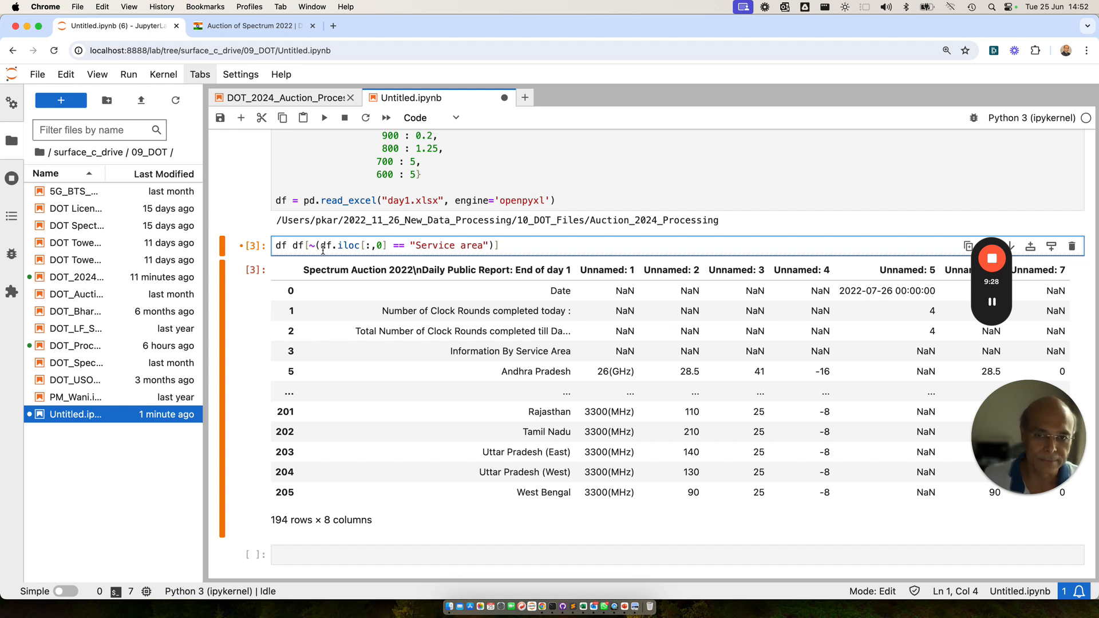
type("=")
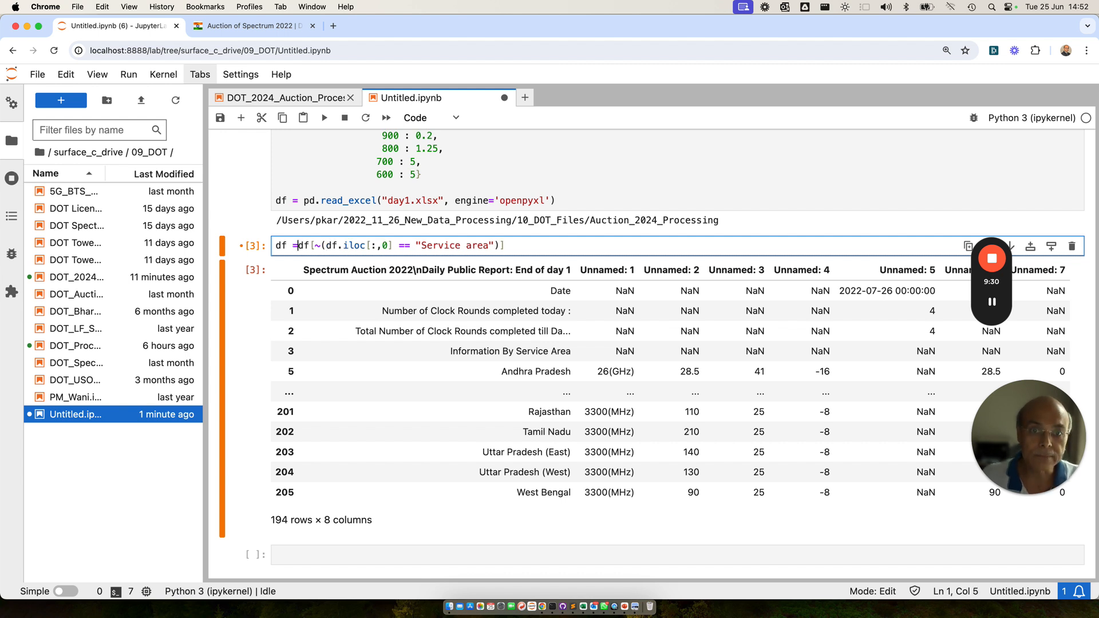
key("shift+Return")
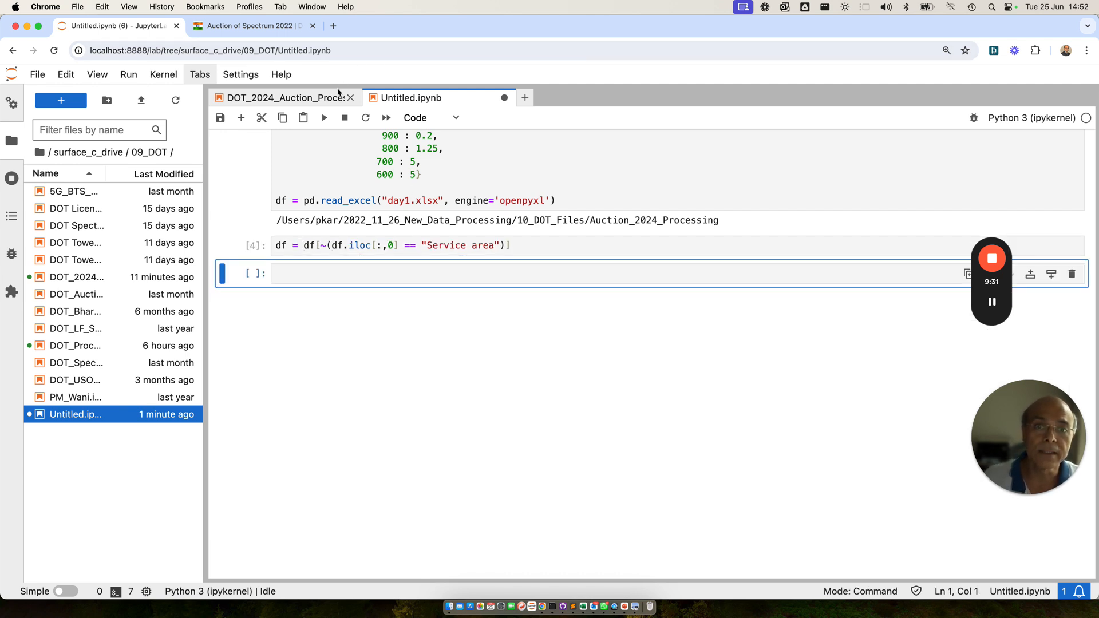
Step: Copy the set_index line with both dropna calls (axis = 1 and axis = 0, how ='all') from DOT_2024_Auction_Processing.ipynb
left_click(323, 95)
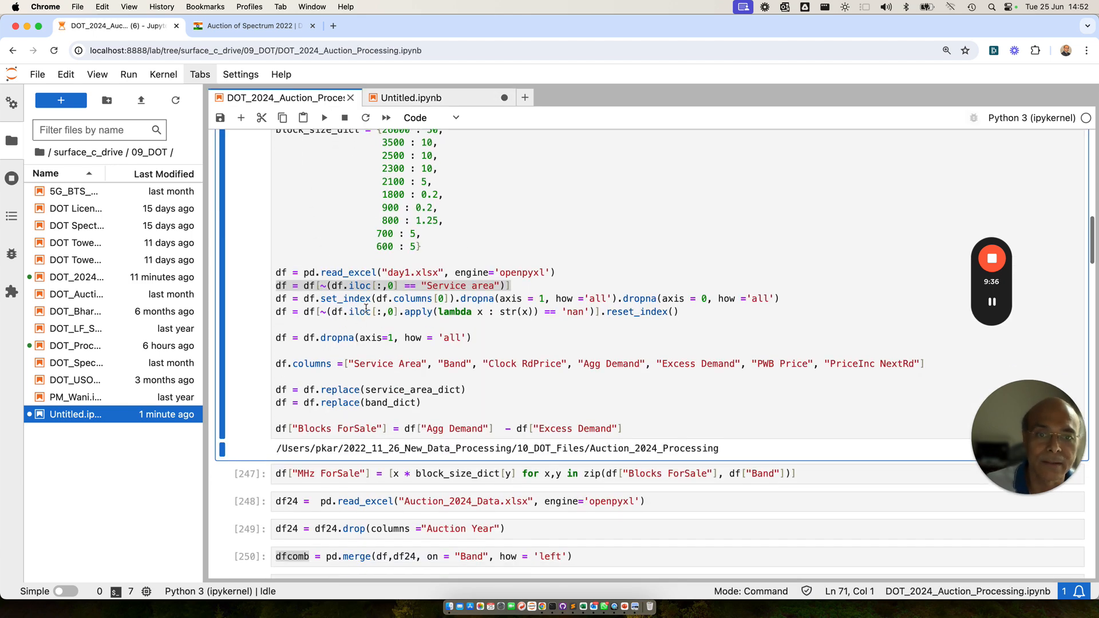
left_click(368, 312)
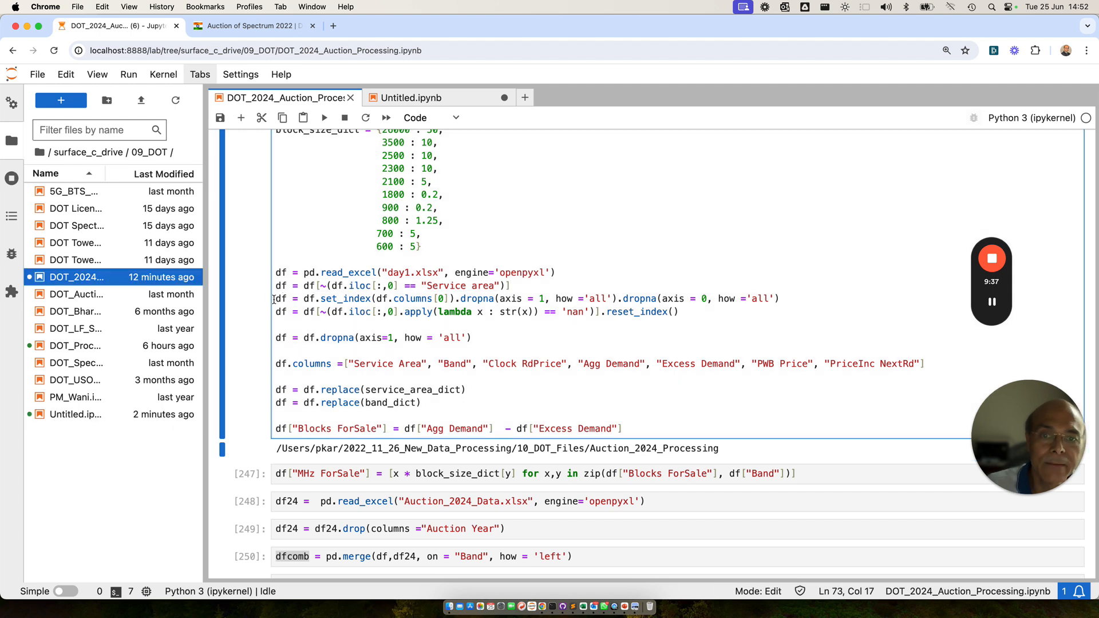
left_click_drag(277, 299, 649, 304)
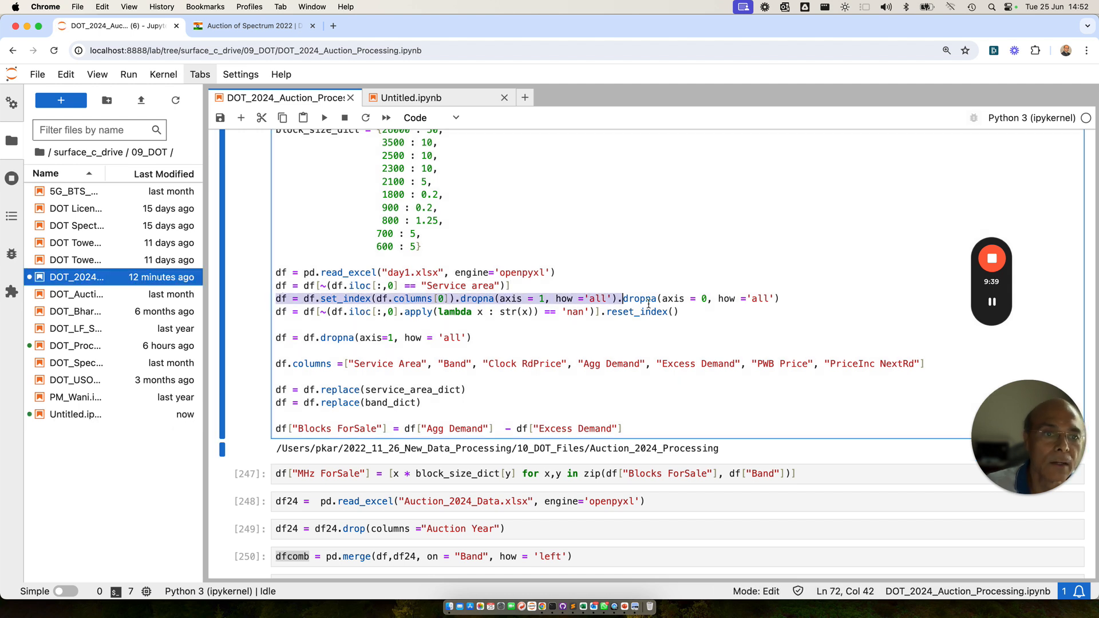
left_click_drag(745, 304, 780, 303)
key("super+c")
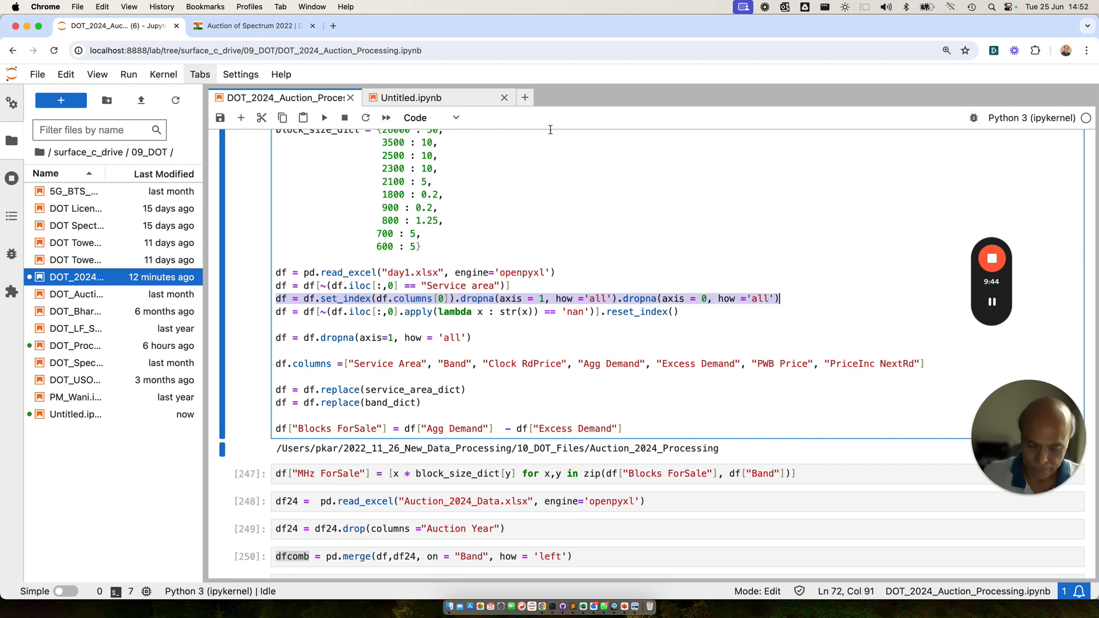
Step: Paste the set_index and dropna line into the empty cell of Untitled.ipynb, run it, and display df in a new cell
left_click(411, 98)
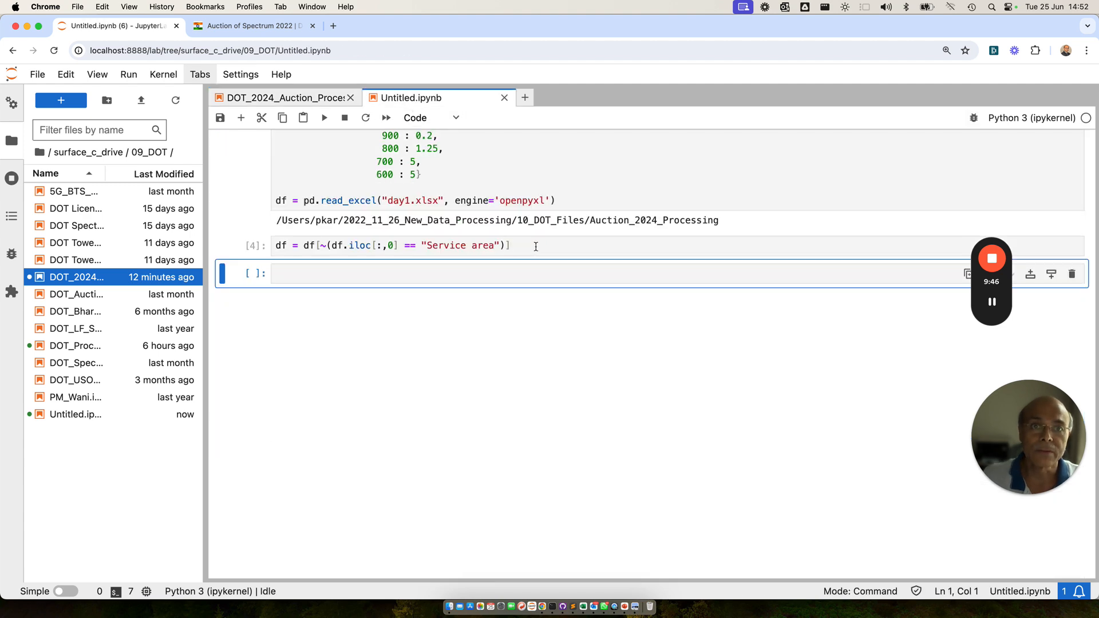
left_click(536, 245)
left_click(418, 270)
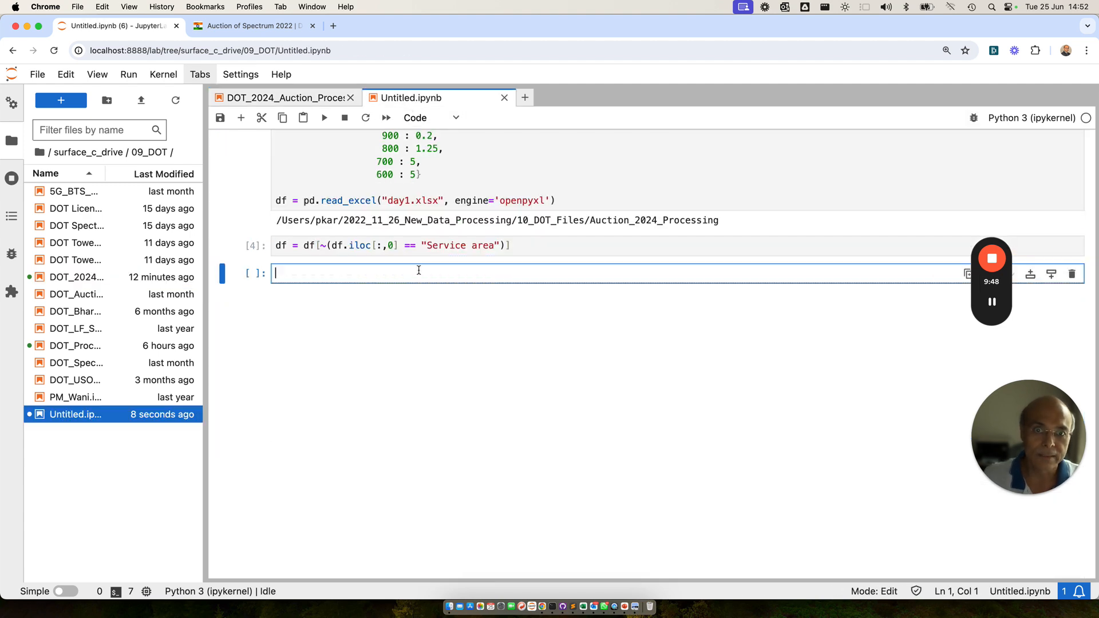
key("super+v")
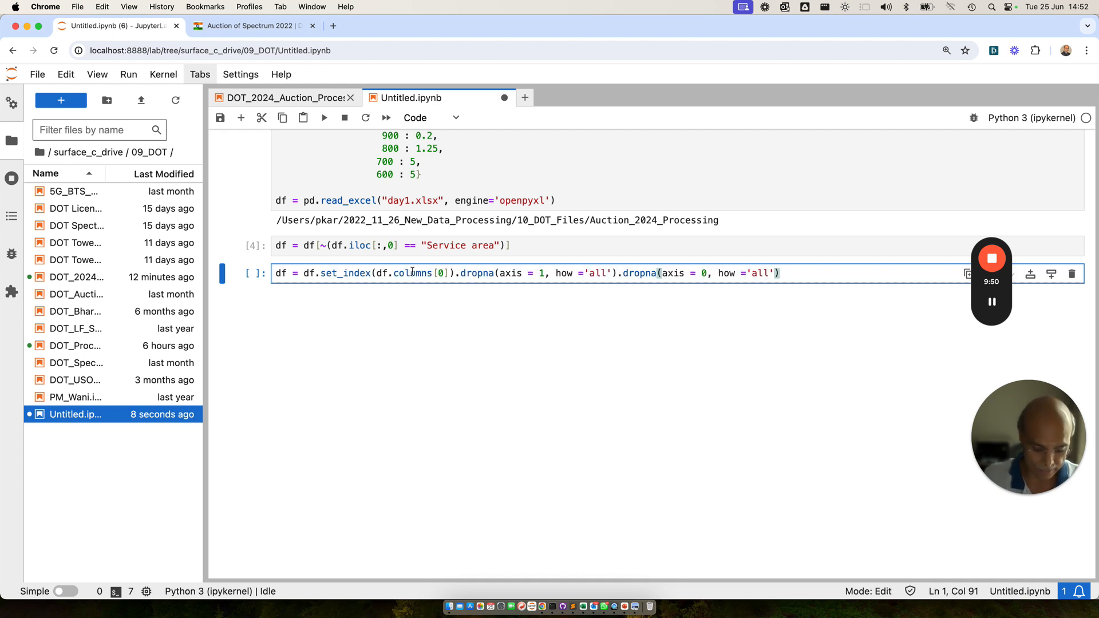
key("shift+Return")
type("df")
key("shift+Return")
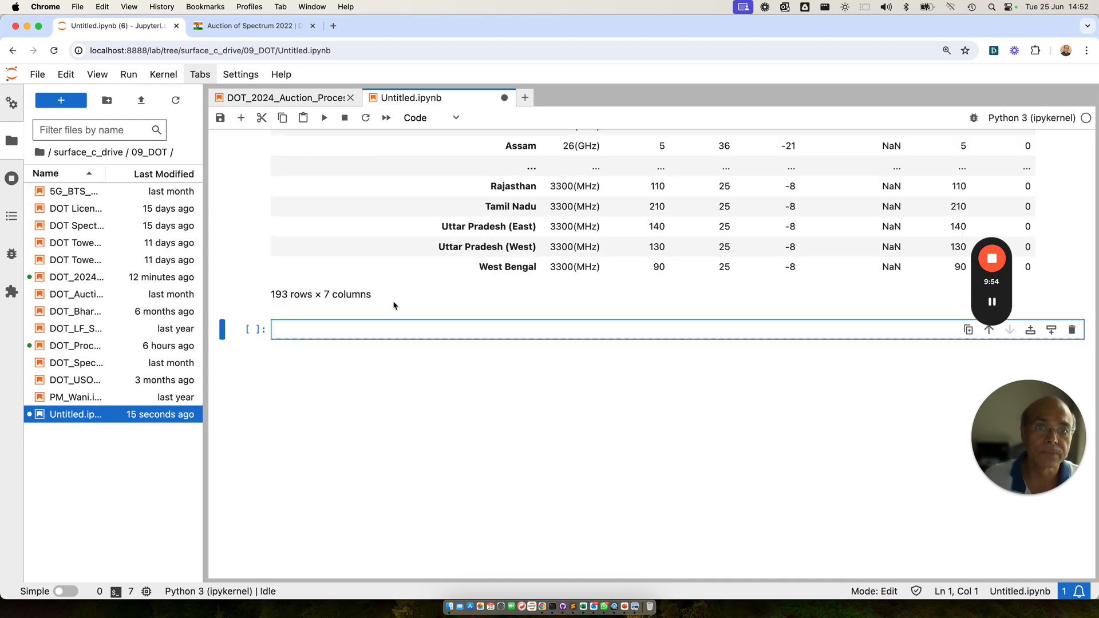
scroll(393, 305, "up", 5)
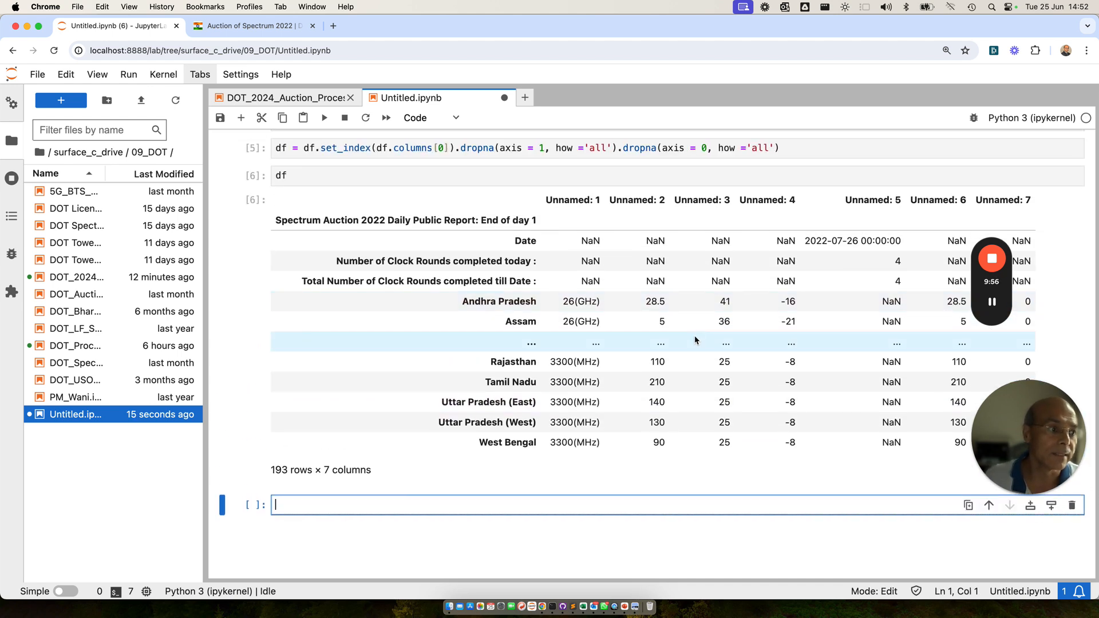
mouse_move(980, 302)
left_click_drag(978, 295, 73, 393)
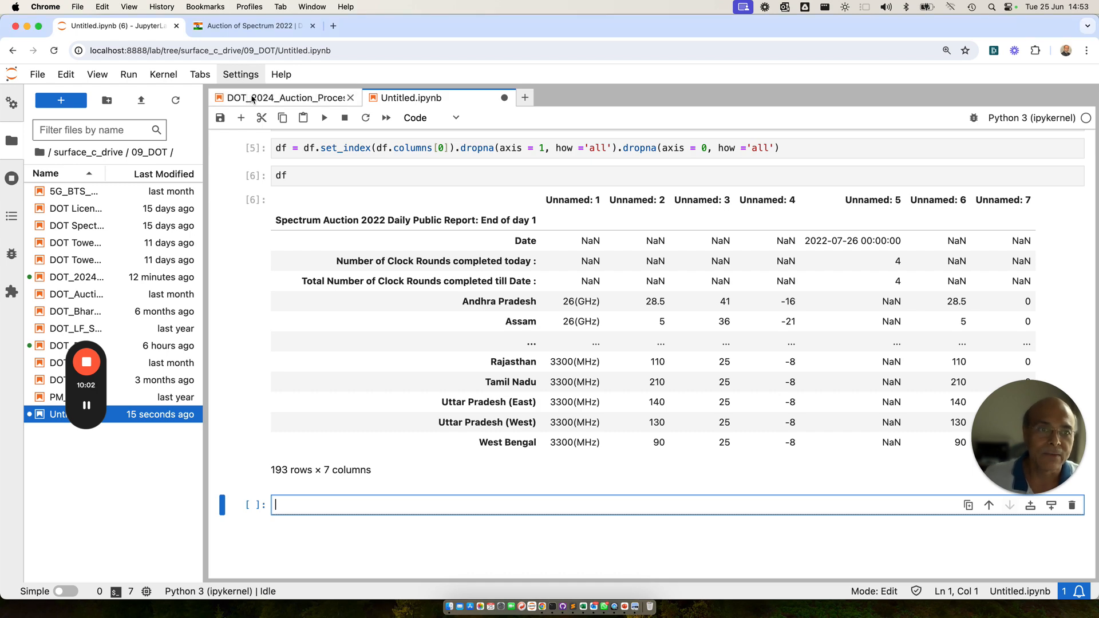
left_click(260, 99)
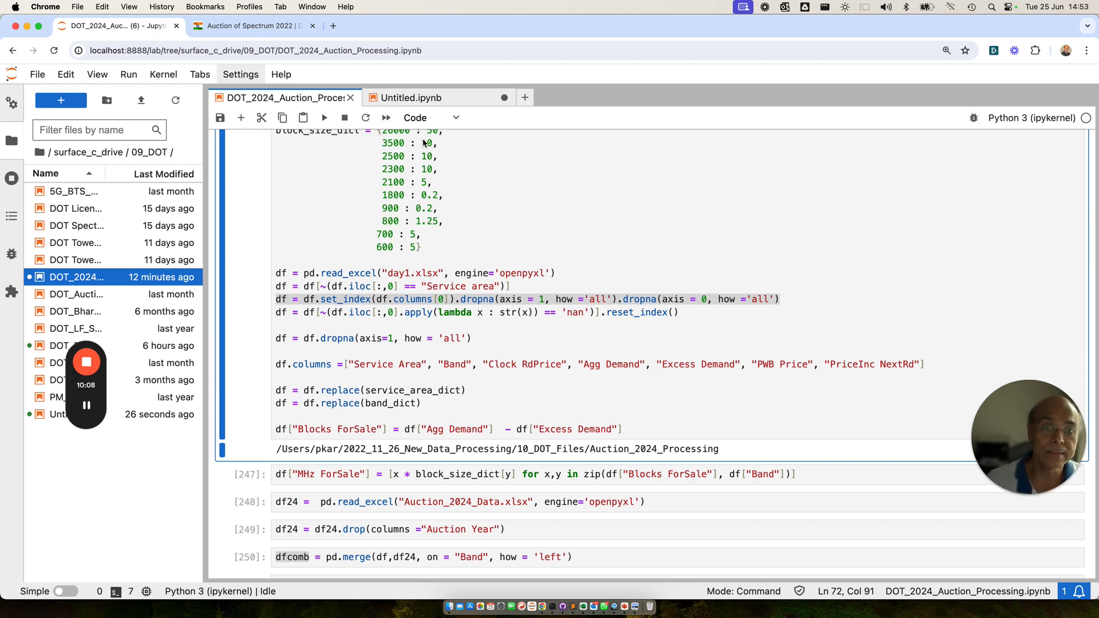
left_click(418, 105)
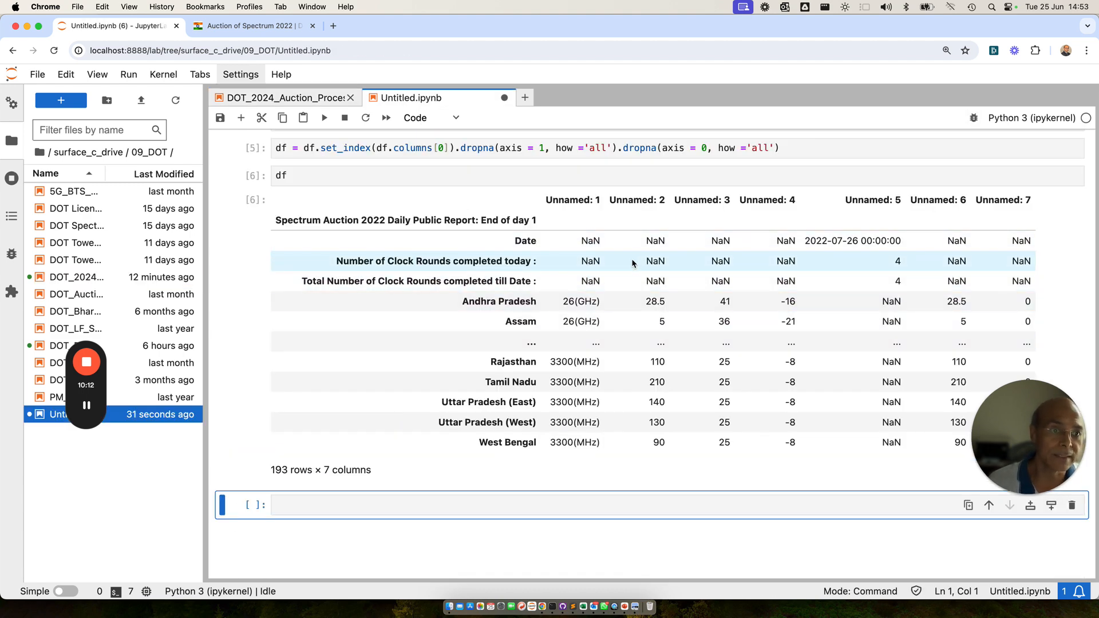
Step: Copy the line filtering 'nan' values with apply(lambda x : str(x)) and reset_index() from DOT_2024_Auction_Processing.ipynb
left_click(284, 98)
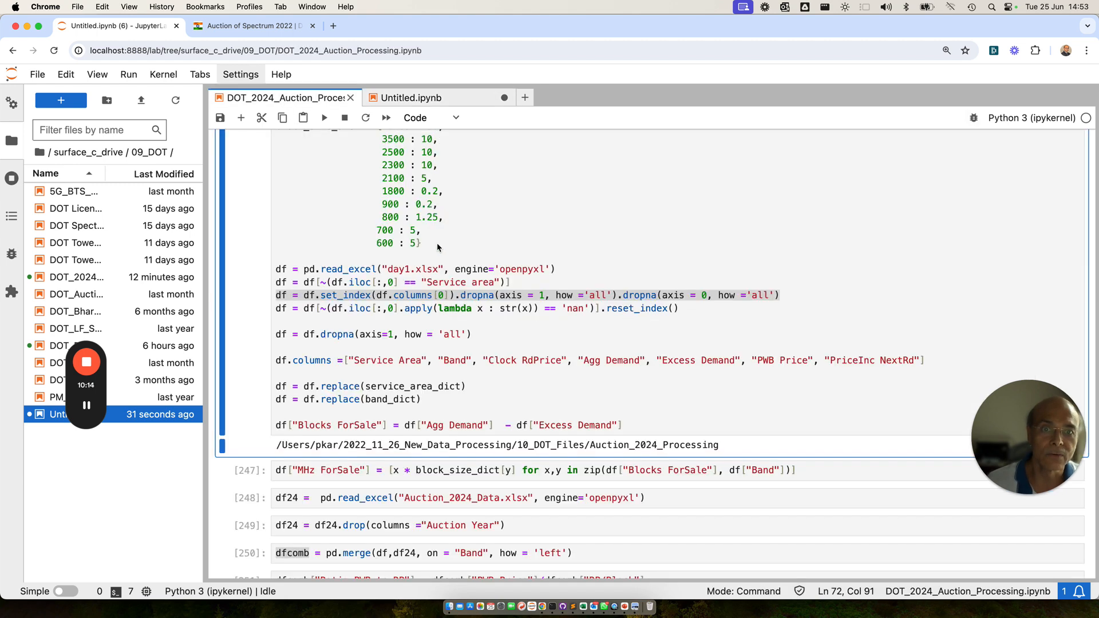
left_click(404, 309)
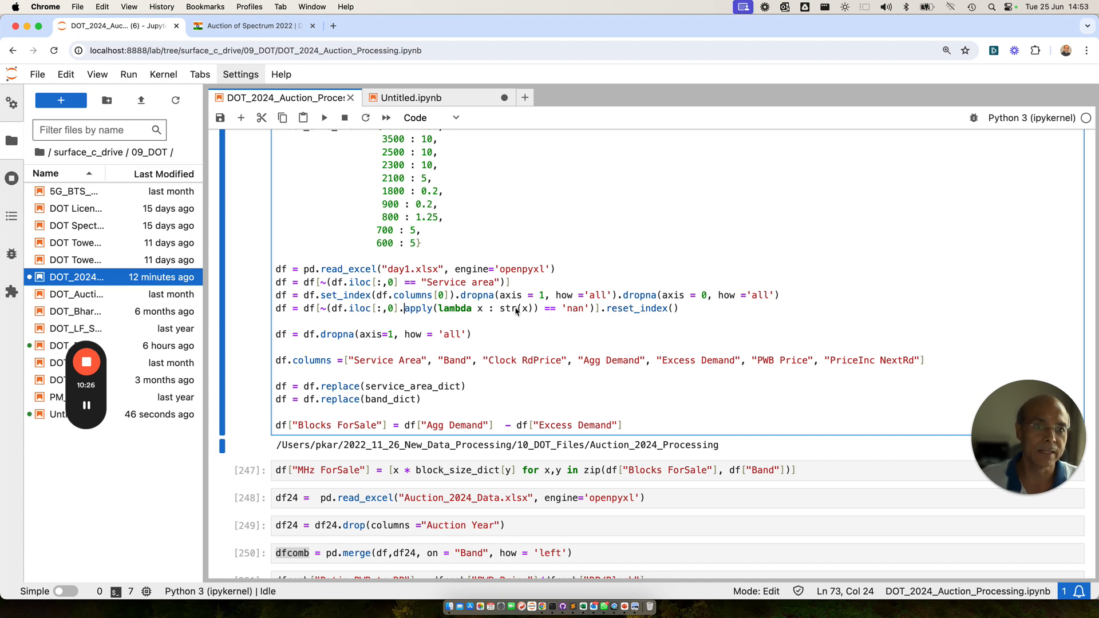
scroll(577, 316, "down", 1)
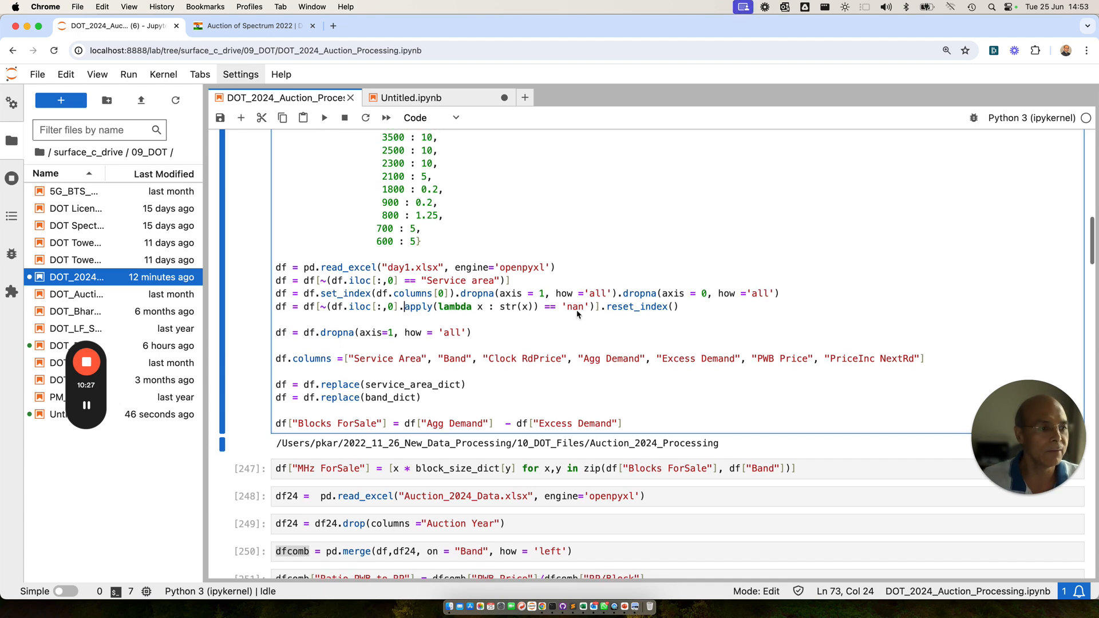
scroll(695, 302, "up", 1)
left_click_drag(686, 308, 562, 312)
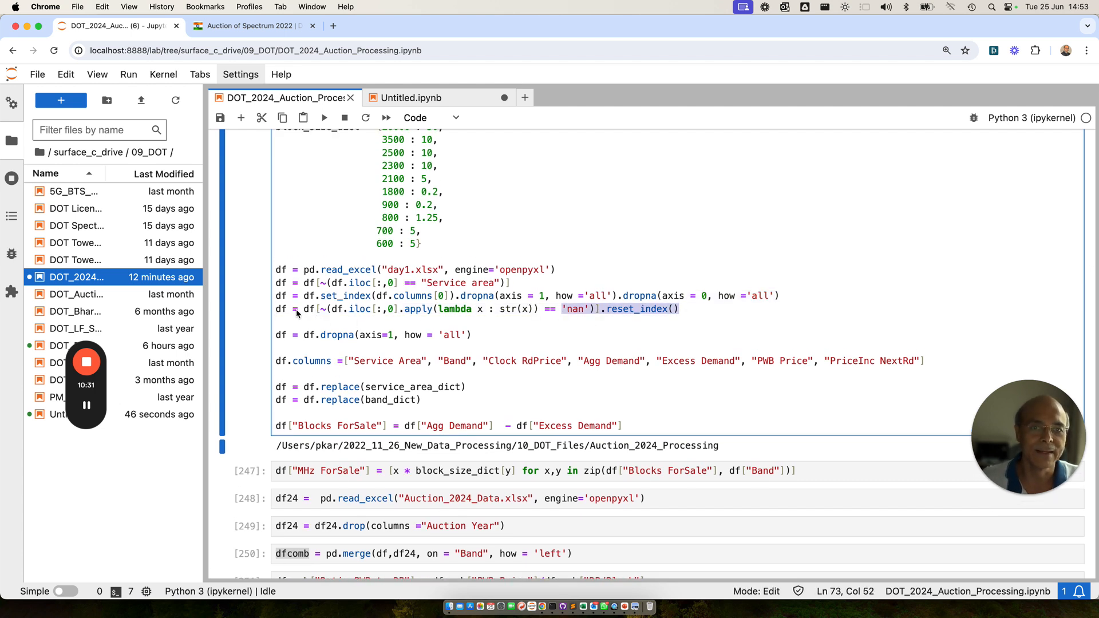
left_click_drag(277, 311, 691, 318)
key("super+c")
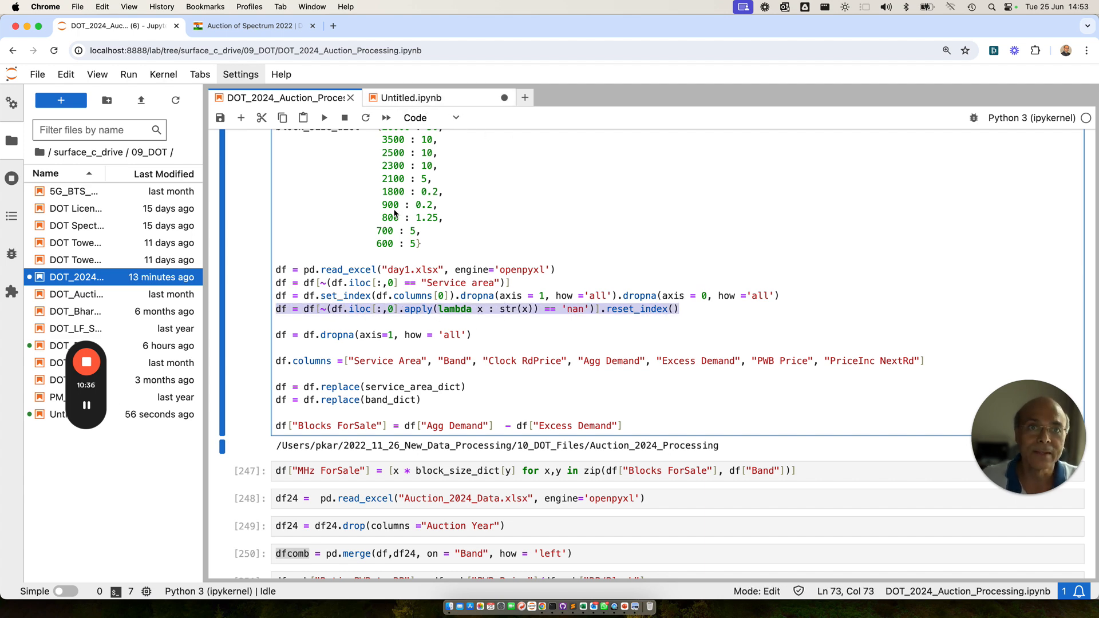
Step: Replace df in the last executed cell of Untitled.ipynb with the copied 'nan' filter line, run it, and display df in the following cell
left_click(411, 98)
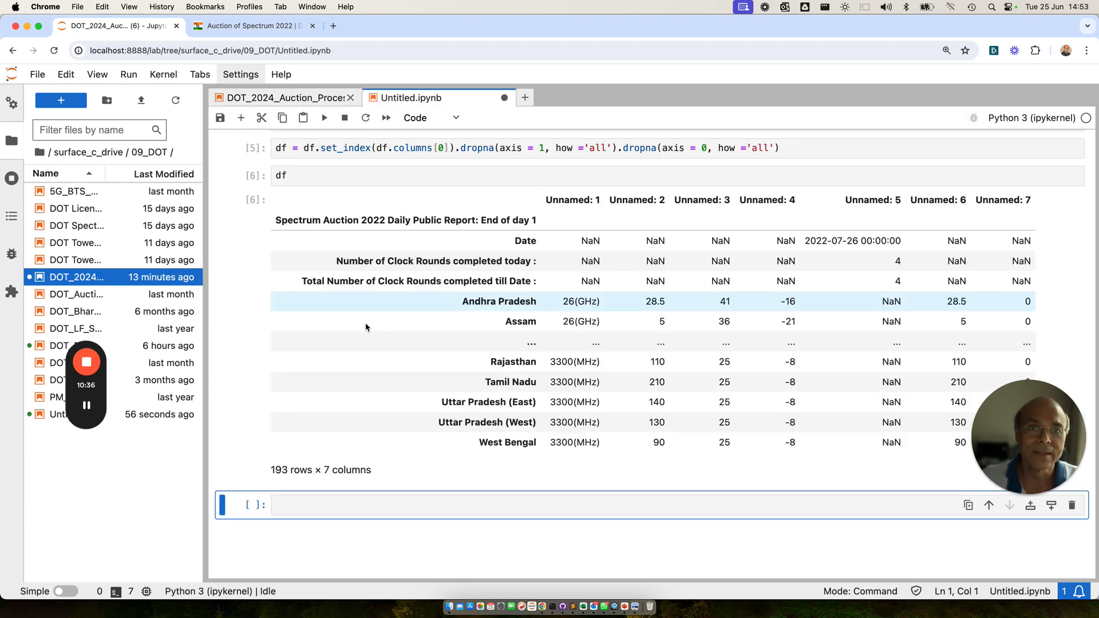
double_click(302, 176)
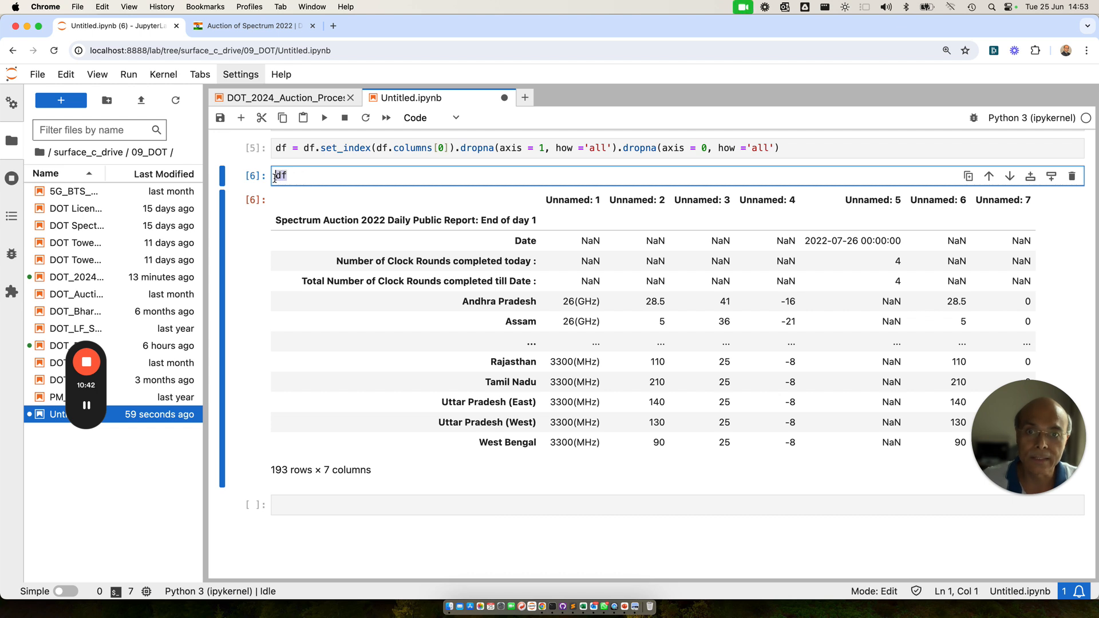
key("super+v")
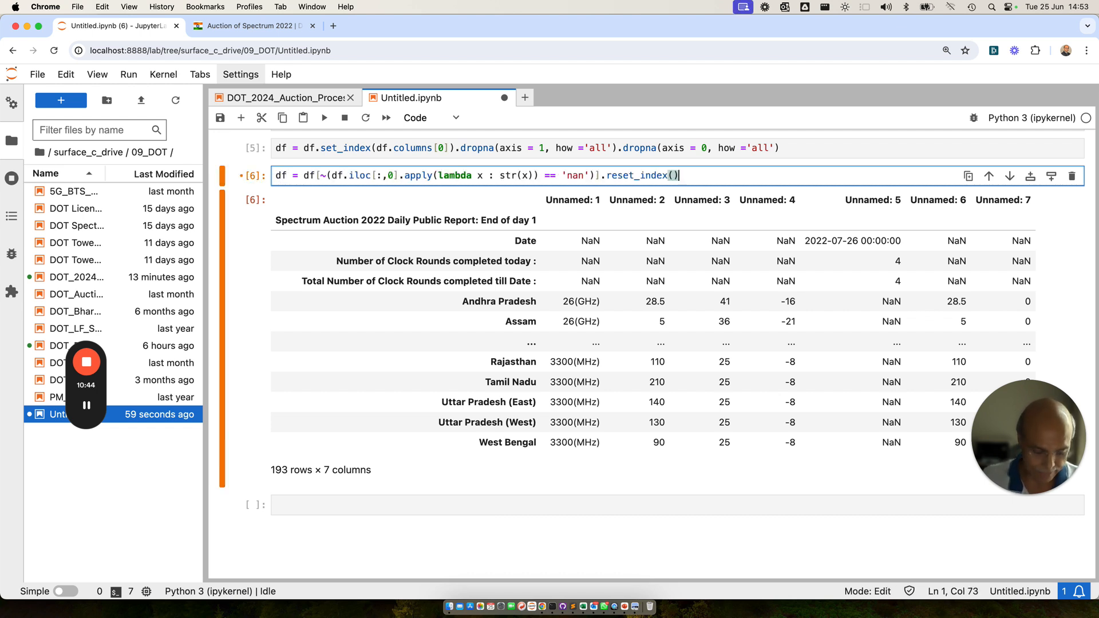
key("shift+Return")
left_click(298, 207)
type("df")
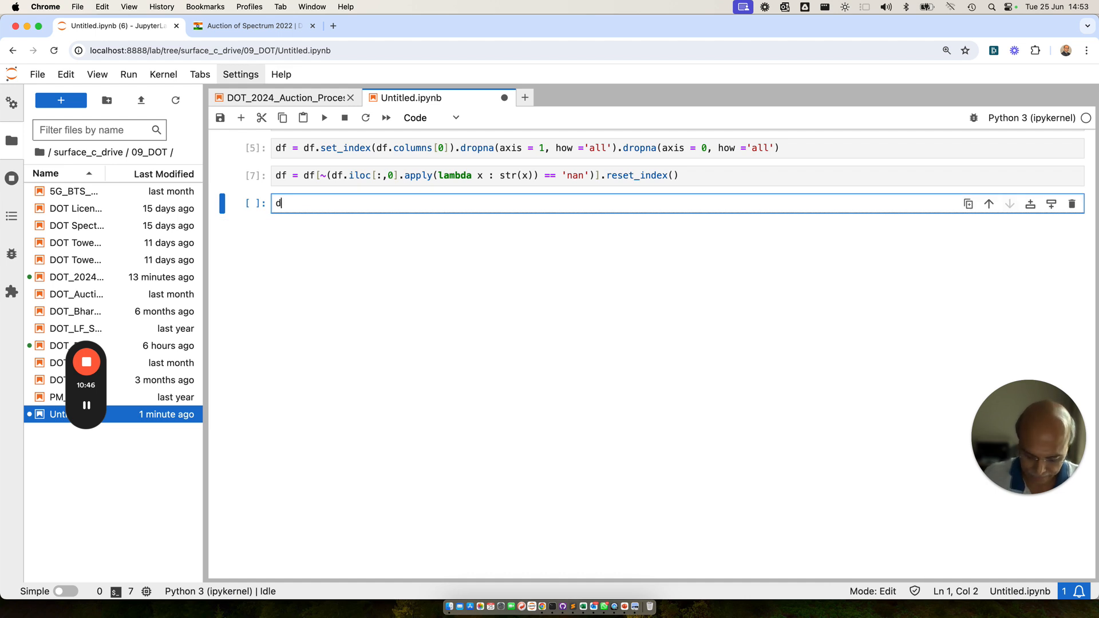
key("shift+Return")
scroll(440, 234, "up", 5)
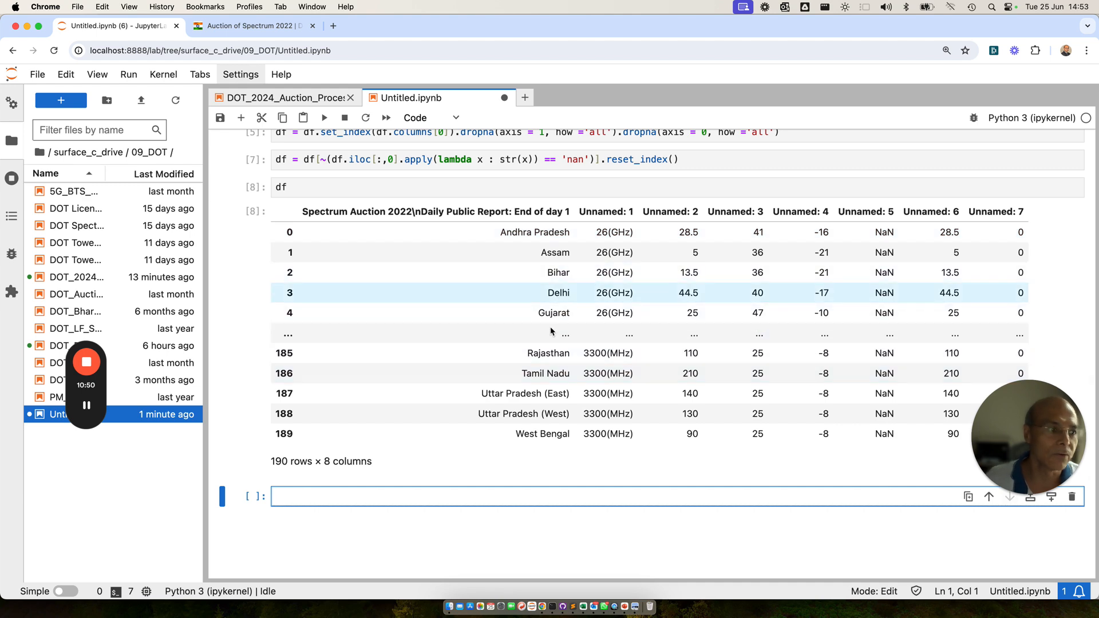
Step: Copy the line df = df.dropna(axis=1, how = 'all') from DOT_2024_Auction_Processing.ipynb
left_click(301, 103)
left_click(479, 344)
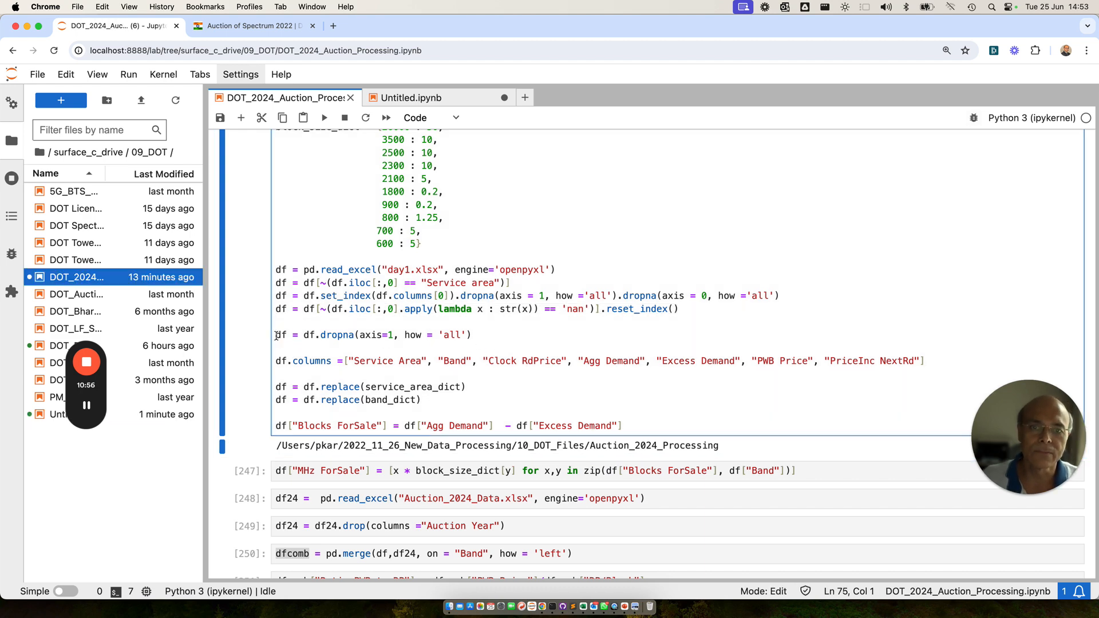
left_click_drag(277, 335, 508, 338)
key("super+c")
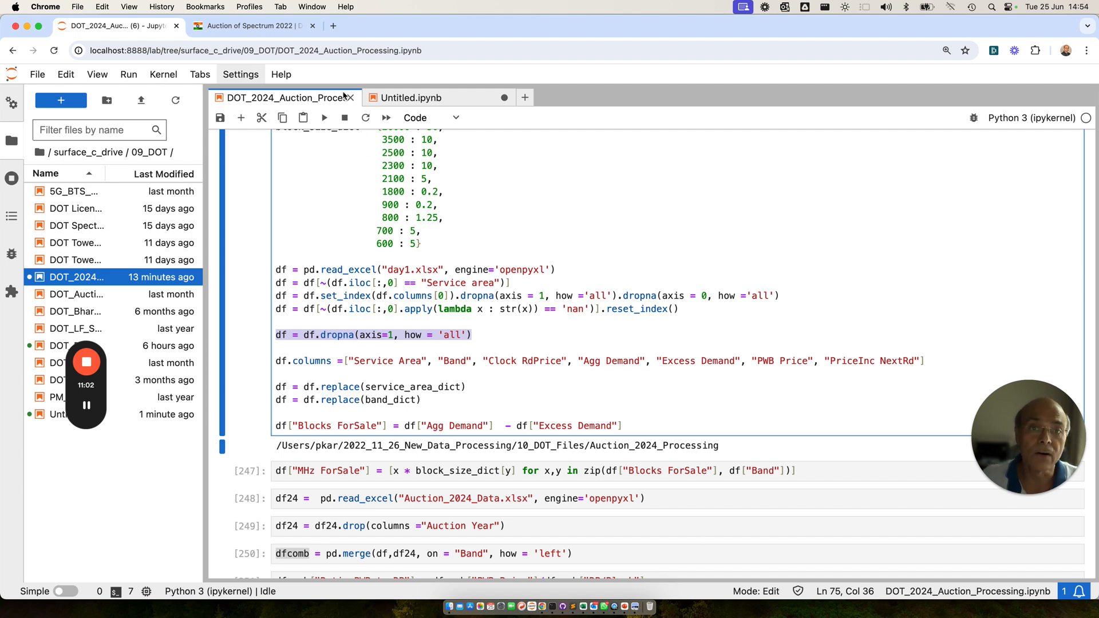
Step: Replace df in the last executed cell of Untitled.ipynb with the copied dropna line, run it, and display df in the following cell
left_click(412, 97)
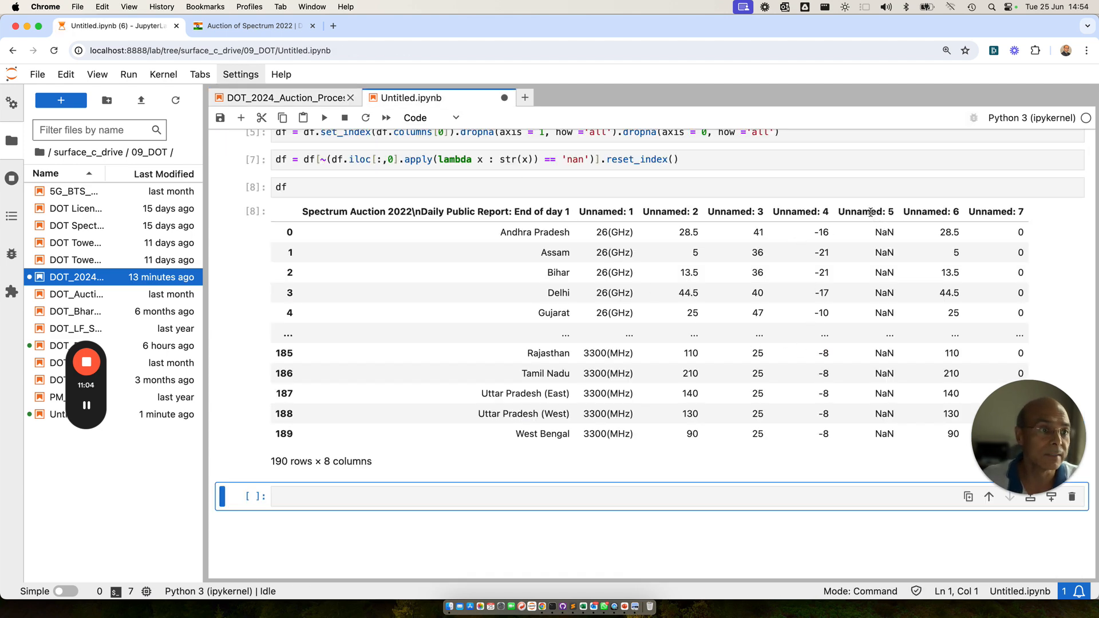
left_click_drag(295, 187, 266, 187)
key("super+v")
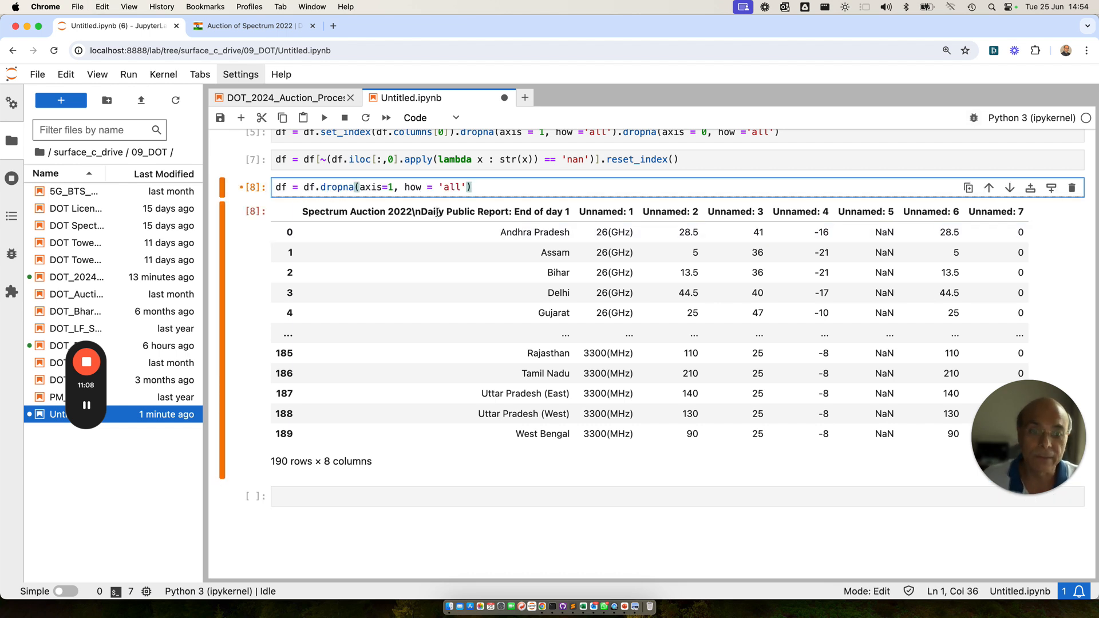
key("shift+Return")
left_click(402, 224)
type("df")
key("shift+Return")
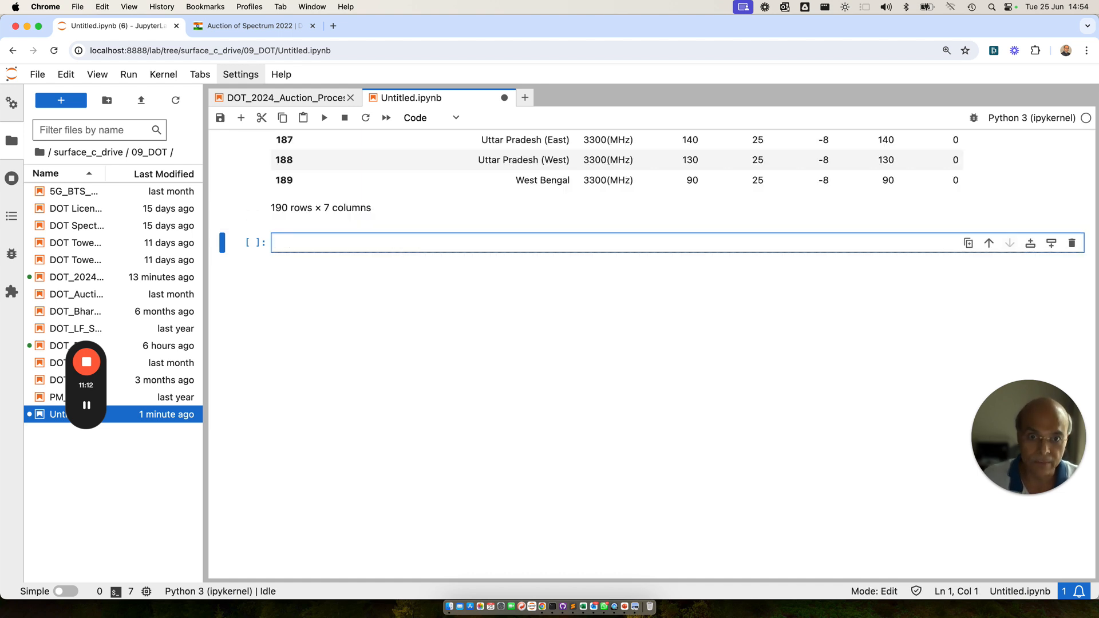
scroll(458, 245, "up", 5)
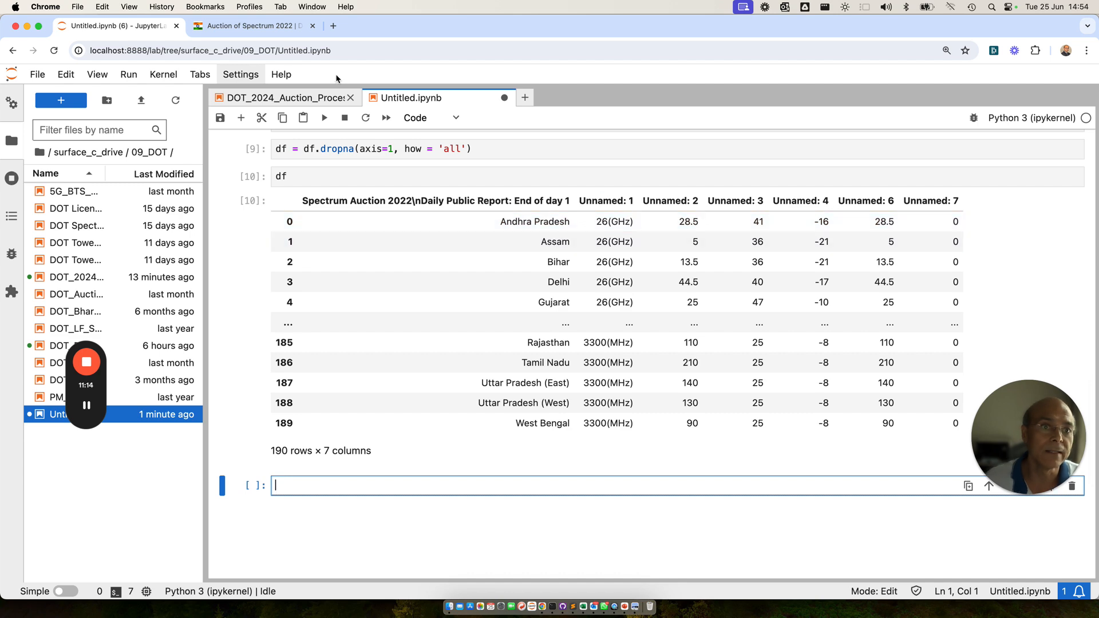
Step: Copy the df.columns line listing the names from "Service Area" to "PriceInc NextRd" from DOT_2024_Auction_Processing.ipynb
left_click(314, 100)
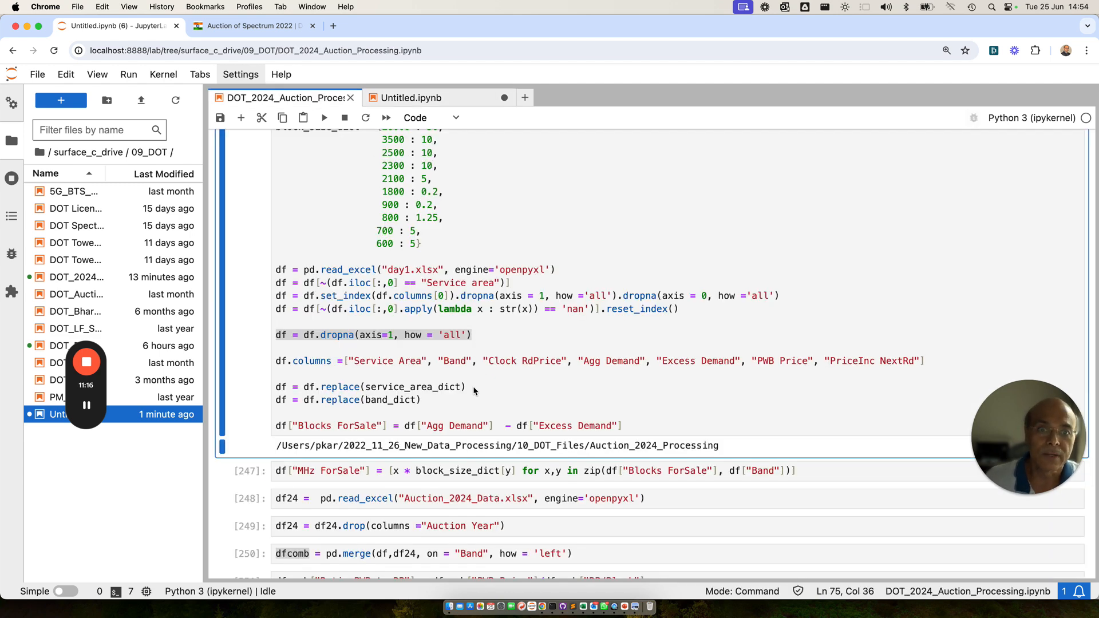
left_click_drag(278, 360, 951, 361)
key("super+c")
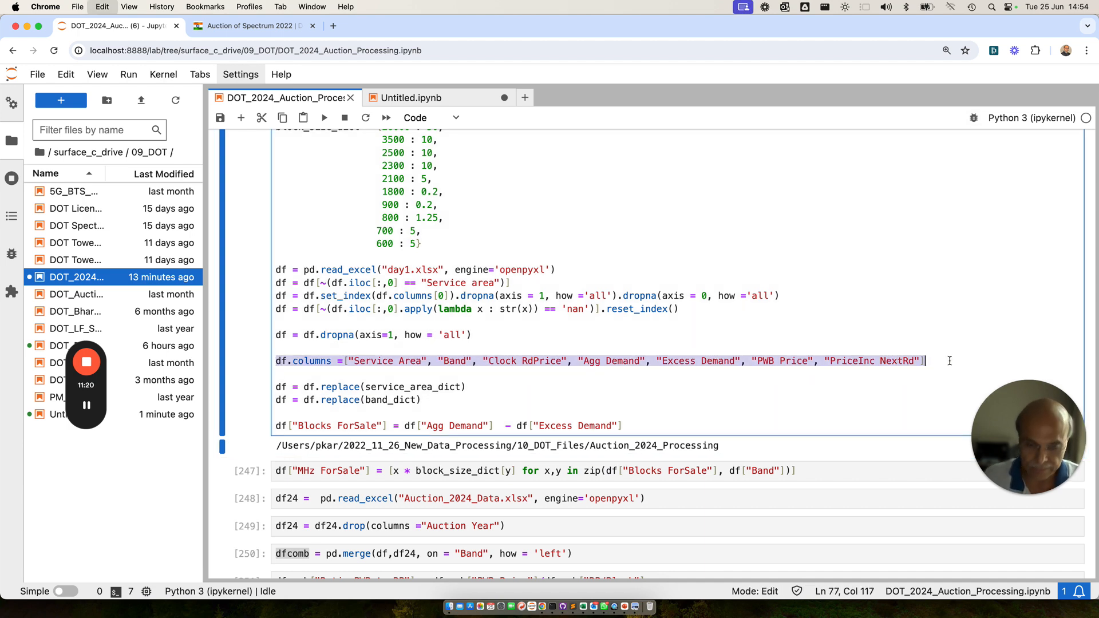
Step: Replace df in the last executed cell of Untitled.ipynb with the copied df.columns line, run it, and display df in the following cell
left_click(469, 98)
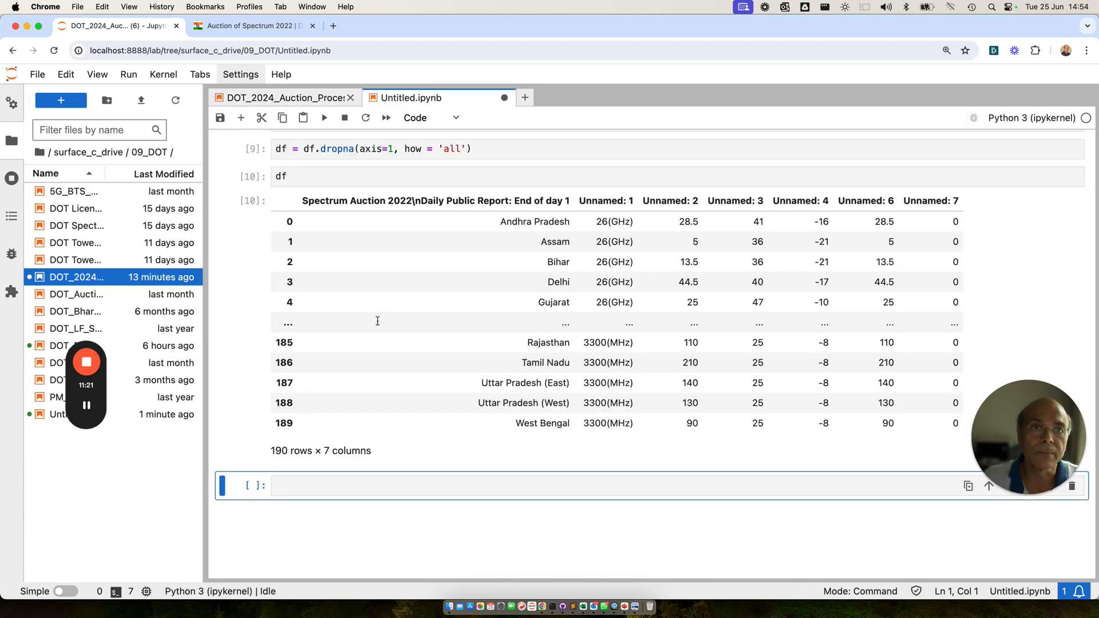
double_click(280, 176)
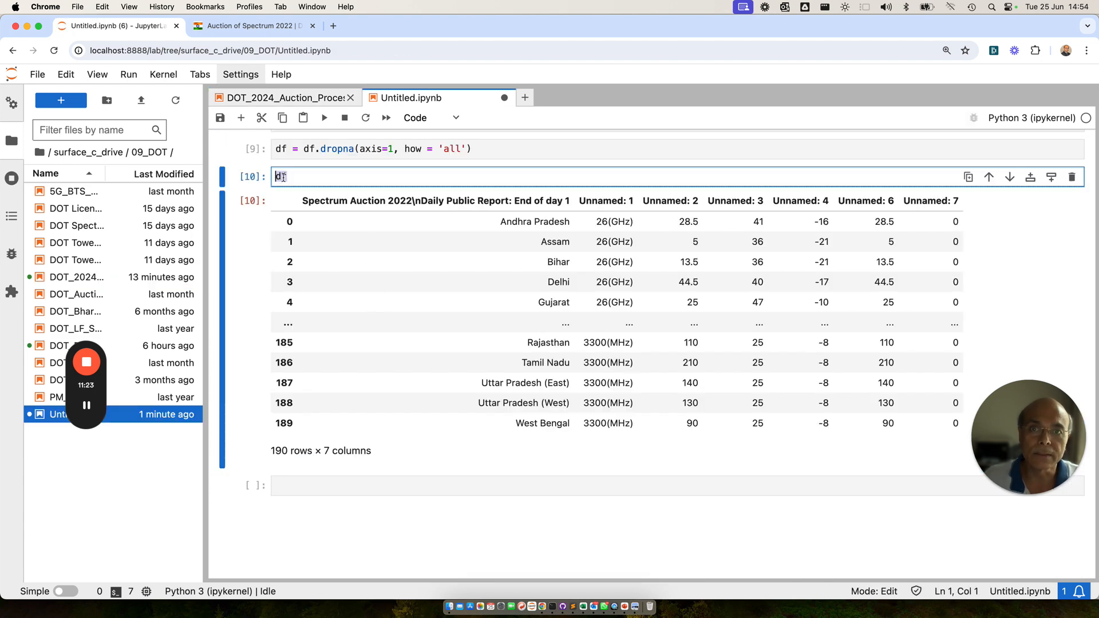
key("super+v")
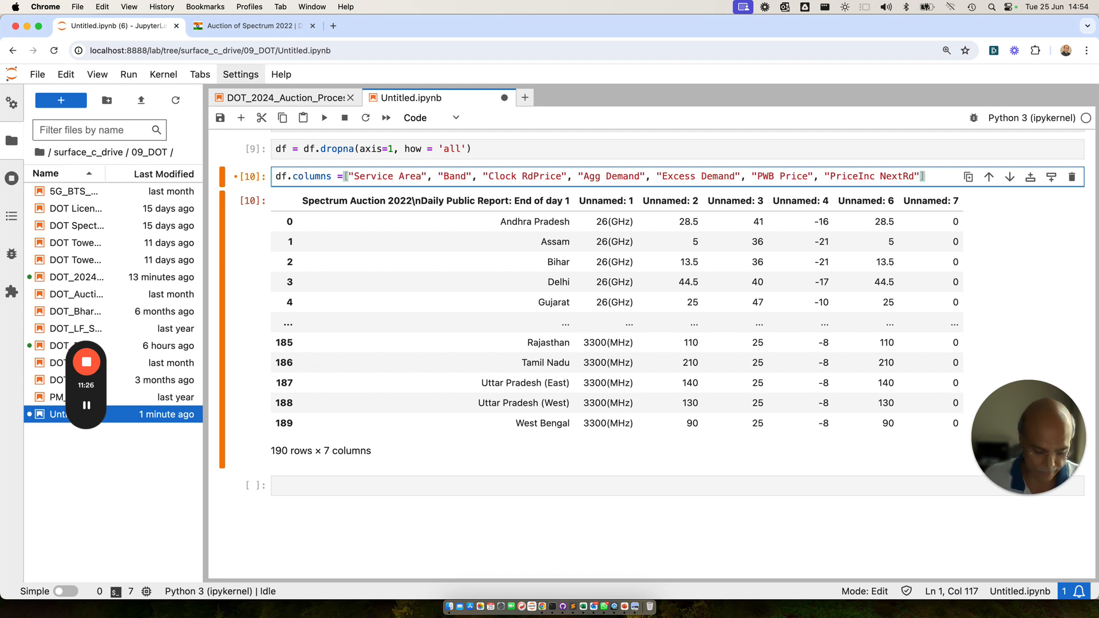
key("shift+Return")
left_click(304, 207)
type("df")
key("shift+Return")
scroll(407, 262, "up", 5)
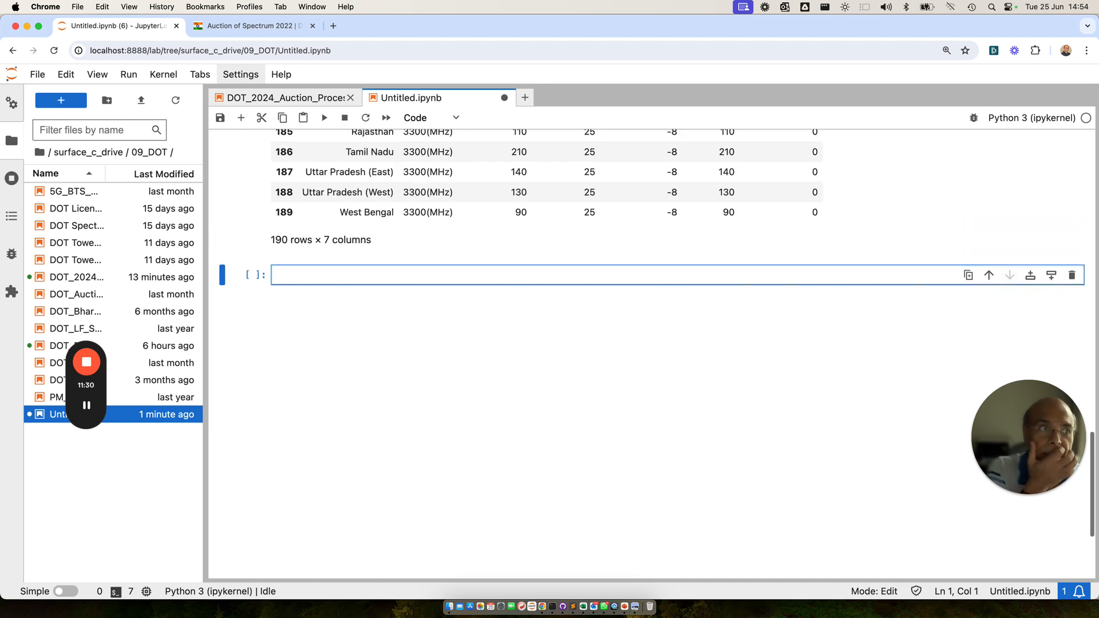
scroll(407, 262, "up", 3)
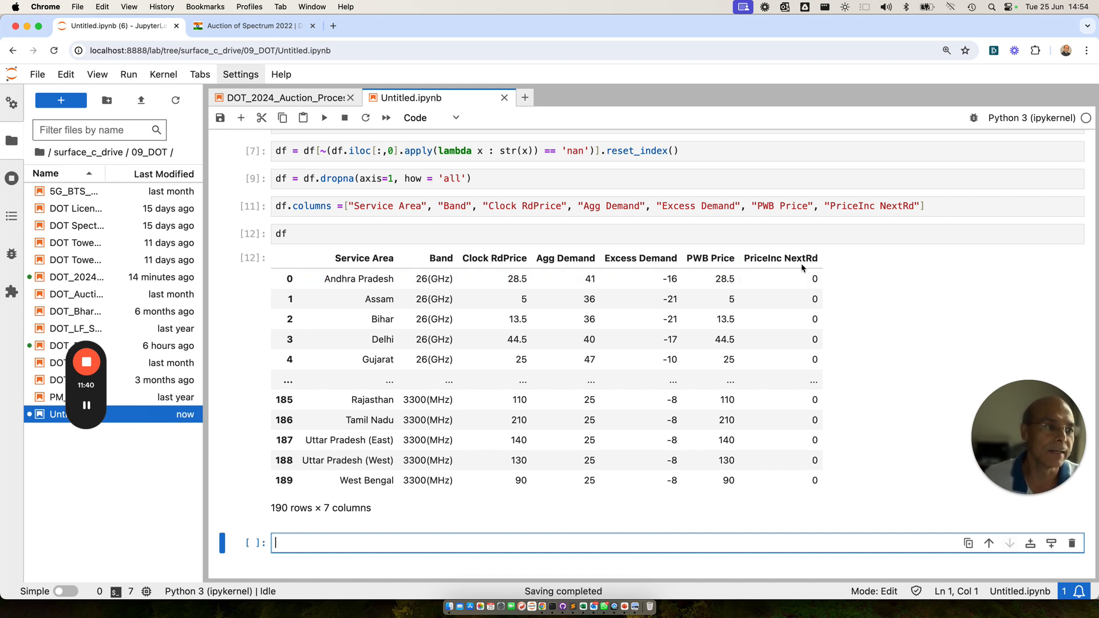
Step: Copy the two df.replace lines for service_area_dict and band_dict from DOT_2024_Auction_Processing.ipynb
left_click(308, 100)
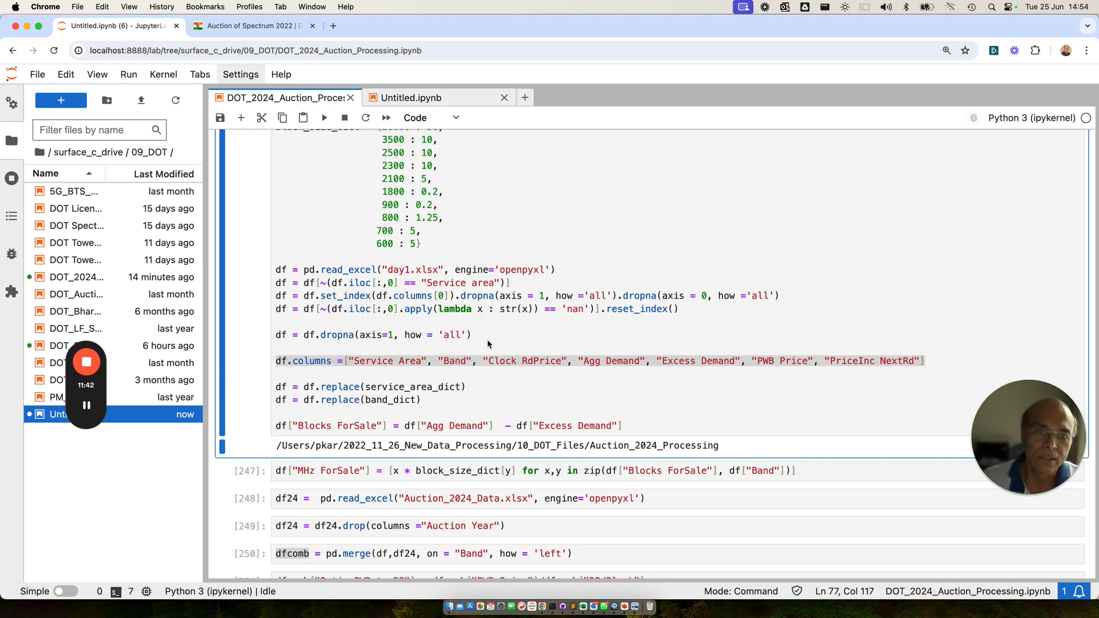
left_click(418, 399)
left_click_drag(278, 388, 430, 402)
key("super+c")
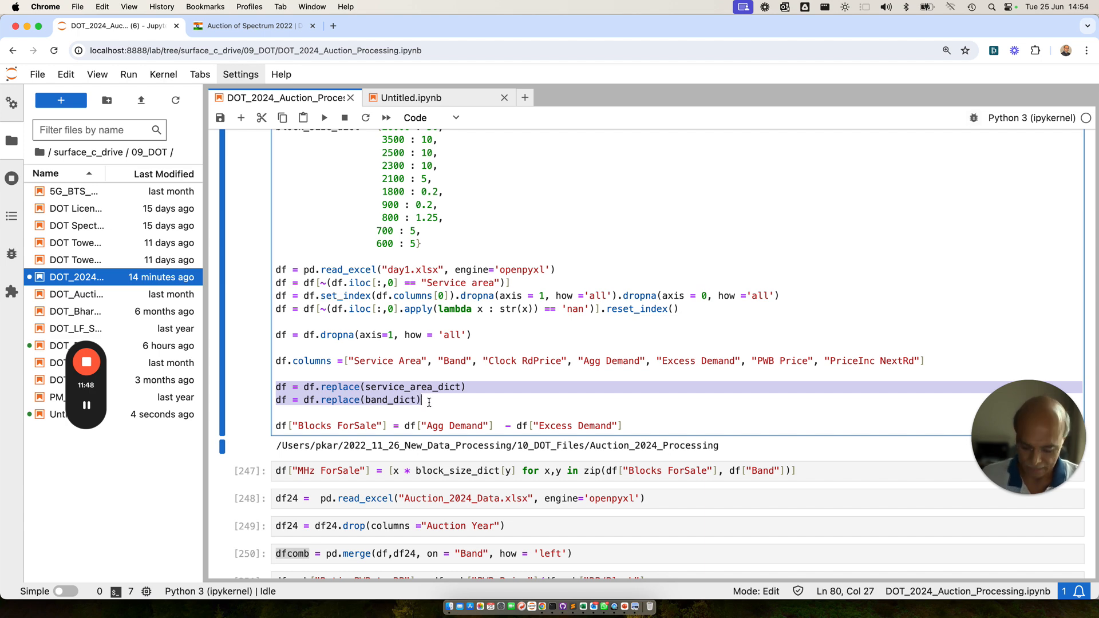
Step: Replace df in the last executed cell of Untitled.ipynb with the two df.replace lines, run them, and display df in the following cell
left_click(419, 100)
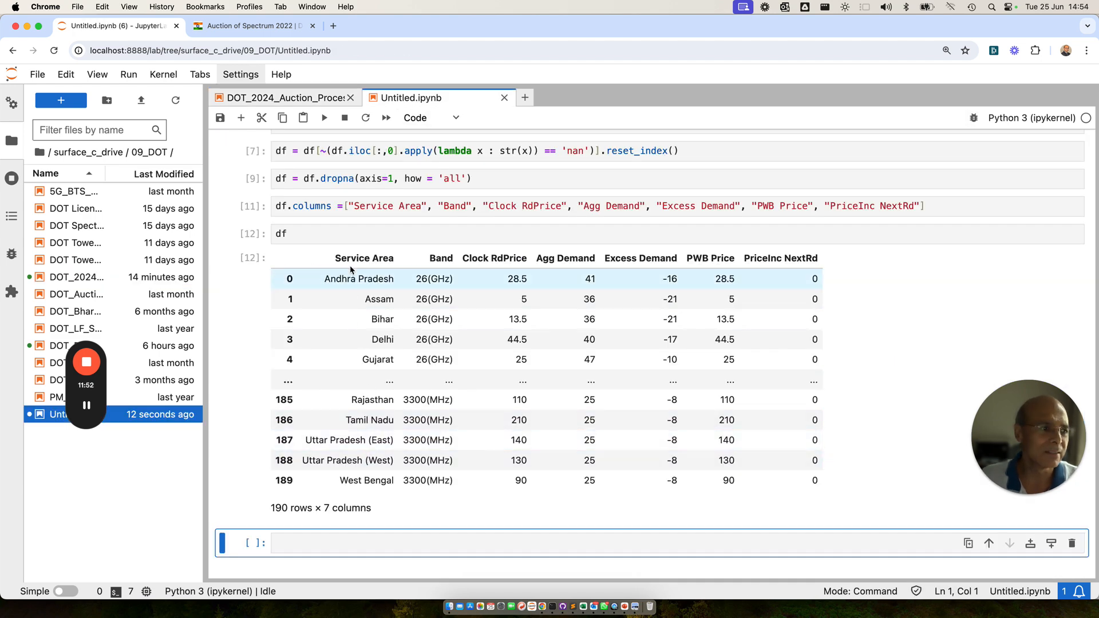
left_click(305, 236)
left_click_drag(303, 234, 266, 235)
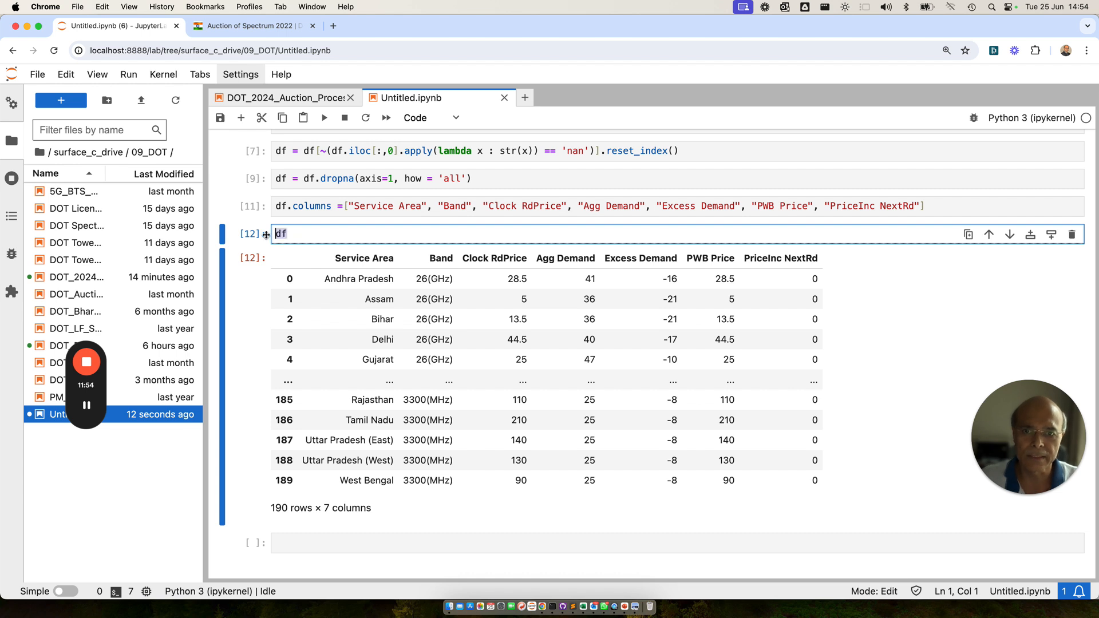
key("super+v")
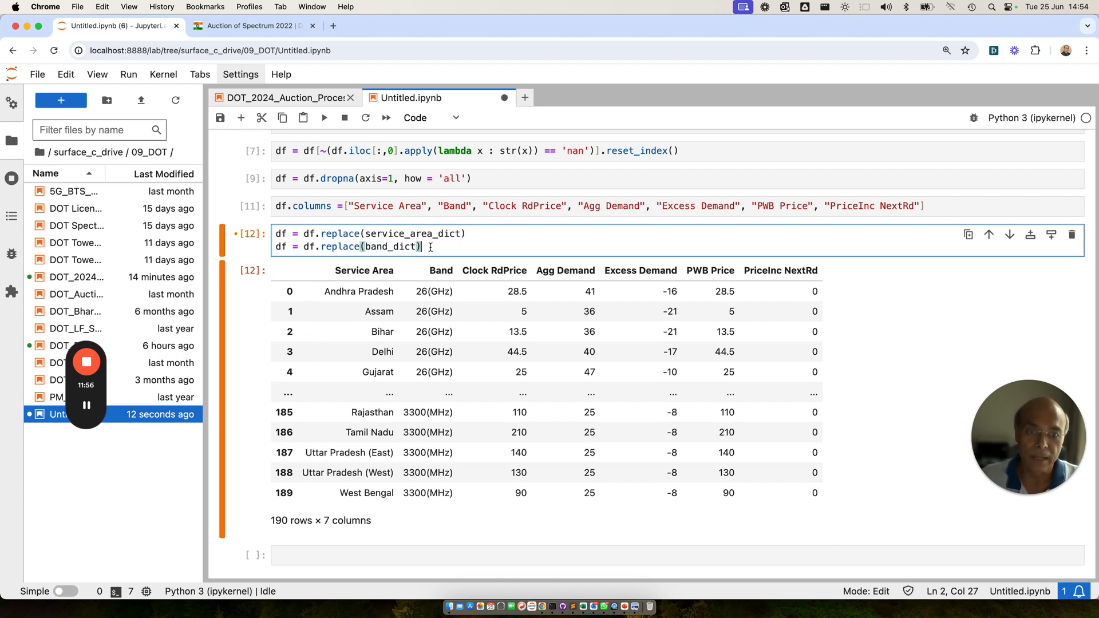
key("shift+Return")
type("df")
key("shift+Return")
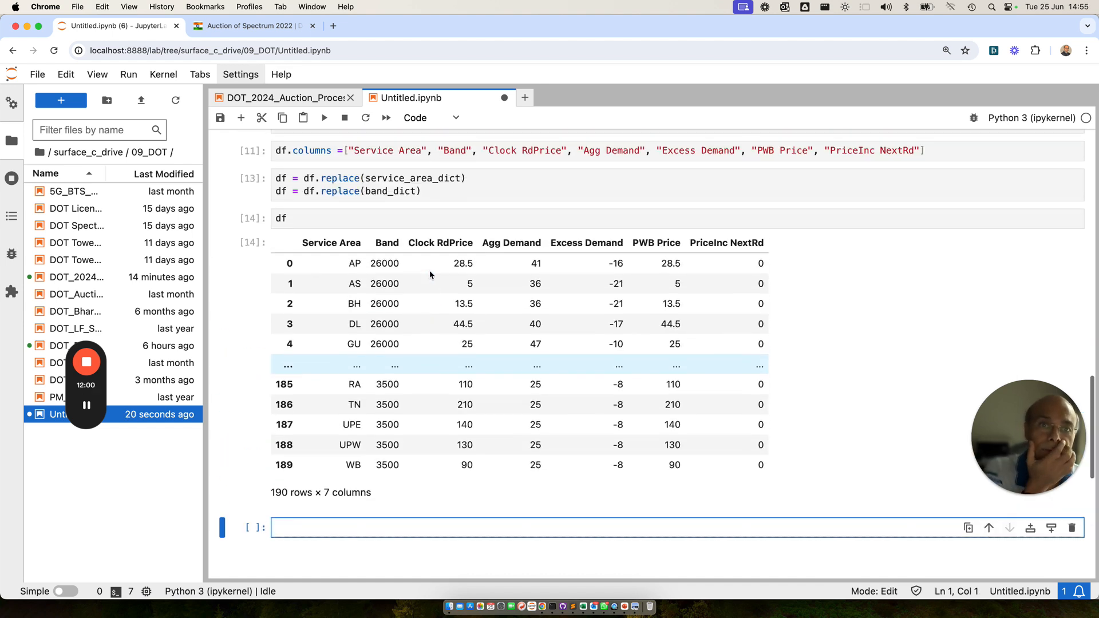
scroll(430, 275, "up", 1)
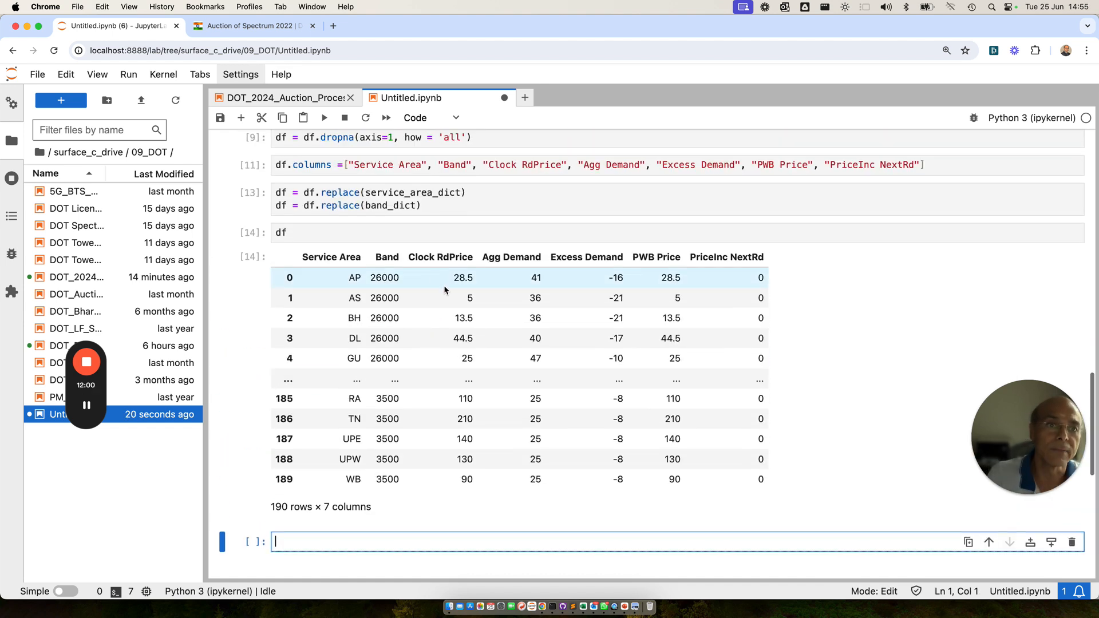
Step: Copy the line computing df["Blocks ForSale"] as "Agg Demand" minus "Excess Demand" from DOT_2024_Auction_Processing.ipynb
left_click(300, 101)
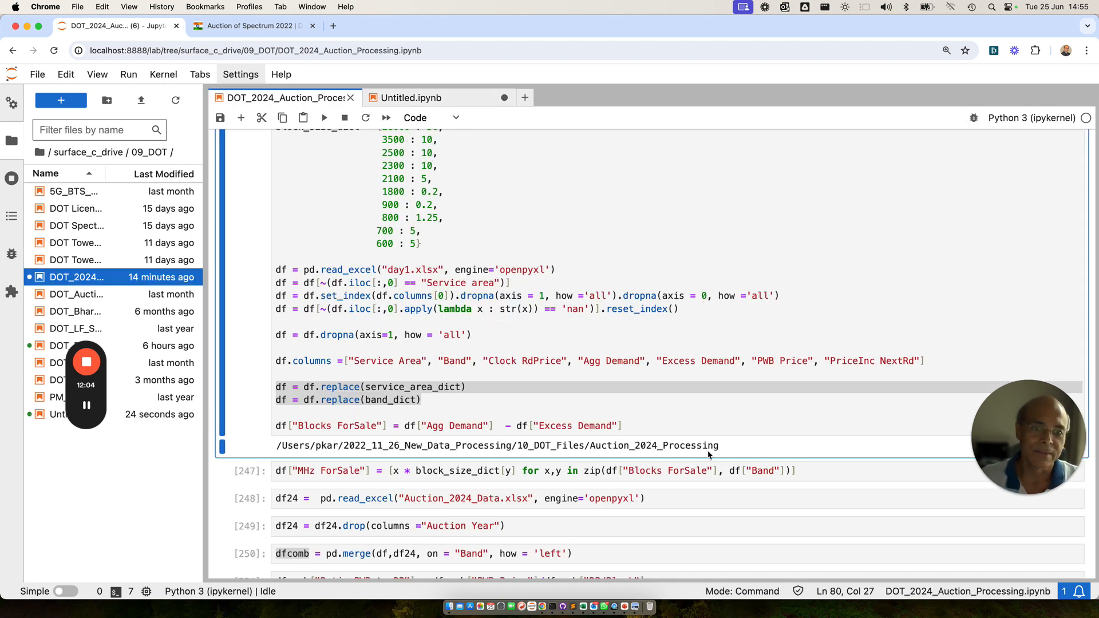
left_click(636, 412)
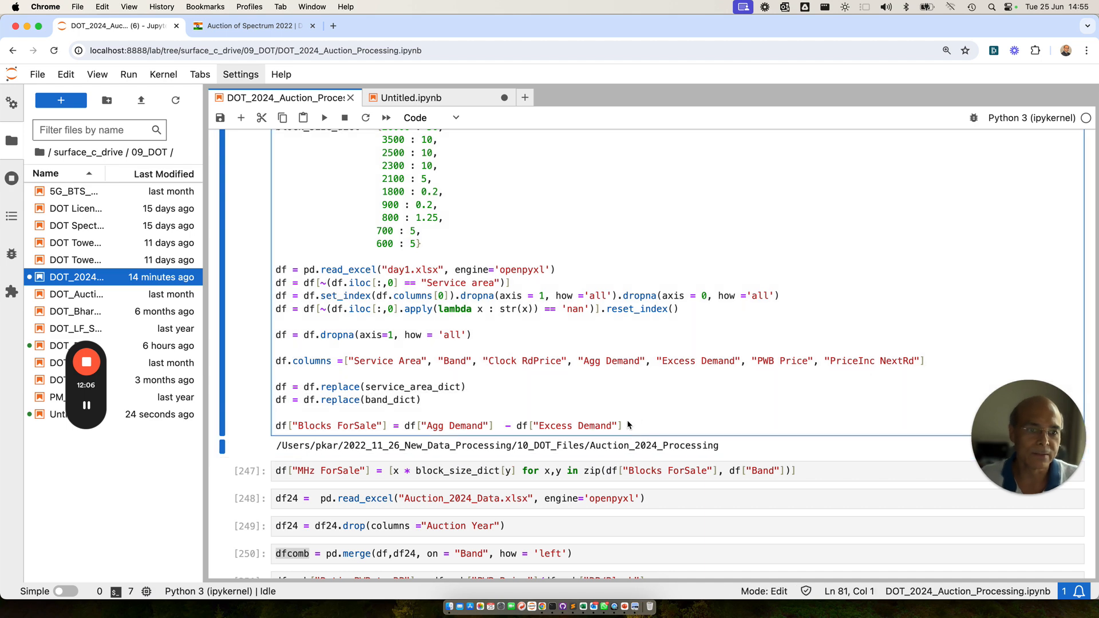
left_click(627, 427)
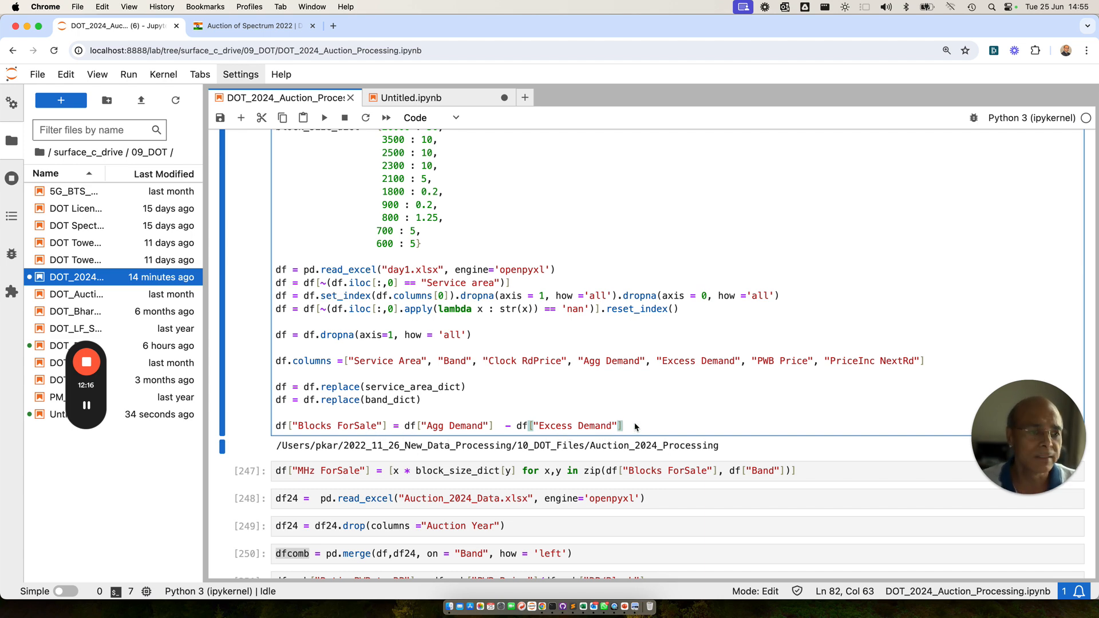
left_click_drag(633, 429, 273, 426)
key("super+c")
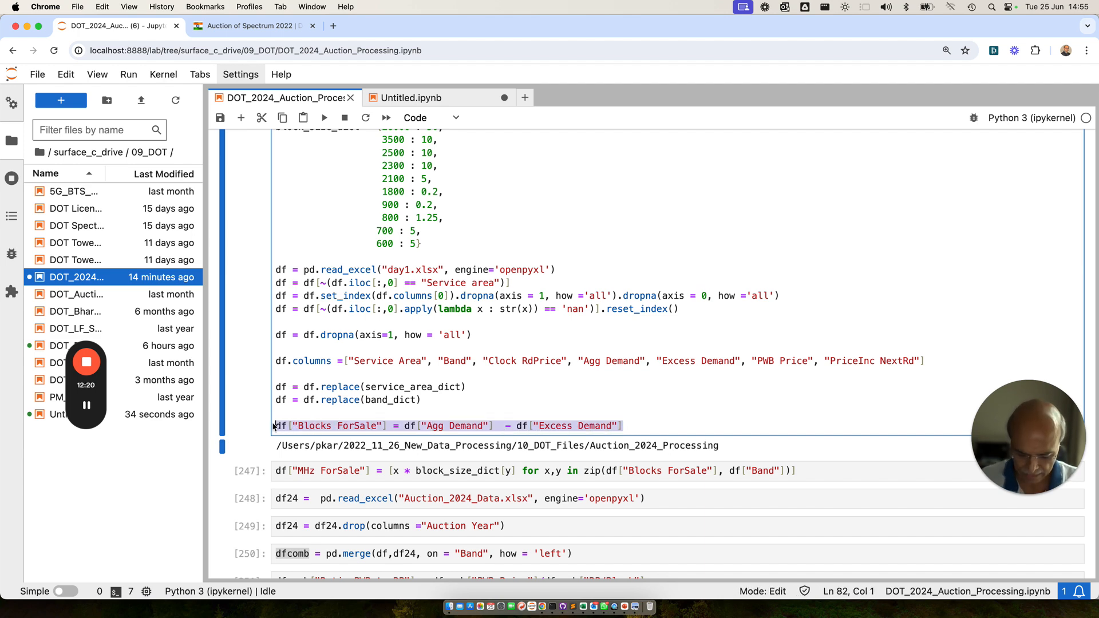
Step: Paste the "Blocks ForSale" line into the empty cell of Untitled.ipynb, run it, and display df in a new cell
left_click(421, 99)
left_click(300, 538)
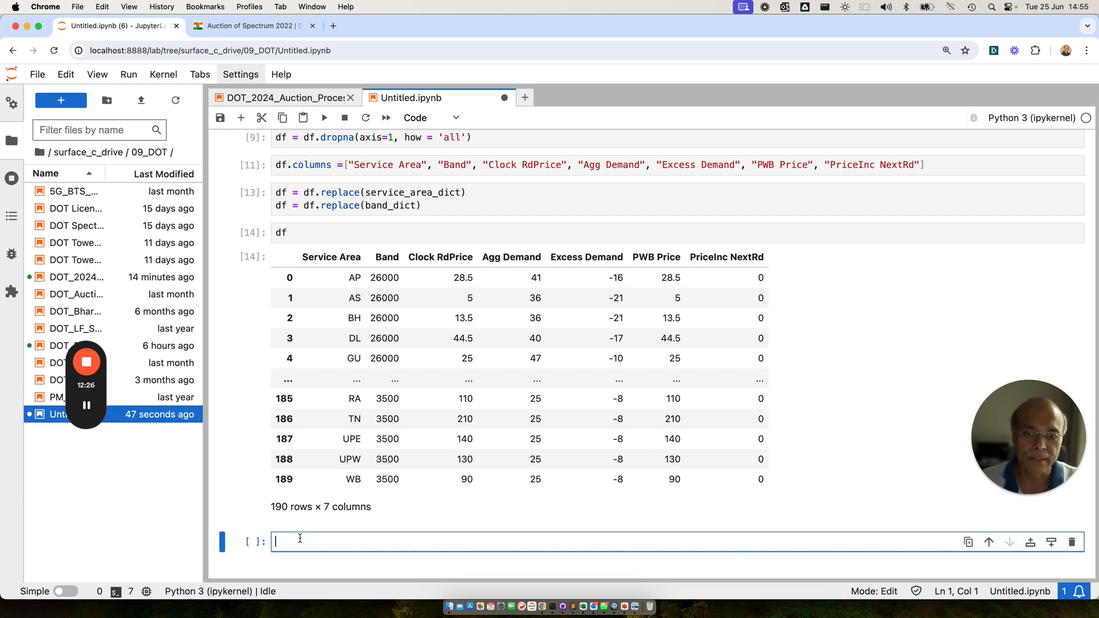
key("super+v")
key("shift+Return")
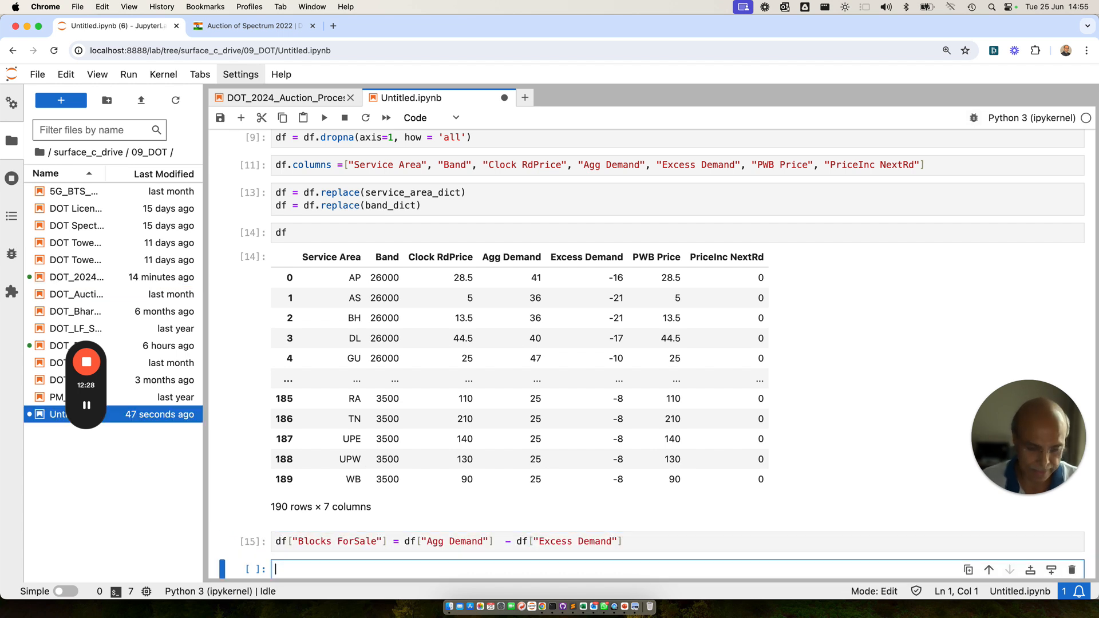
type("df")
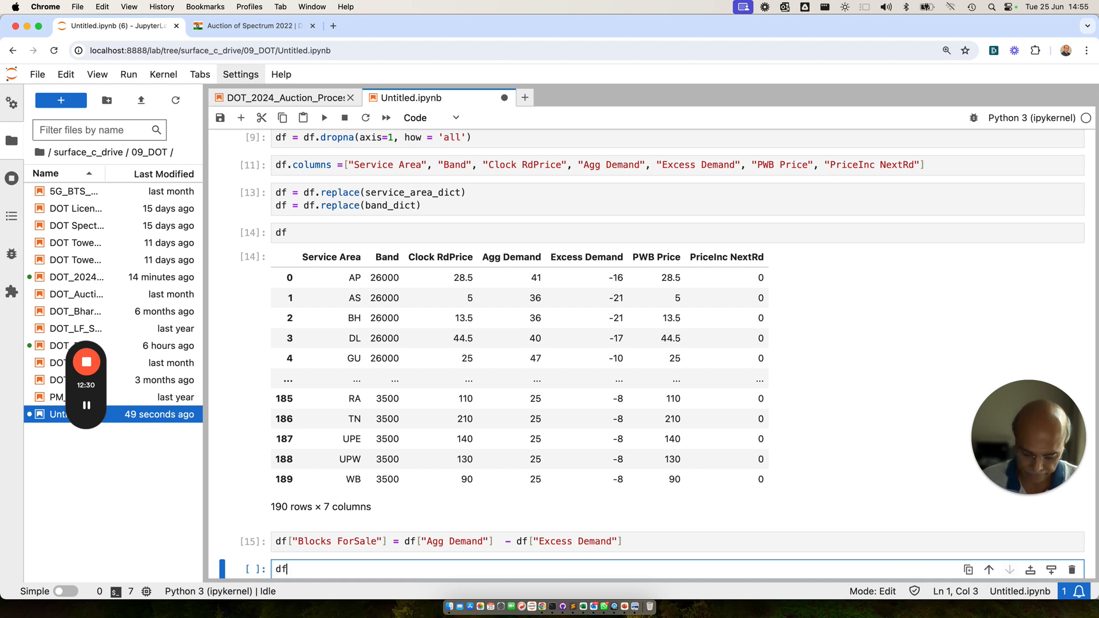
key("shift+Return")
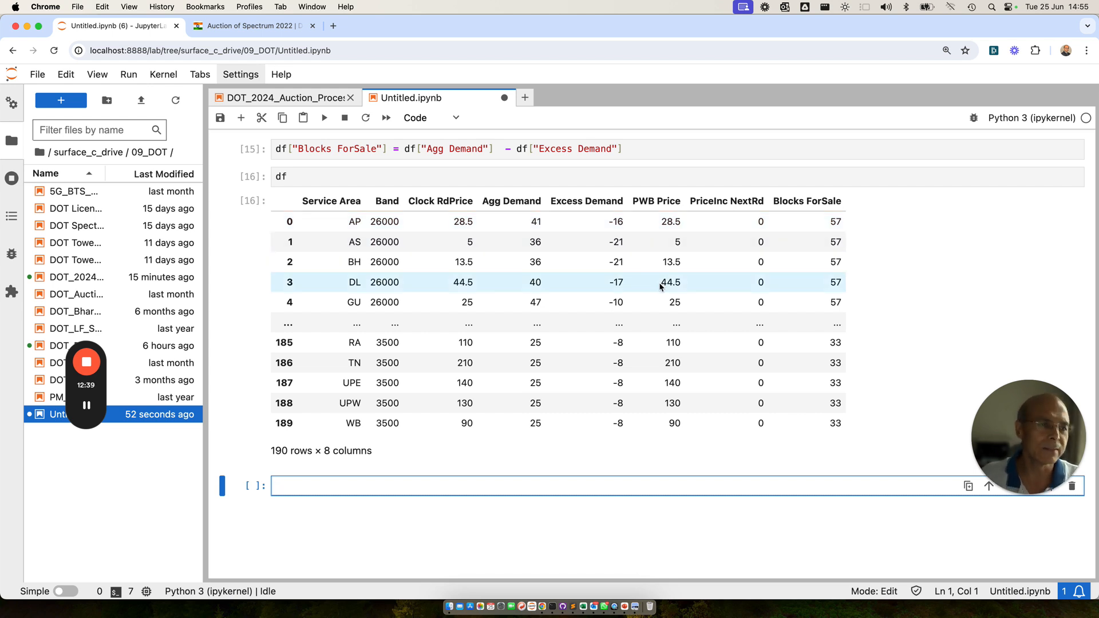
Step: Review block_size_dict in DOT_2024_Auction_Processing.ipynb, copy the df["MHz ForSale"] line that uses it, and return to Untitled.ipynb
left_click(324, 102)
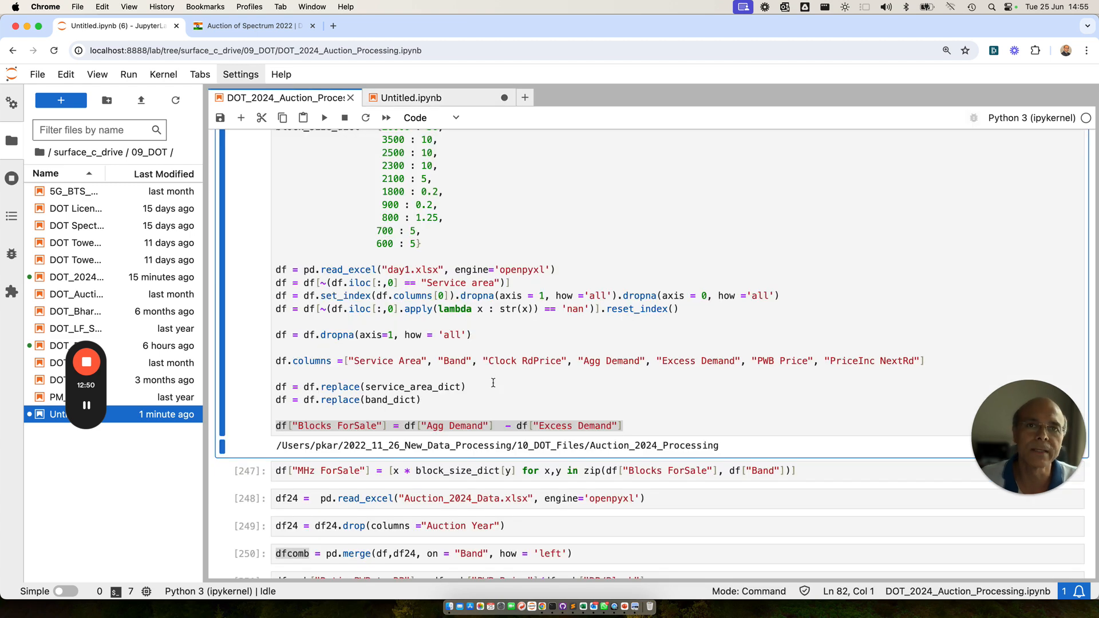
scroll(568, 393, "down", 3)
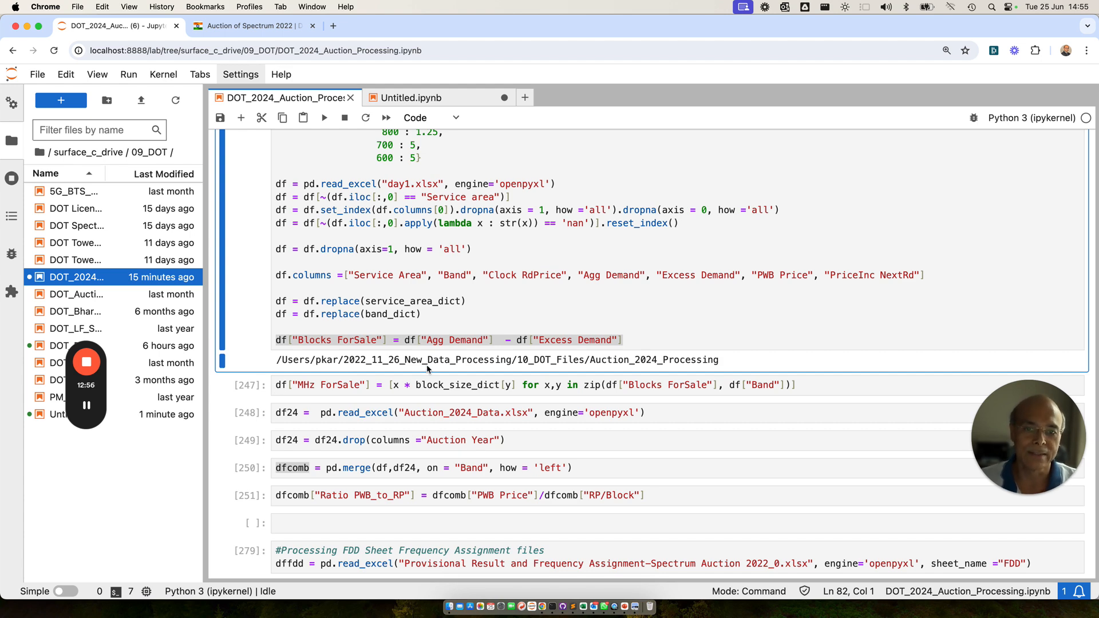
scroll(427, 369, "up", 1)
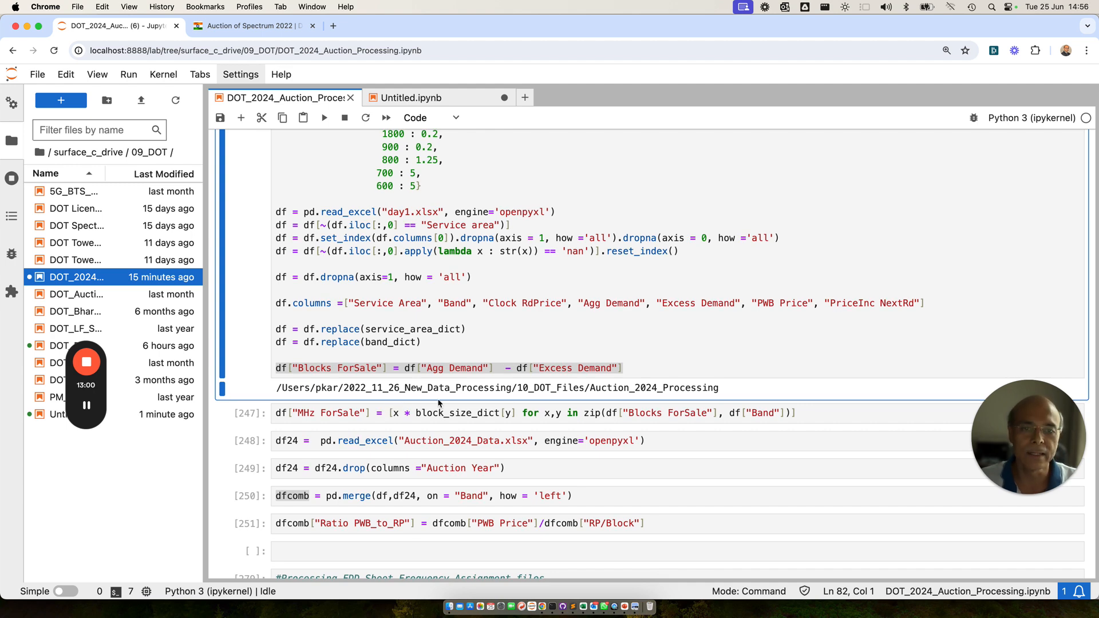
scroll(437, 407, "up", 10)
scroll(405, 436, "down", 5)
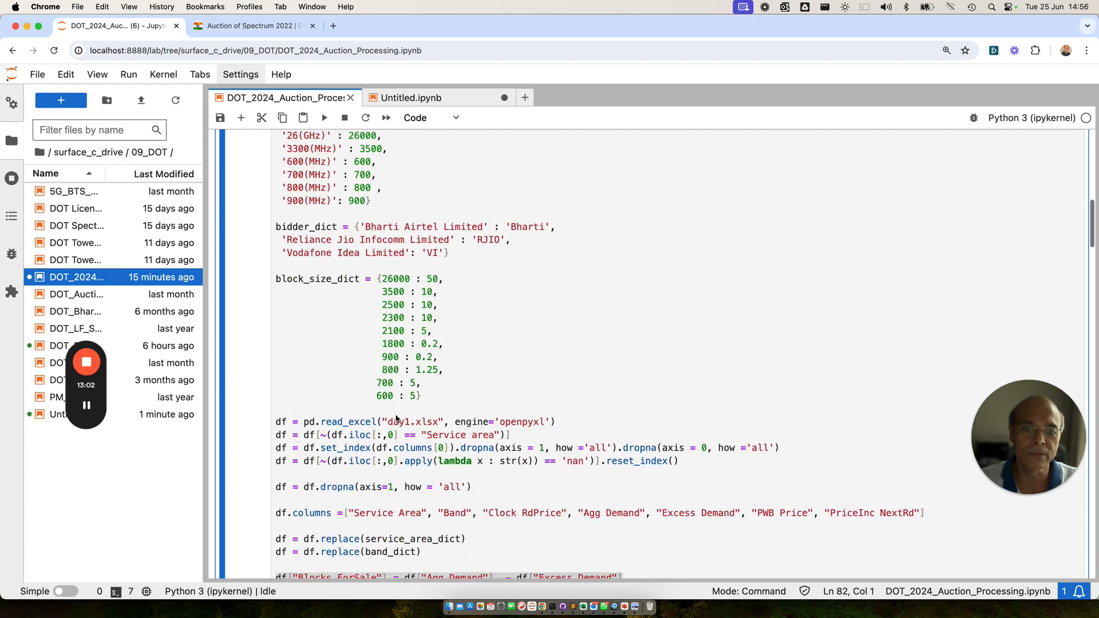
scroll(366, 341, "down", 7)
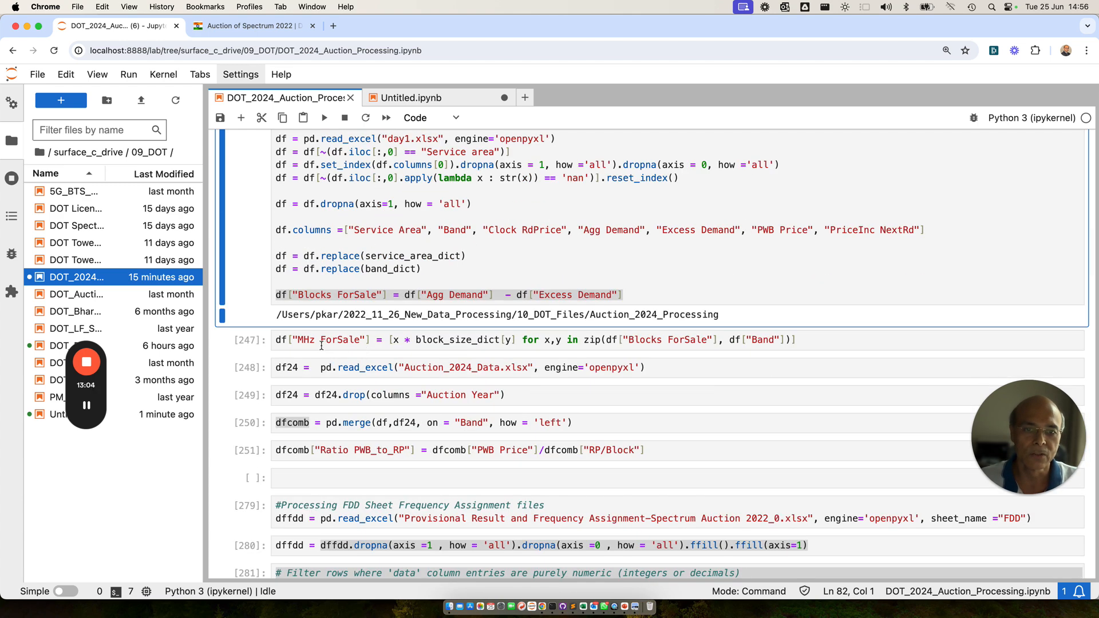
left_click_drag(277, 340, 826, 342)
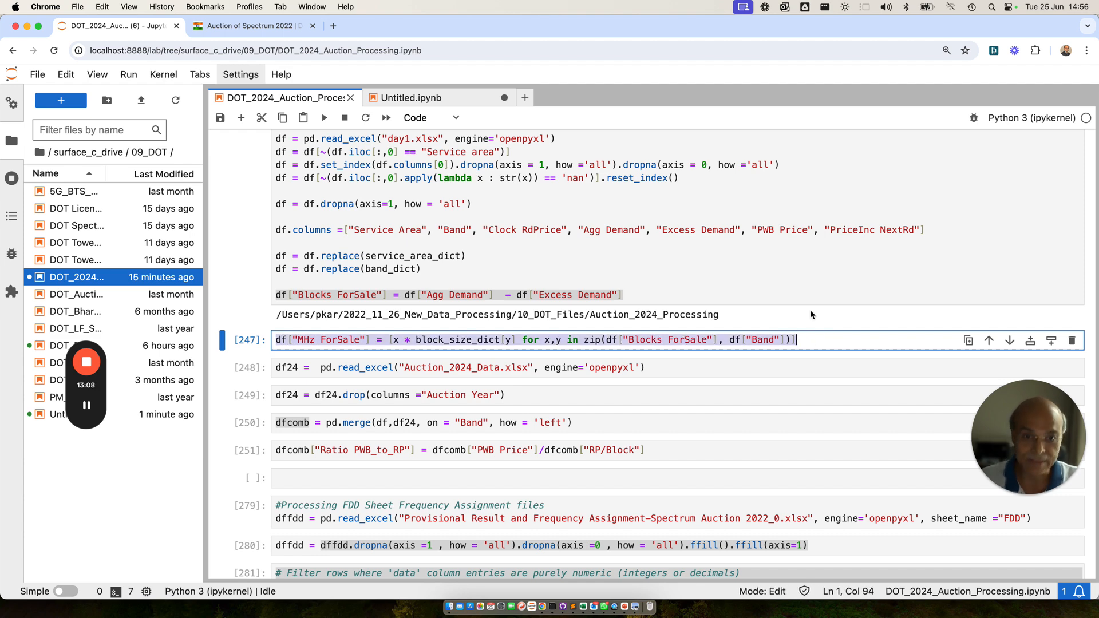
left_click(430, 96)
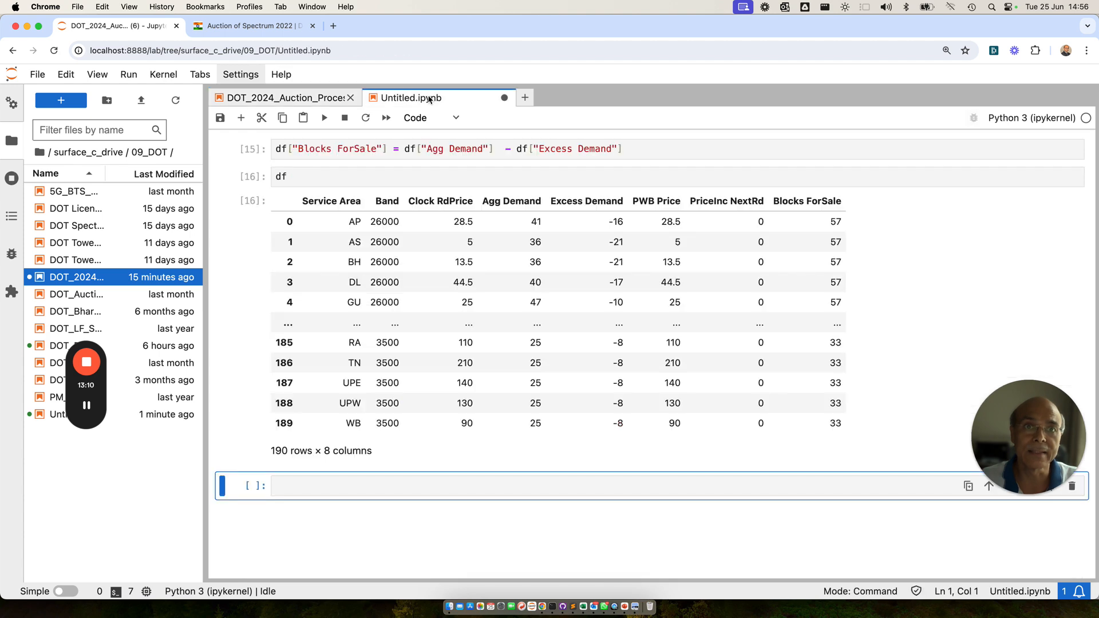
left_click(278, 488)
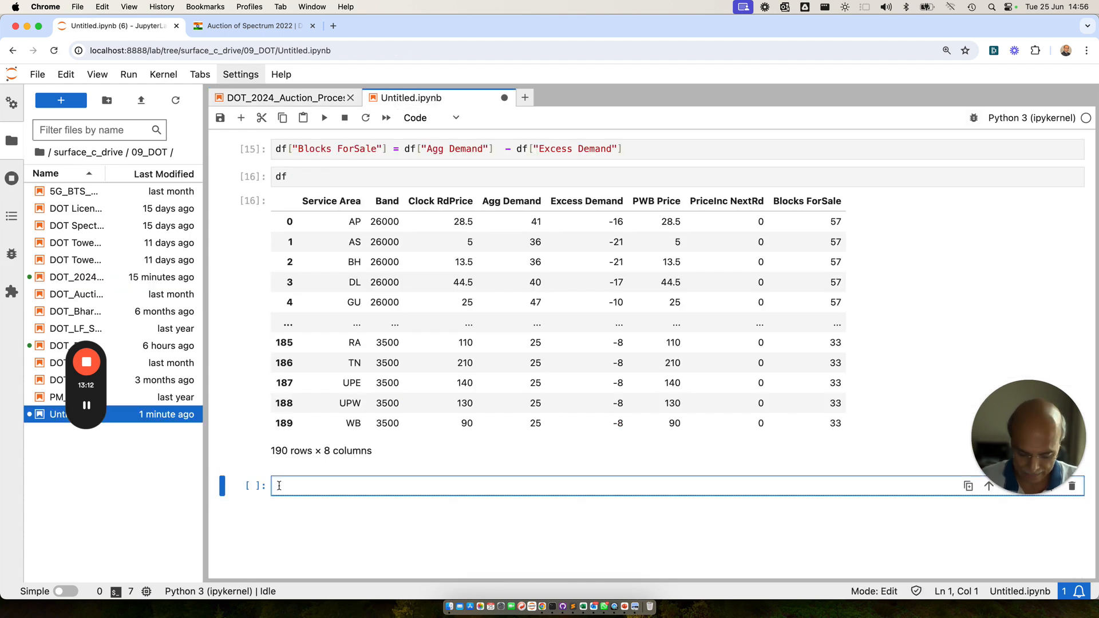
key("super+v")
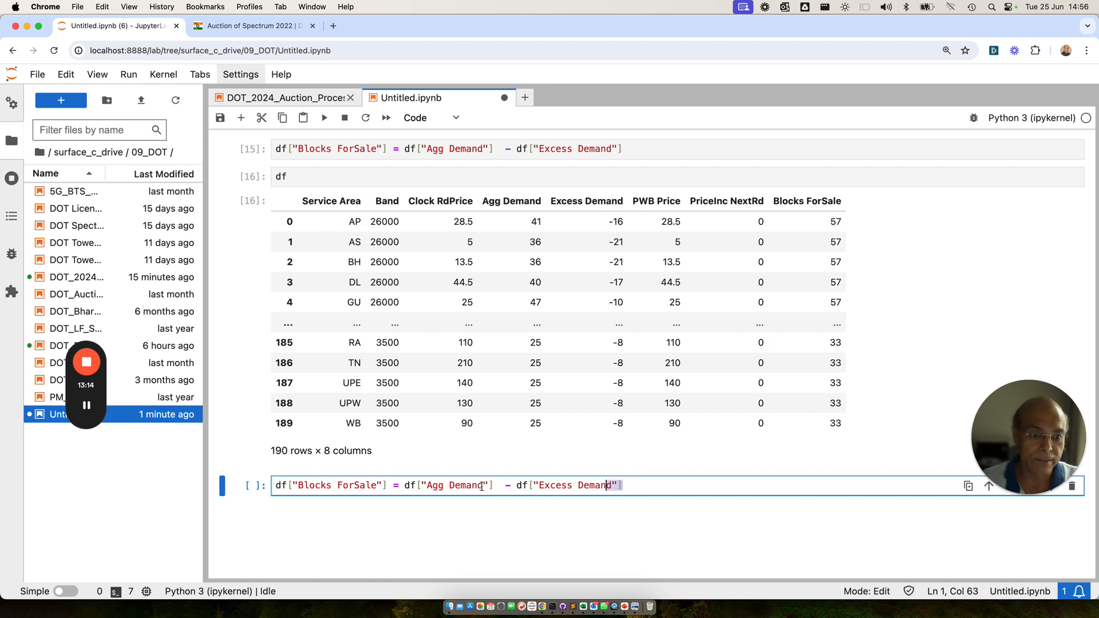
key("super+a")
key("super+c")
key("BackSpace")
left_click(281, 98)
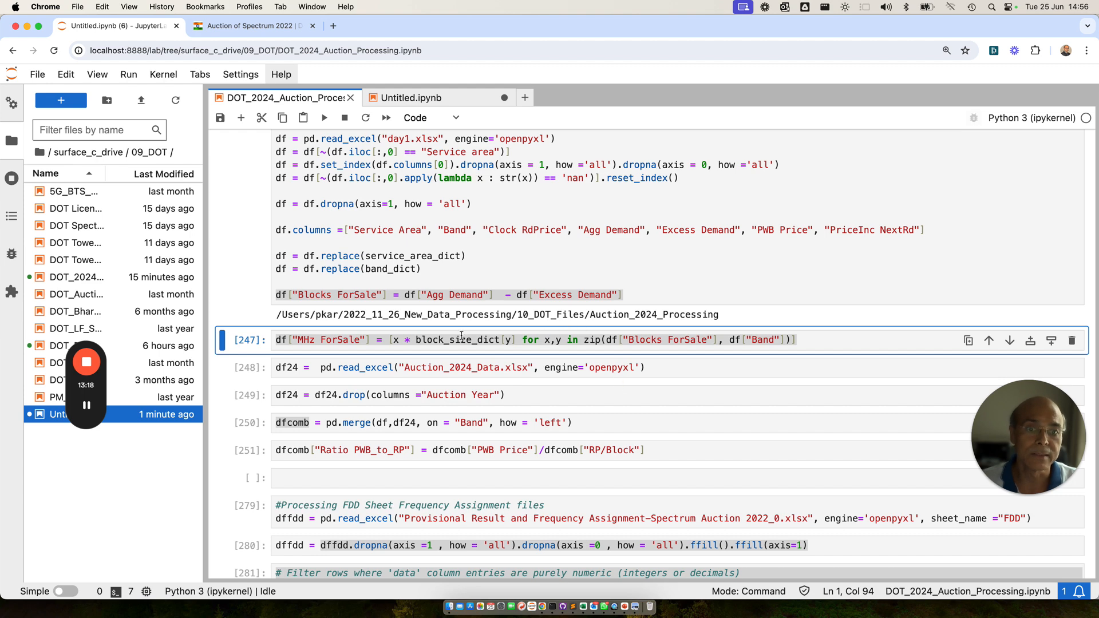
key("Return")
left_click_drag(643, 339, 326, 338)
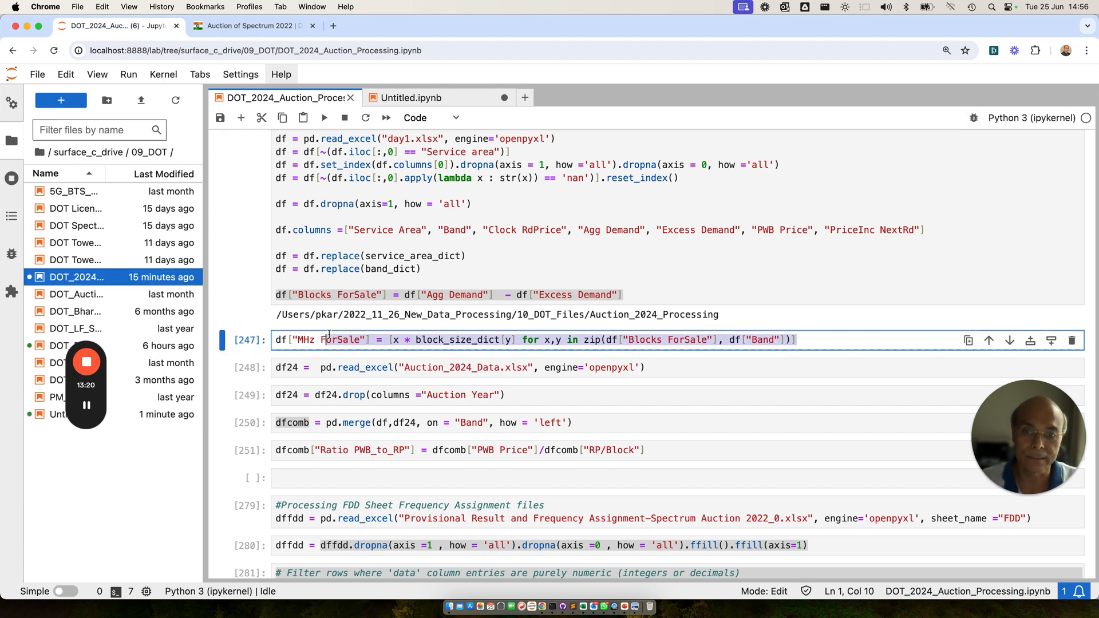
left_click(421, 98)
key("super+v")
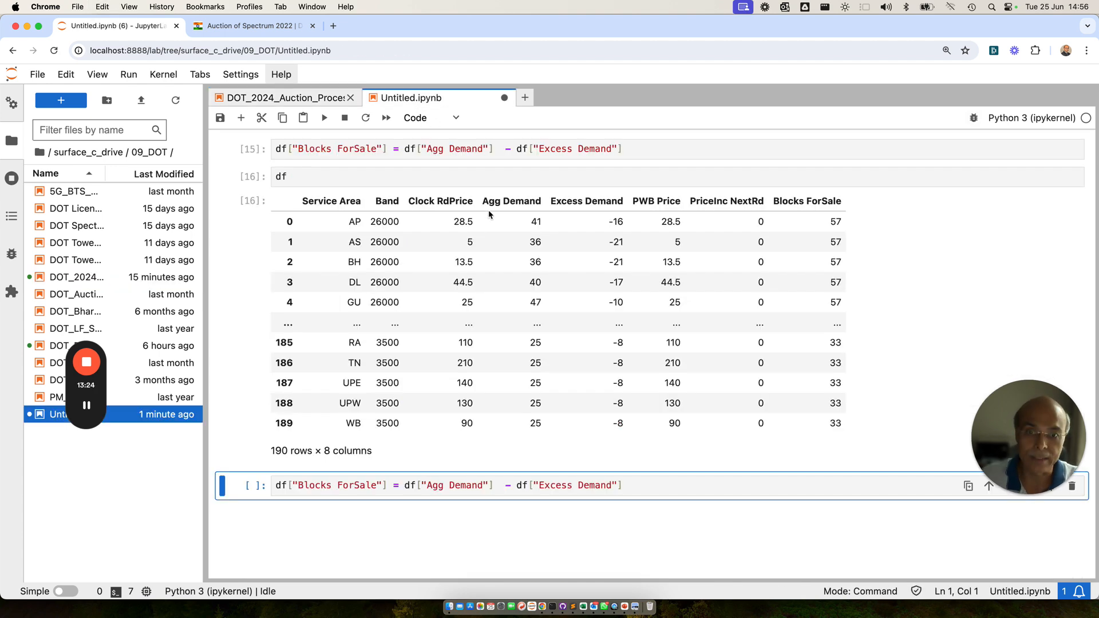
key("super+z")
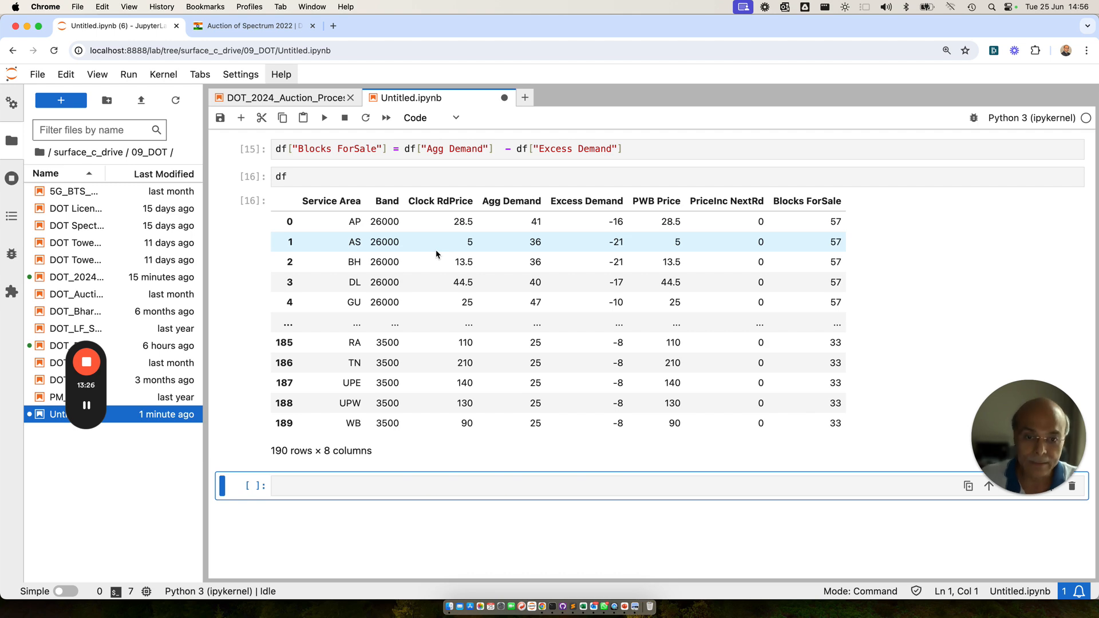
Step: Copy the df["MHz ForSale"] line from DOT_2024_Auction_Processing.ipynb into the empty last cell of Untitled.ipynb
left_click(306, 103)
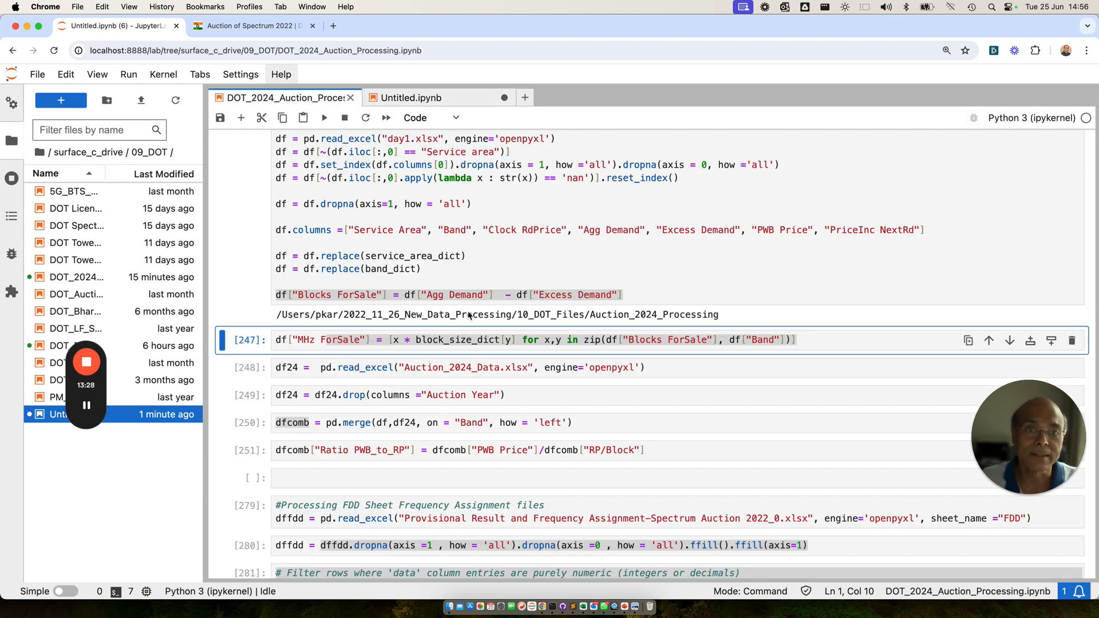
left_click(815, 341)
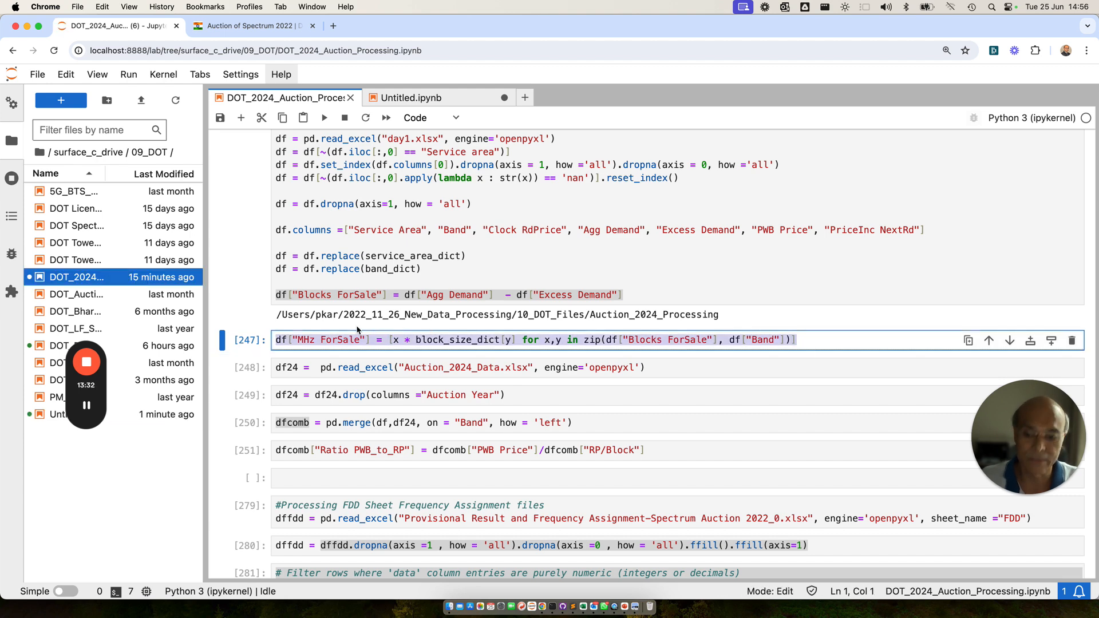
left_click(389, 102)
left_click(291, 487)
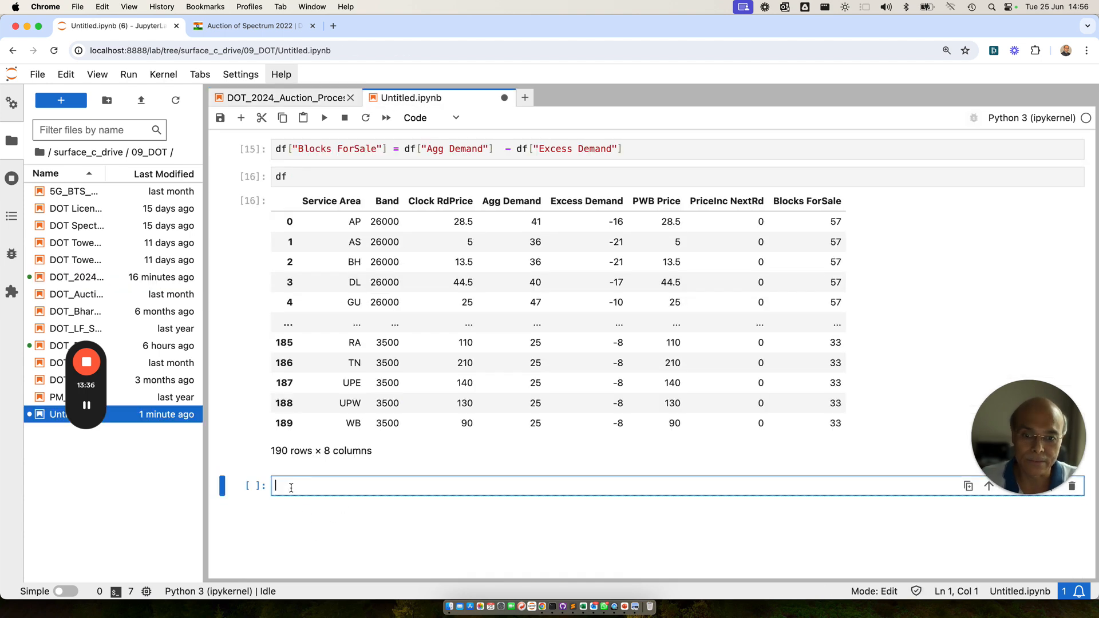
type("df[\"MHz ForSale\"] = [x * block_size_dict[y] for x,y in zip(df[\"Blocks ForSale\"], df[\"Band\"])]")
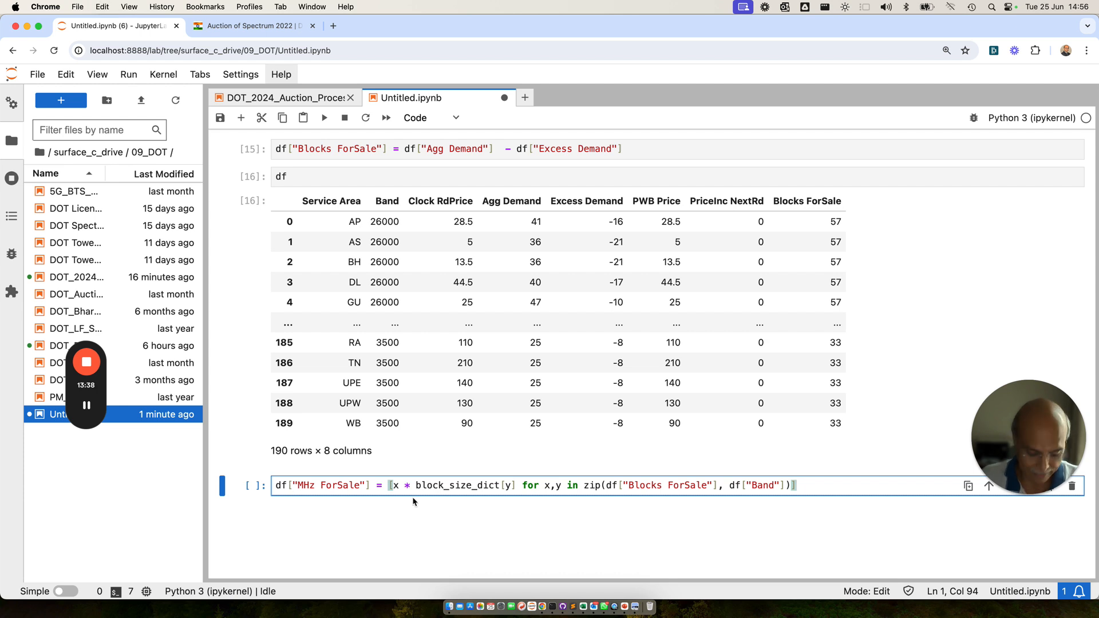
Step: Run the "MHz ForSale" line, display df in a new cell, and review its output
key("shift+Return")
type("df")
key("shift+Return")
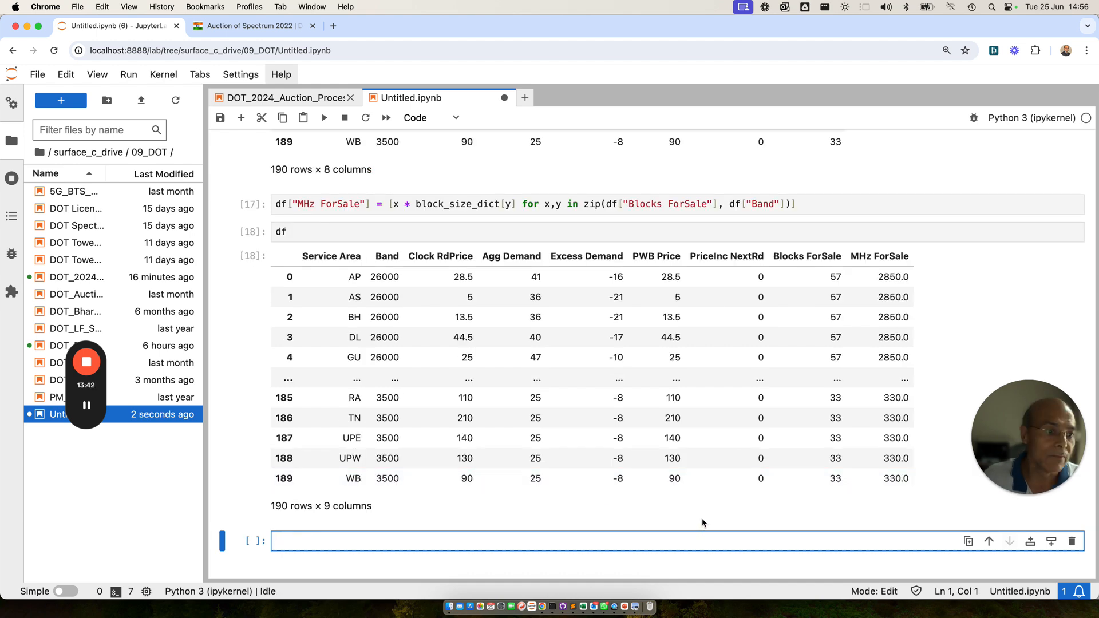
scroll(744, 447, "down", 3)
scroll(847, 320, "up", 4)
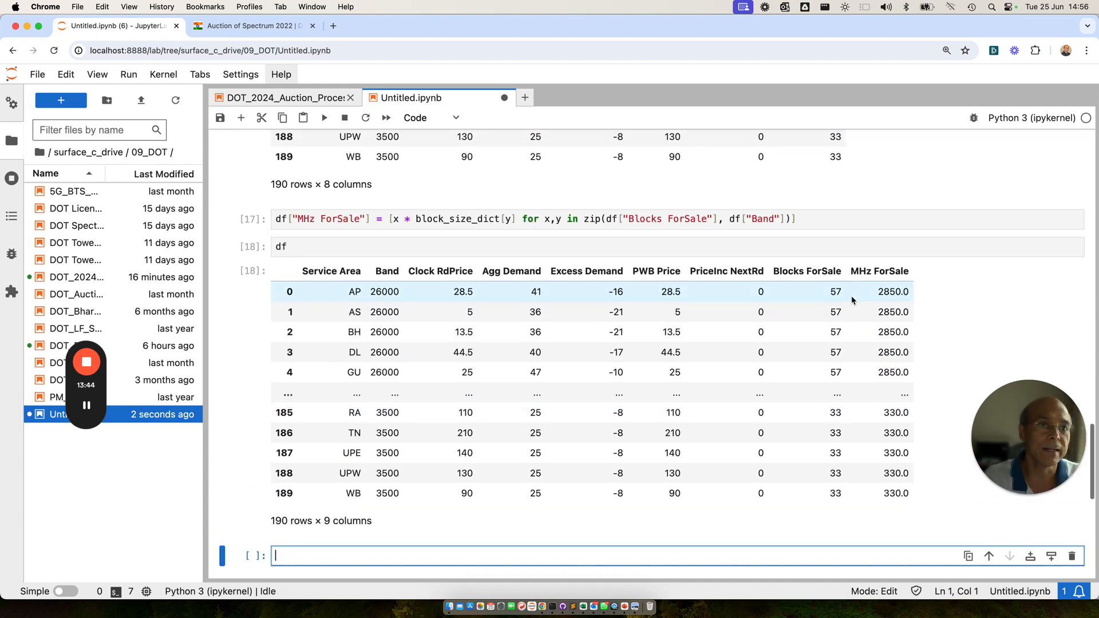
scroll(687, 295, "up", 2)
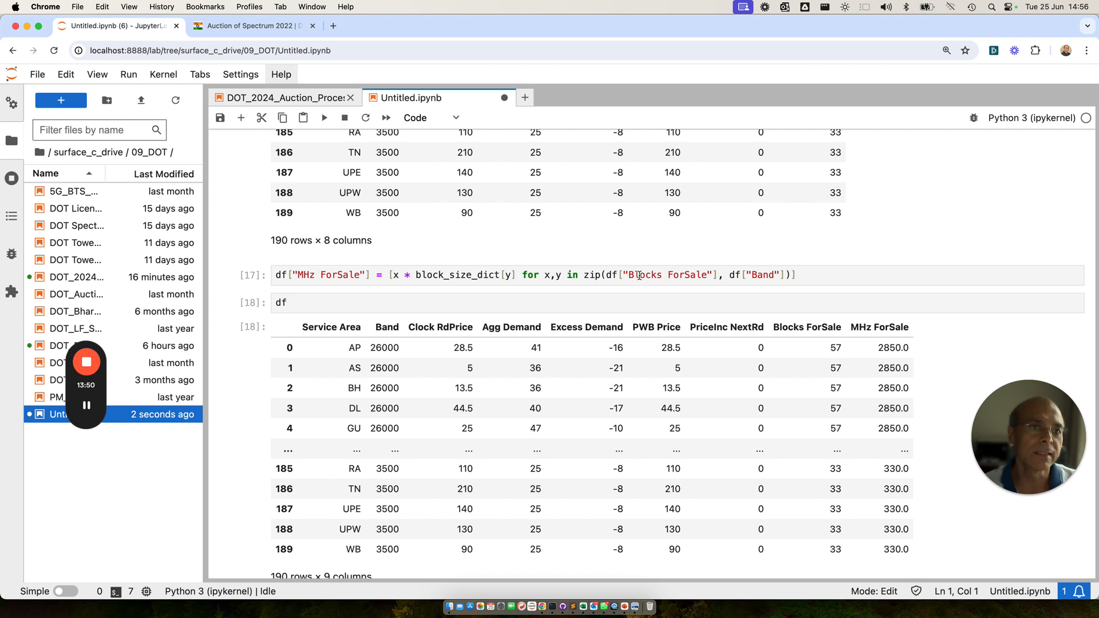
scroll(707, 277, "up", 8)
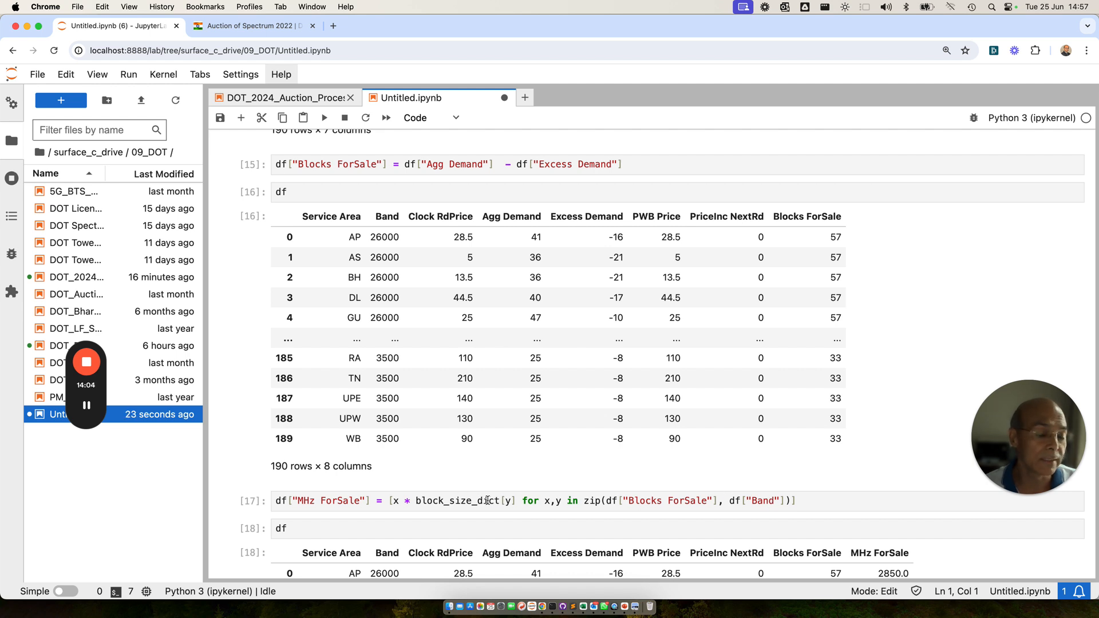
Step: Return to DOT_2024_Auction_Processing.ipynb and place the cursor in the line that reads Auction_2024_Data.xlsx into df24
left_click(301, 100)
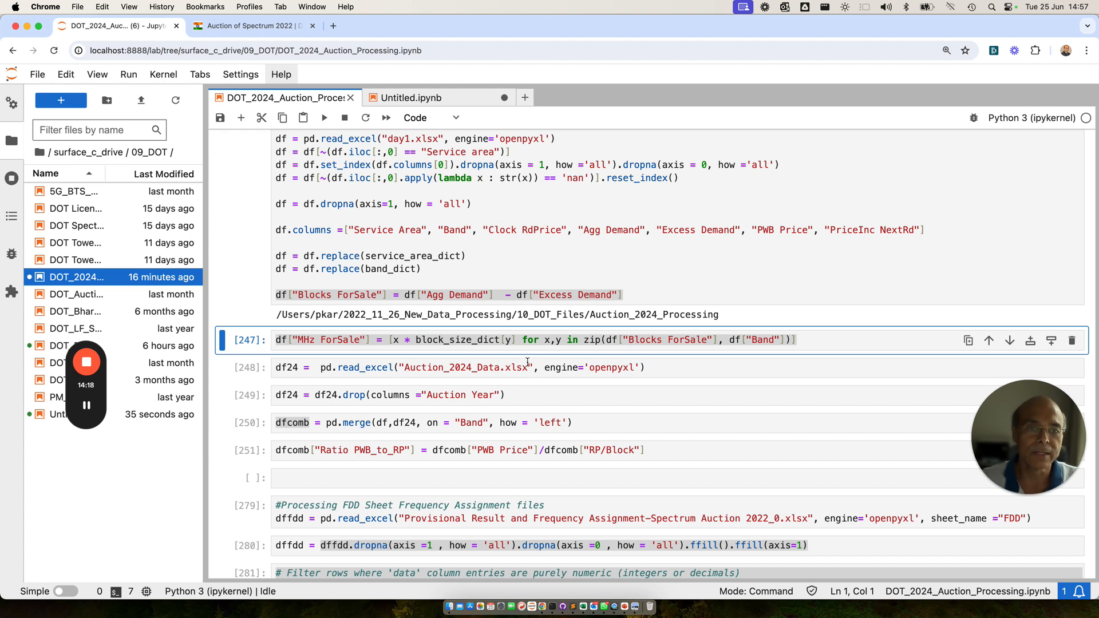
left_click(545, 369)
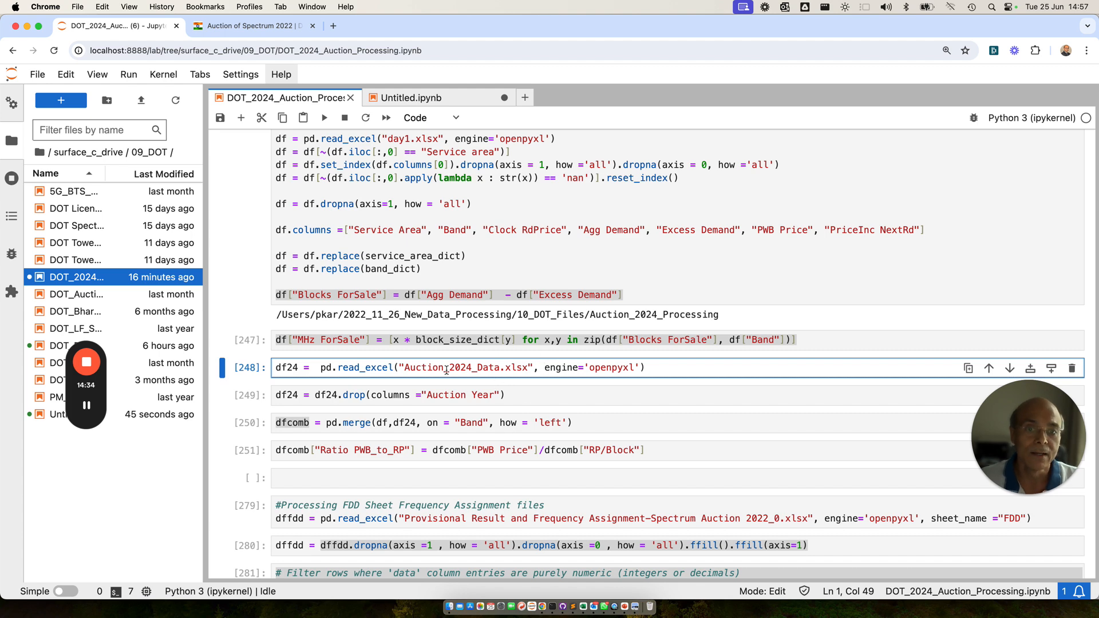
key("ctrl+Up")
key("ctrl+Up")
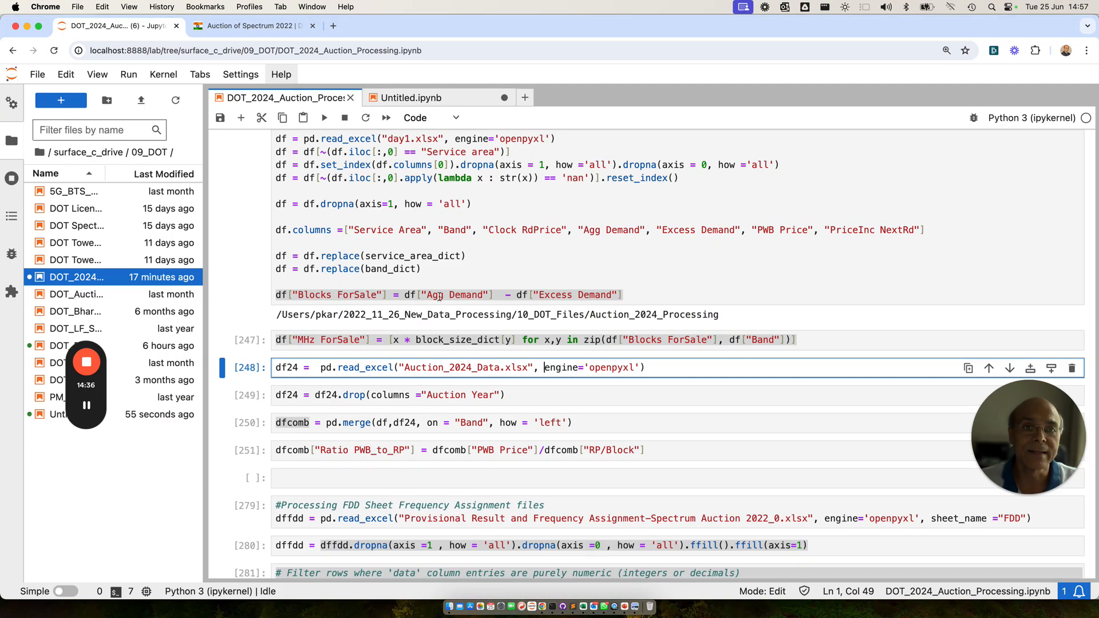
key("ctrl+Up")
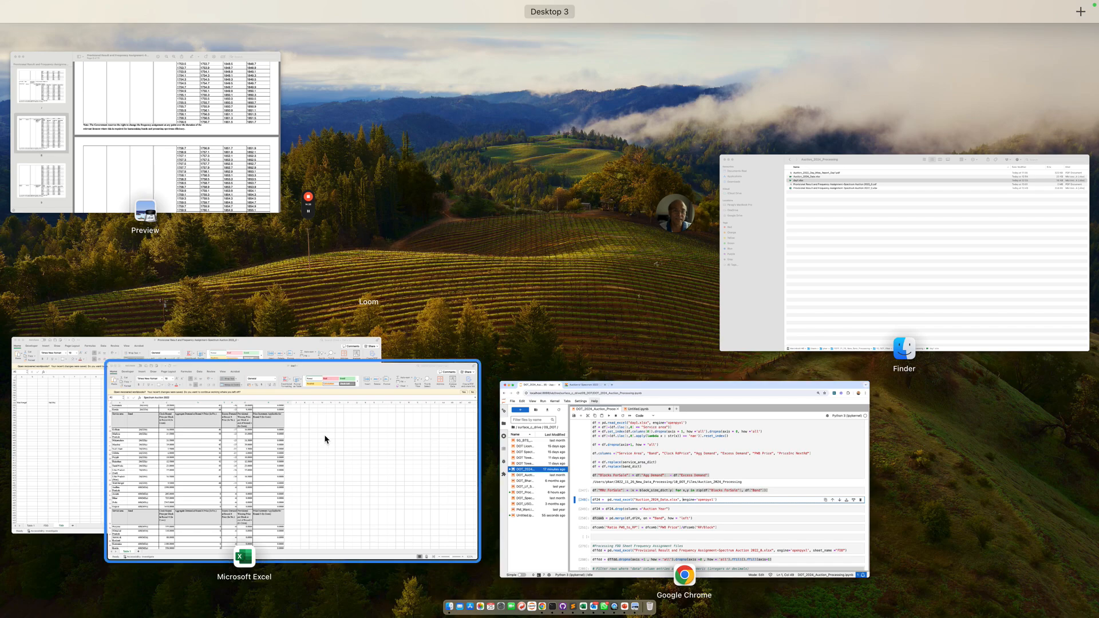
left_click(662, 478)
Step: Copy the whole df24 = pd.read_excel("Auction_2024_Data.xlsx", engine='openpyxl') line
left_click(565, 370)
left_click_drag(672, 368, 267, 369)
key("super+c")
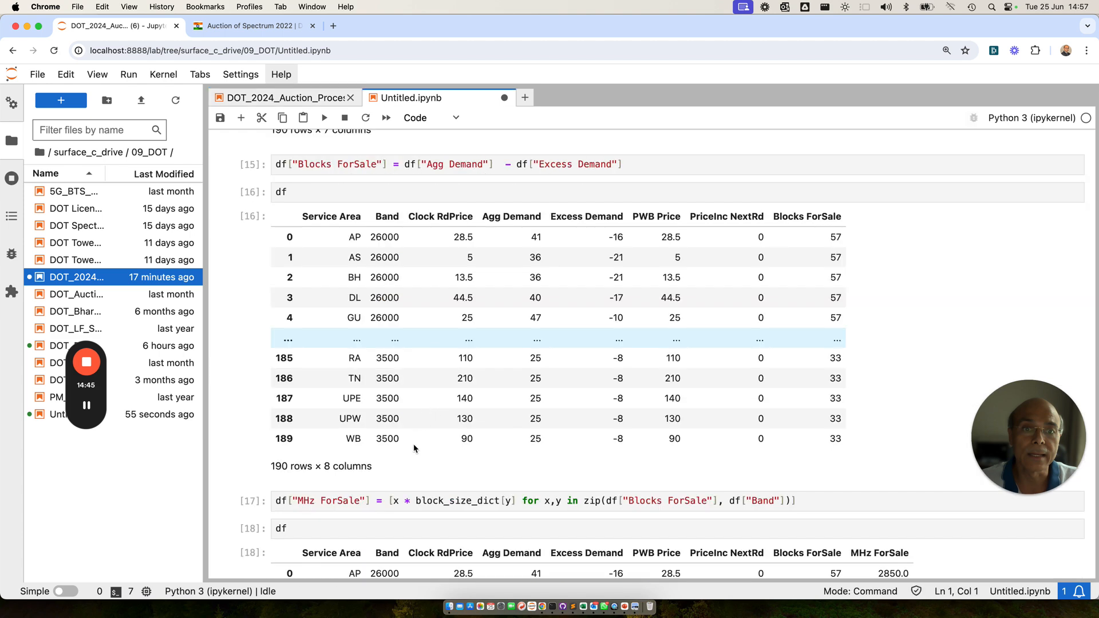
Step: Replace df in the last executed cell of Untitled.ipynb with the copied df24 read_excel line and run it
scroll(374, 511, "down", 5)
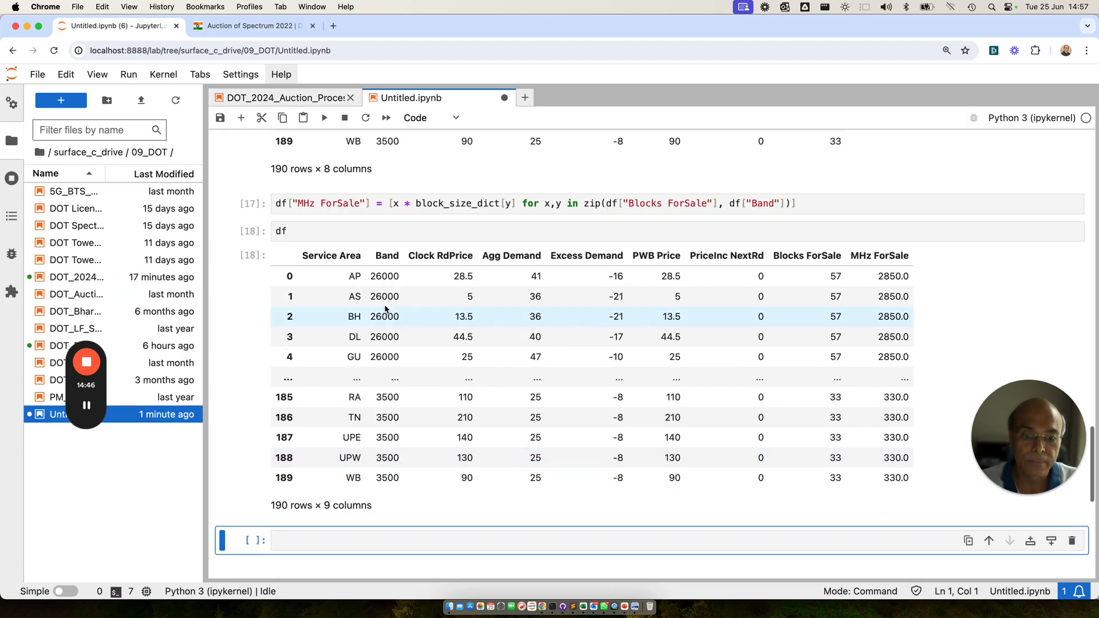
double_click(277, 232)
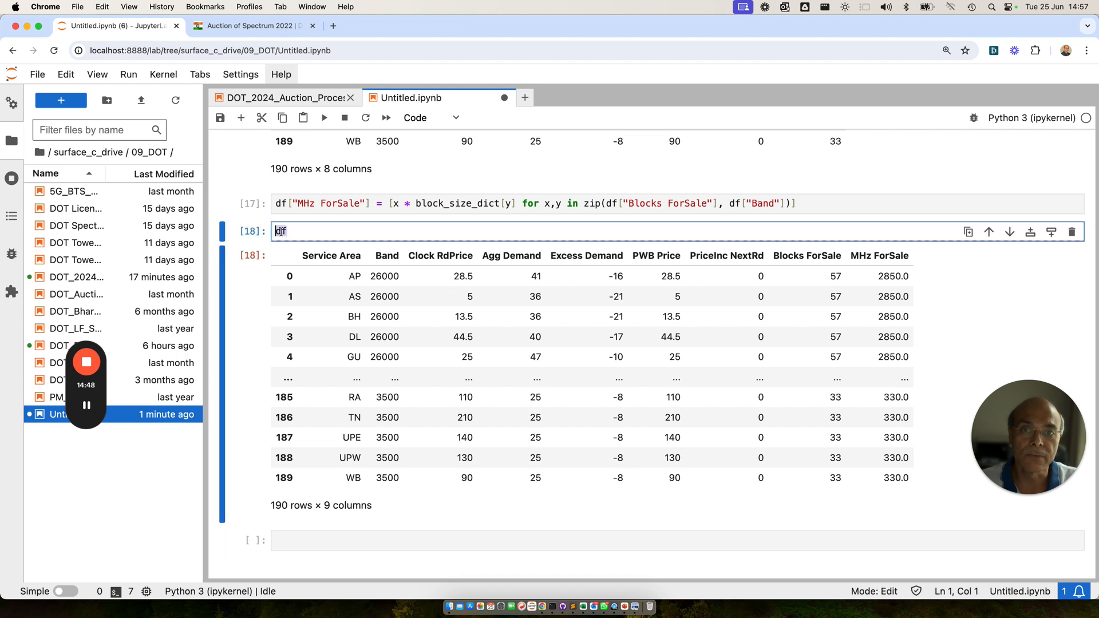
key("super+v")
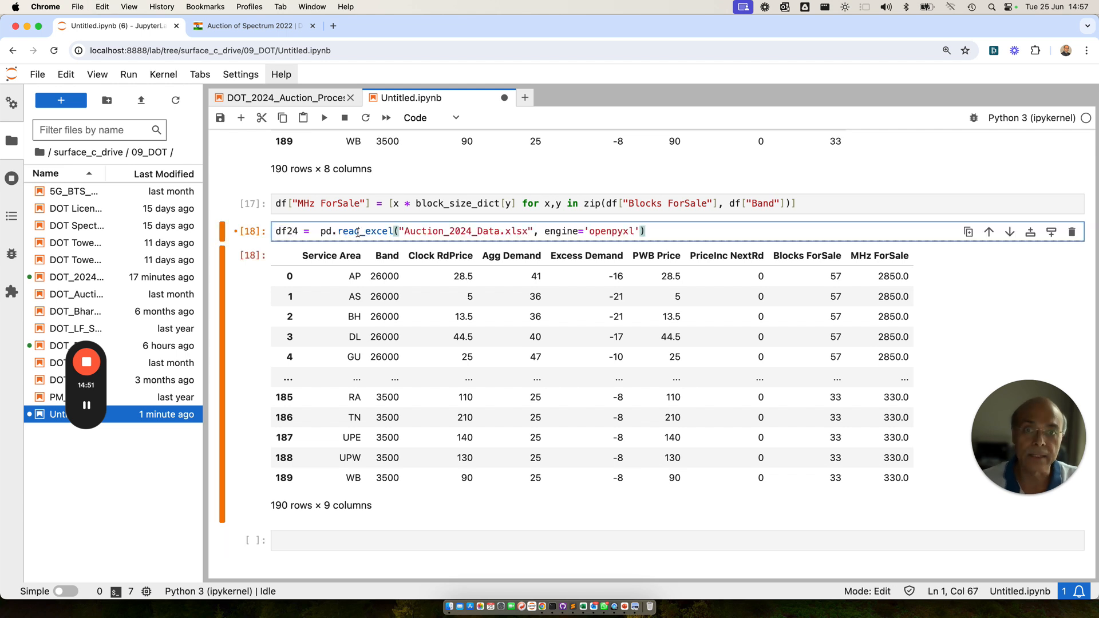
key("shift+Return")
Step: Display df24 in the new cell and review its columns
left_click(314, 259)
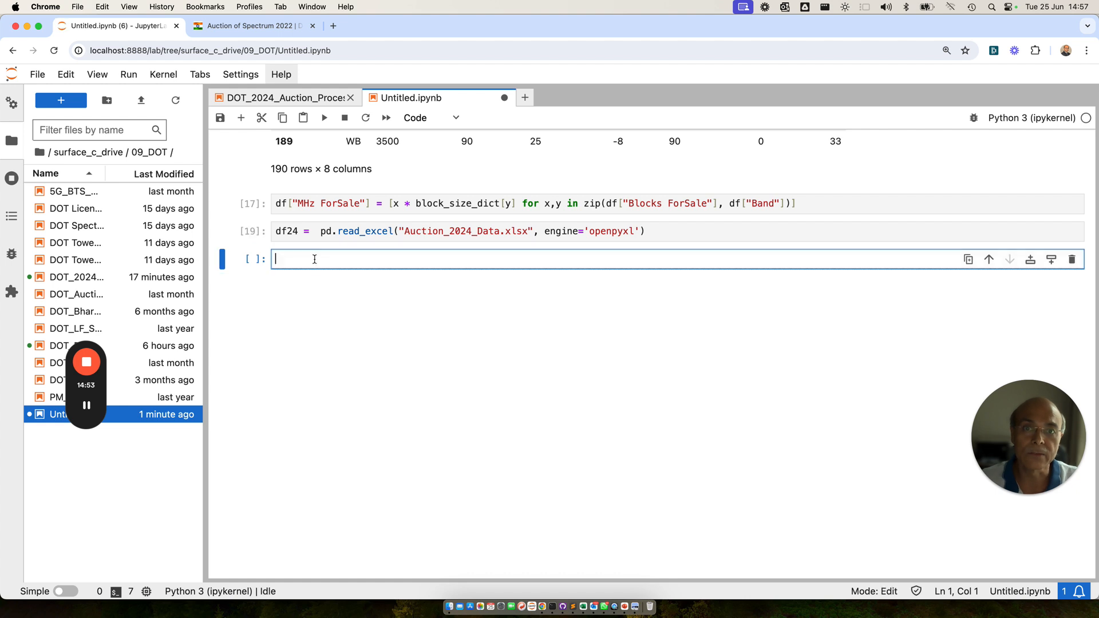
type("df24")
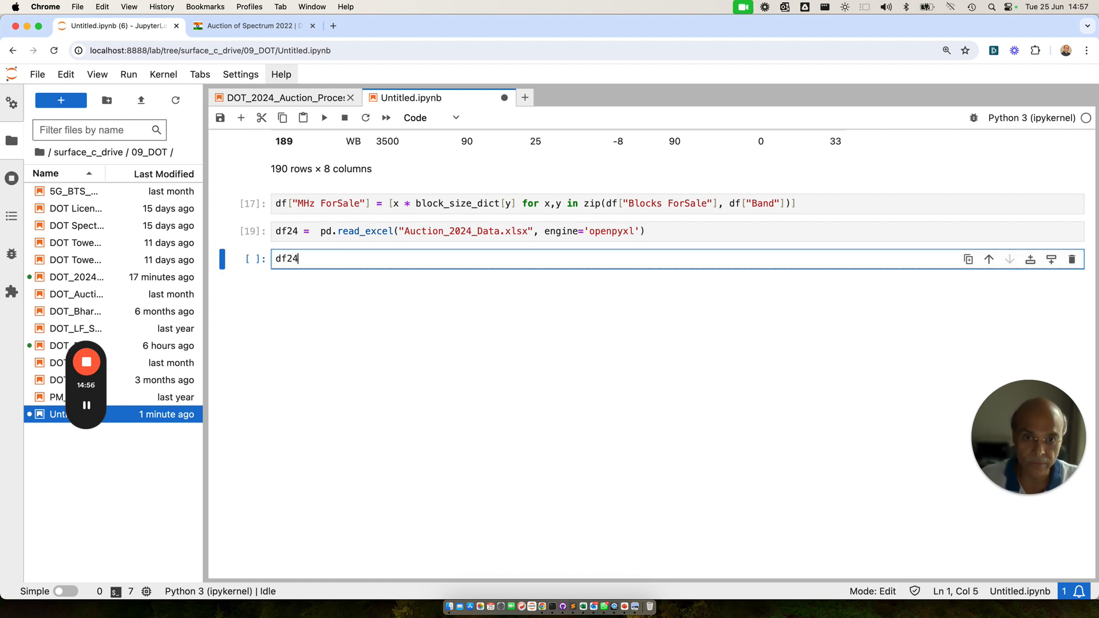
key("shift+Return")
scroll(470, 293, "up", 5)
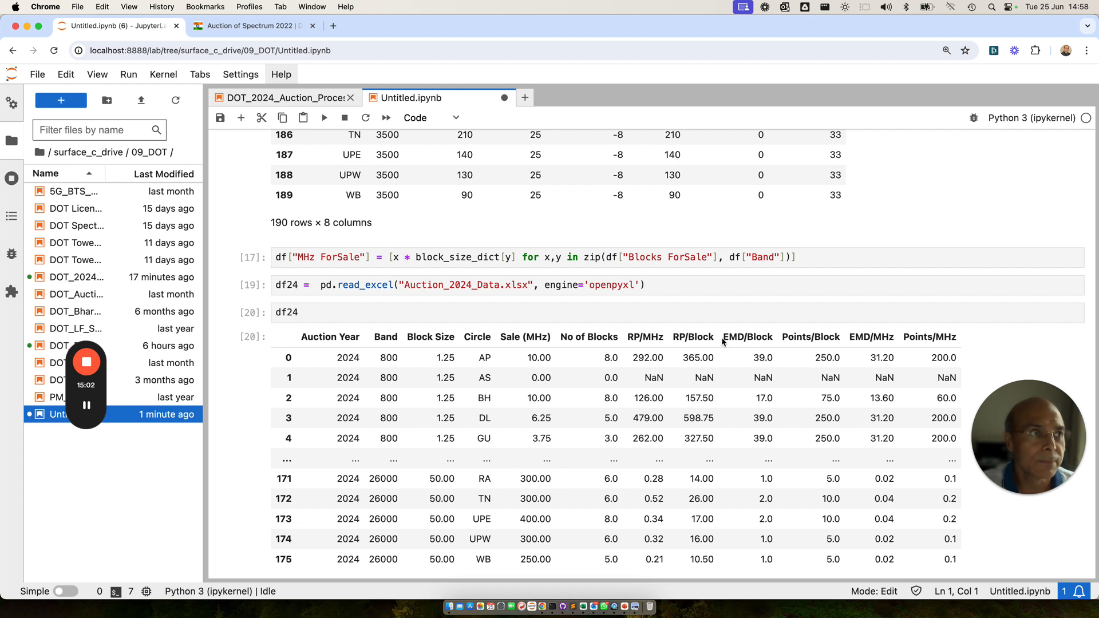
scroll(768, 339, "down", 1)
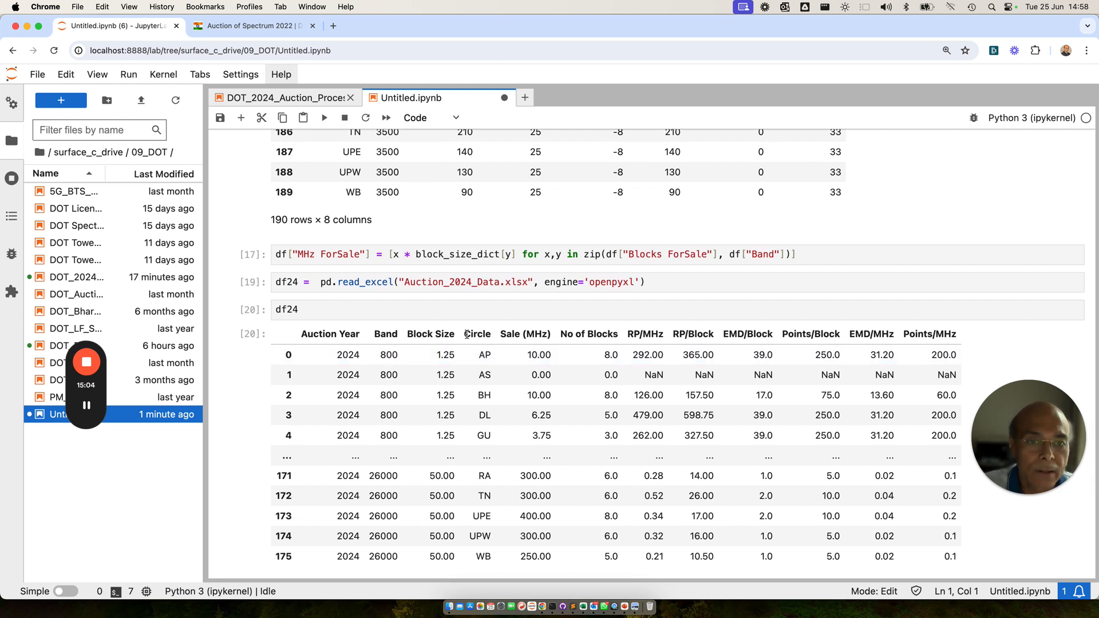
scroll(826, 337, "up", 1)
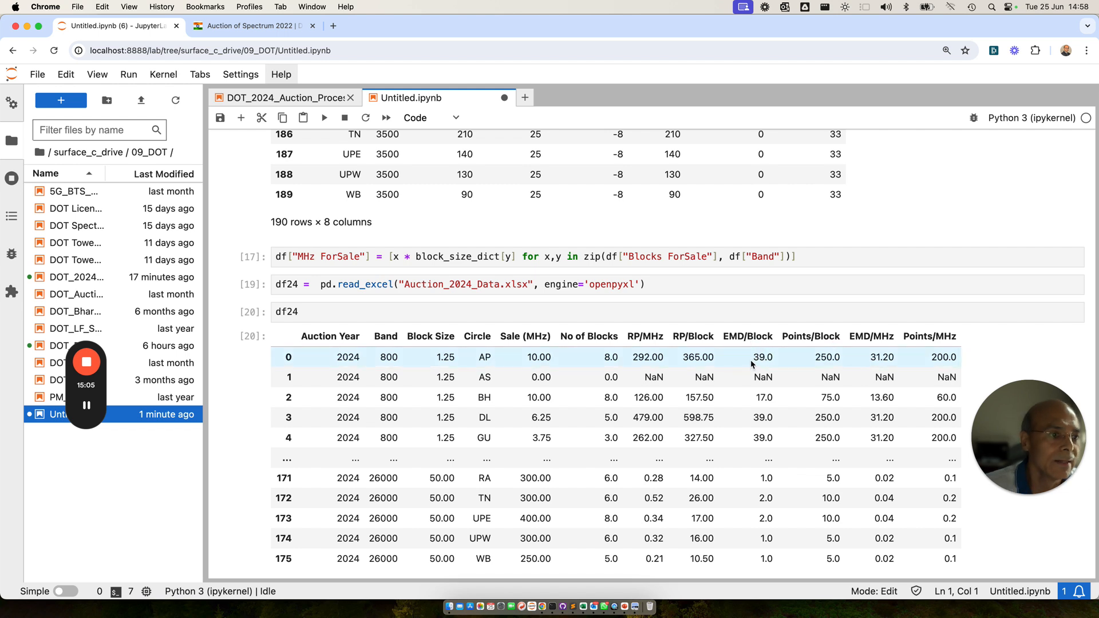
scroll(724, 338, "up", 1)
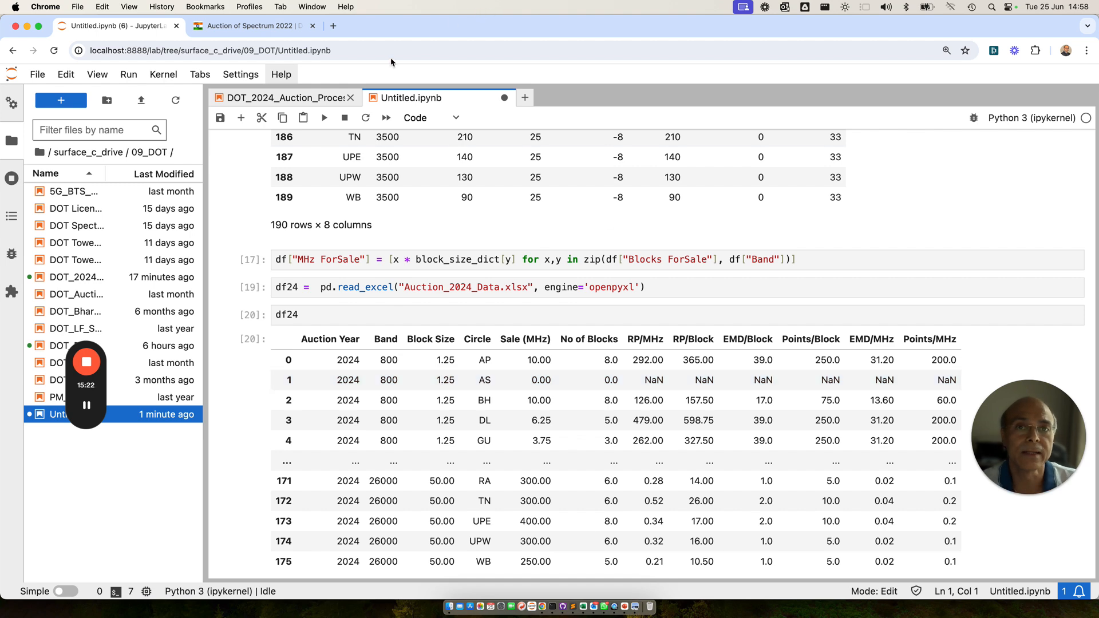
Step: Copy the line that drops the "Auction Year" column from df24 in DOT_2024_Auction_Processing.ipynb
left_click(308, 98)
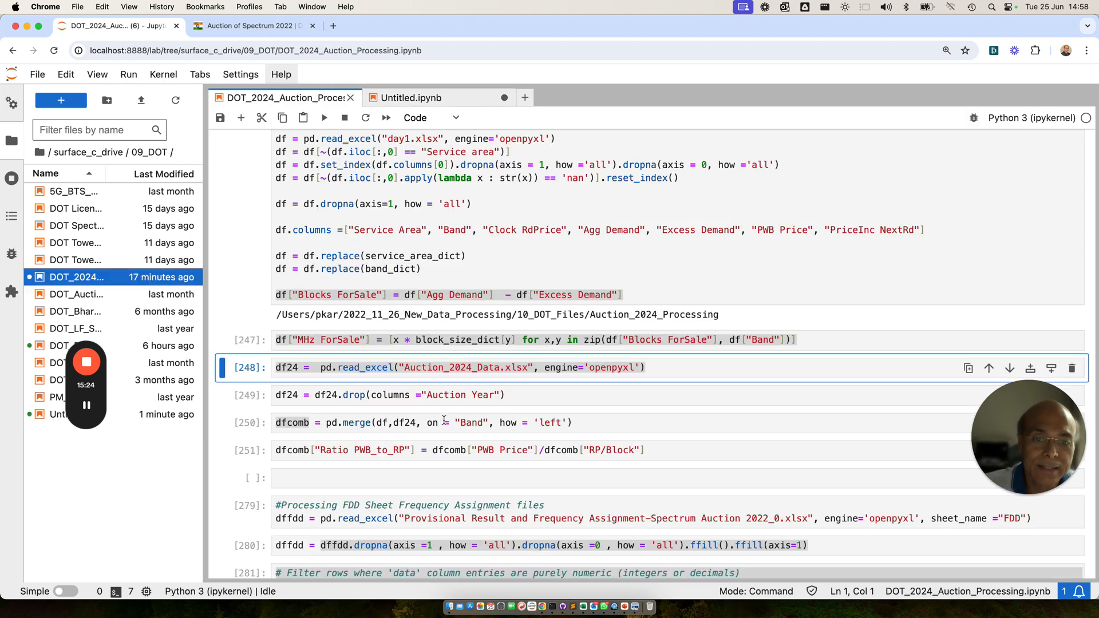
left_click_drag(530, 398, 316, 395)
key("shift+Right")
key("shift+Right")
left_click(514, 394)
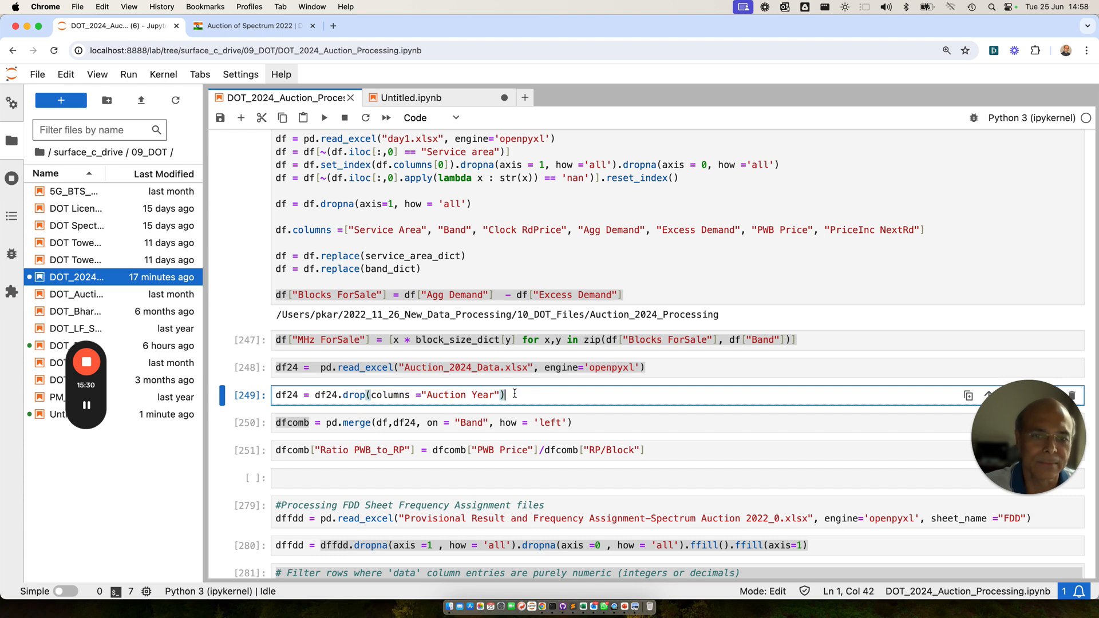
left_click_drag(520, 394, 273, 395)
key("super+c")
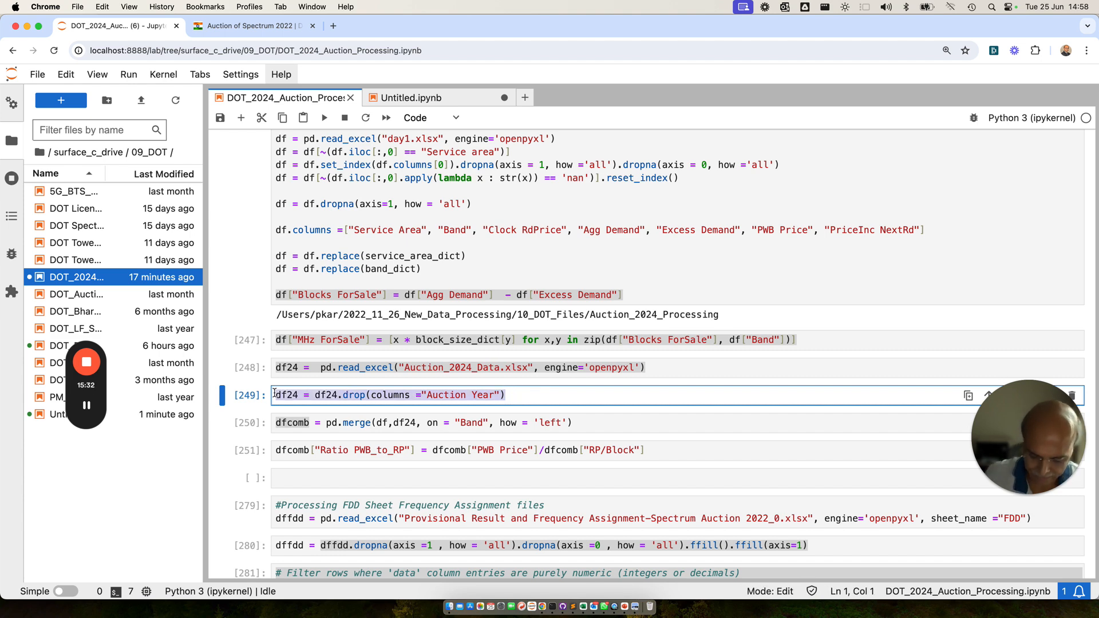
Step: Replace df24 in the last executed cell of Untitled.ipynb with the copied "Auction Year" drop line and run it
left_click(418, 99)
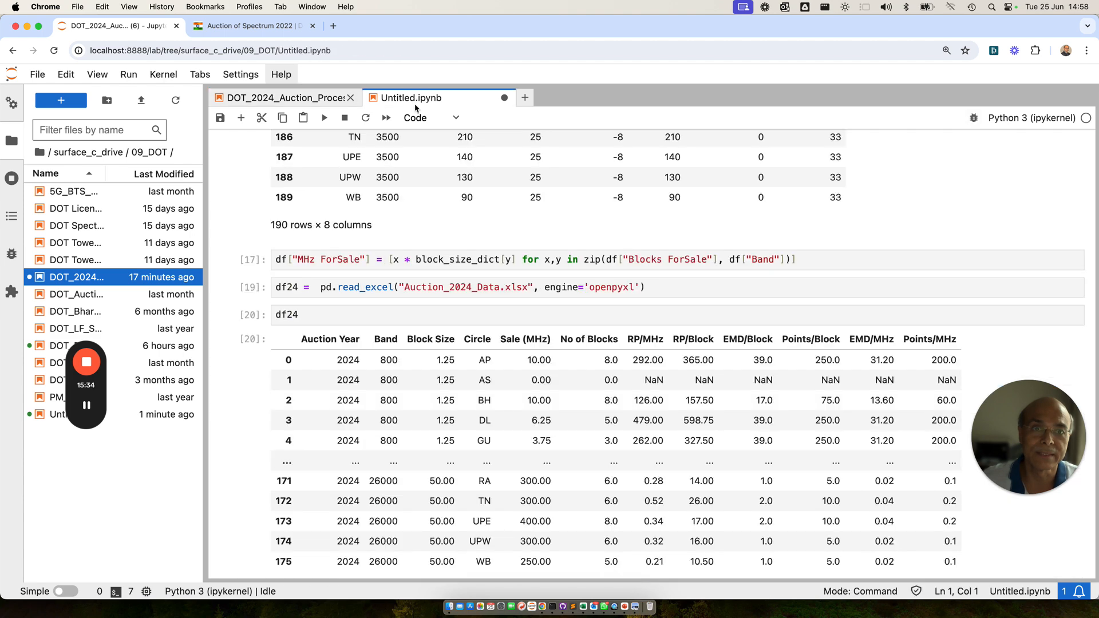
left_click(296, 316)
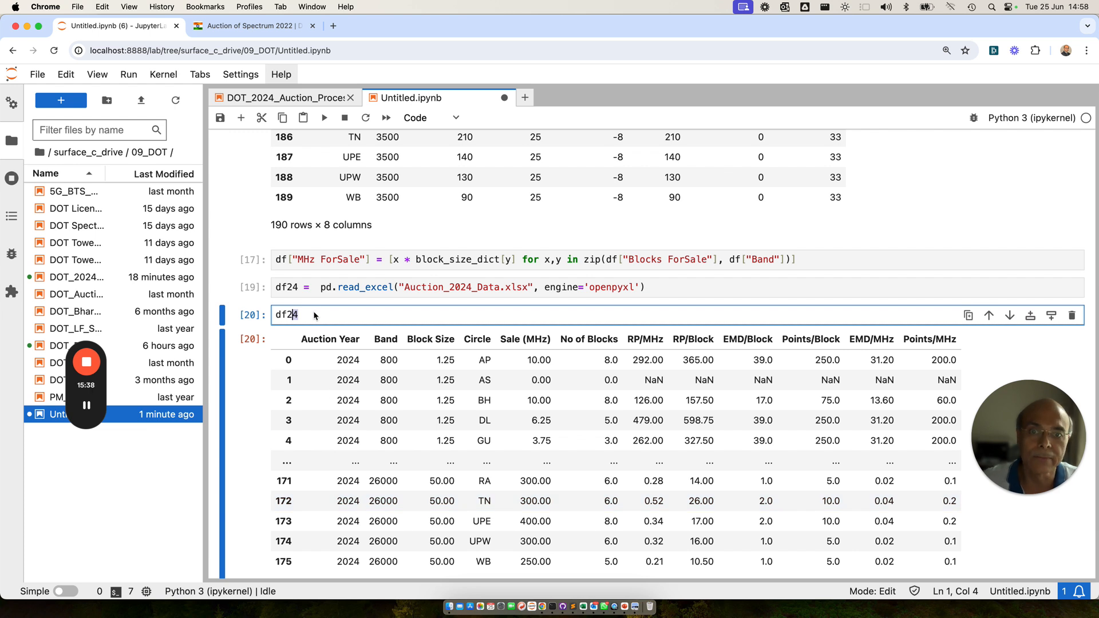
left_click_drag(300, 314, 268, 314)
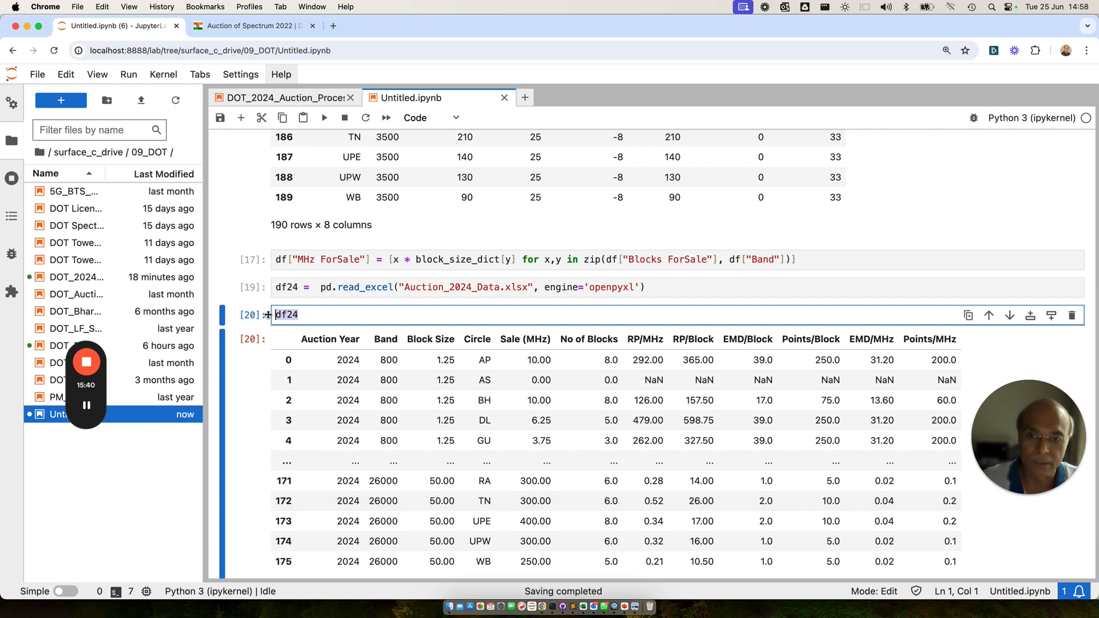
key("super+v")
key("shift+Return")
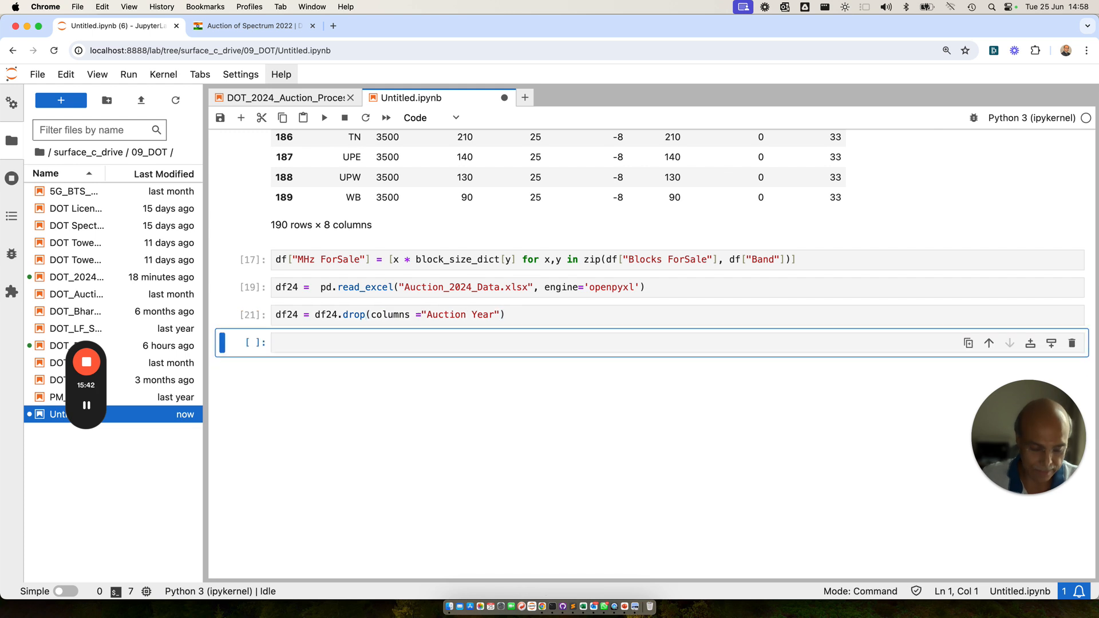
Step: Display the df24 dataframe from the empty cell at the end of the notebook
left_click(302, 341)
type("df24")
key("shift+Return")
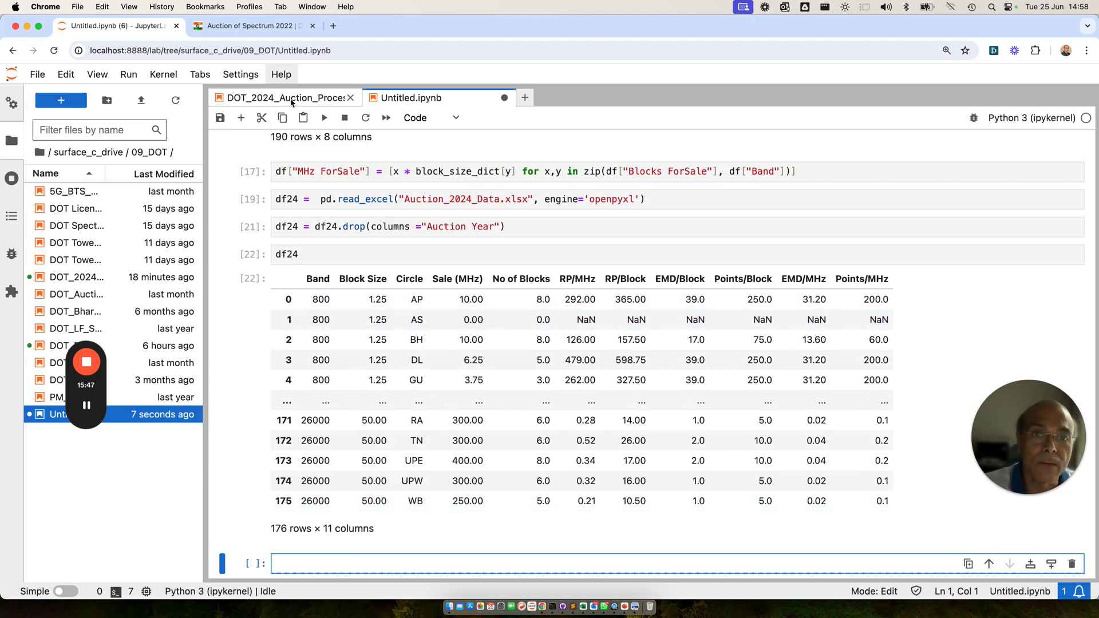
Step: Copy the pd.merge line that creates dfcomb from the DOT_2024_Auction_Processing notebook
left_click(292, 100)
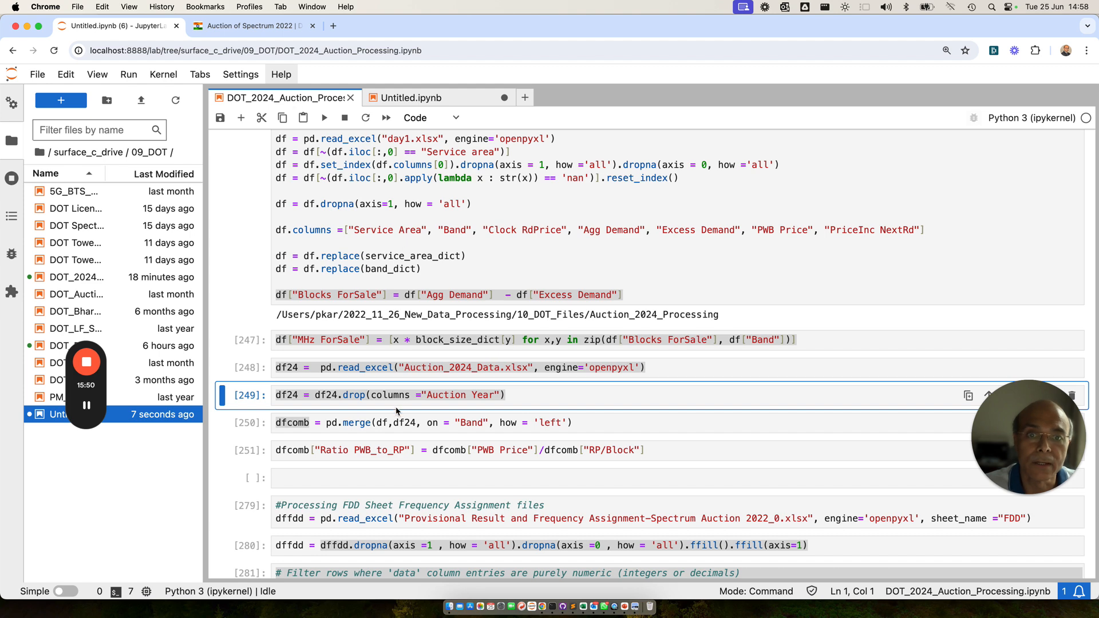
left_click(585, 424)
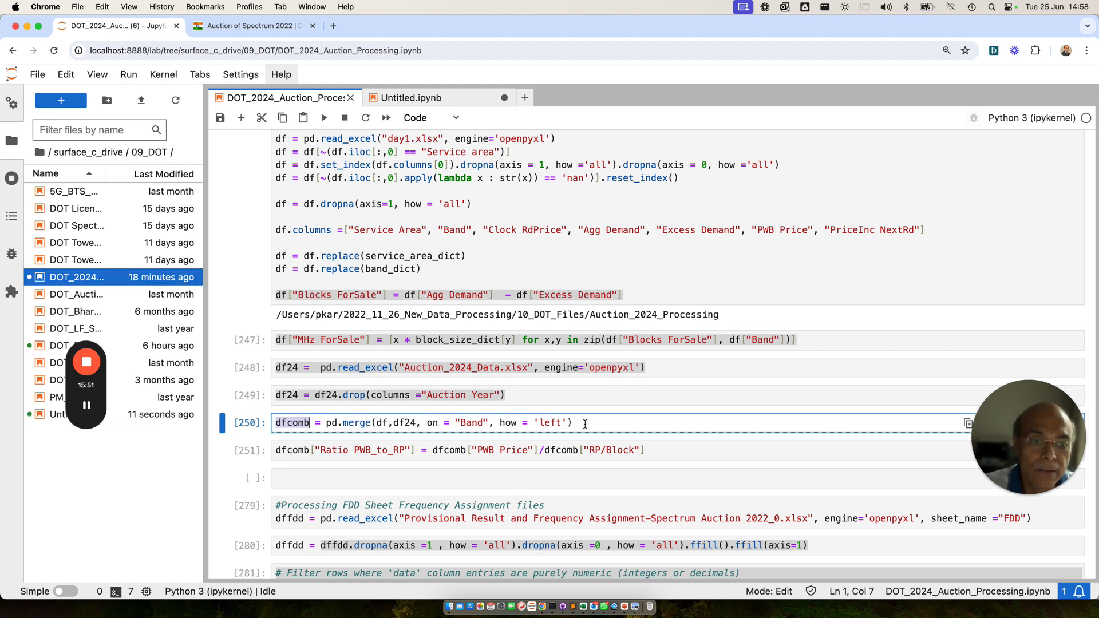
left_click(585, 424)
left_click_drag(585, 425, 239, 421)
key("super+c")
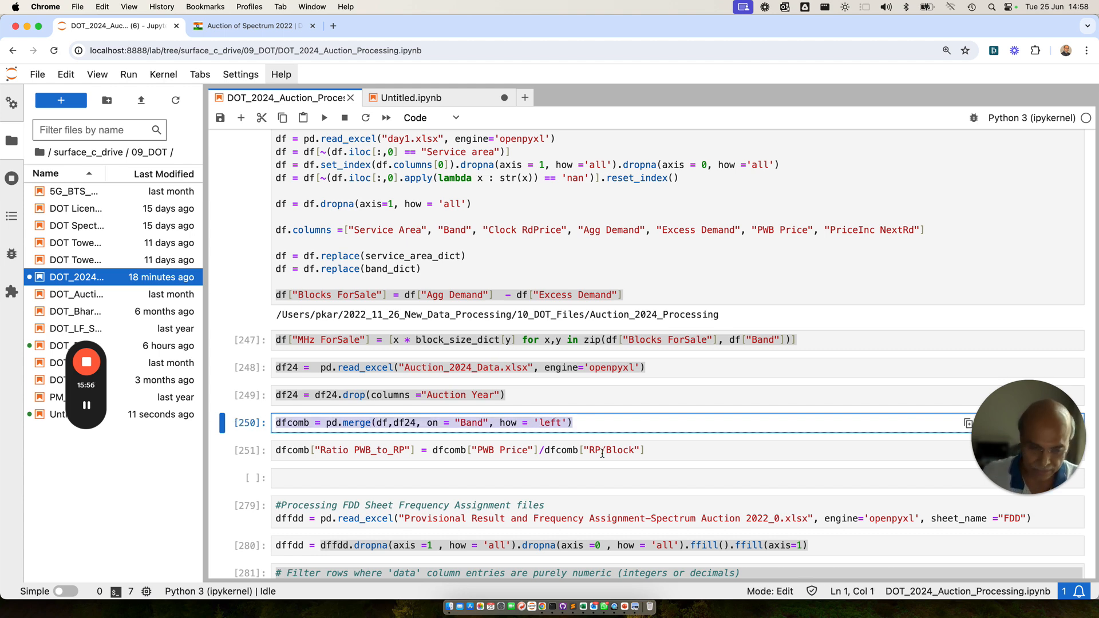
Step: In Untitled.ipynb, replace the df24 display cell with the copied left merge of df and df24 on "Band", and run it
left_click(450, 102)
scroll(521, 416, "up", 3)
scroll(521, 417, "down", 1)
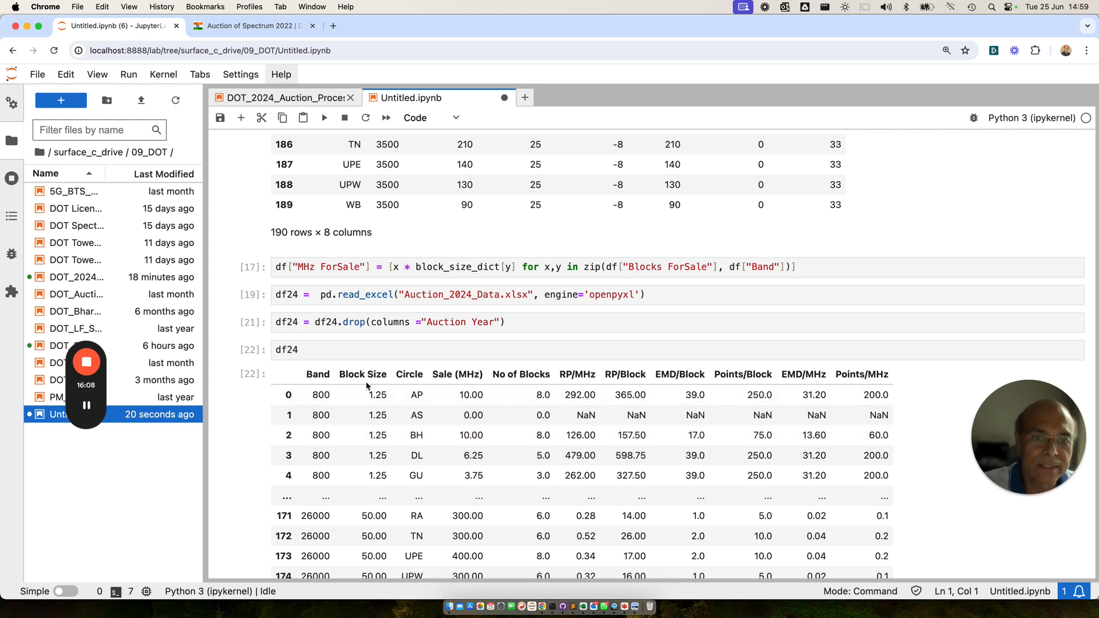
scroll(461, 327, "up", 5)
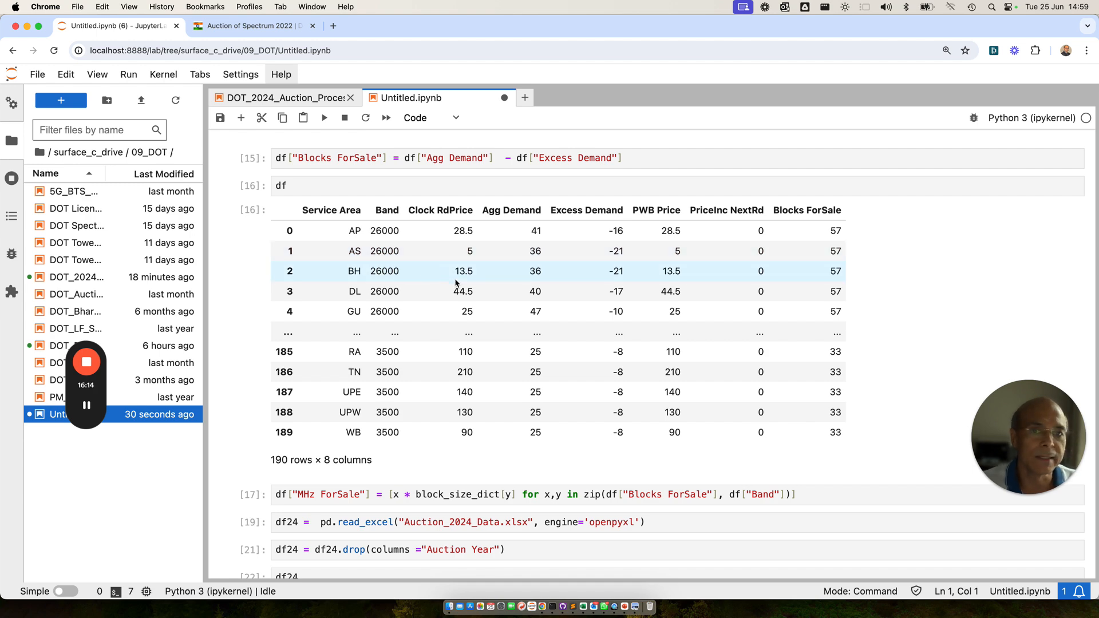
scroll(641, 297, "down", 5)
scroll(642, 297, "down", 1)
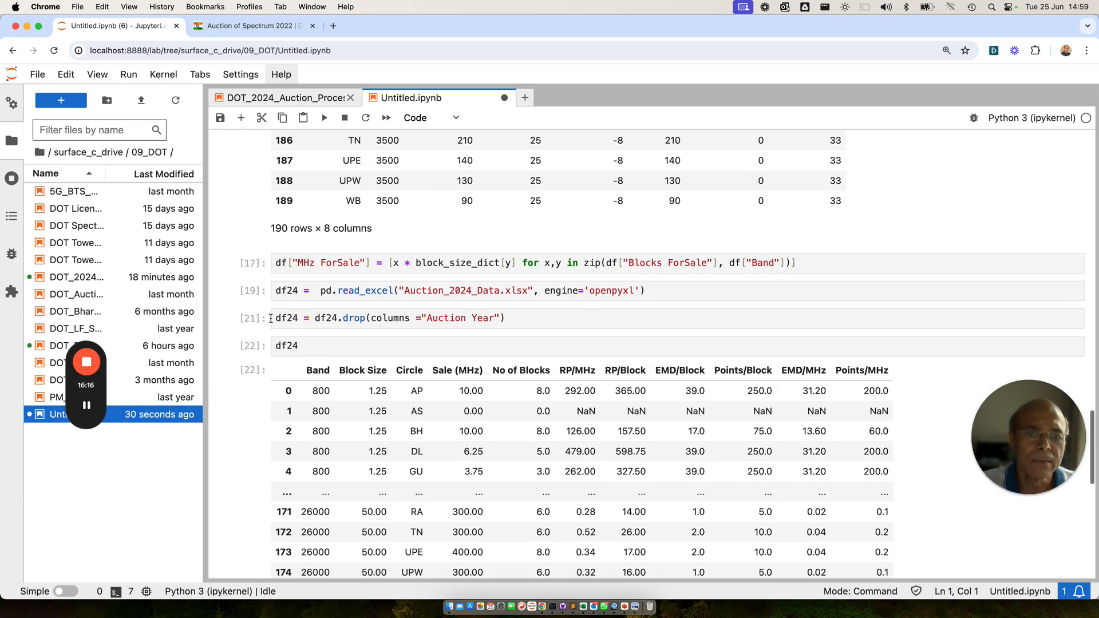
left_click_drag(314, 346, 267, 344)
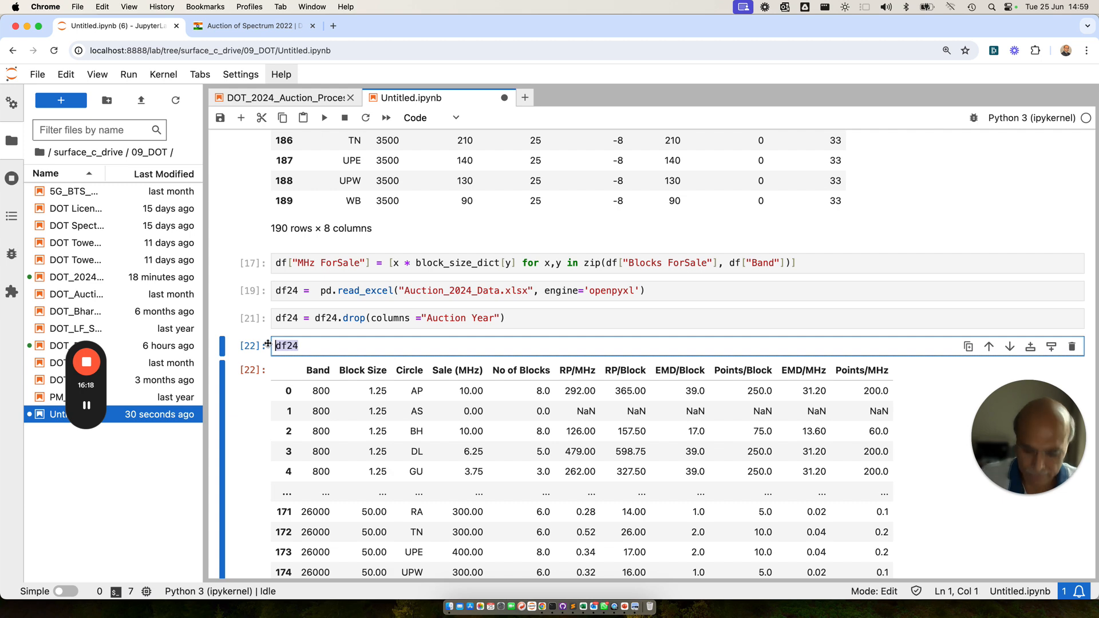
key("super+v")
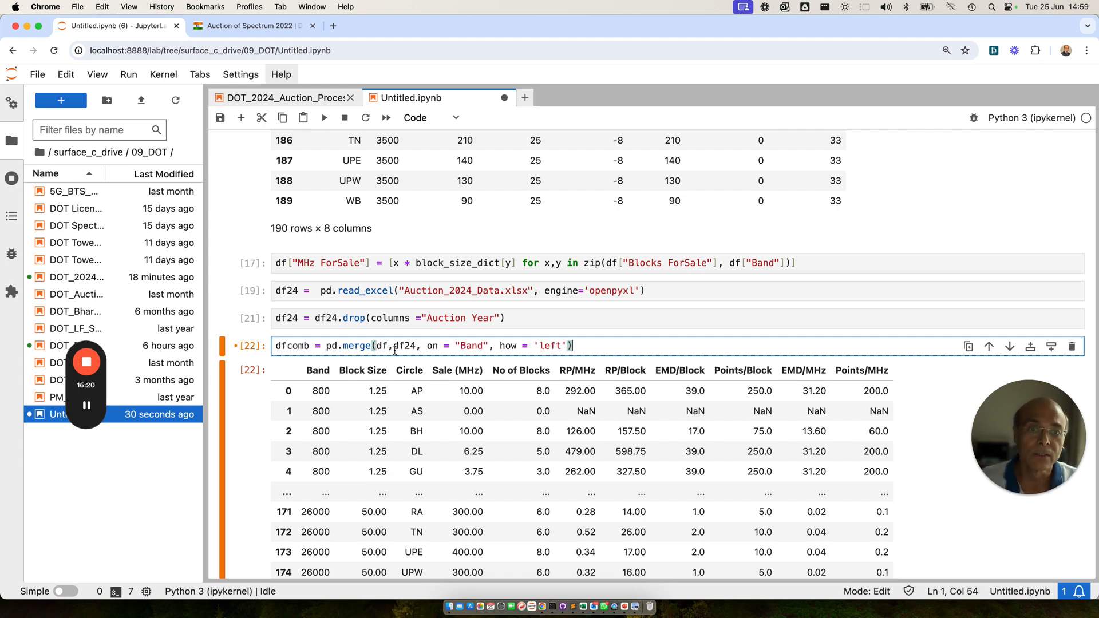
scroll(389, 327, "up", 5)
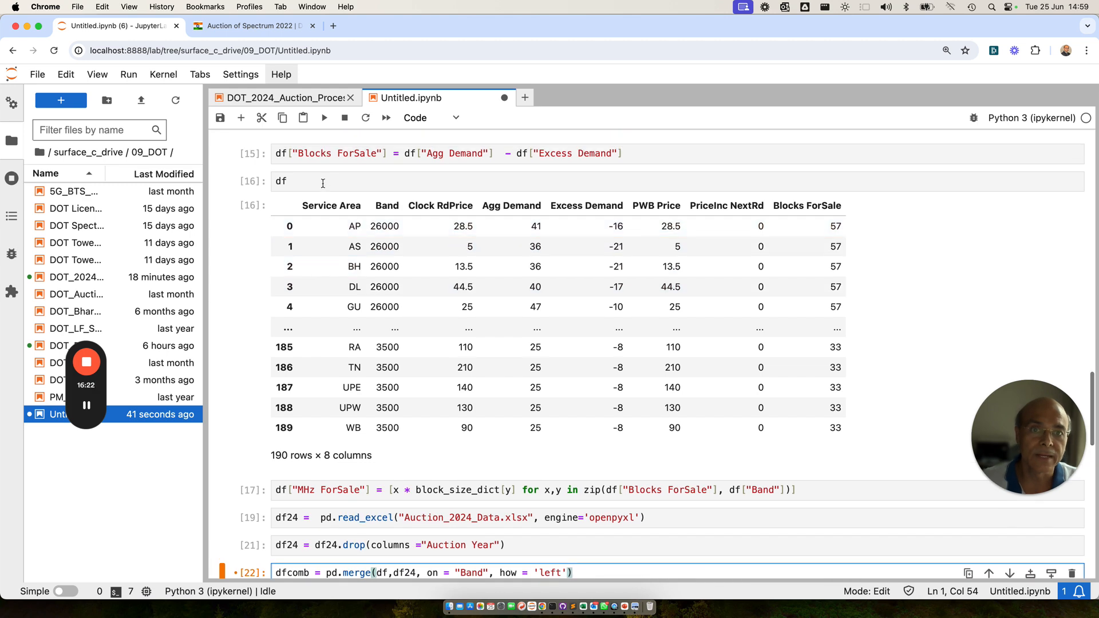
scroll(417, 338, "down", 3)
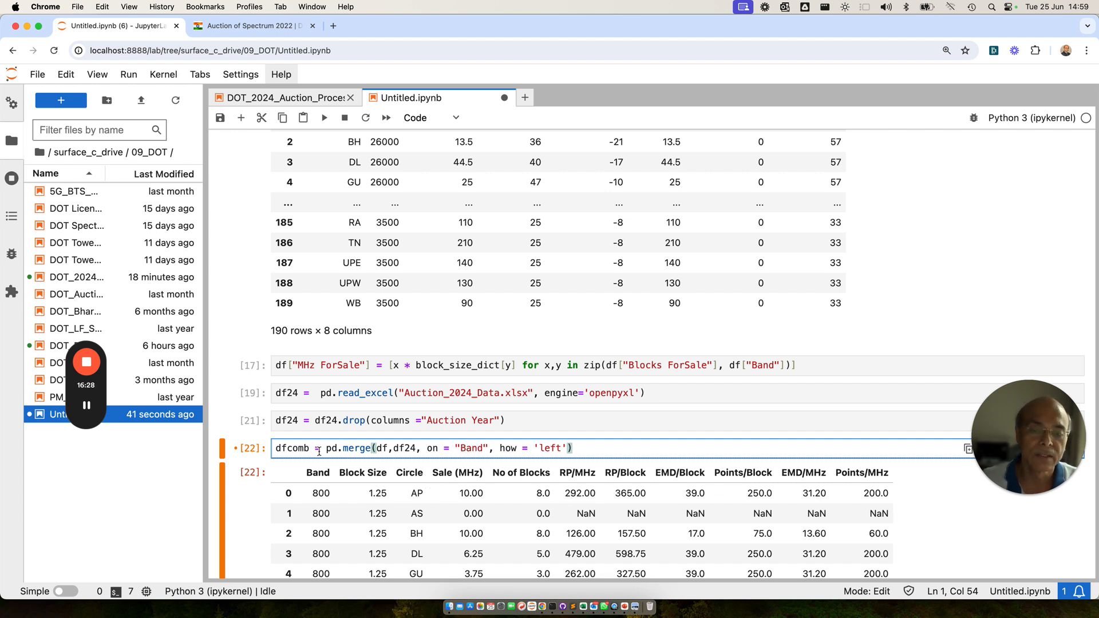
left_click(379, 451)
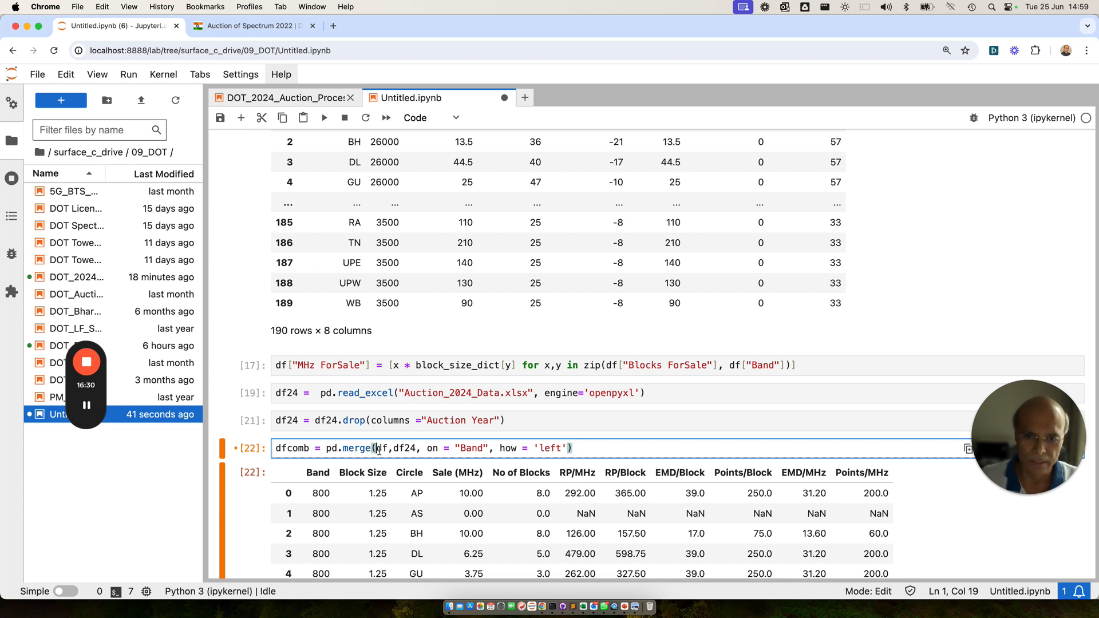
key("shift+Return")
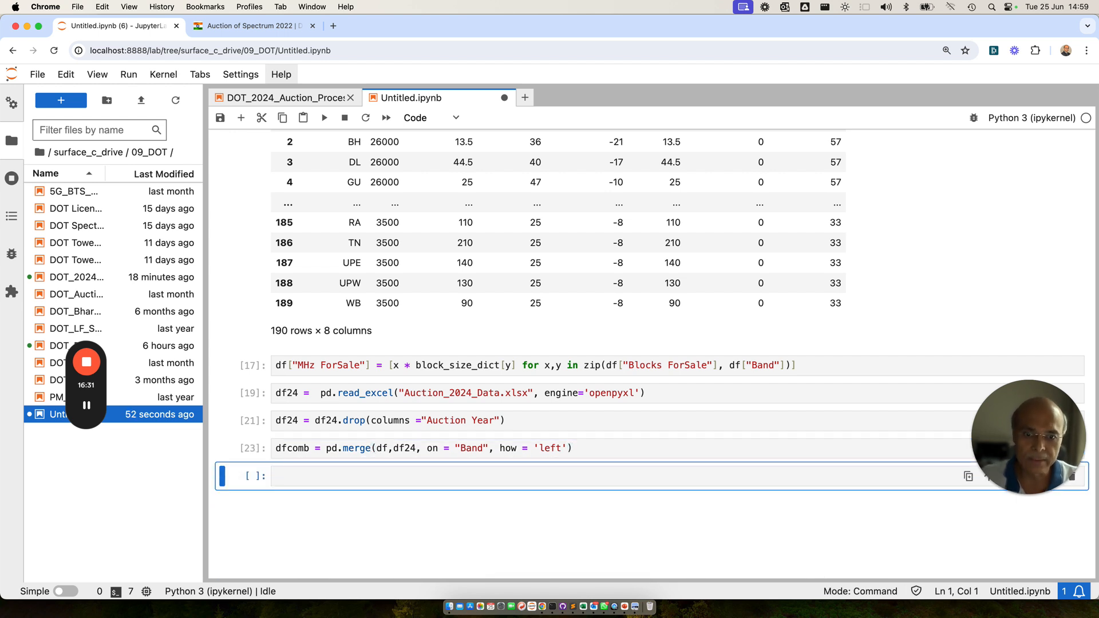
Step: Display the merged dfcomb dataframe from a new cell below the merge
double_click(305, 449)
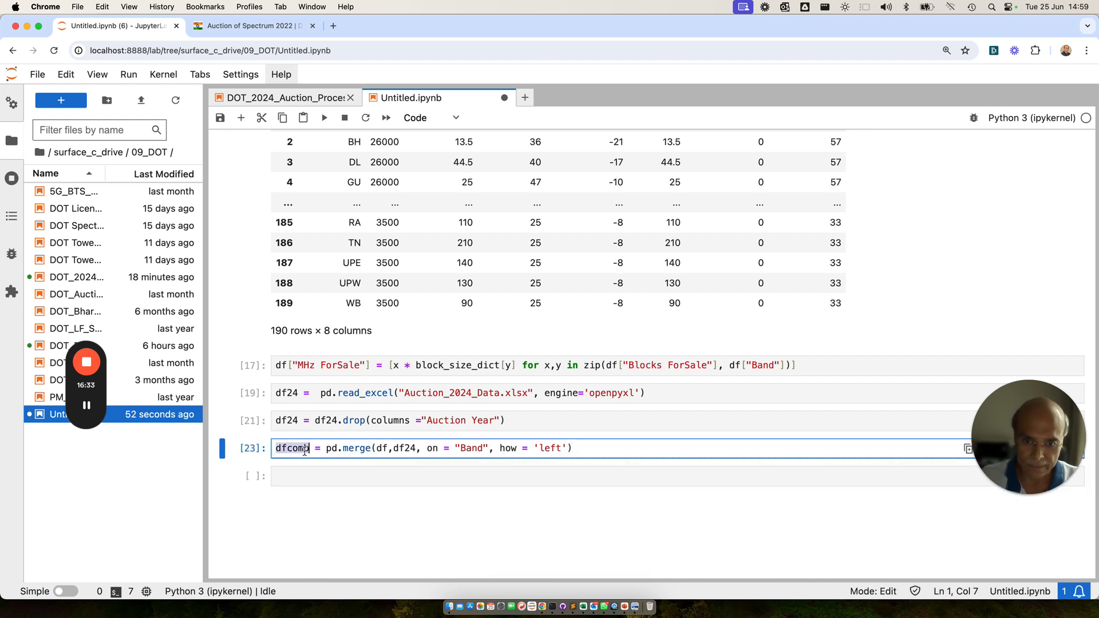
left_click(292, 480)
type("dfcomb")
key("shift+Return")
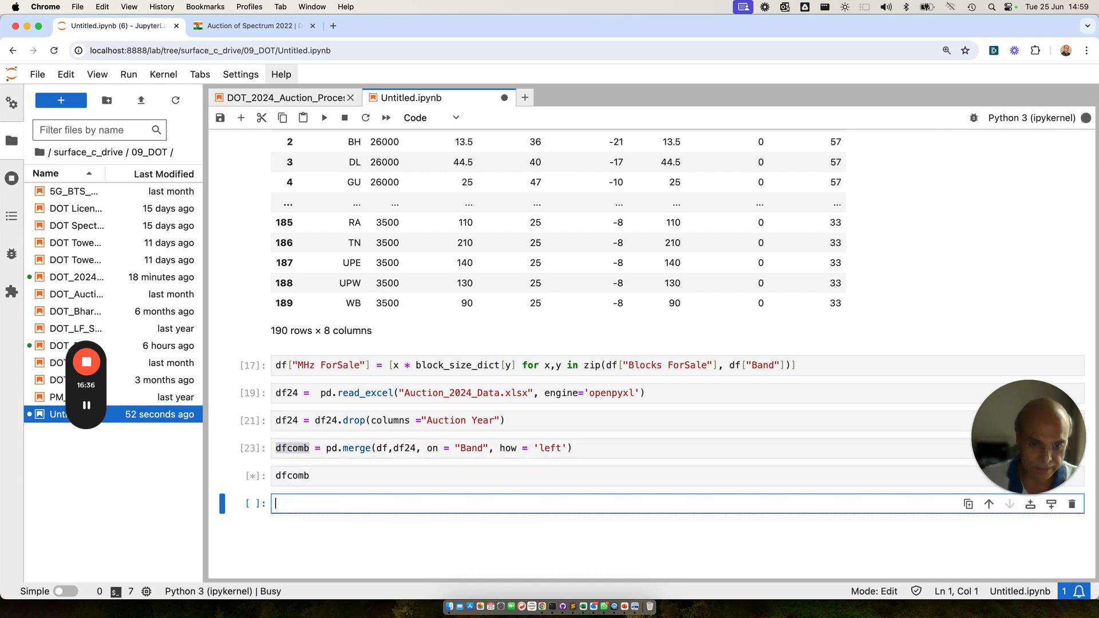
Step: Examine the rows and columns of the merged dfcomb output and compare them with the original df table
scroll(720, 379, "right", 3)
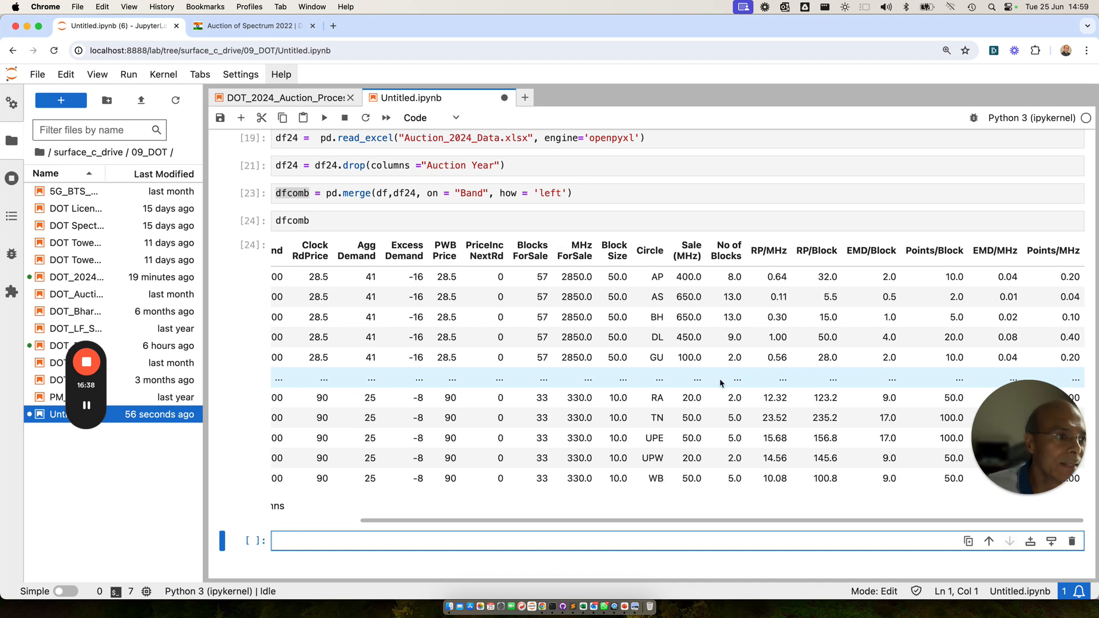
scroll(720, 378, "left", 3)
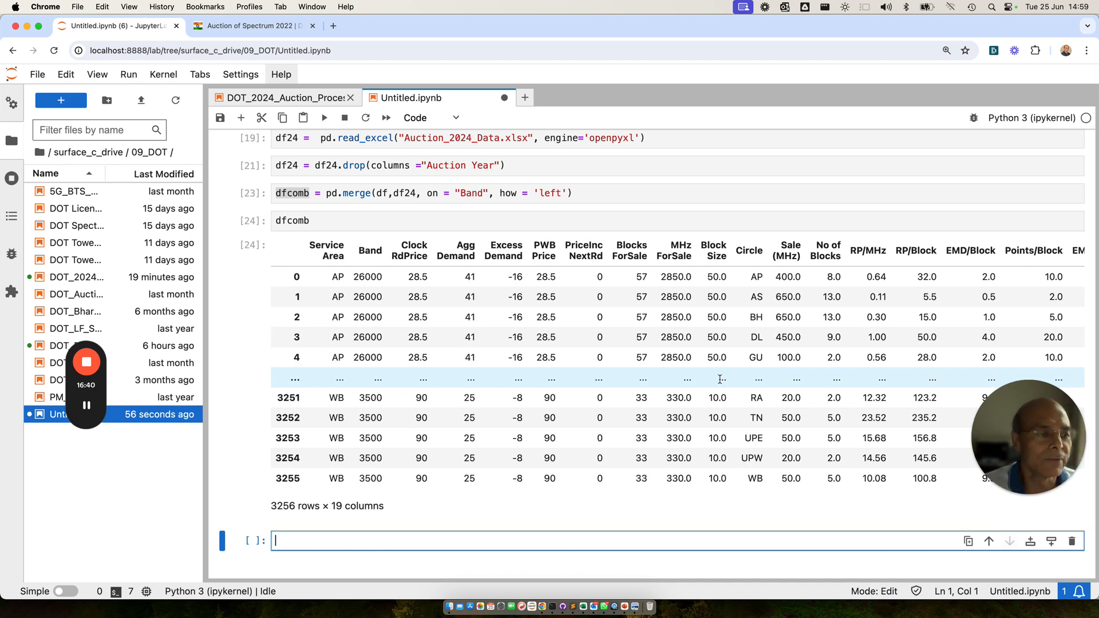
scroll(420, 237, "up", 10)
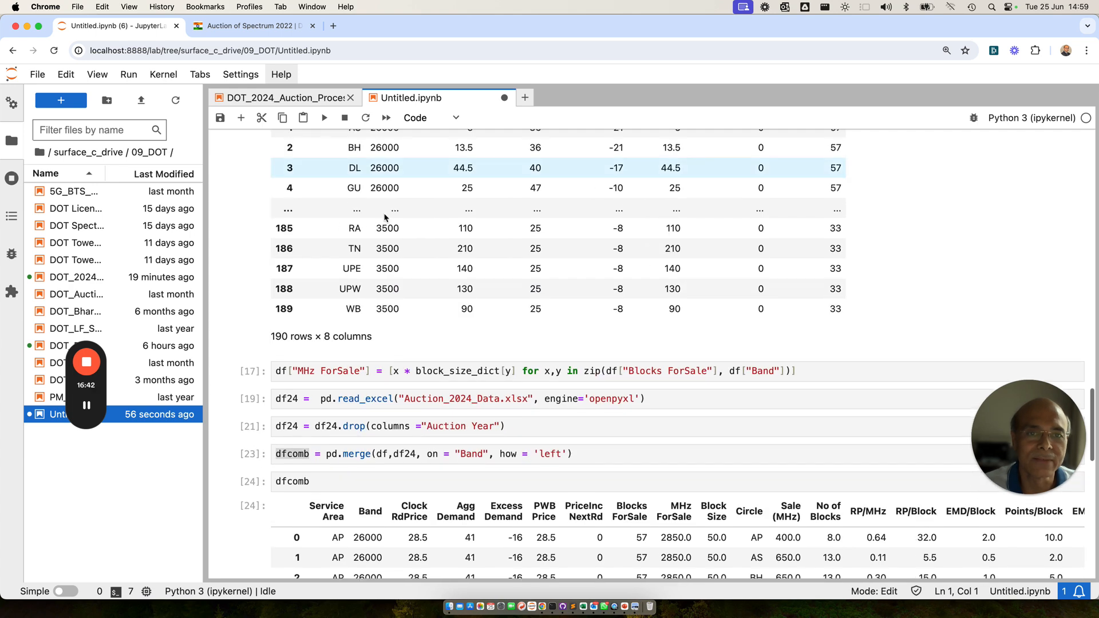
scroll(466, 321, "down", 10)
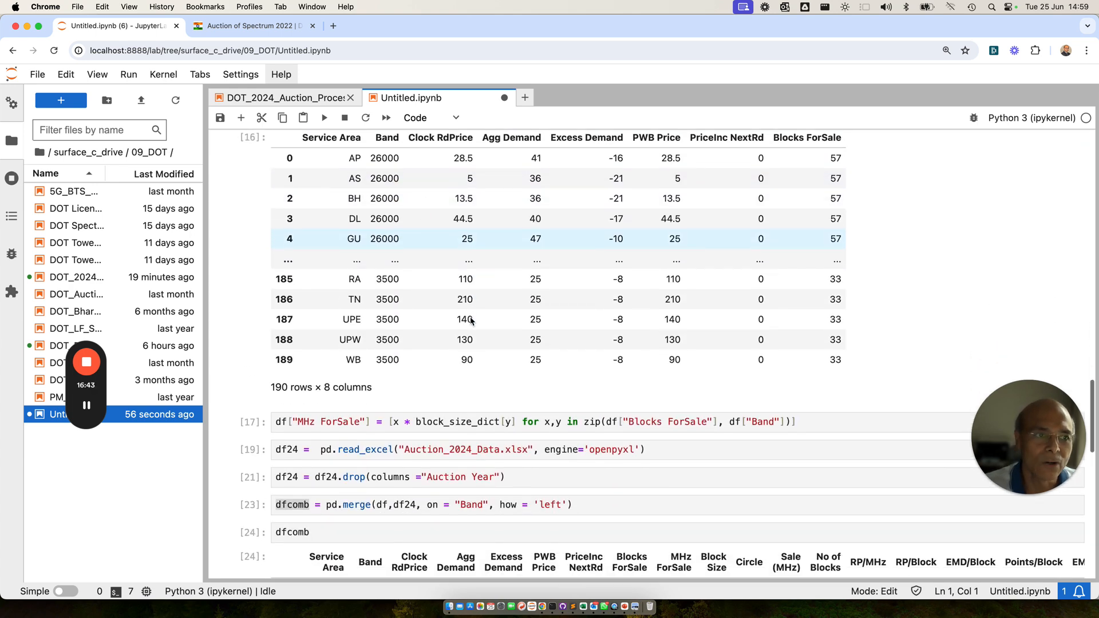
scroll(758, 320, "up", 10)
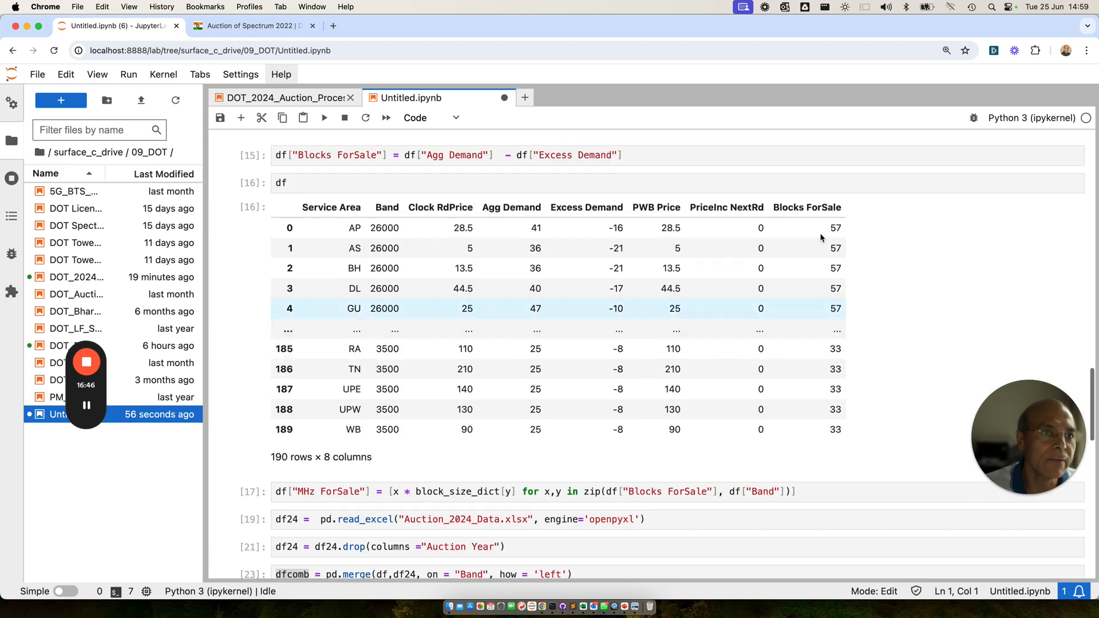
scroll(720, 369, "down", 7)
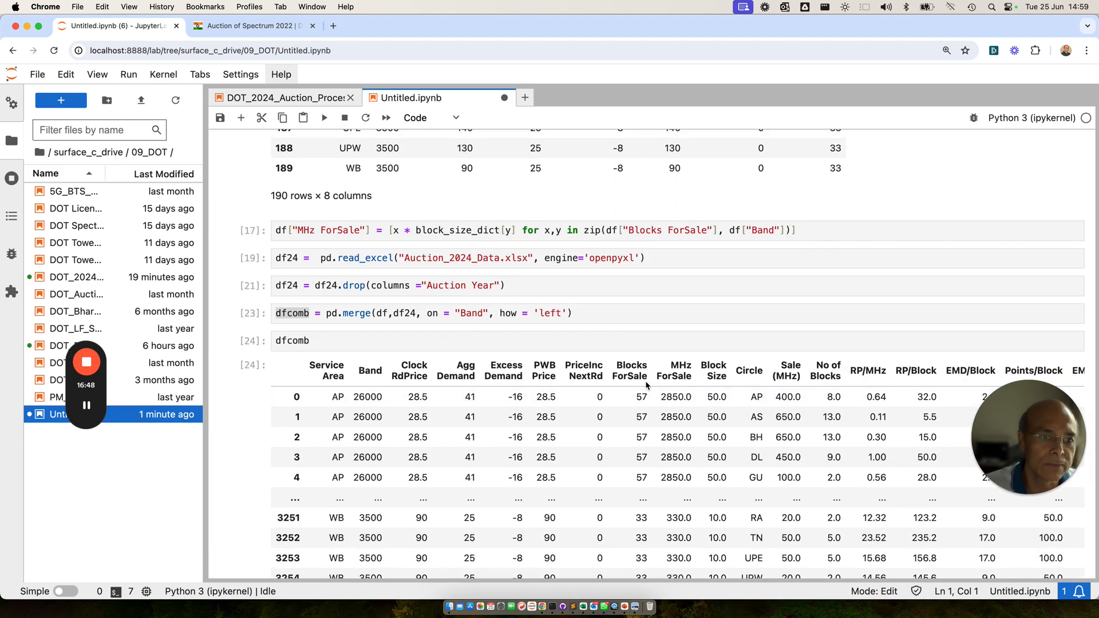
scroll(647, 401, "down", 1)
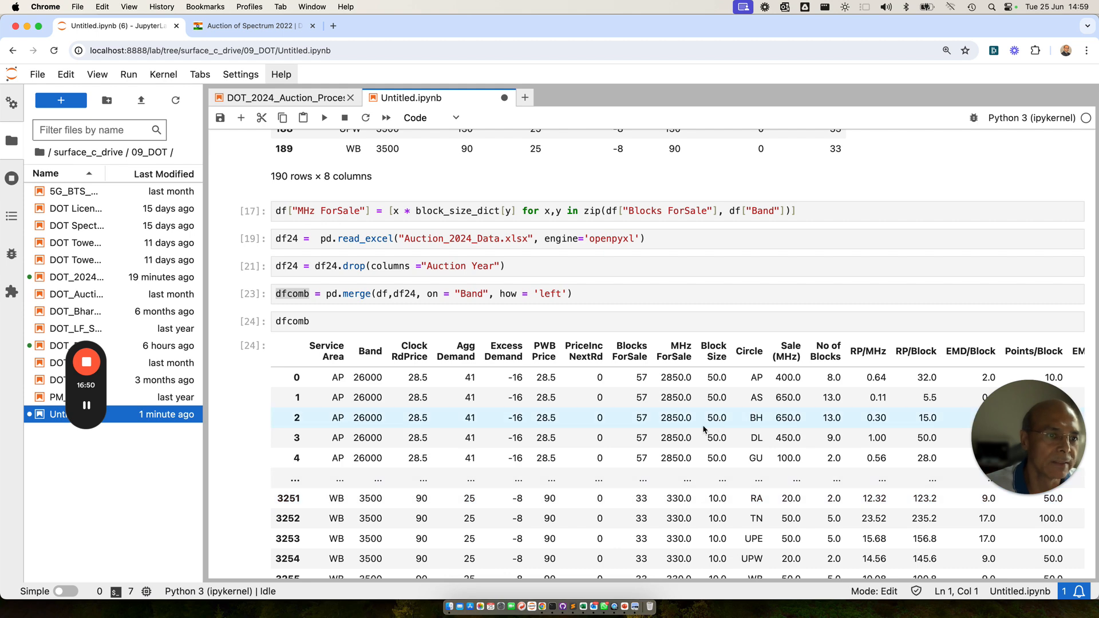
scroll(704, 429, "right", 3)
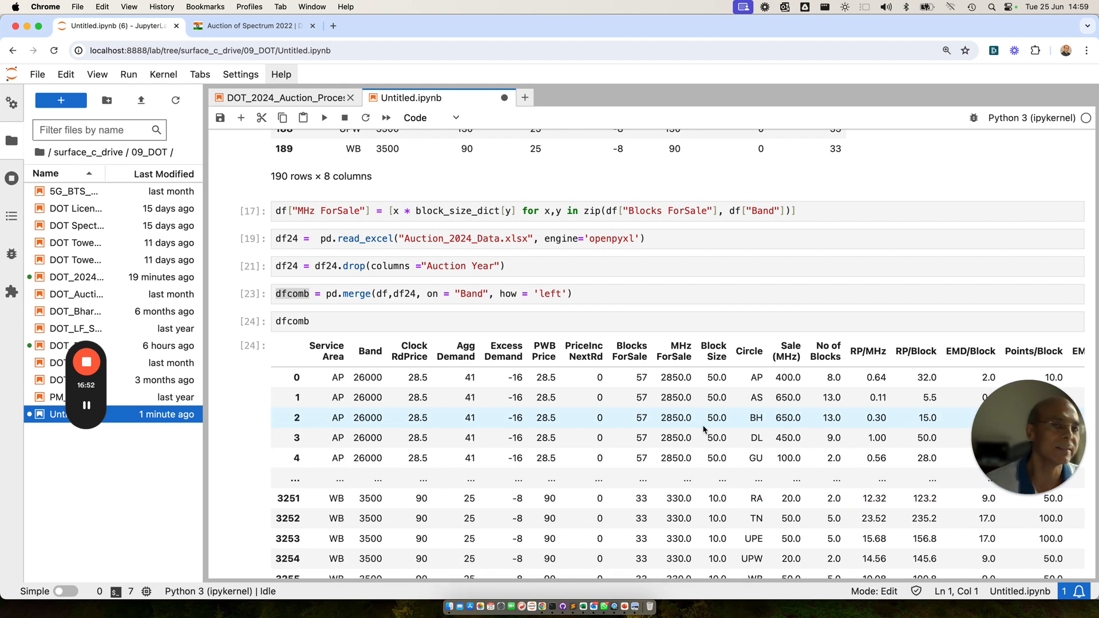
scroll(704, 429, "up", 2)
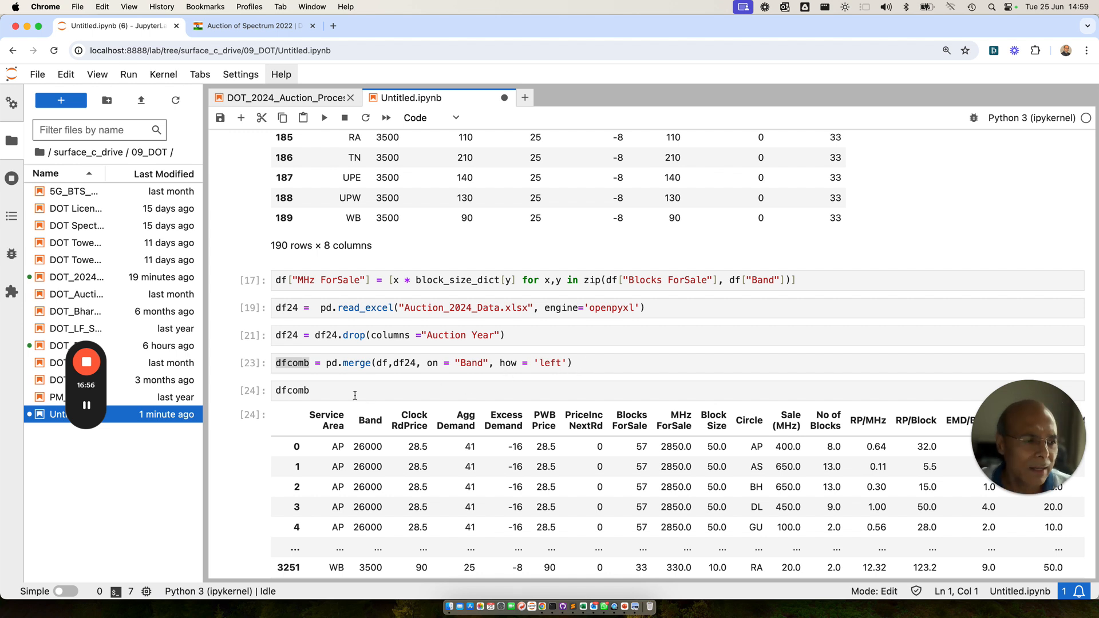
scroll(355, 395, "down", 2)
Step: Copy the dfcomb["Ratio PWB_to_RP"] calculation line from the DOT_2024_Auction_Processing notebook
left_click(312, 102)
scroll(407, 412, "down", 2)
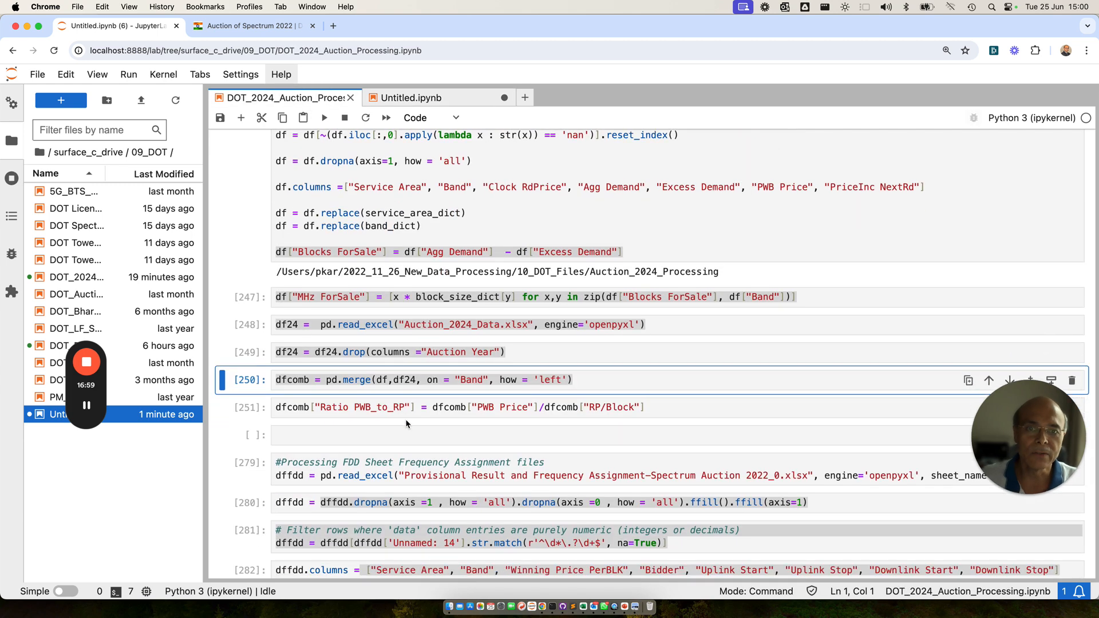
left_click_drag(678, 404, 310, 396)
key("super+c")
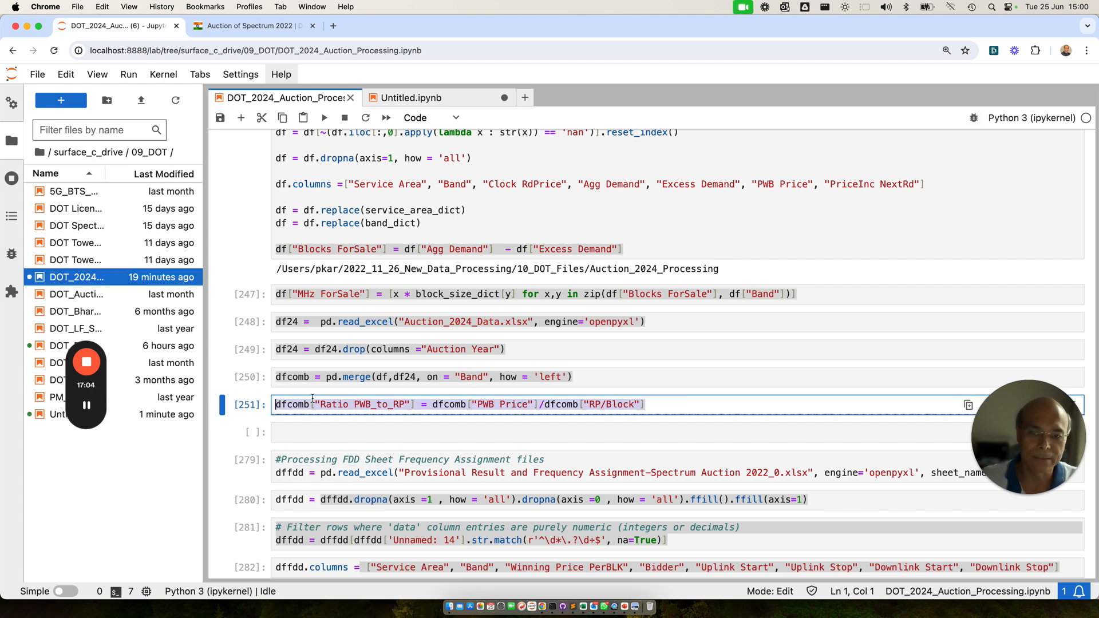
Step: In Untitled.ipynb, replace the dfcomb display cell with the copied "Ratio PWB_to_RP" calculation, PWB Price divided by RP/Block, and run it
left_click(403, 98)
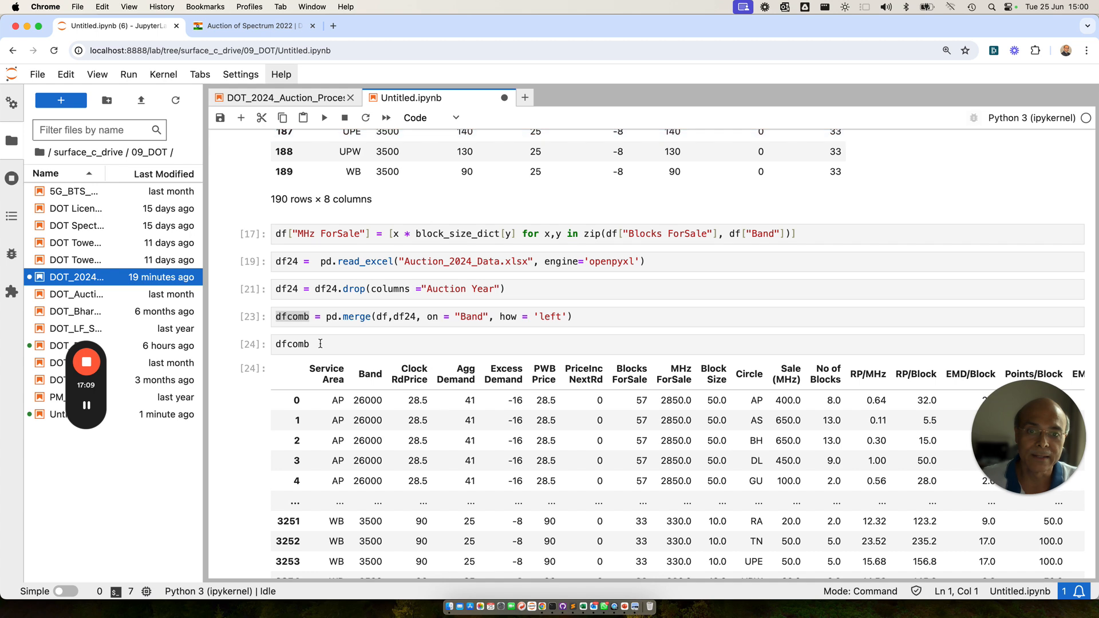
left_click(293, 343)
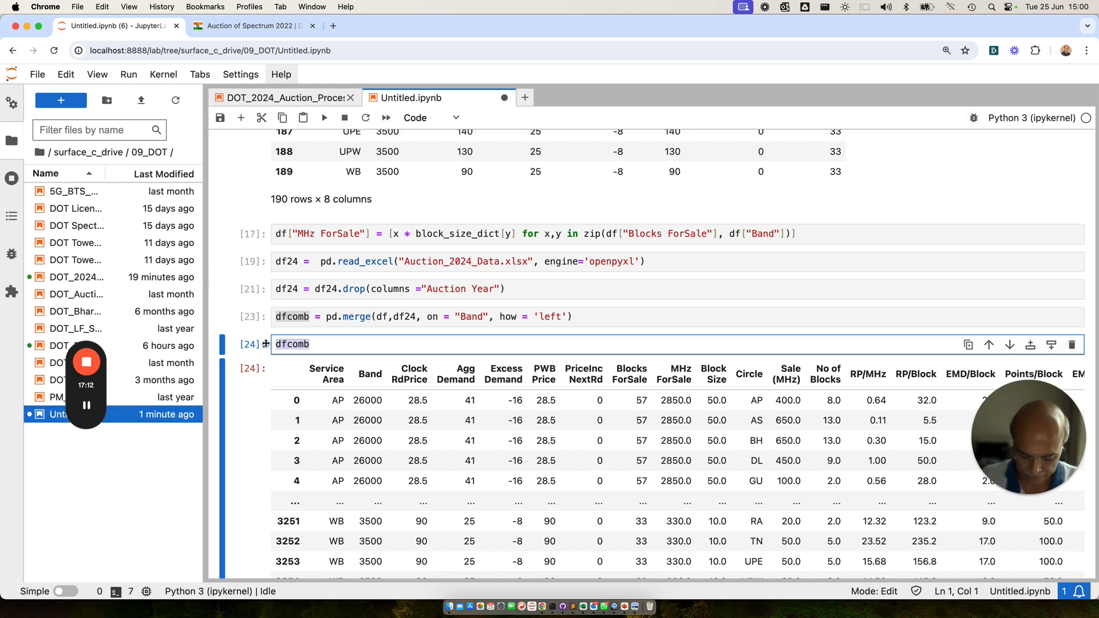
key("super+v")
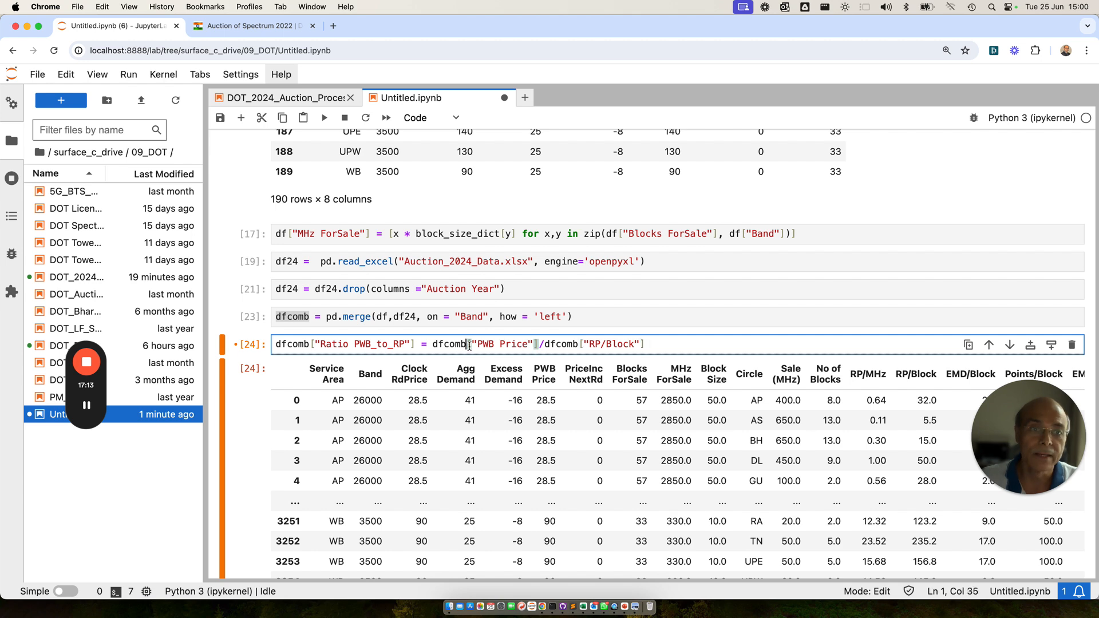
key("shift+Return")
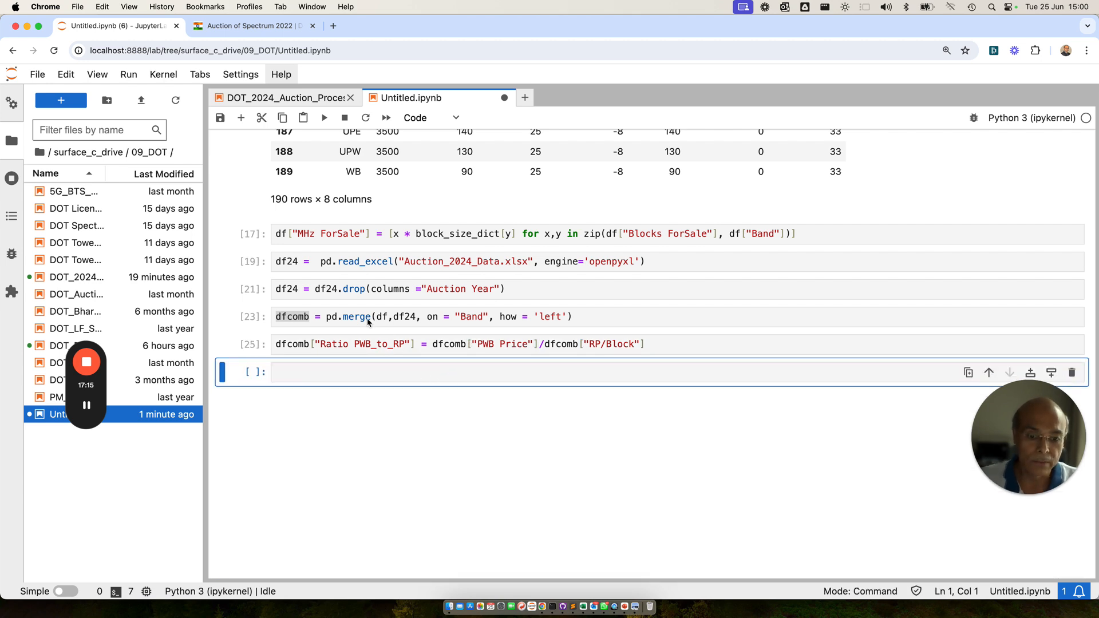
Step: Display dfcomb again from a new cell and examine its "Ratio PWB_to_RP" column
double_click(295, 346)
key("ctrl+c")
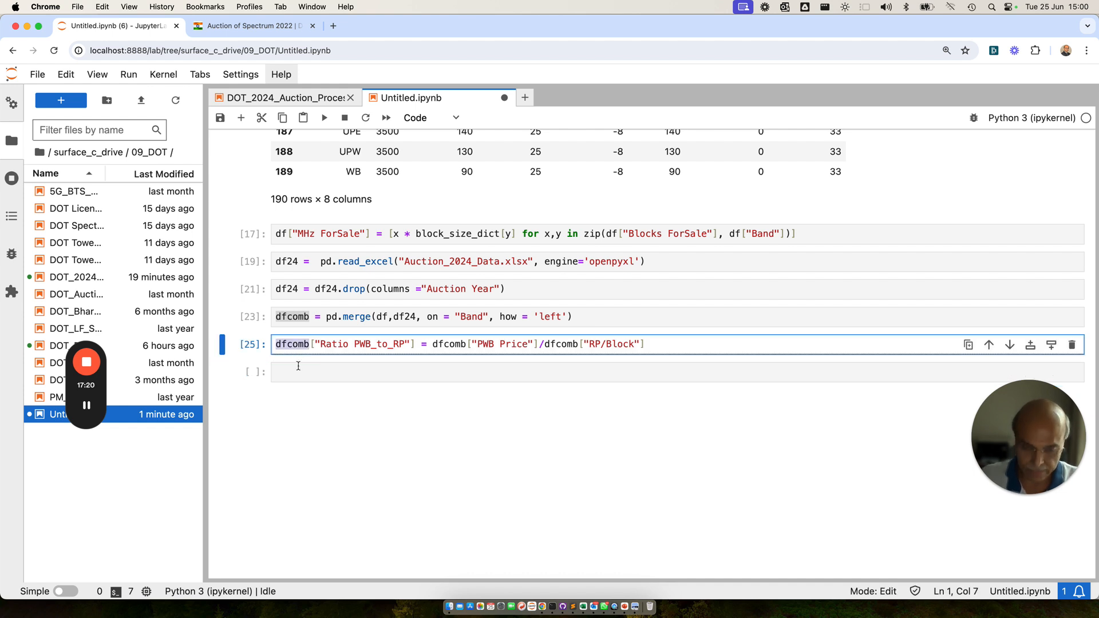
left_click(296, 371)
key("ctrl+v")
key("shift+Return")
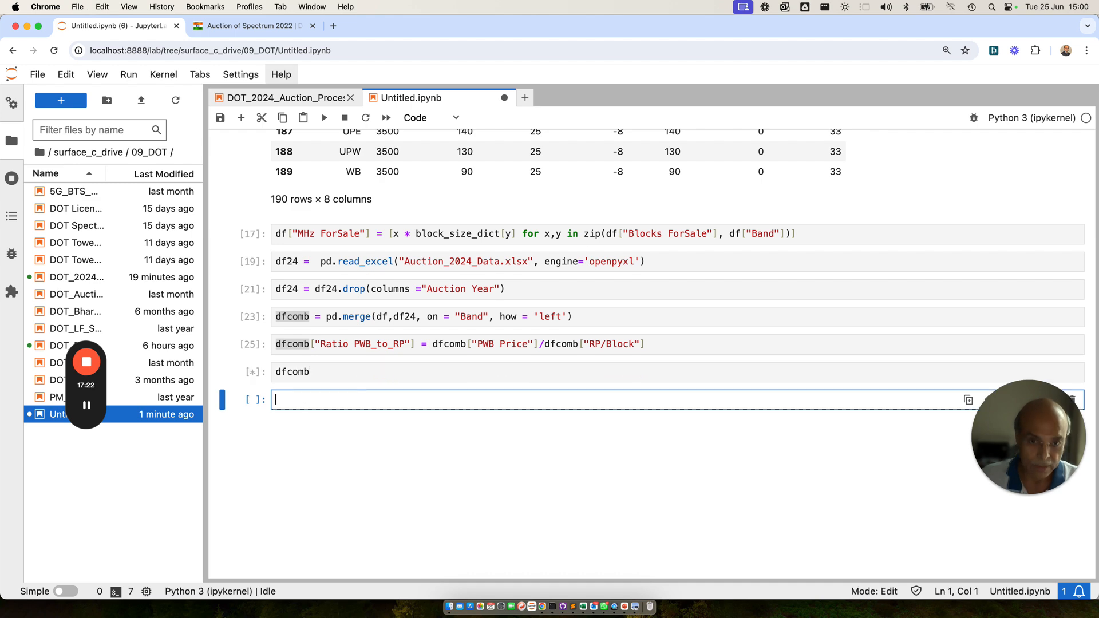
scroll(741, 352, "up", 5)
scroll(740, 352, "right", 10)
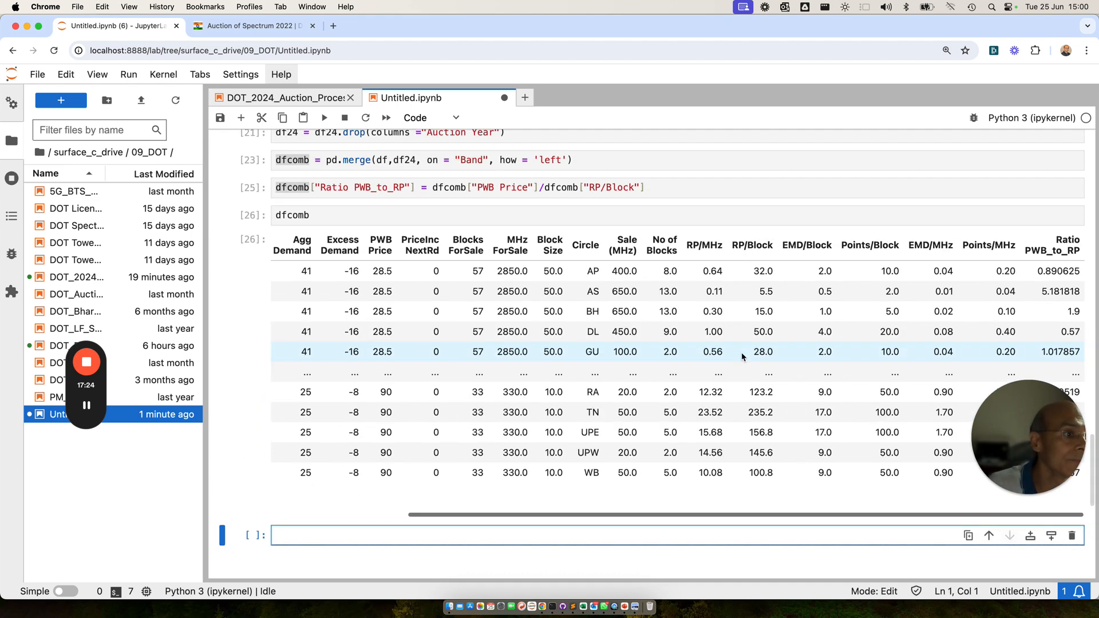
scroll(1067, 252, "left", 1)
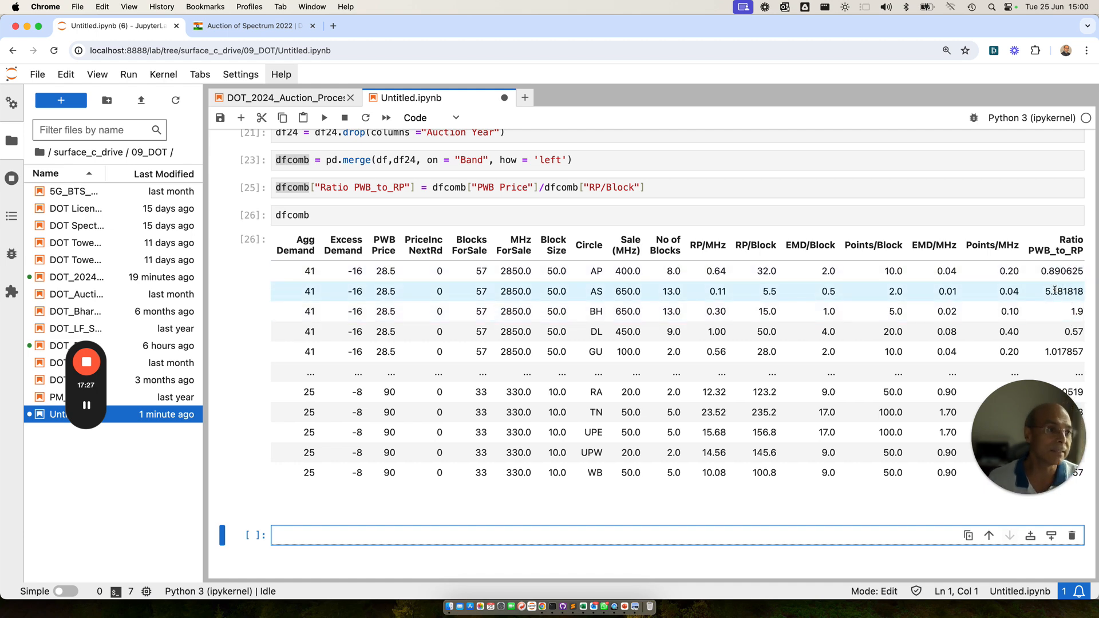
scroll(1050, 276, "down", 1)
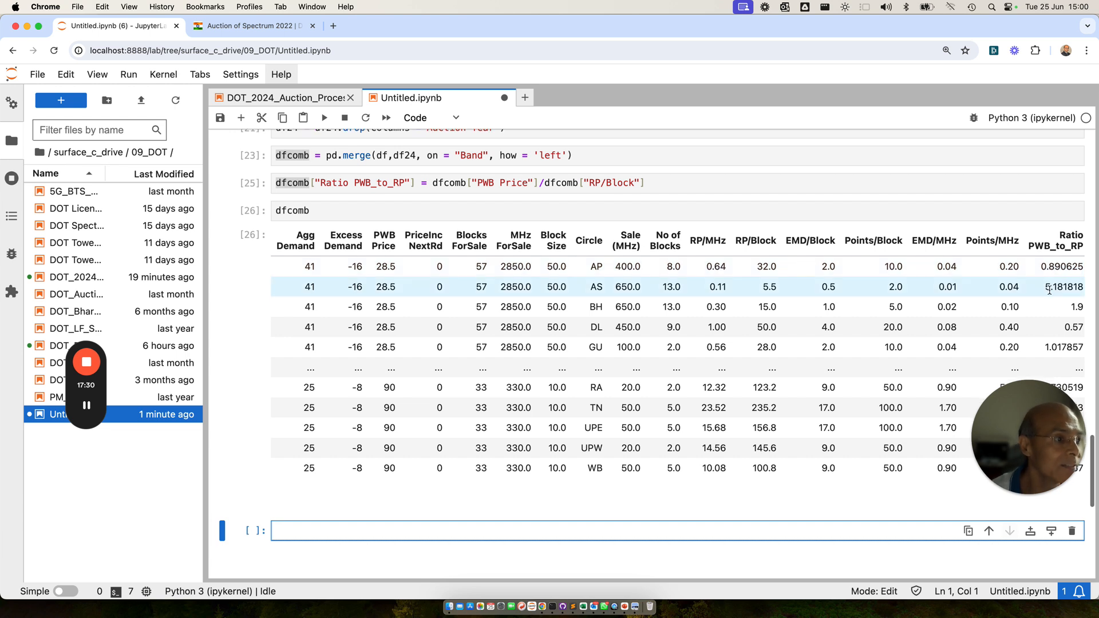
Step: Save Untitled.ipynb and review its cells from the lookup dictionaries through to the dfcomb output
left_click_drag(1031, 449, 450, 534)
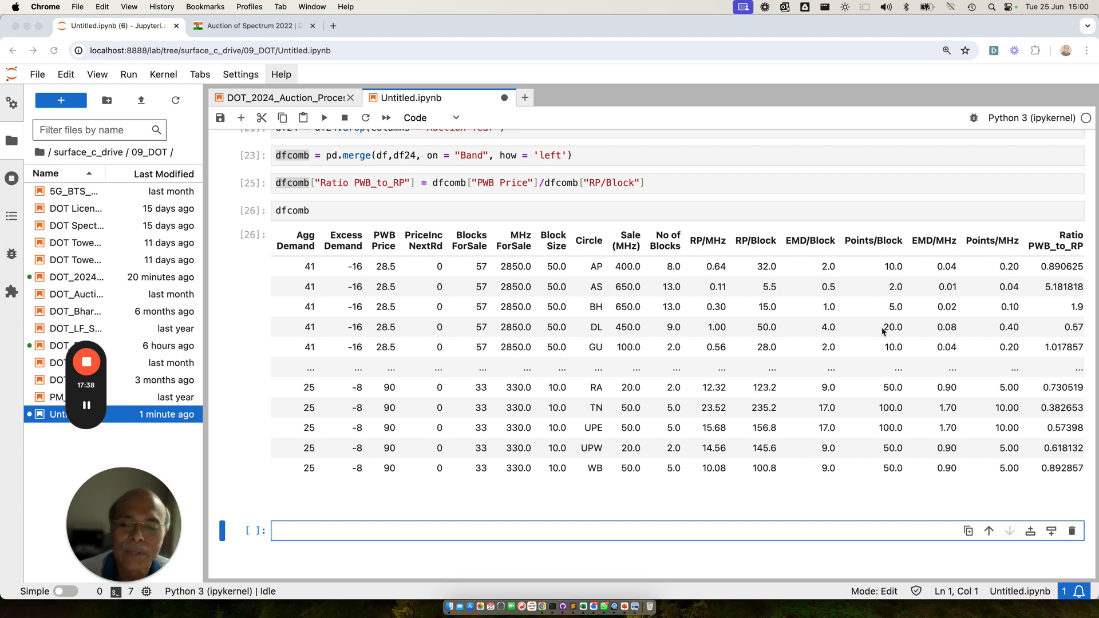
key("super+s")
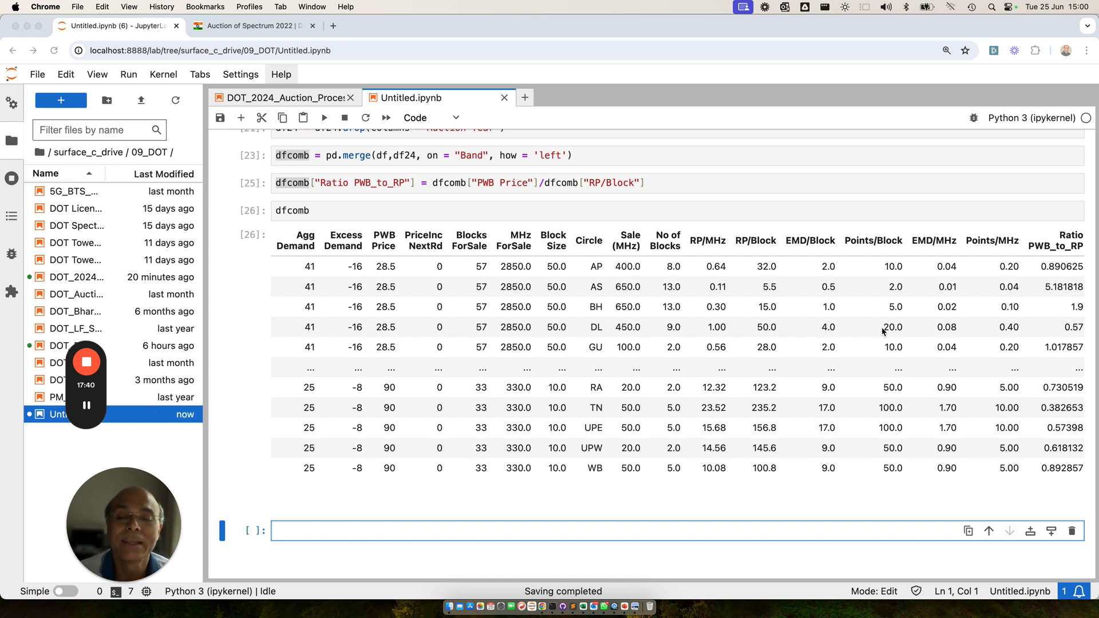
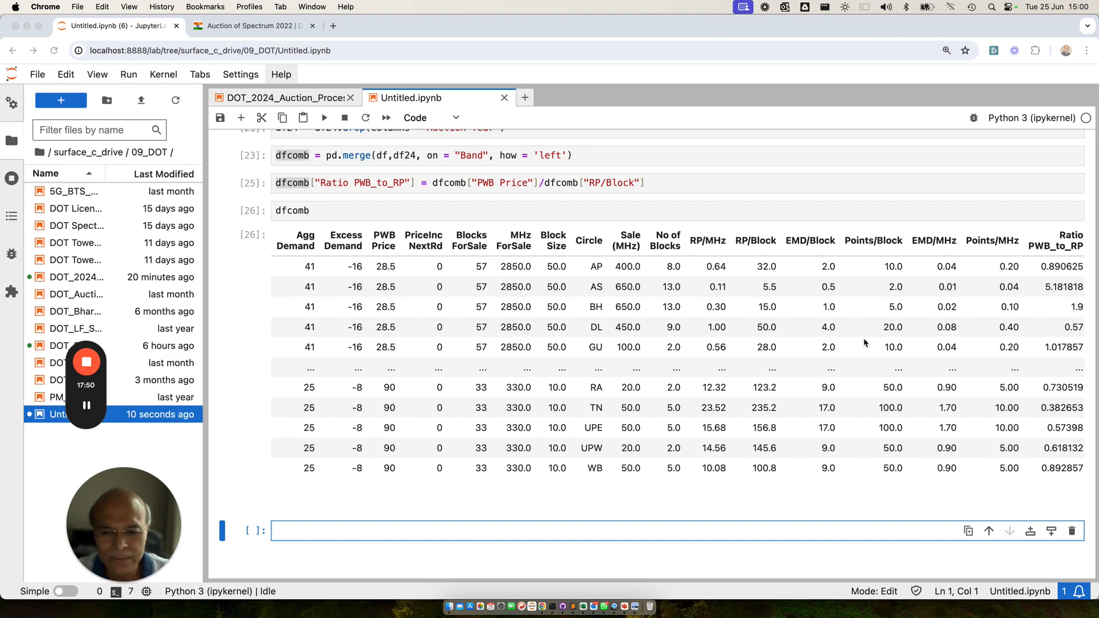
scroll(646, 336, "up", 20)
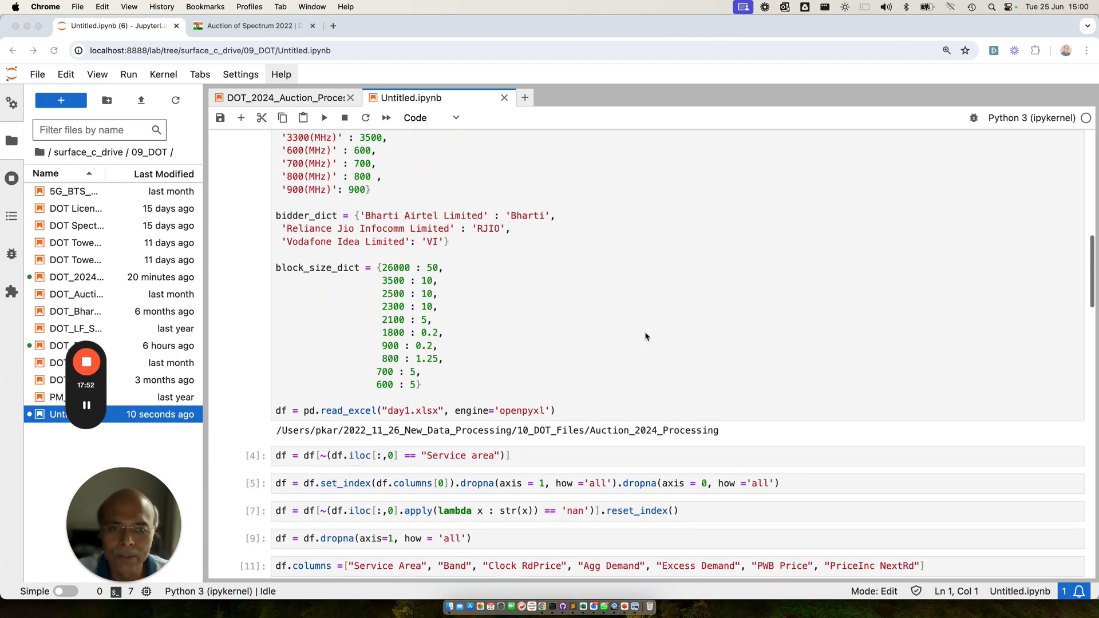
scroll(646, 337, "down", 20)
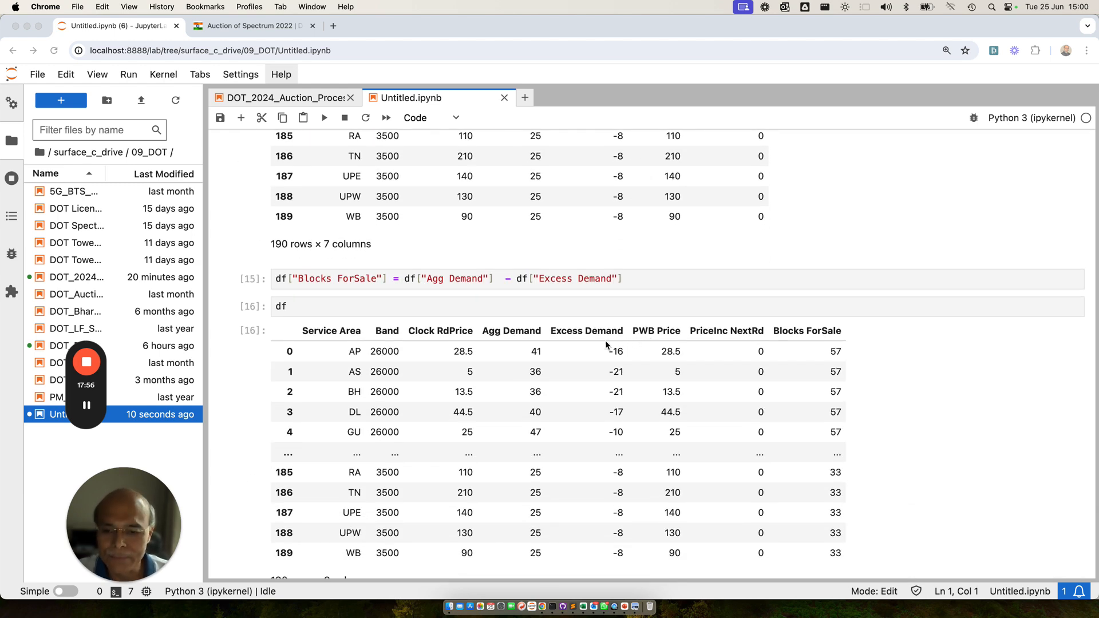
scroll(611, 342, "down", 5)
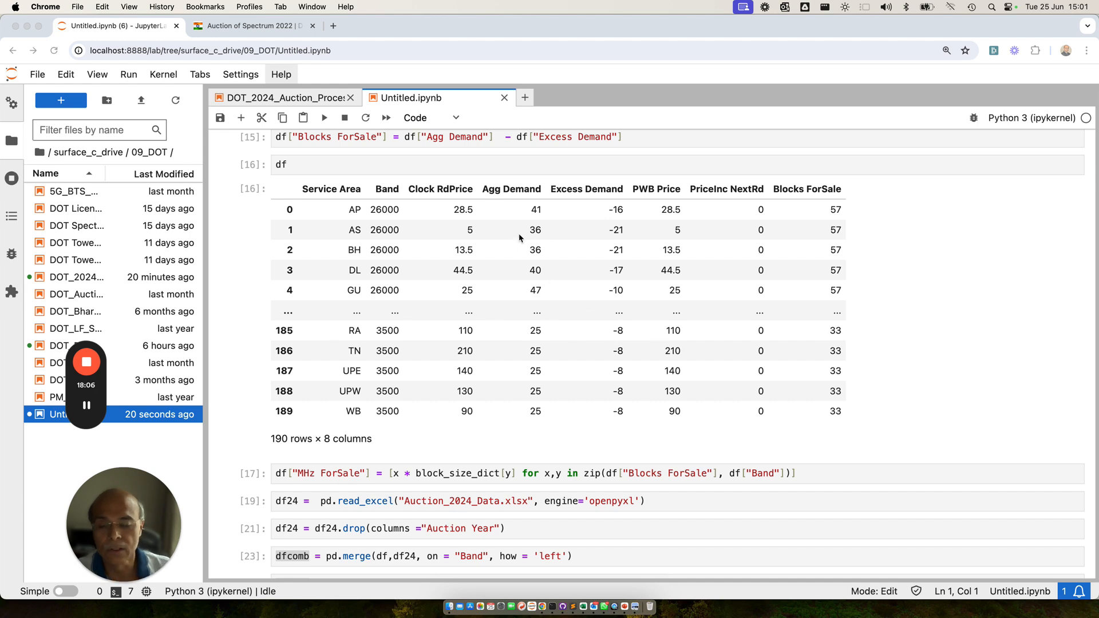
scroll(524, 247, "down", 19)
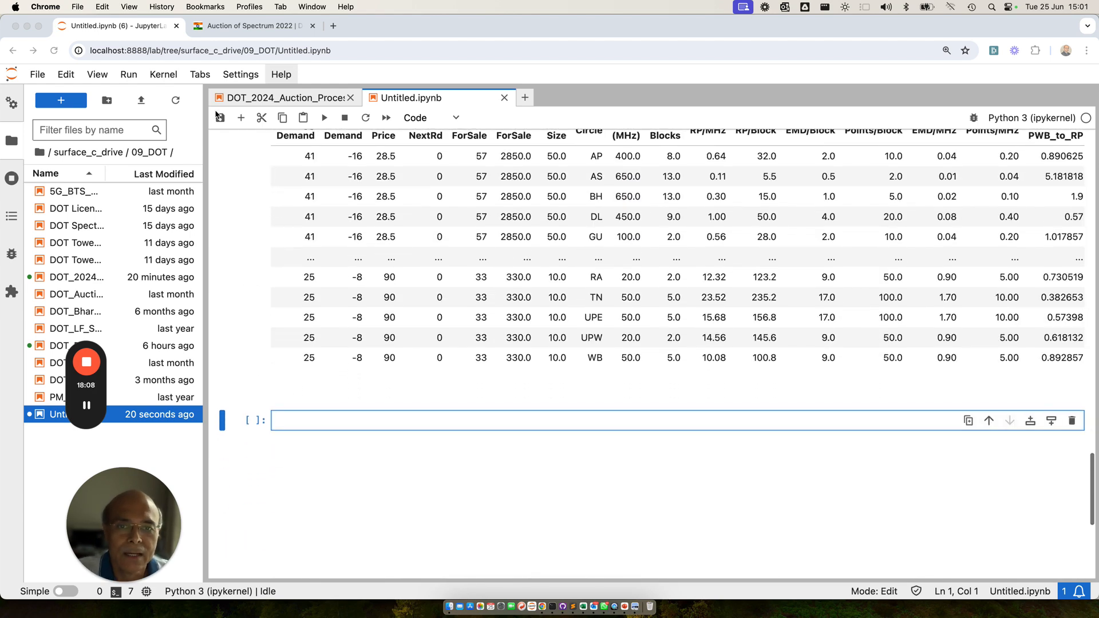
Step: In the DOT_2024_Auction_Processing notebook, locate the cell that reads the FDD sheet and examine the dffdd processing cells below it
left_click(259, 101)
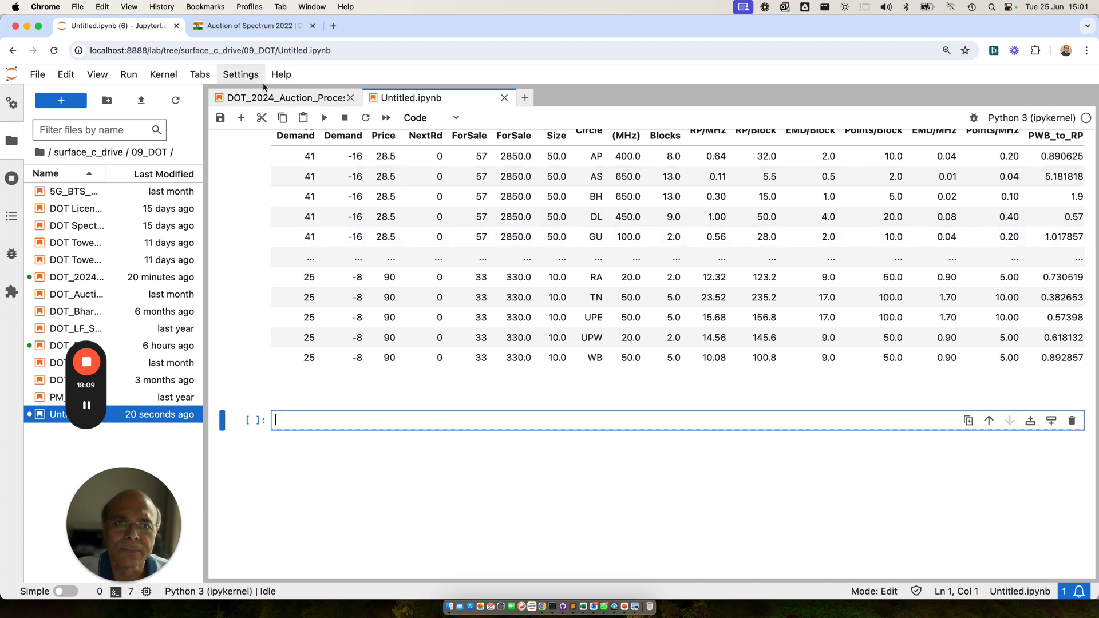
left_click(266, 99)
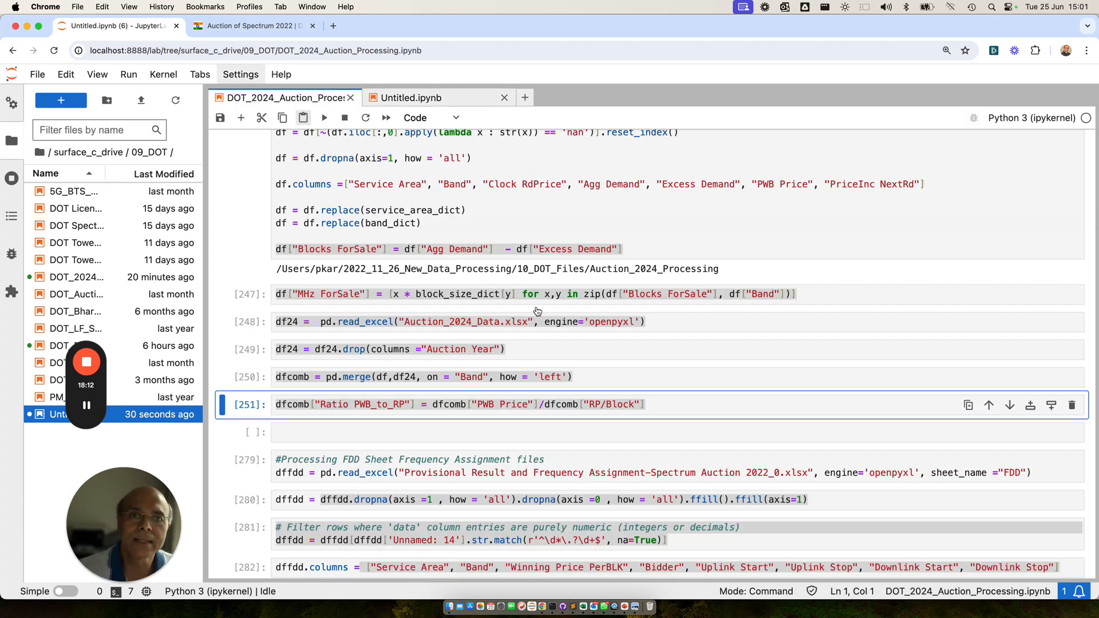
scroll(534, 314, "down", 3)
scroll(535, 313, "down", 1)
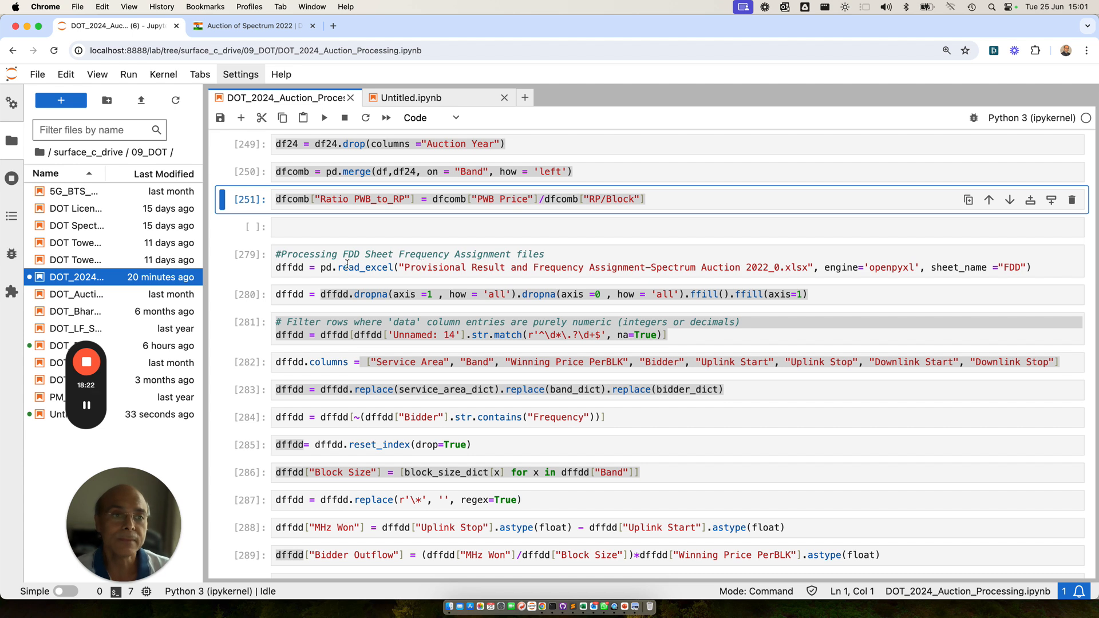
left_click(274, 254)
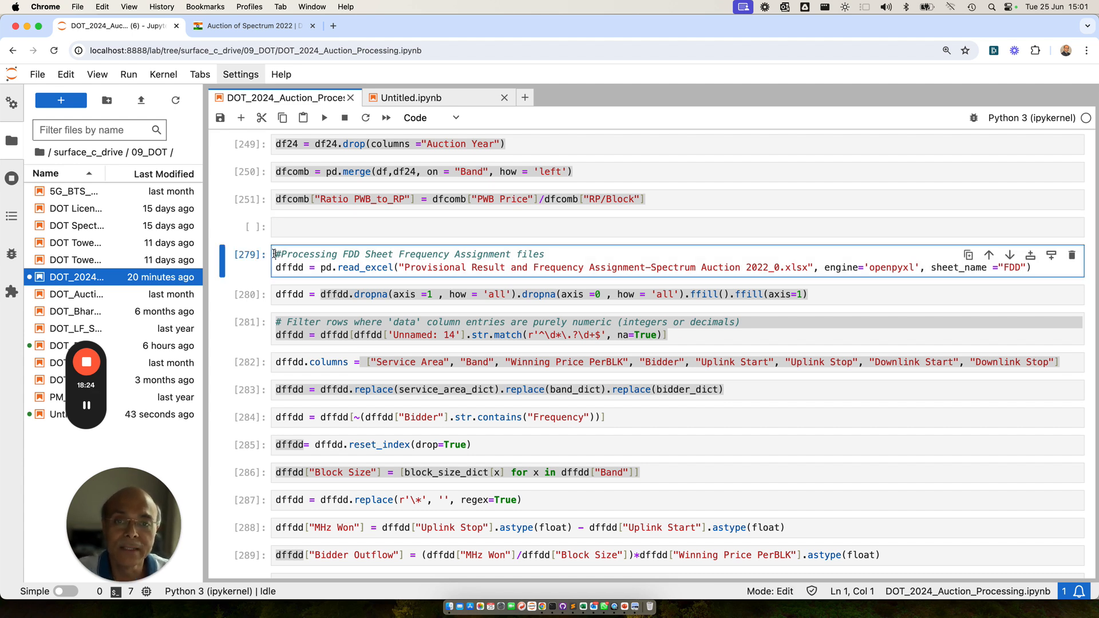
key("ctrl+Up")
left_click(573, 440)
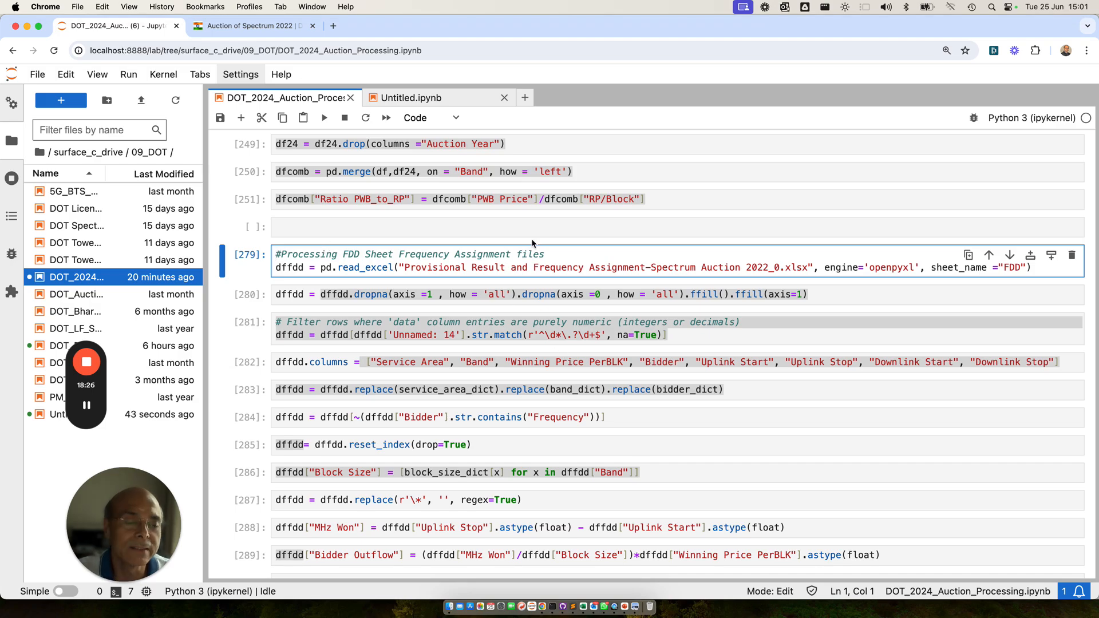
Step: Switch to Excel and examine the FDD sheet of the "Provisional Result and Frequency Assignment-Spectrum Auction 2022_0" workbook
key("ctrl+Up")
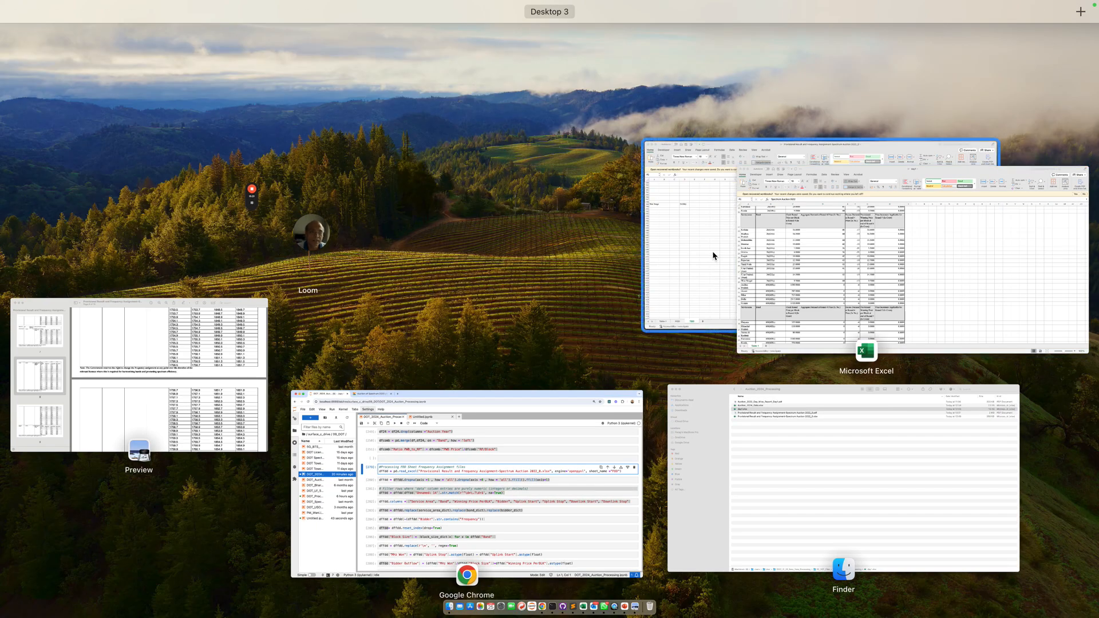
left_click(712, 252)
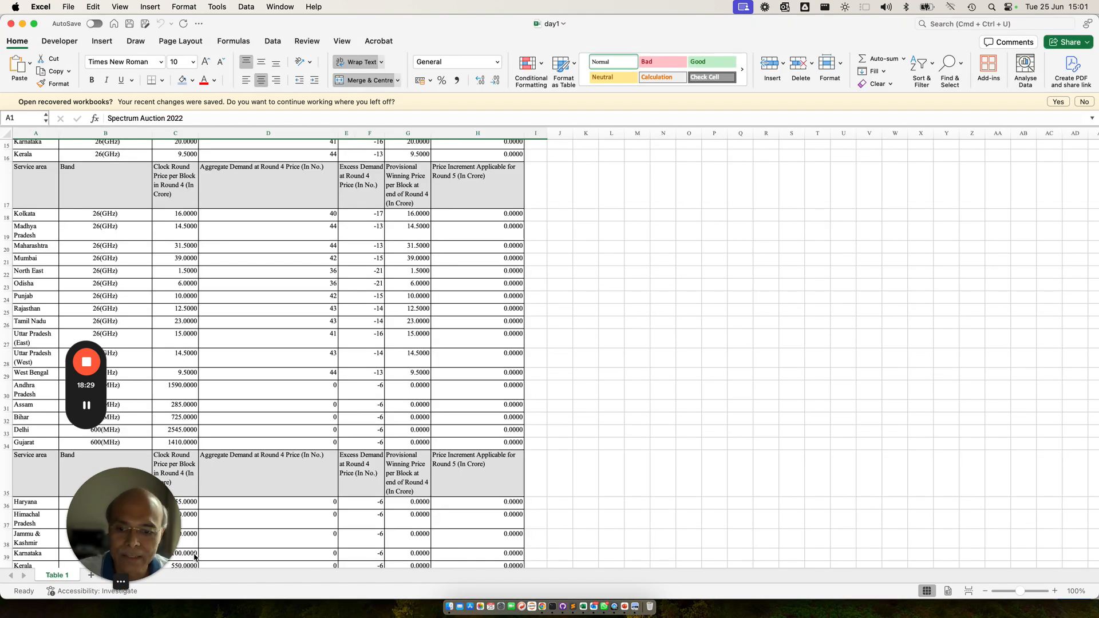
key("super+grave")
left_click_drag(143, 532, 661, 424)
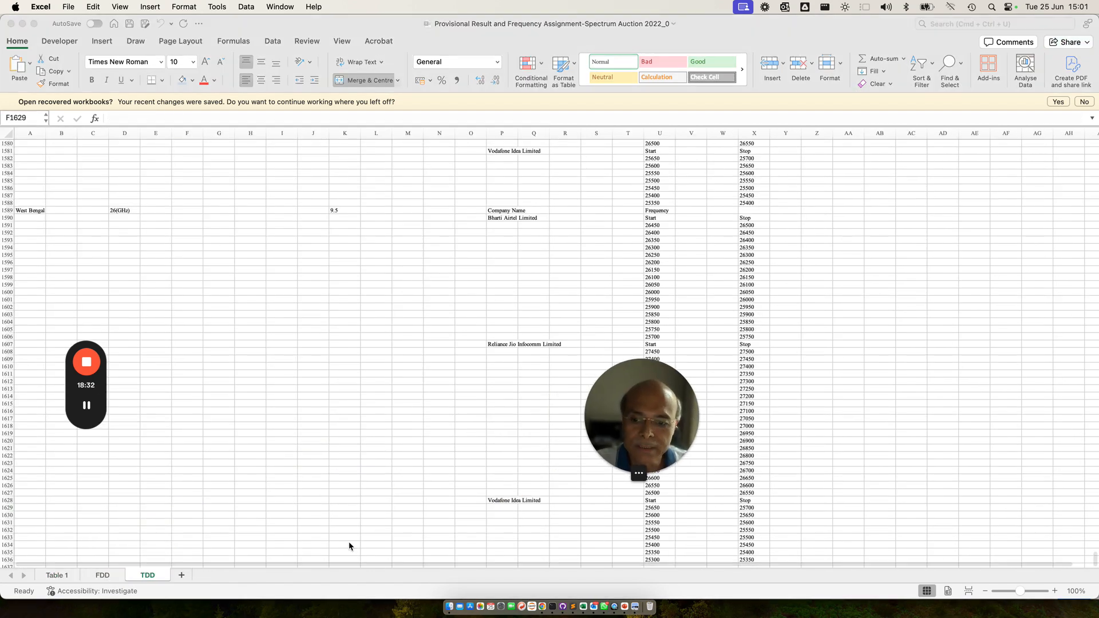
left_click(112, 575)
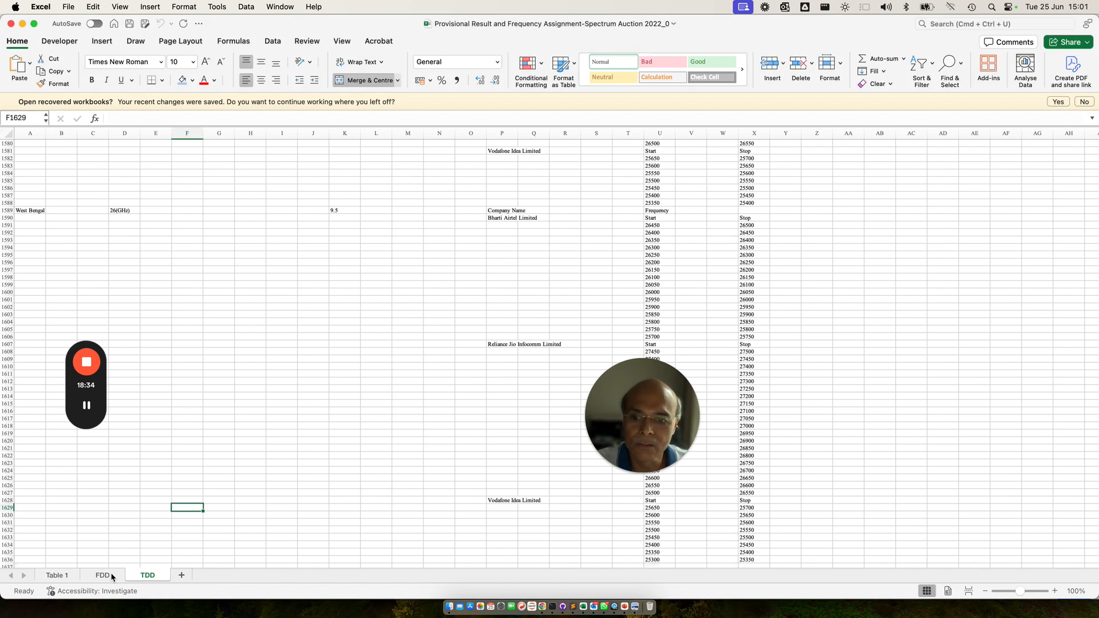
left_click(111, 575)
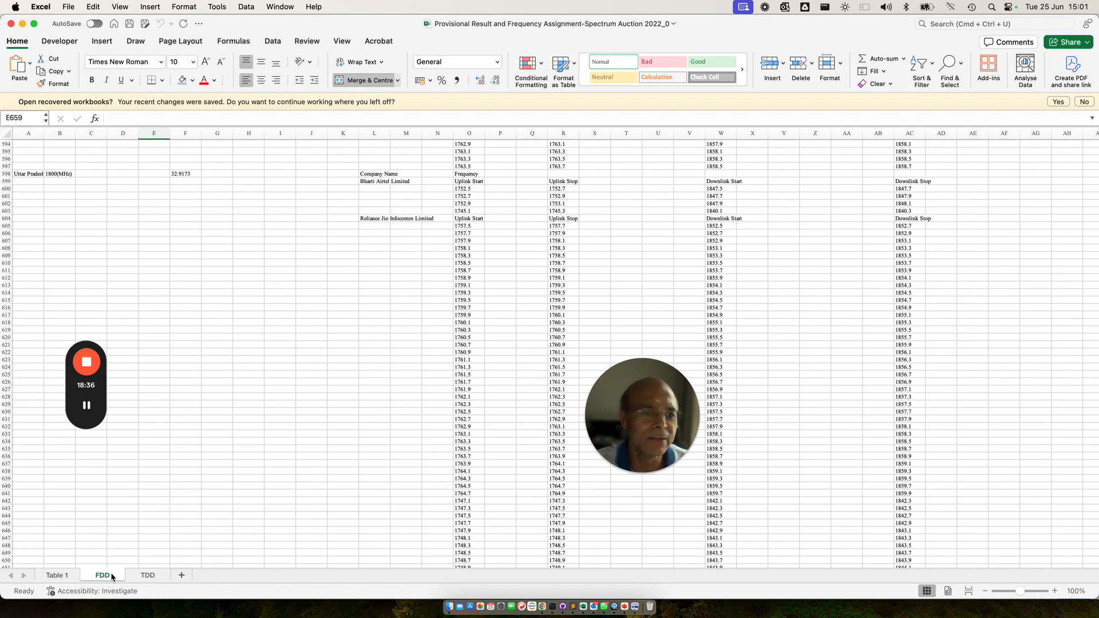
left_click_drag(658, 424, 1026, 382)
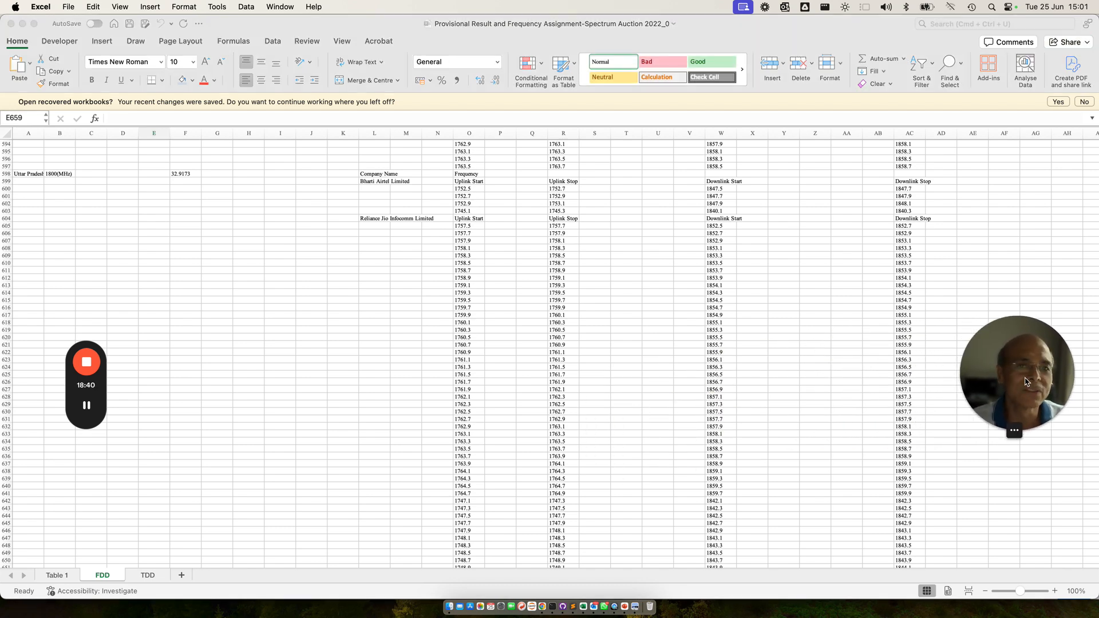
scroll(381, 285, "up", 10)
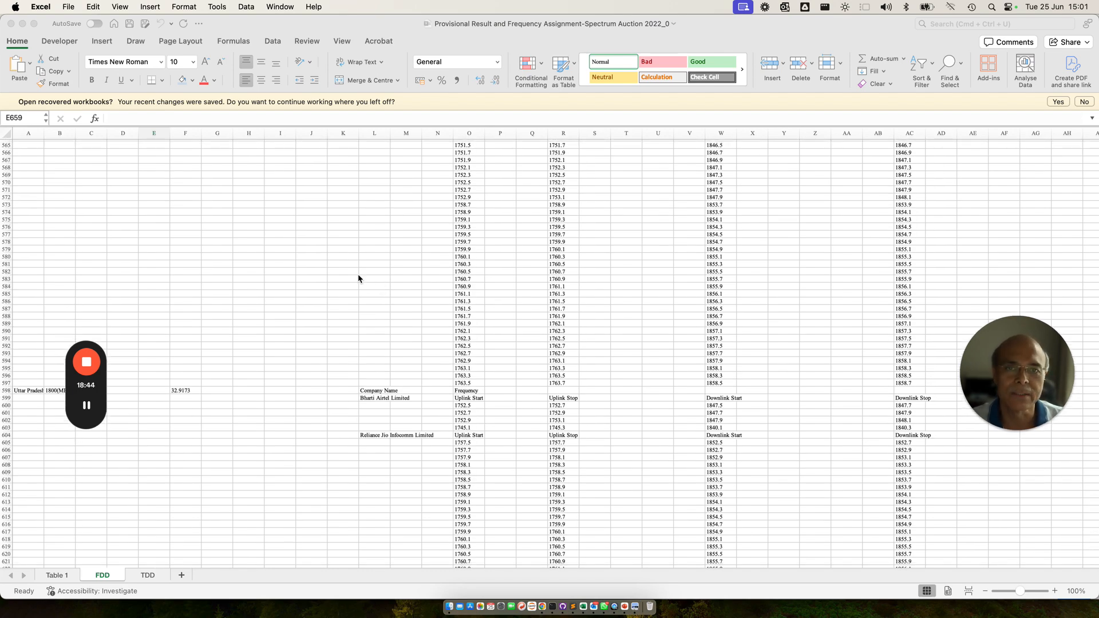
Step: Back in Chrome, copy the commented dffdd read_excel cell for sheet "FDD" from DOT_2024_Auction_Processing into Untitled.ipynb and run it
key("ctrl+Up")
left_click(378, 423)
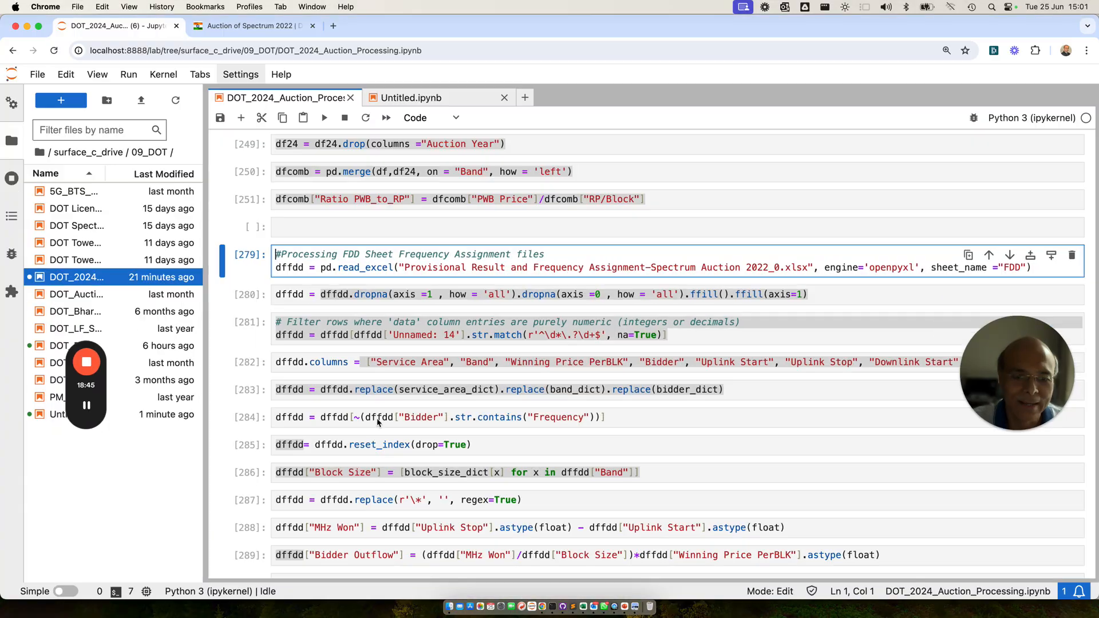
left_click(321, 269)
left_click_drag(277, 254, 1025, 275)
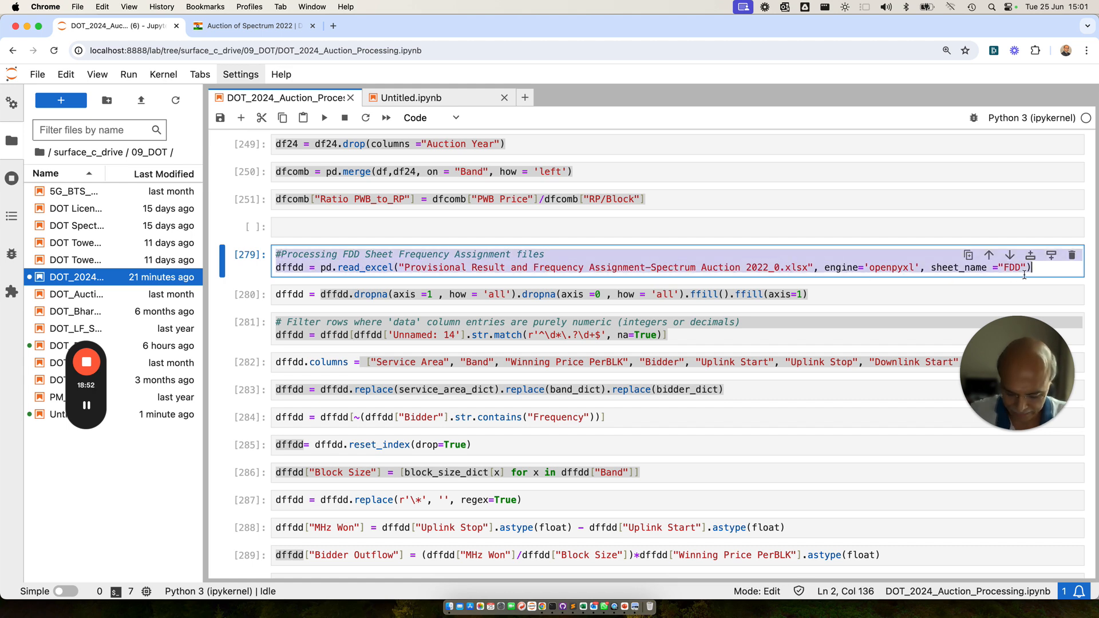
left_click(464, 102)
left_click(280, 421)
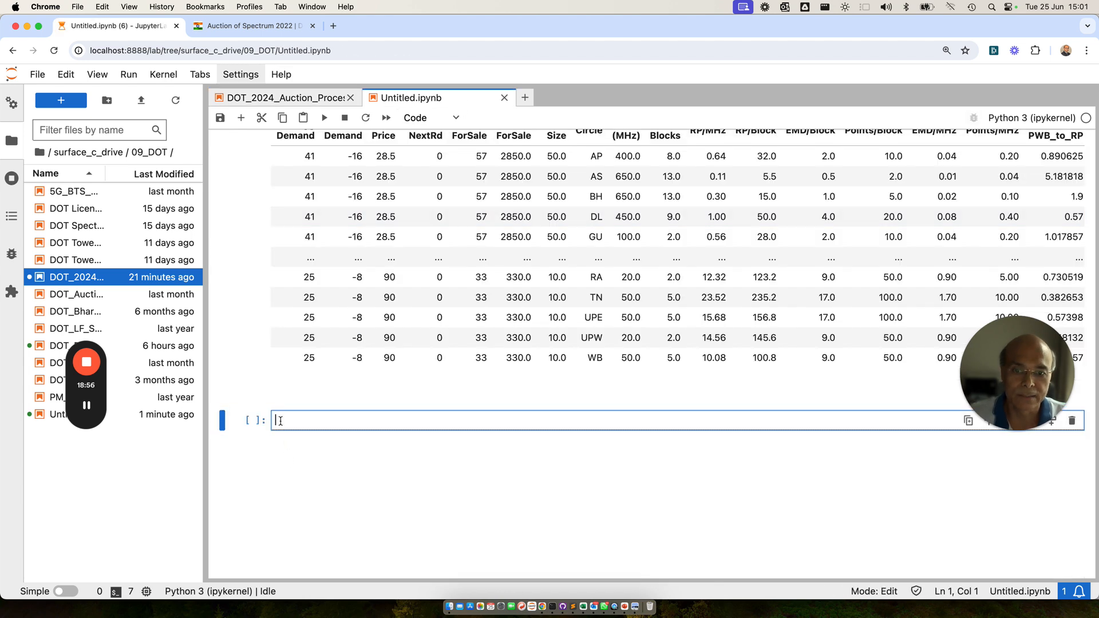
type("#Processing FDD Sheet Frequency Assignment files dffdd = pd.read_excel(\"Provisional Result and Frequency Assignment-Spectrum Auction 2022_0.xlsx\", engine='openpyxl', sheet_name =\"FDD\")")
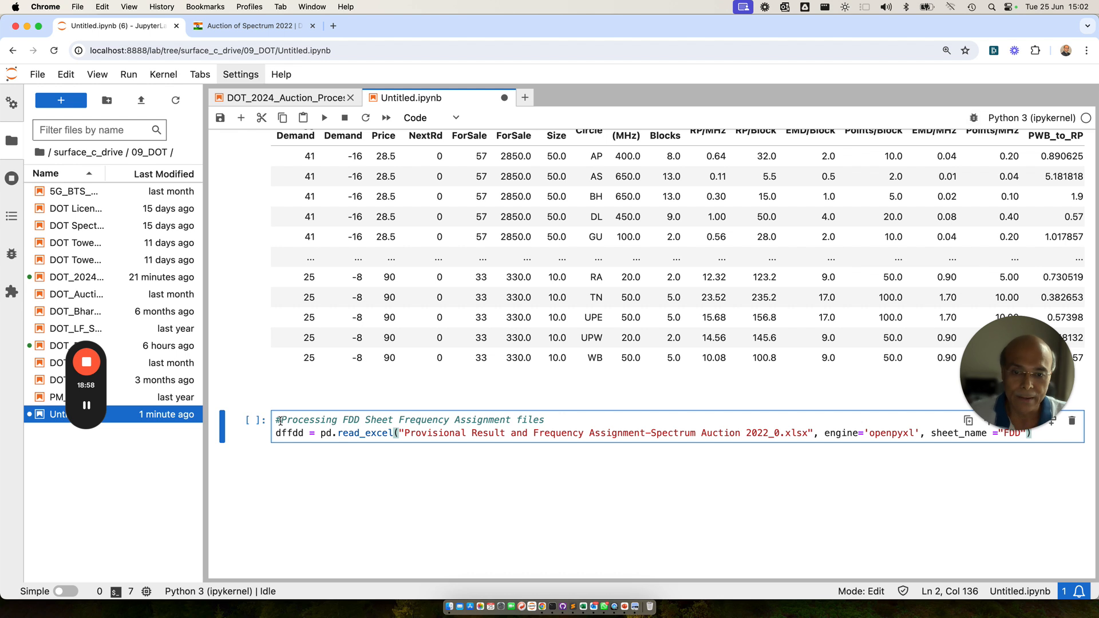
key("shift+Return")
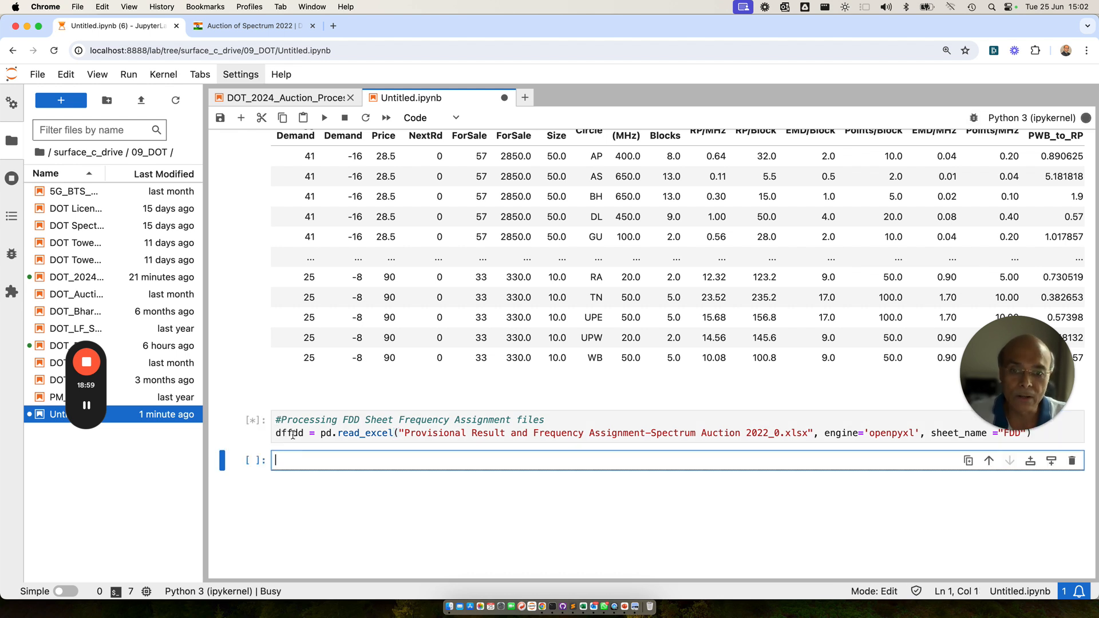
Step: Display dffdd from a new cell and examine its rows and columns across the table's full width
double_click(292, 433)
key("super+c")
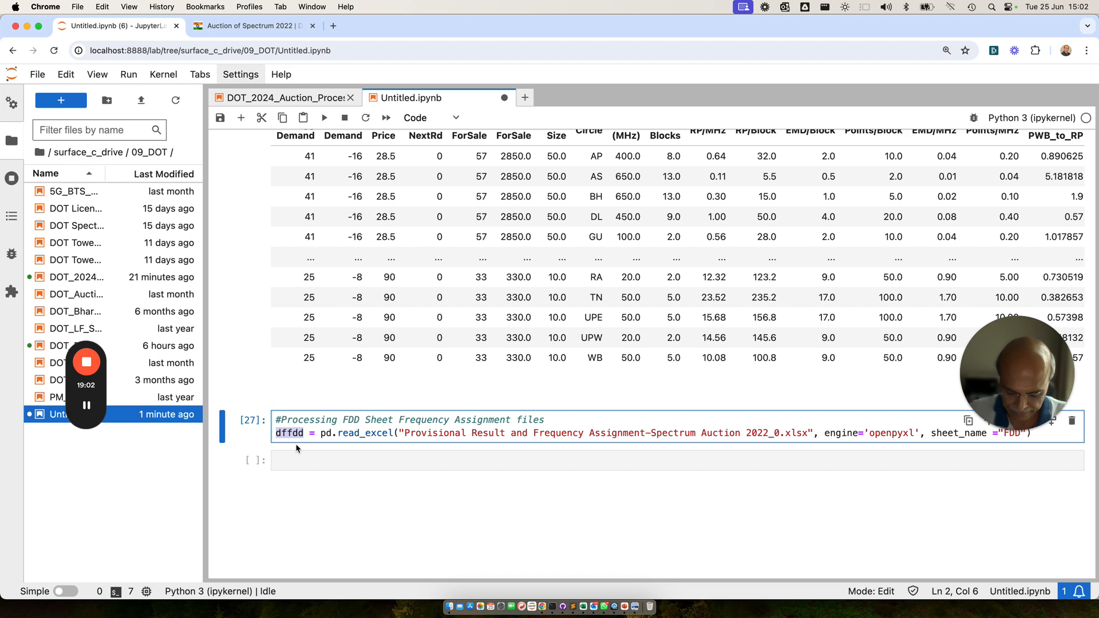
left_click(285, 458)
key("super+v")
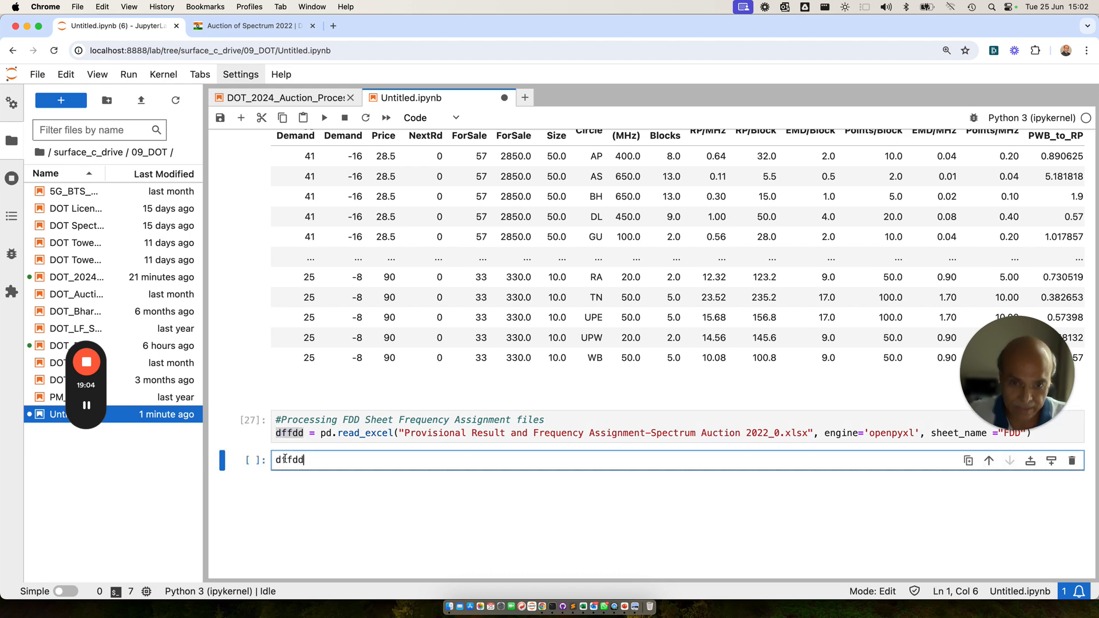
key("shift+Return")
scroll(491, 426, "up", 3)
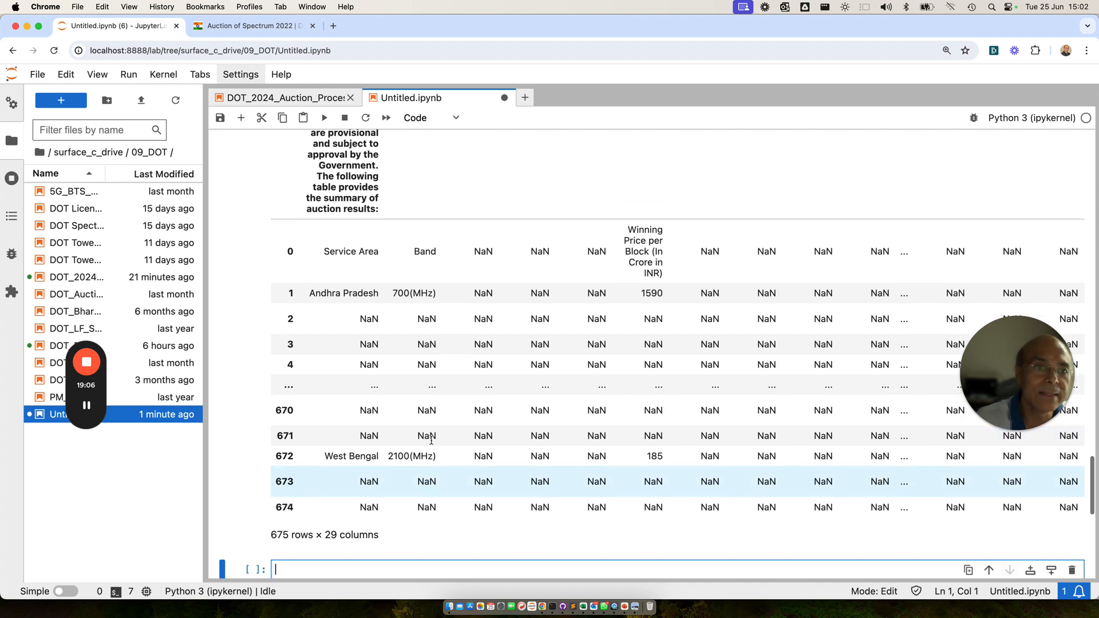
scroll(491, 426, "right", 5)
scroll(491, 426, "up", 1)
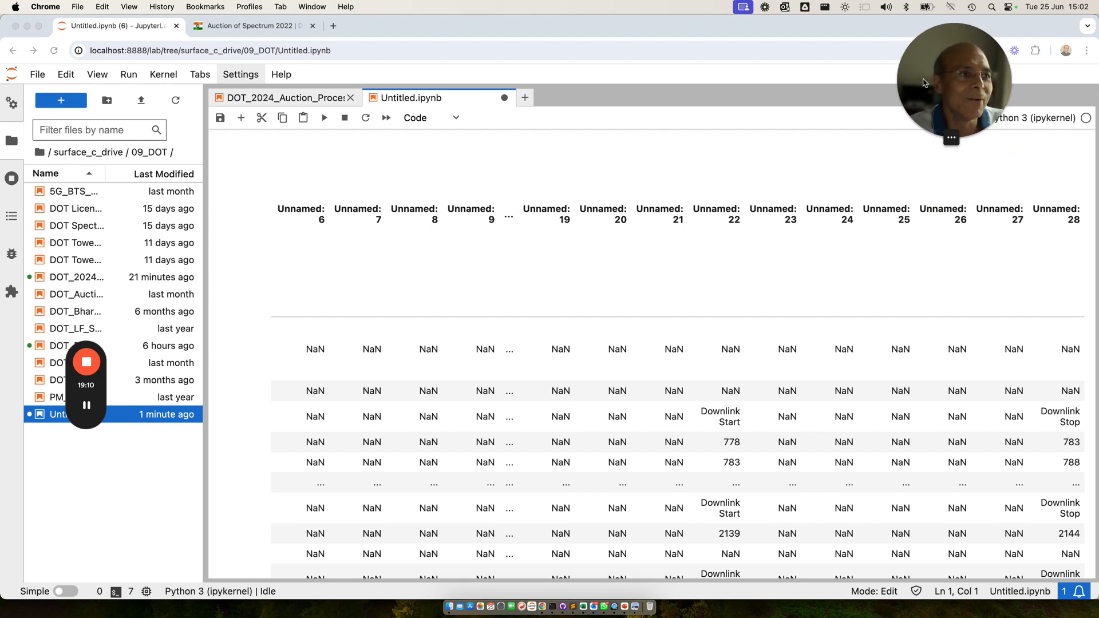
scroll(860, 478, "left", 5)
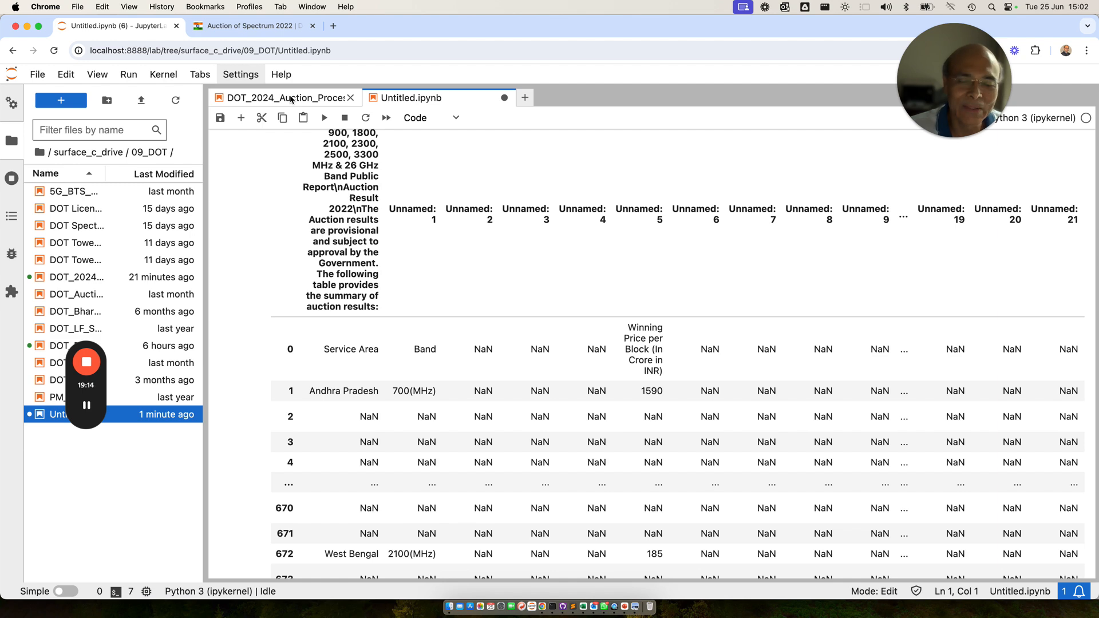
Step: Copy the dffdd dropna and ffill cell from DOT_2024_Auction_Processing into a new cell of Untitled.ipynb and run it
left_click(291, 99)
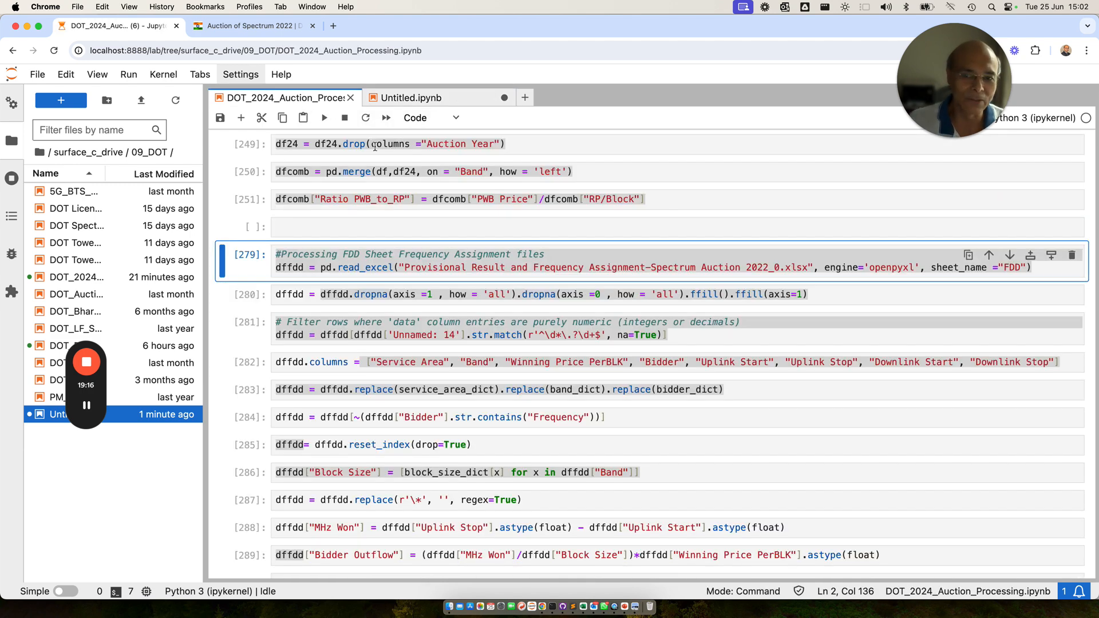
scroll(541, 358, "down", 3)
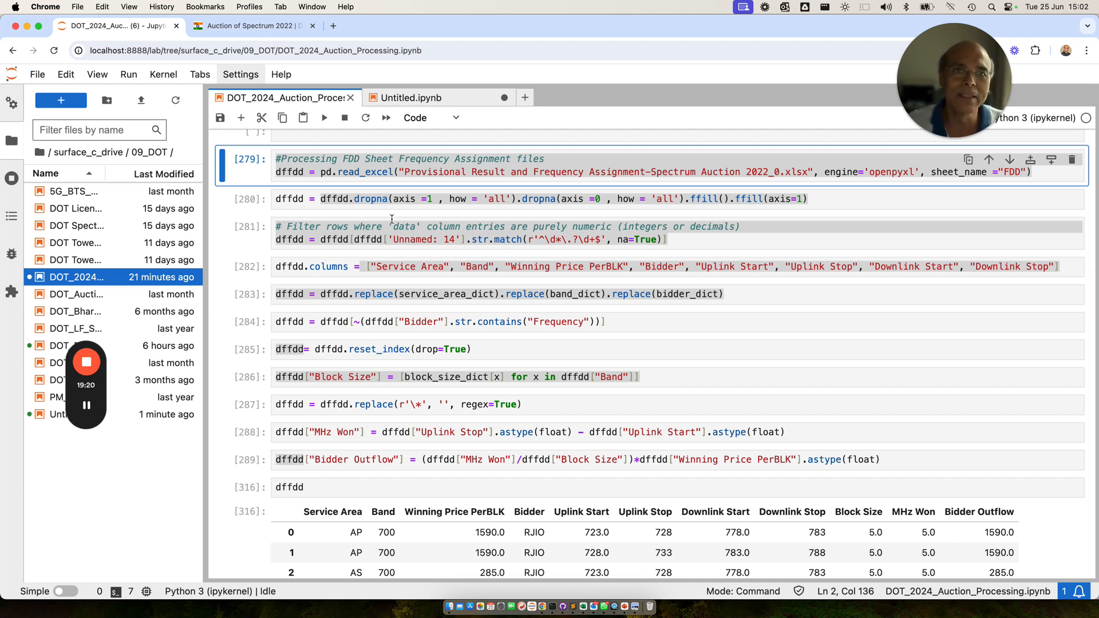
left_click(813, 200)
left_click_drag(808, 200, 256, 197)
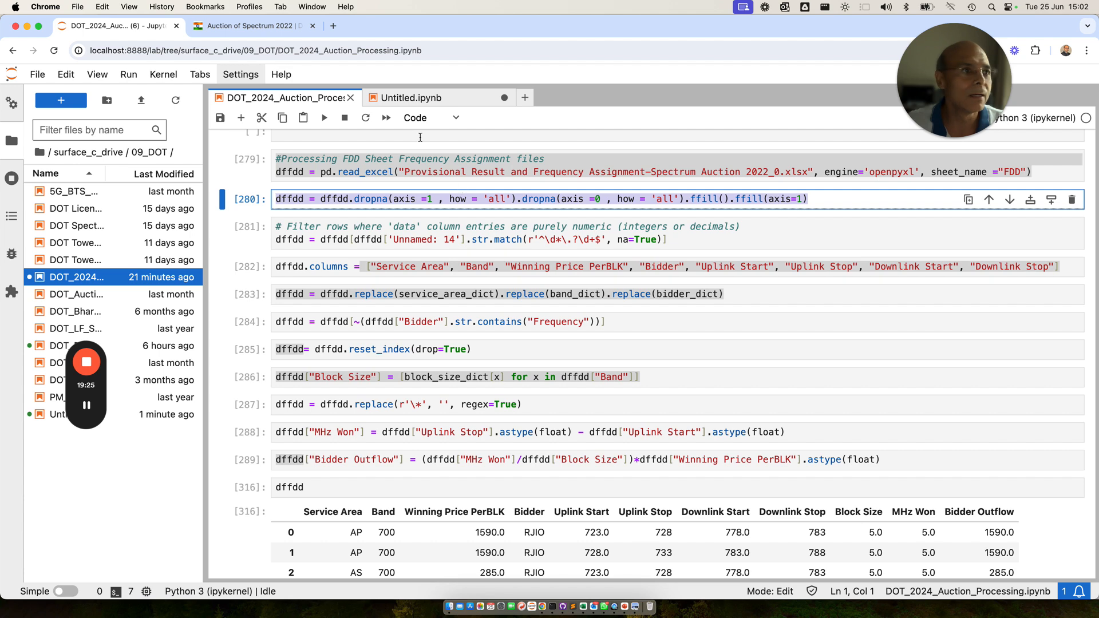
left_click(428, 101)
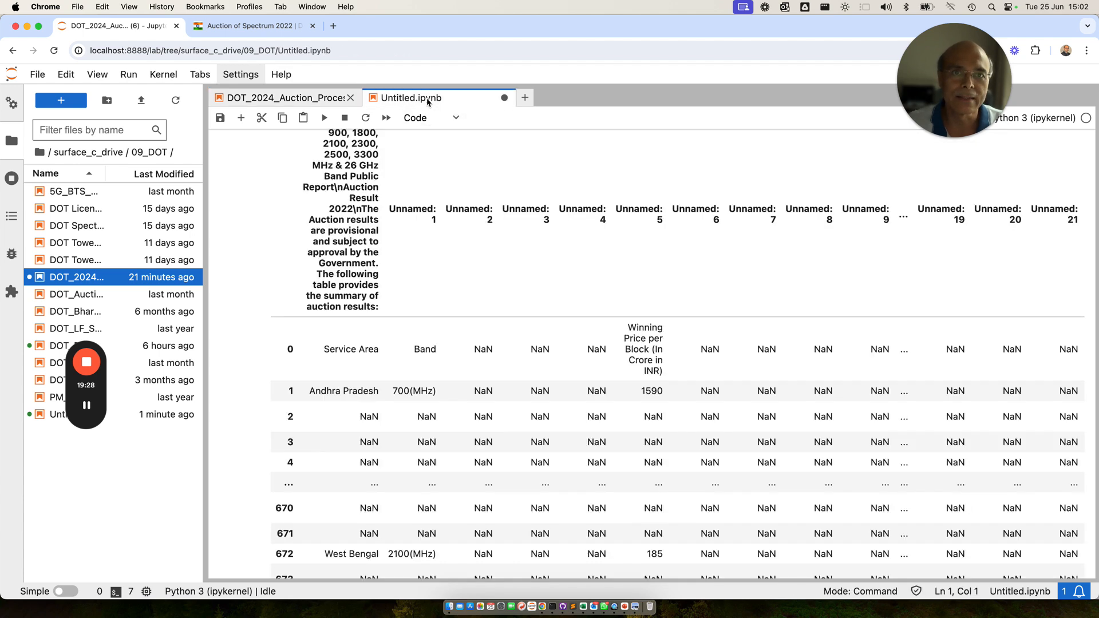
scroll(400, 320, "down", 5)
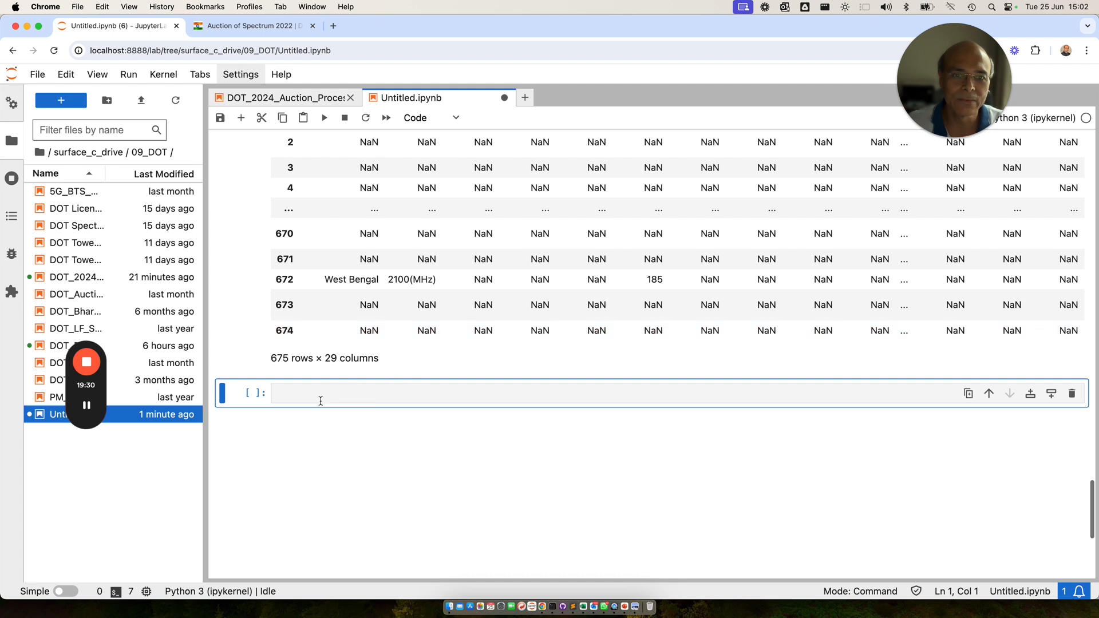
left_click(317, 398)
type("dffdd = dffdd.dropna(axis =1 , how = 'all').dropna(axis =0 , how = 'all').ffill().ffill(axis=1)")
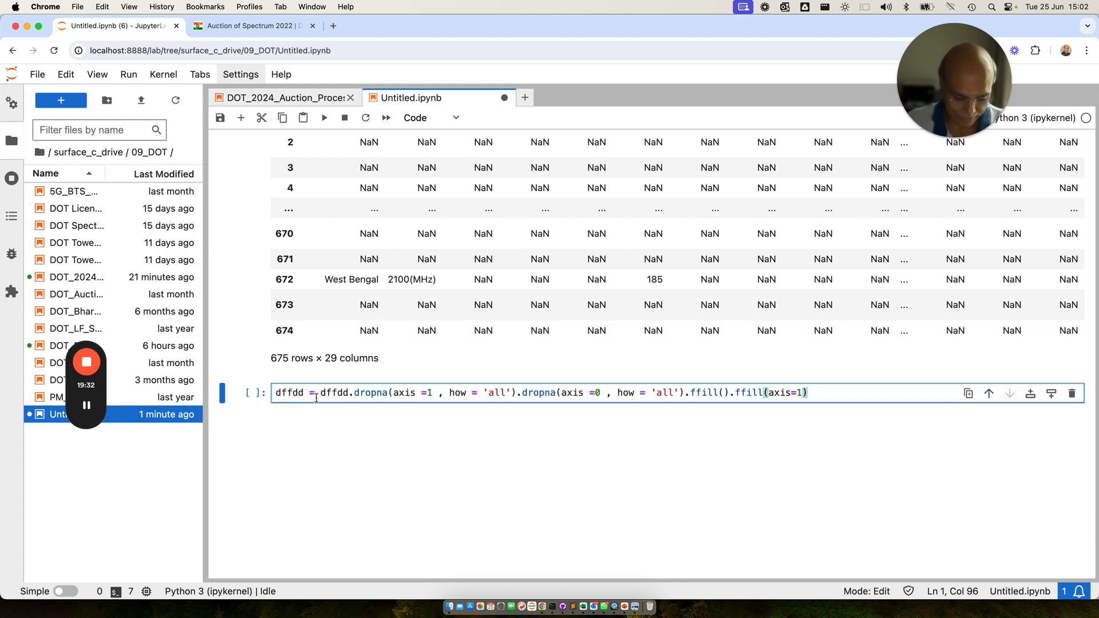
key("shift+Return")
Step: Display dffdd from a new cell below the dropna and ffill cell and save Untitled.ipynb
double_click(294, 393)
key("ctrl+c")
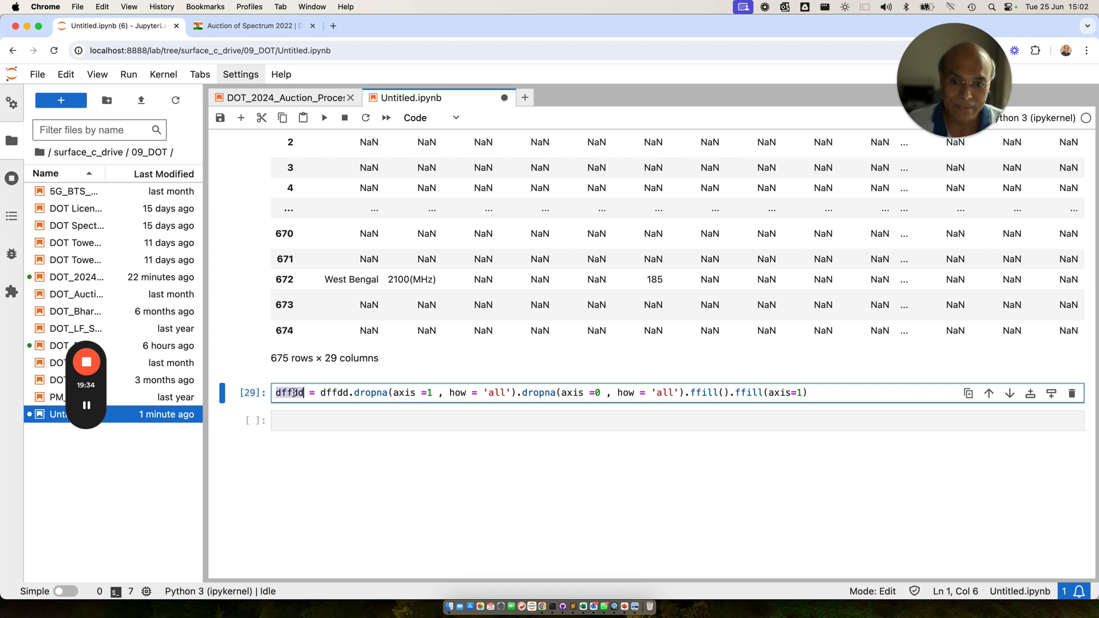
left_click(291, 414)
key("ctrl+v")
key("shift+Return")
scroll(444, 397, "up", 3)
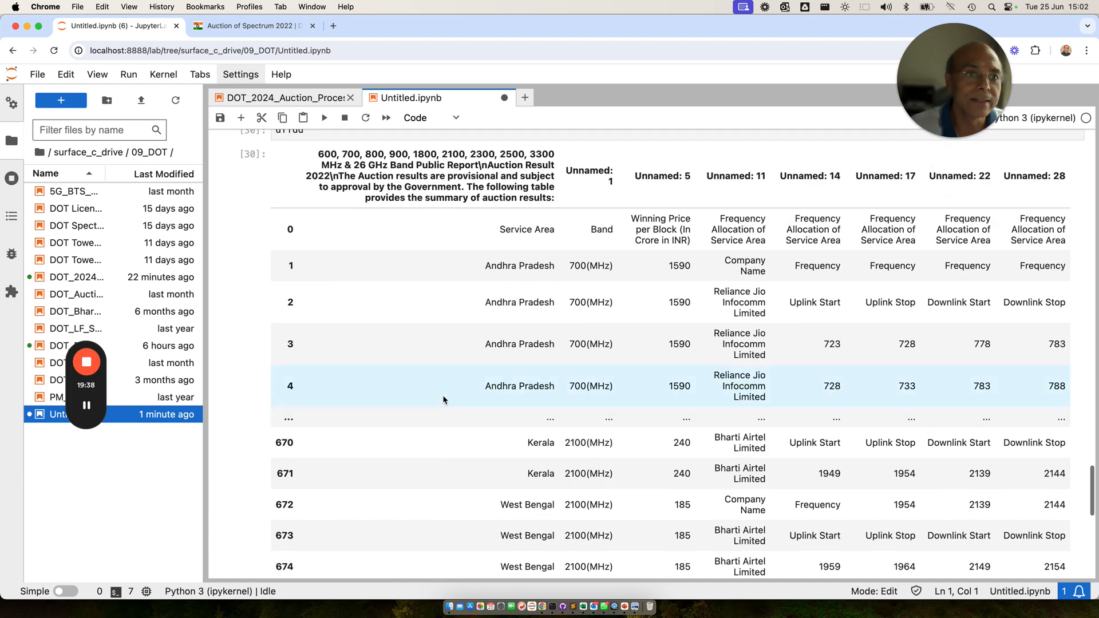
scroll(444, 399, "up", 1)
key("super+s")
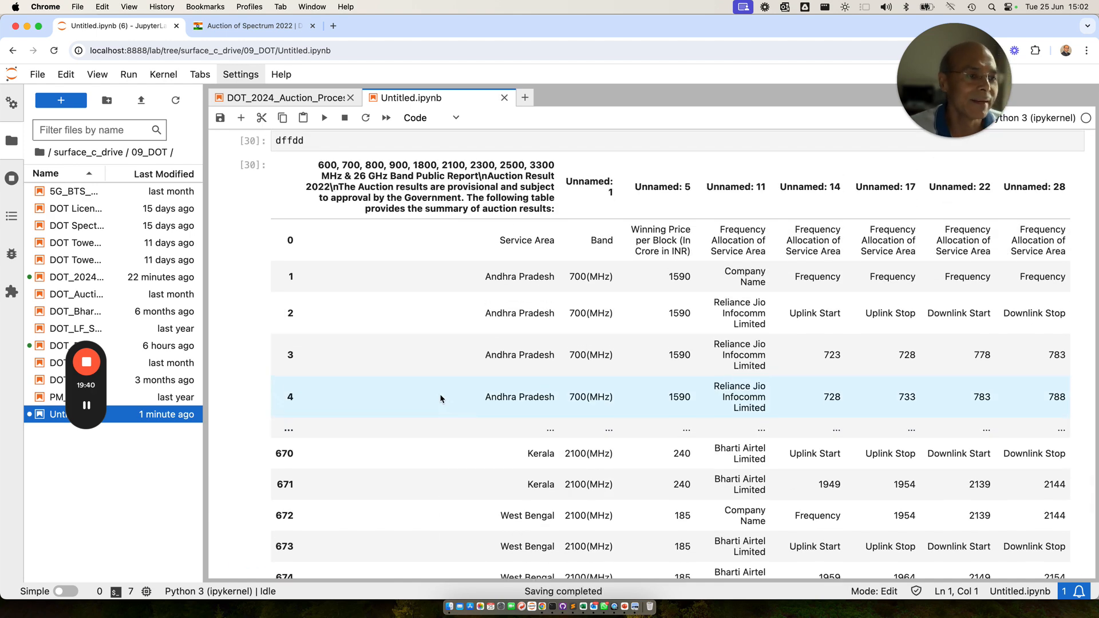
Step: Copy the dffdd replace cell using service_area_dict, band_dict and bidder_dict from DOT_2024_Auction_Processing into Untitled.ipynb and run it
left_click(304, 99)
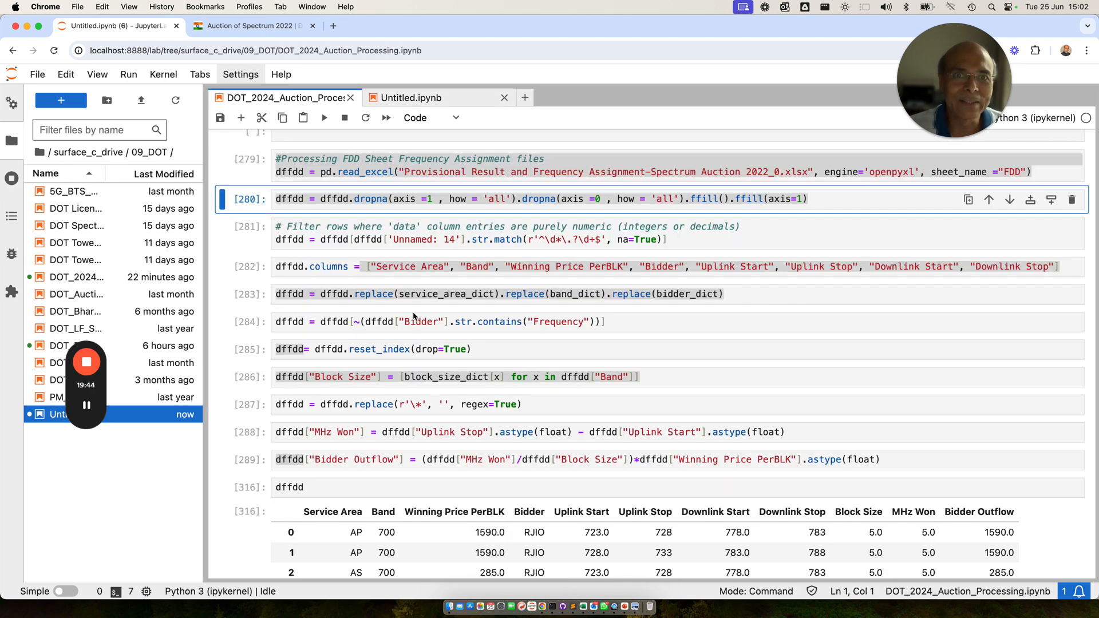
left_click(421, 101)
scroll(847, 451, "down", 5)
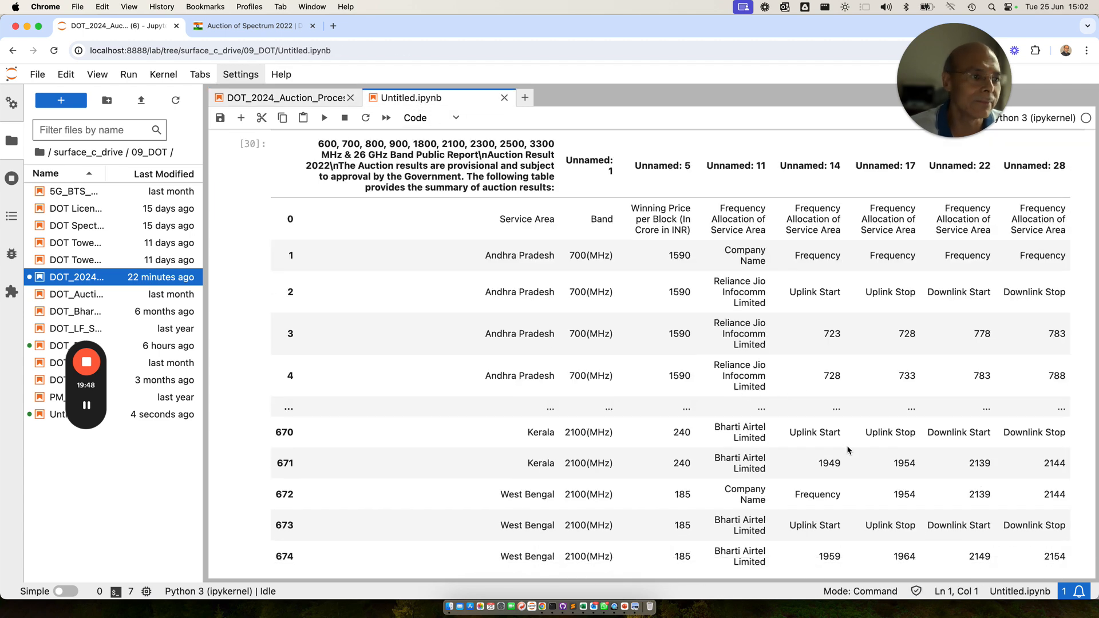
scroll(848, 450, "up", 2)
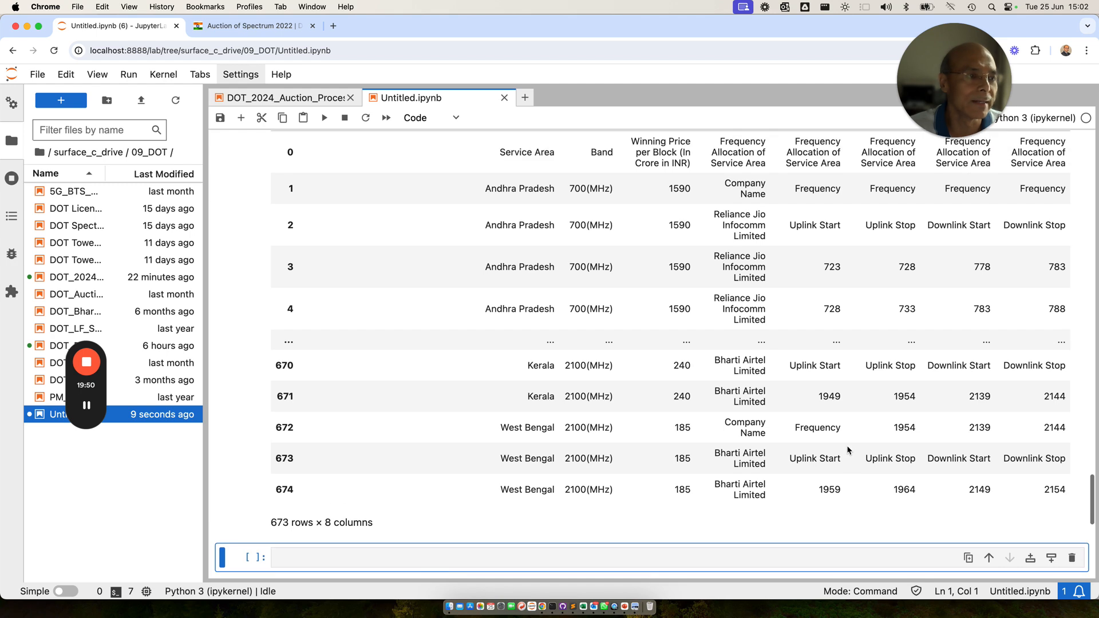
left_click(297, 98)
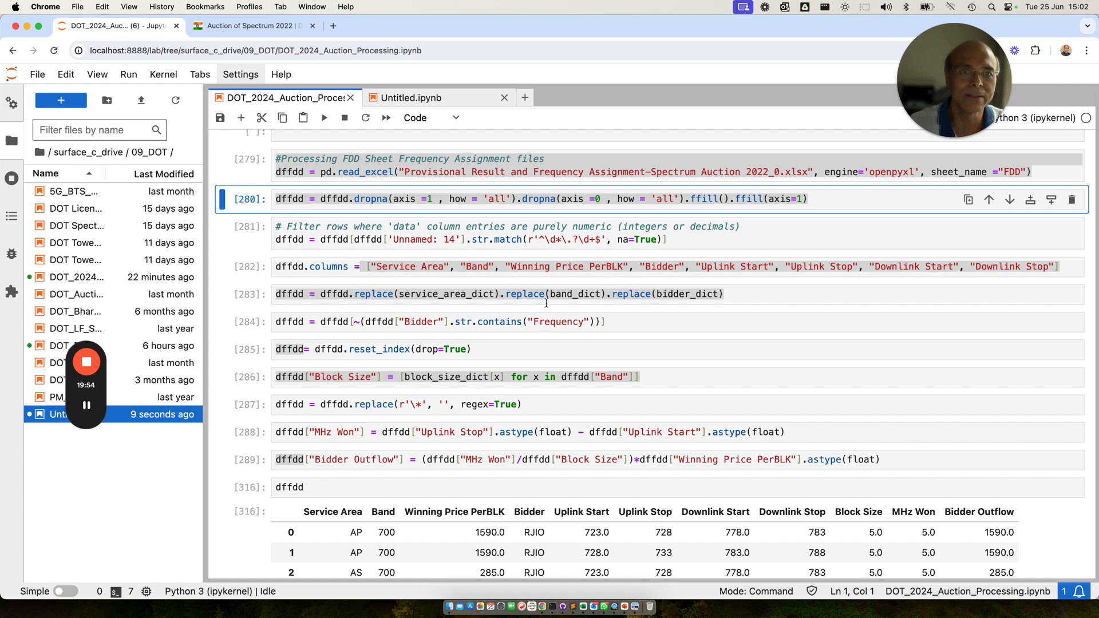
left_click(659, 290)
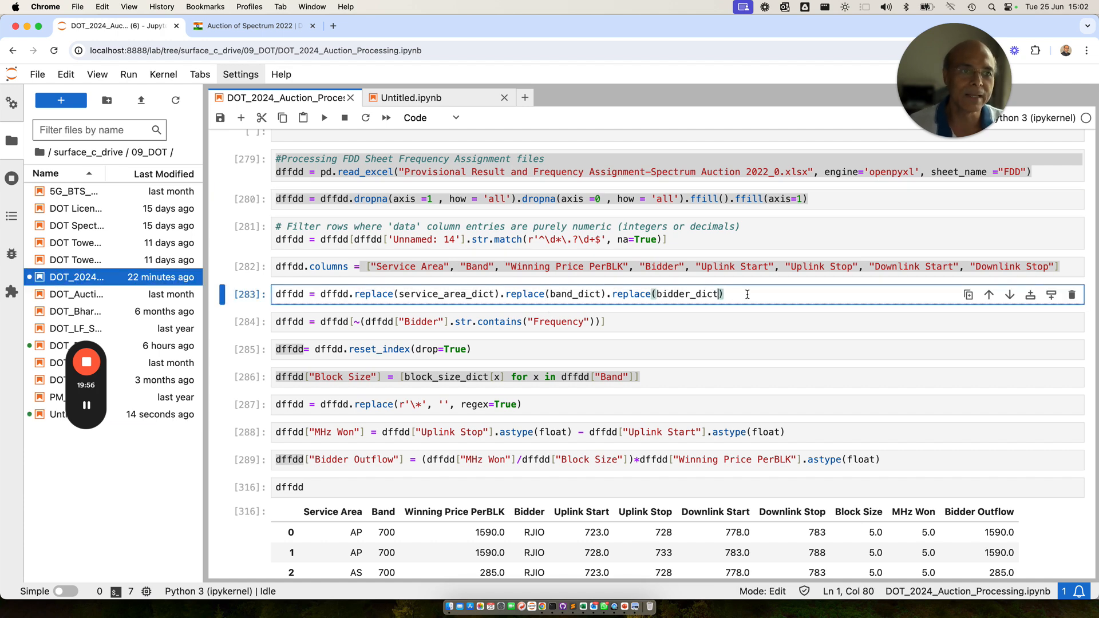
left_click_drag(364, 296, 277, 294)
key("super+c")
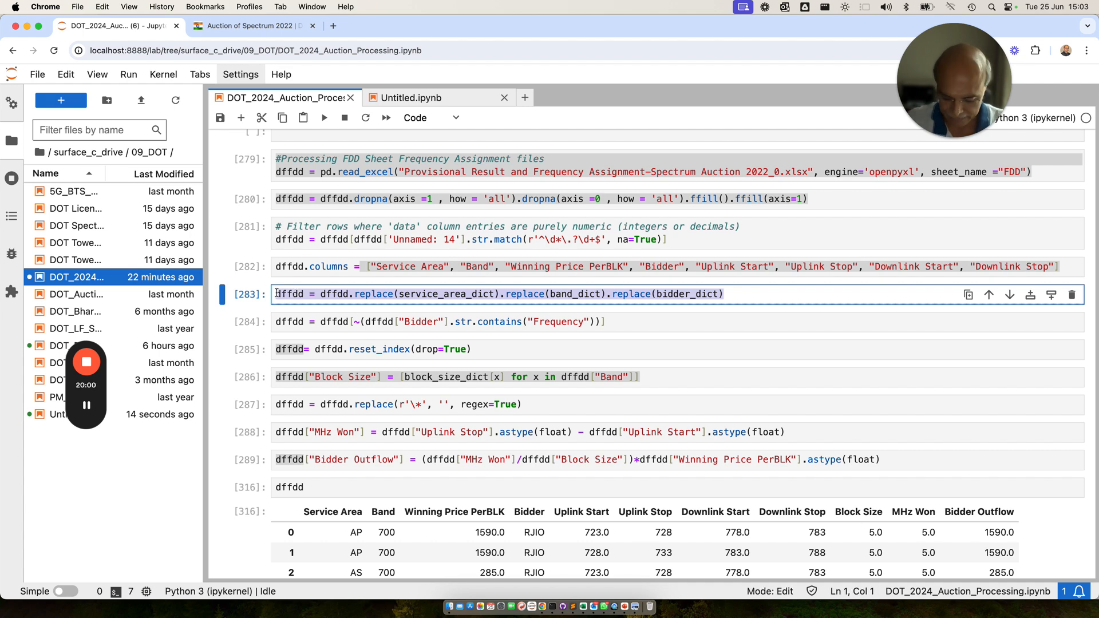
left_click(405, 99)
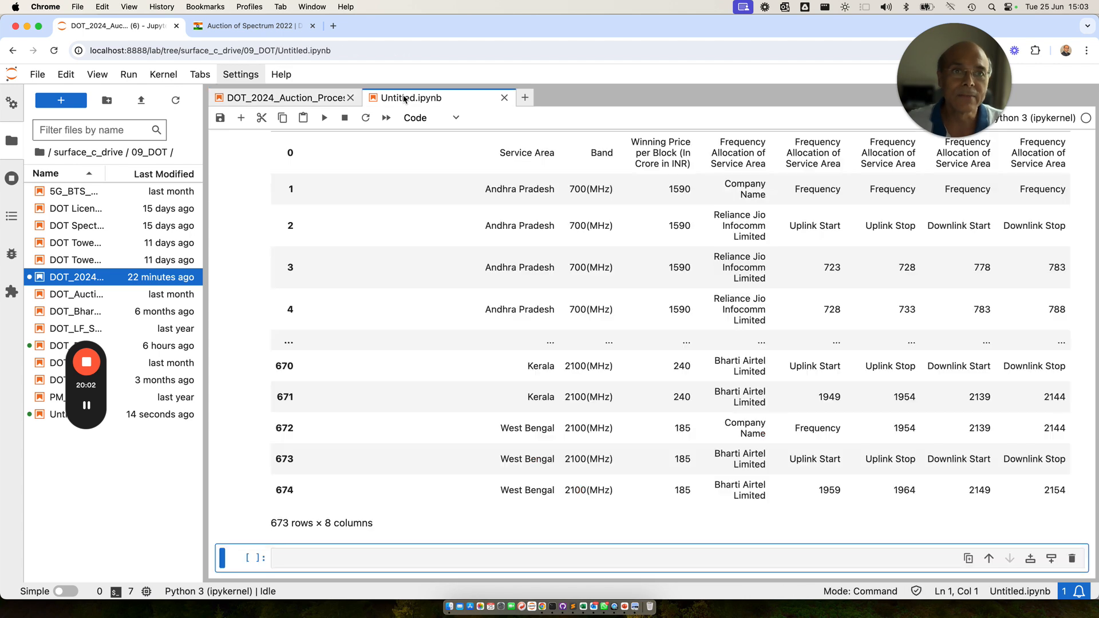
left_click(284, 557)
key("super+v")
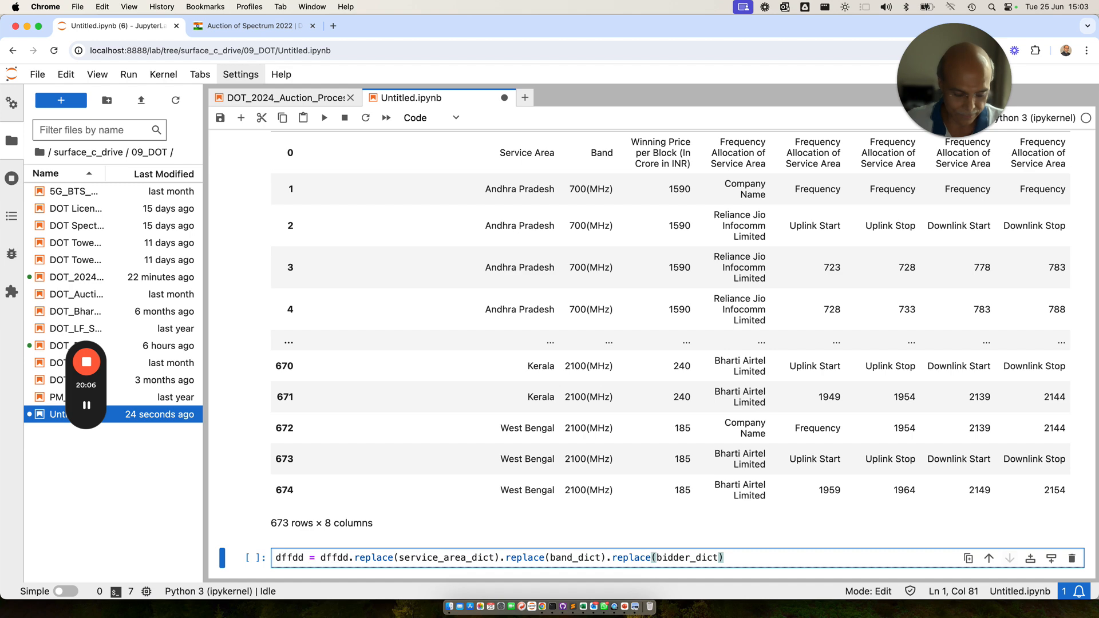
key("shift+Return")
Step: Display dffdd from a new cell below the dictionary replacement cell
double_click(291, 327)
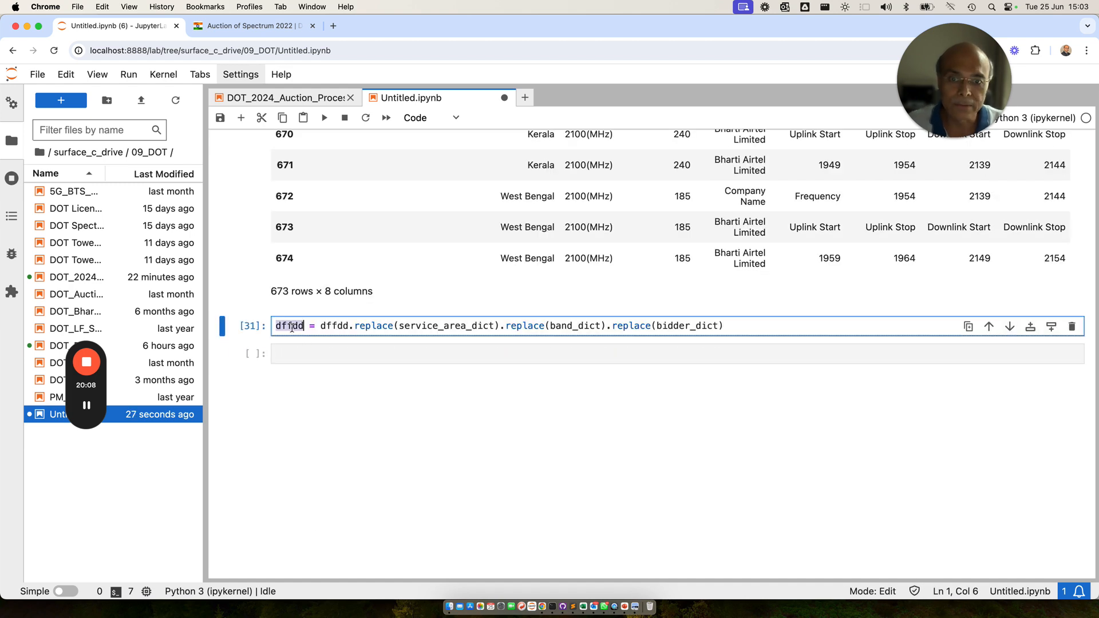
key("super+v")
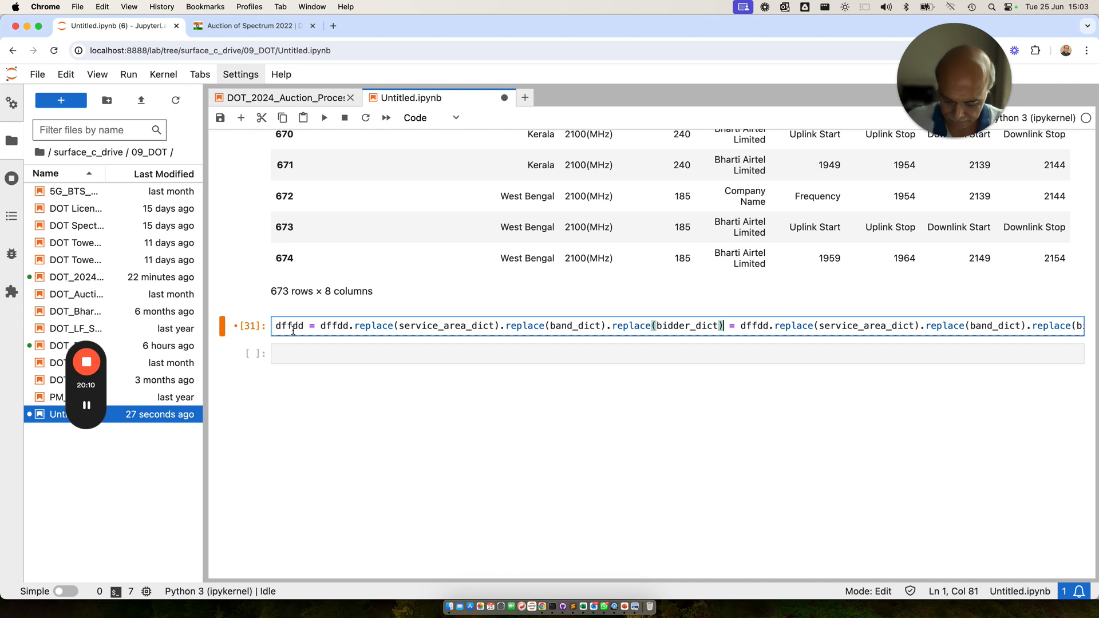
key("super+z")
key("ctrl+c")
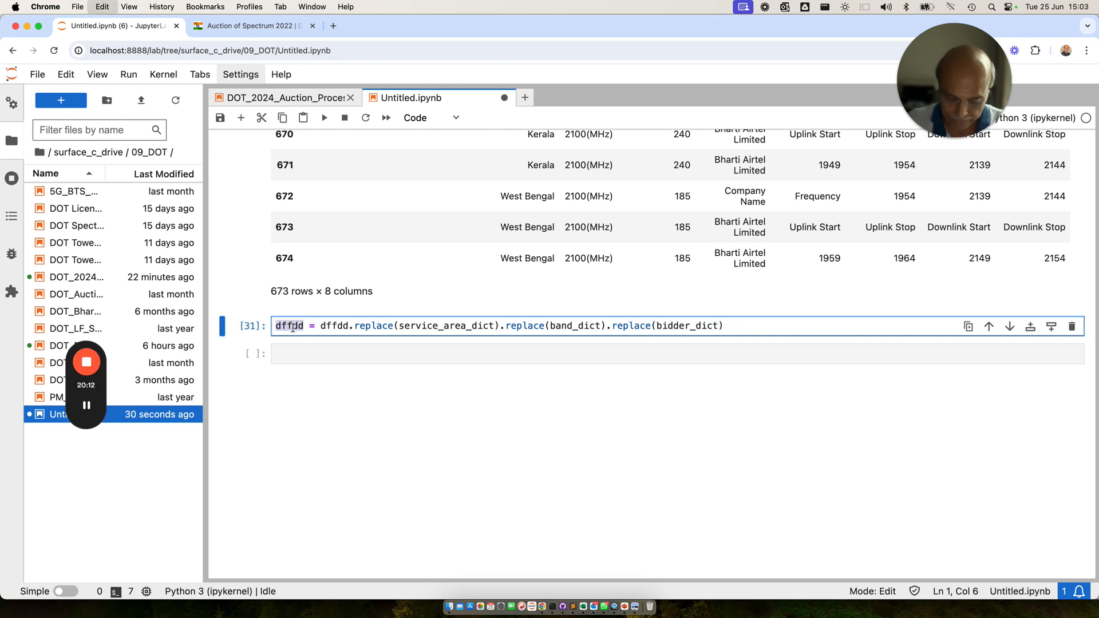
left_click(288, 353)
key("ctrl+v")
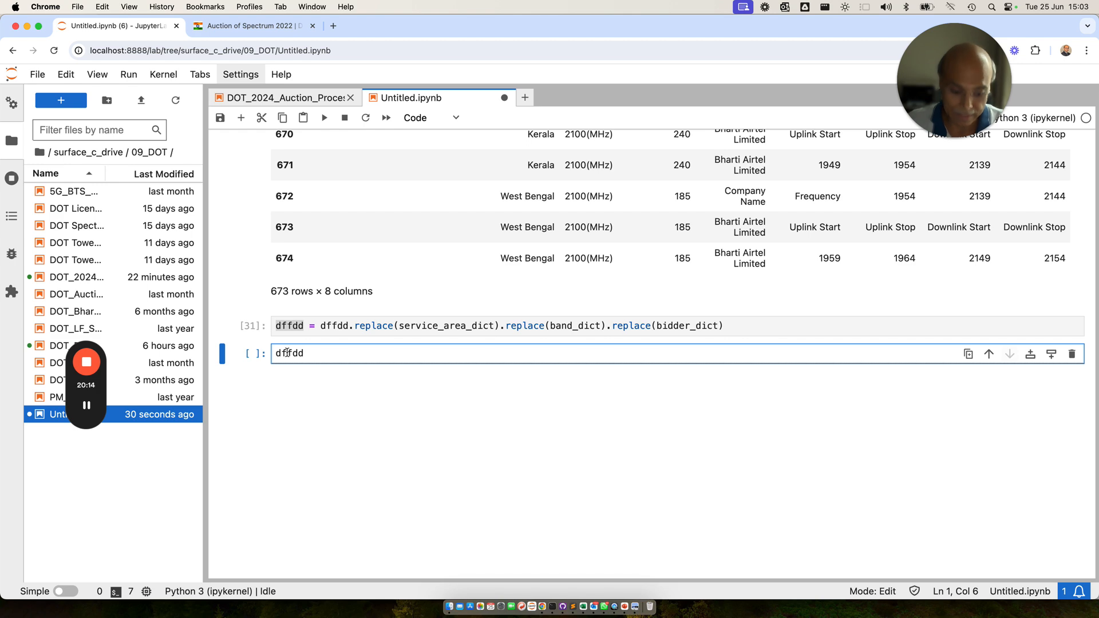
key("shift+Return")
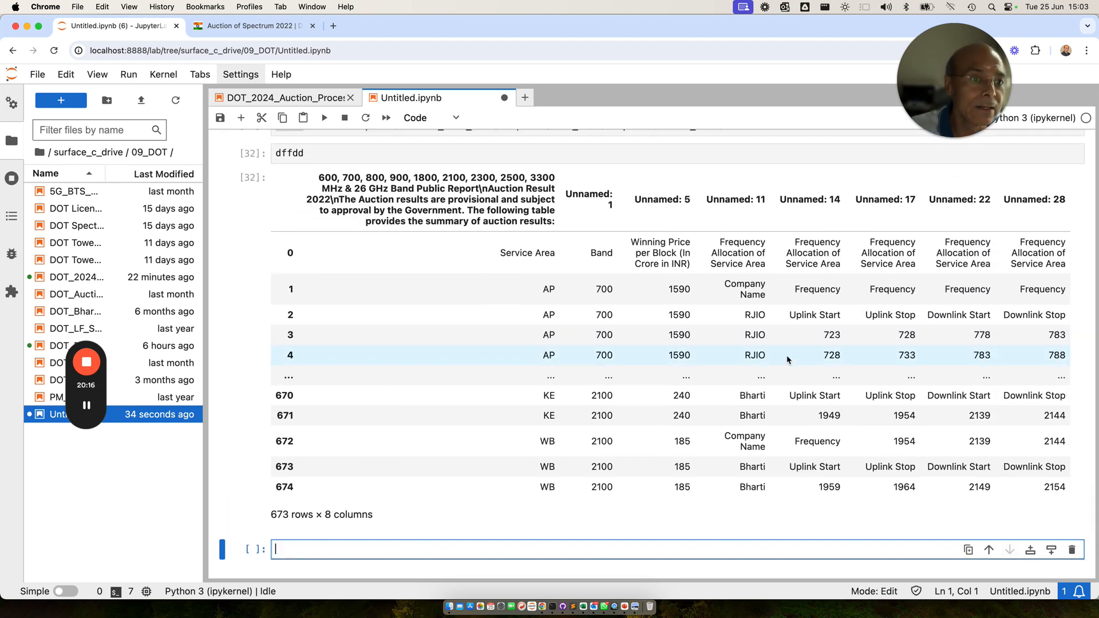
Step: Copy the dffdd filter that excludes "Bidder" values containing "Frequency" from DOT_2024_Auction_Processing over the last dffdd display line in Untitled.ipynb
left_click(252, 99)
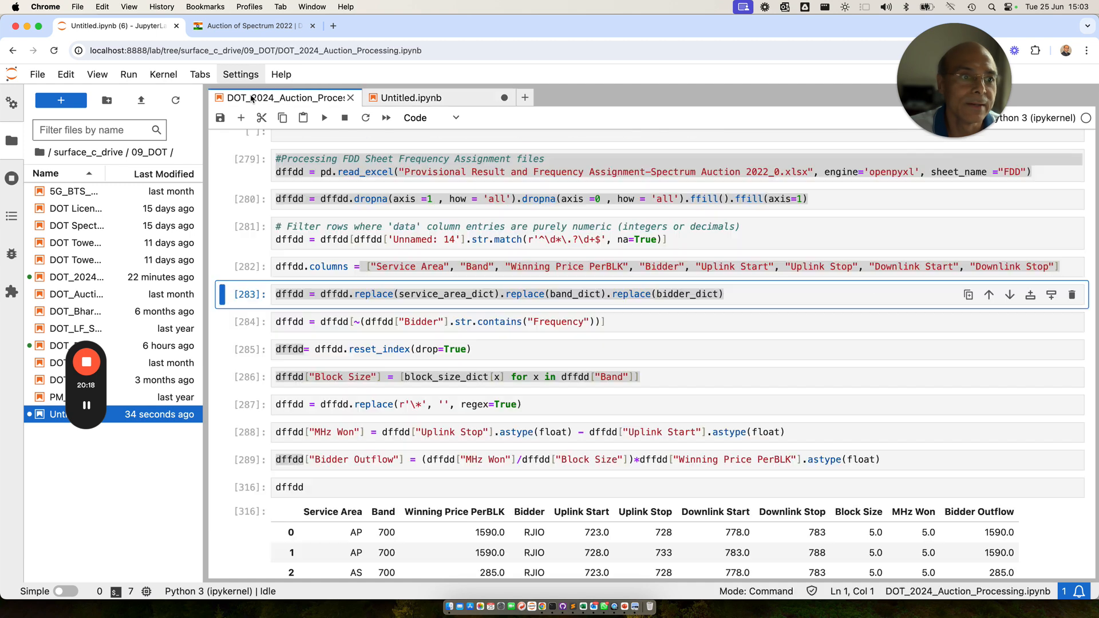
left_click(658, 321)
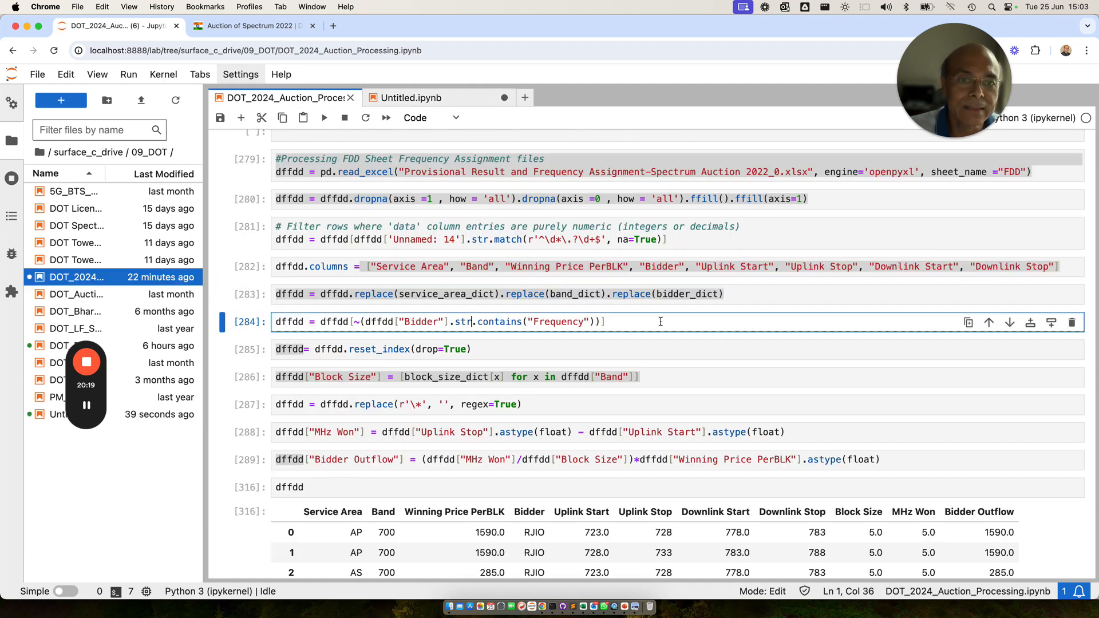
left_click_drag(652, 321, 279, 325)
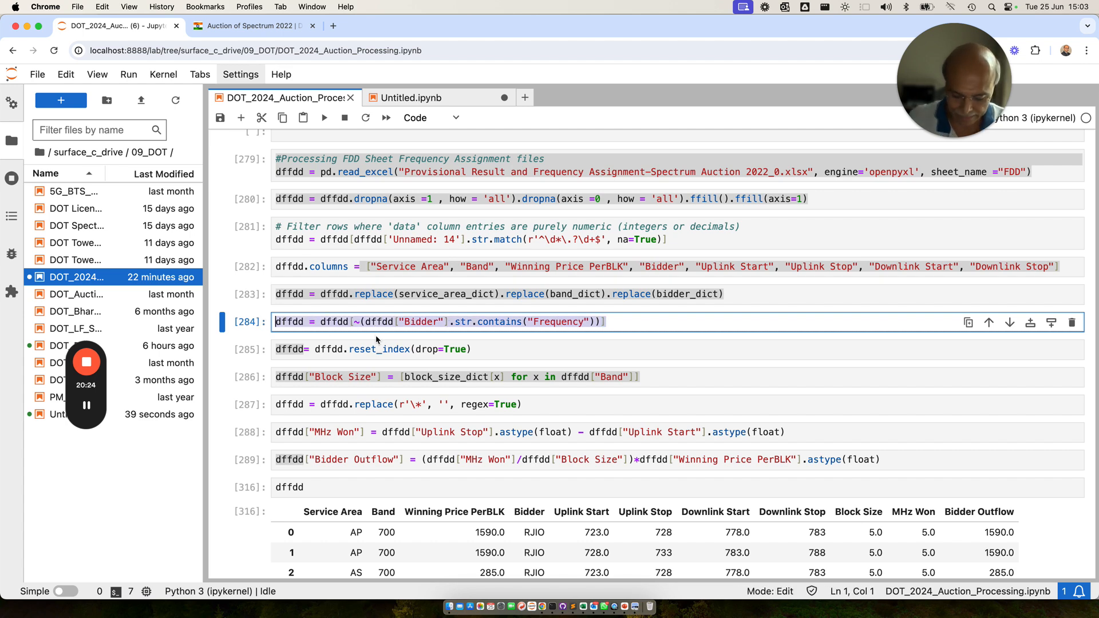
left_click(408, 99)
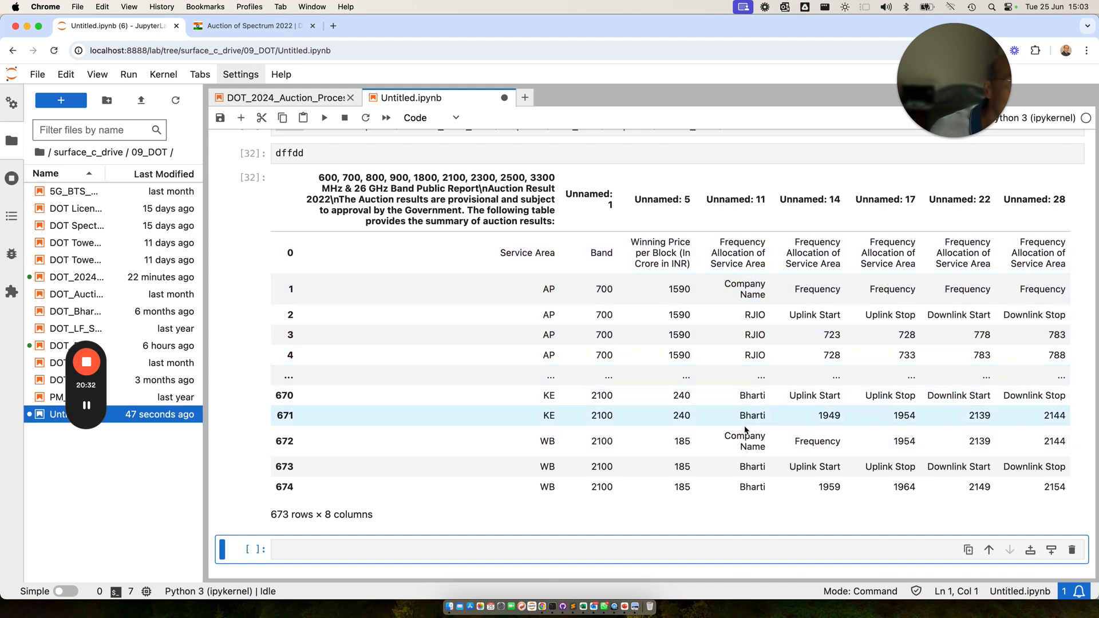
scroll(451, 284, "up", 2)
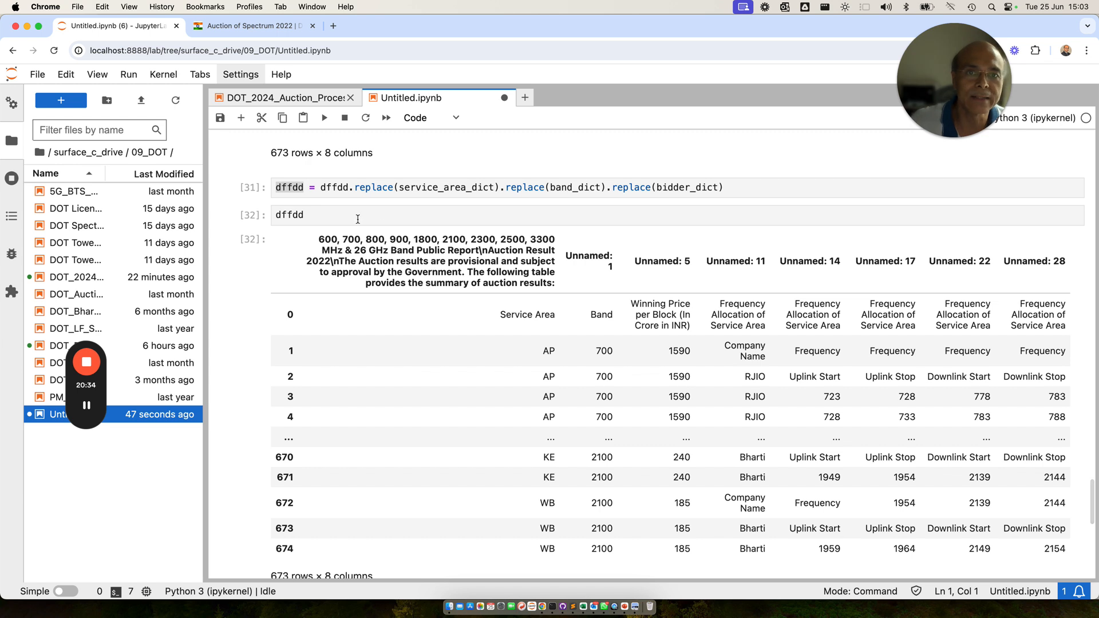
left_click_drag(351, 219, 262, 214)
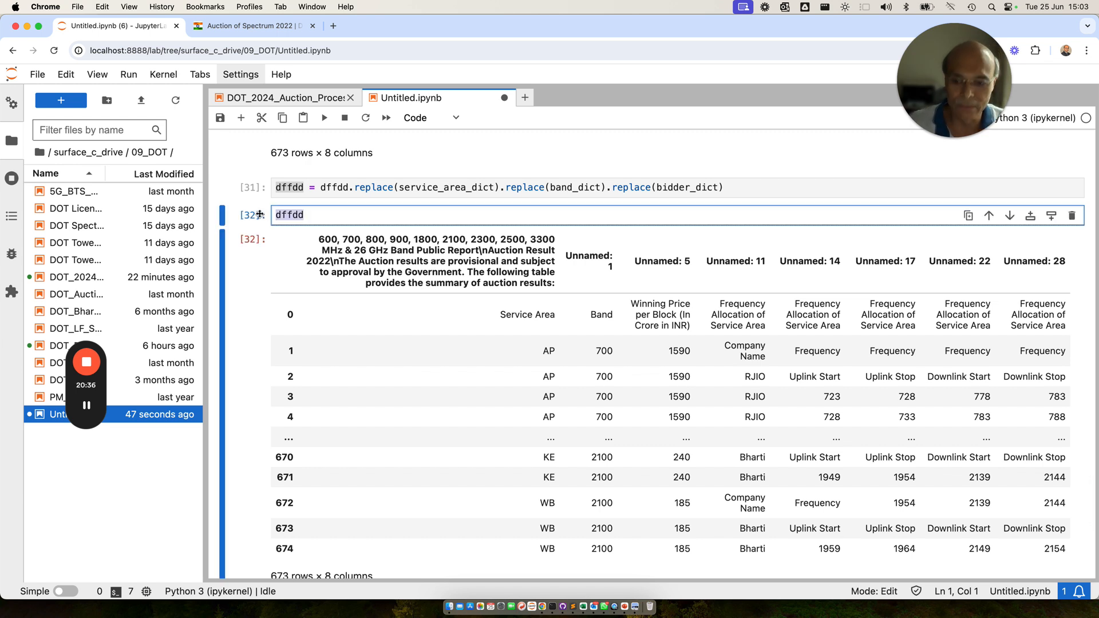
type("dffdd = dffdd[~(dffdd[\"Bidder\"].str.contains(\"Frequency\"))]")
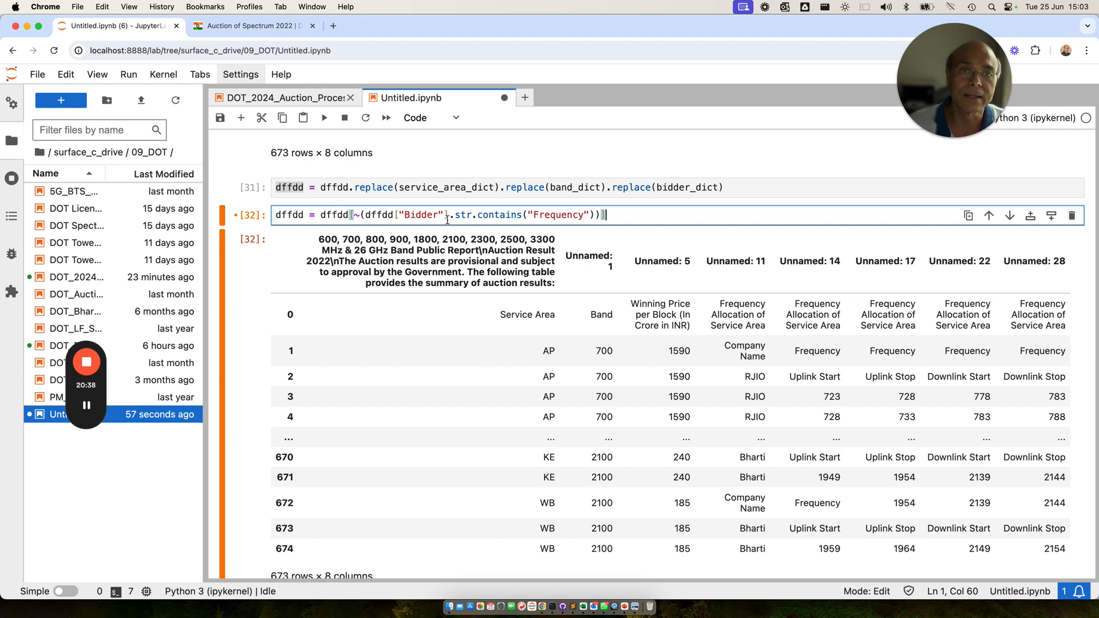
Step: Copy the numeric-row filter cell on dffdd's 'Unnamed: 14' column, including its comment, from DOT_2024_Auction_Processing
scroll(503, 210, "up", 2)
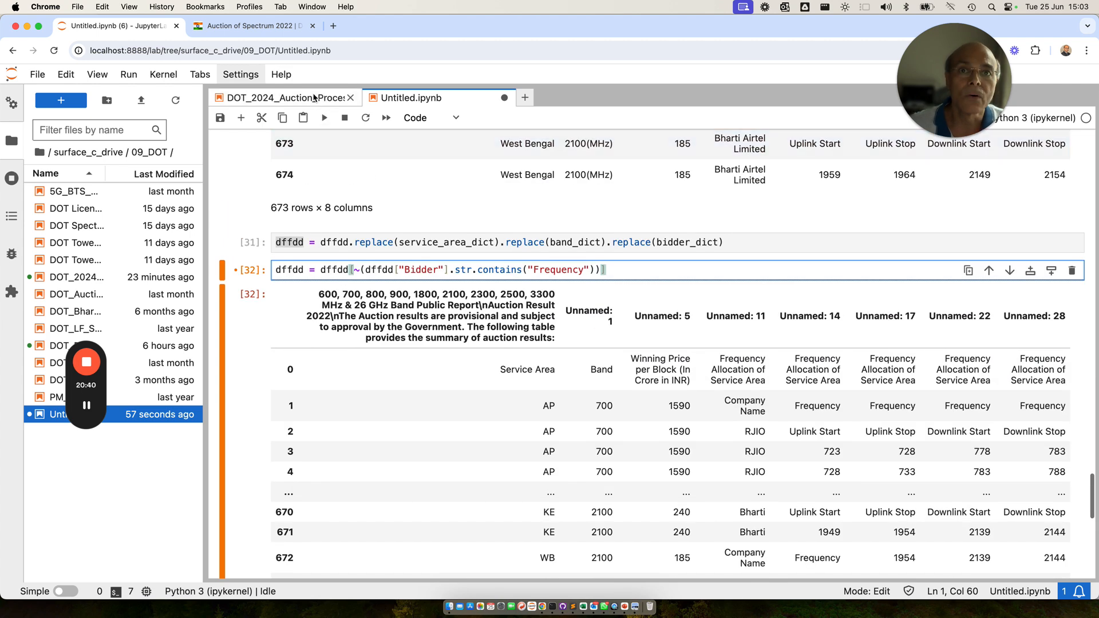
left_click(315, 102)
scroll(538, 312, "up", 2)
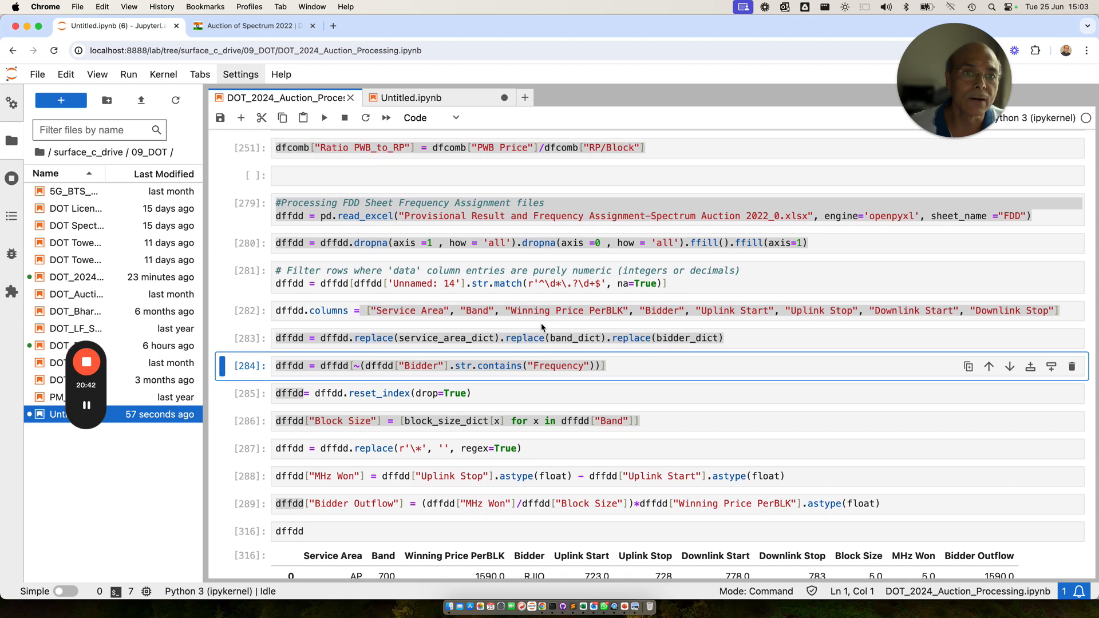
scroll(534, 290, "up", 1)
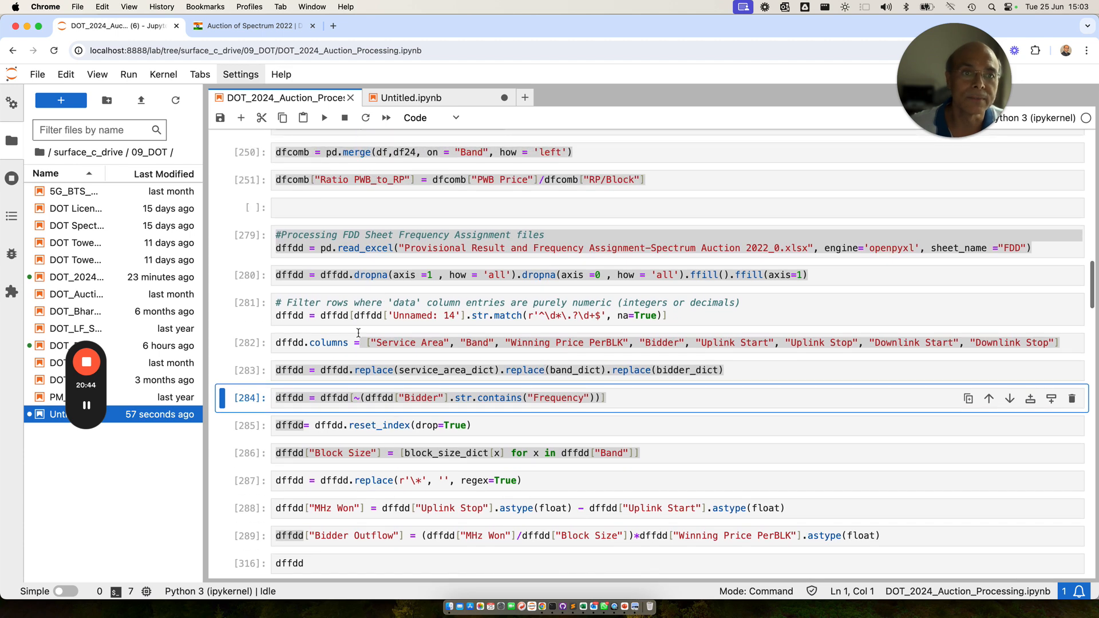
scroll(366, 309, "up", 3)
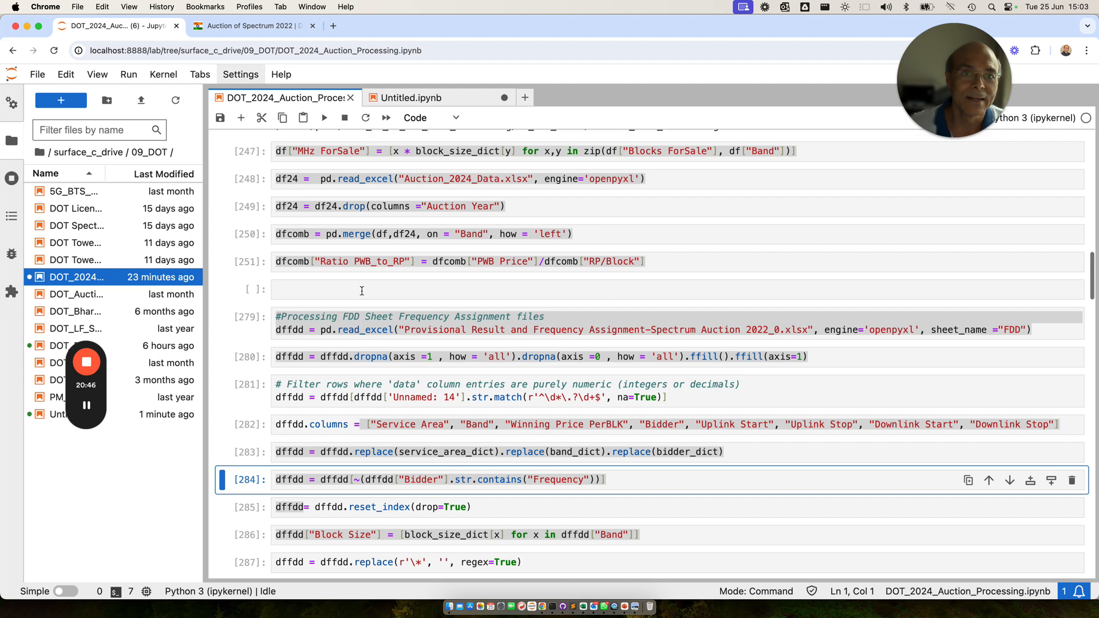
scroll(342, 342, "down", 3)
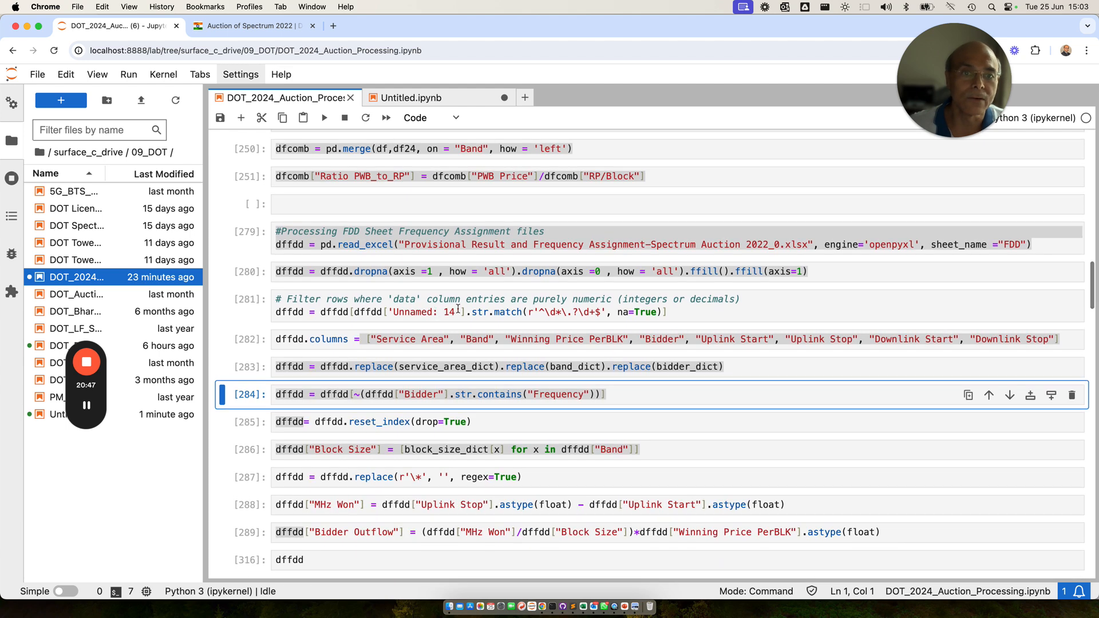
left_click(438, 312)
left_click(541, 301)
left_click_drag(689, 312, 241, 295)
key("super+c")
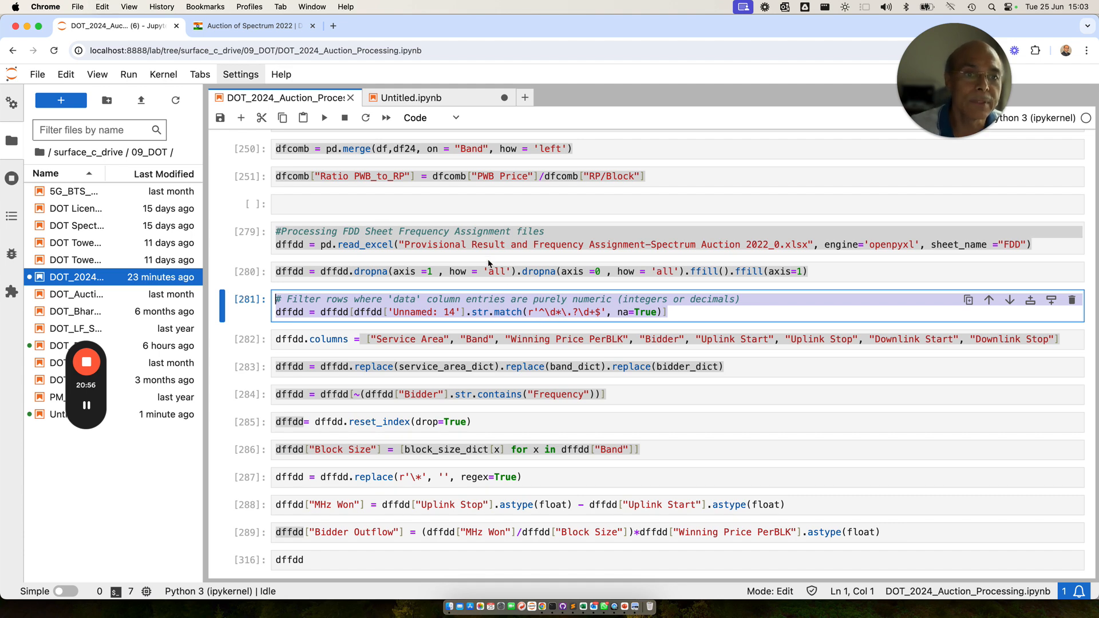
Step: Replace the "Bidder" filter in the last cell of Untitled.ipynb with the copied 'Unnamed: 14' numeric filter, save the notebook and run the cell
left_click(394, 98)
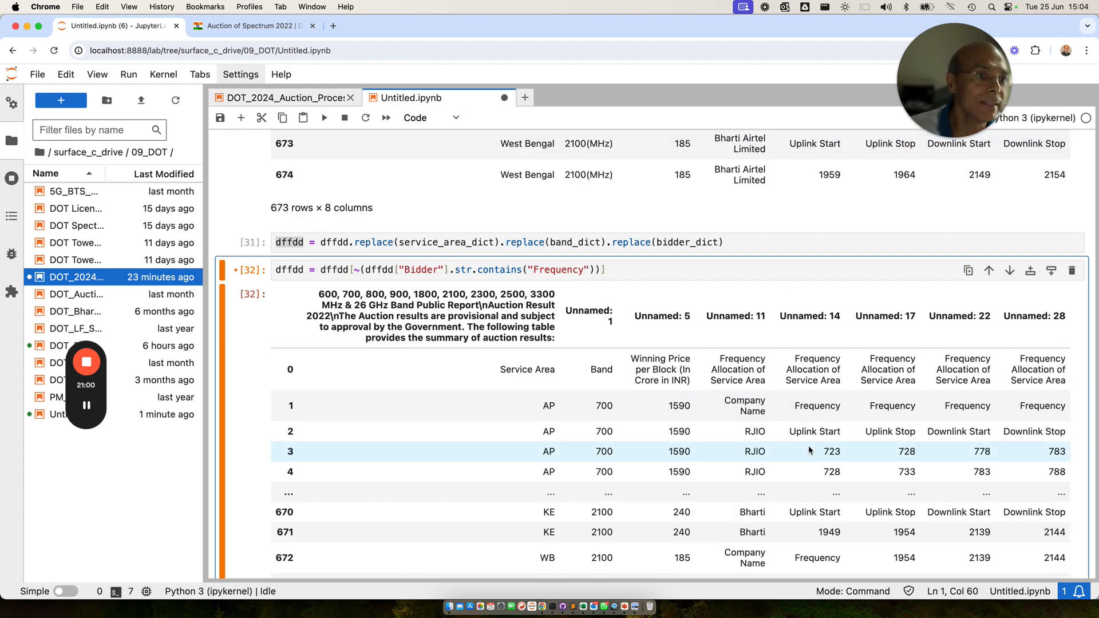
scroll(818, 452, "down", 3)
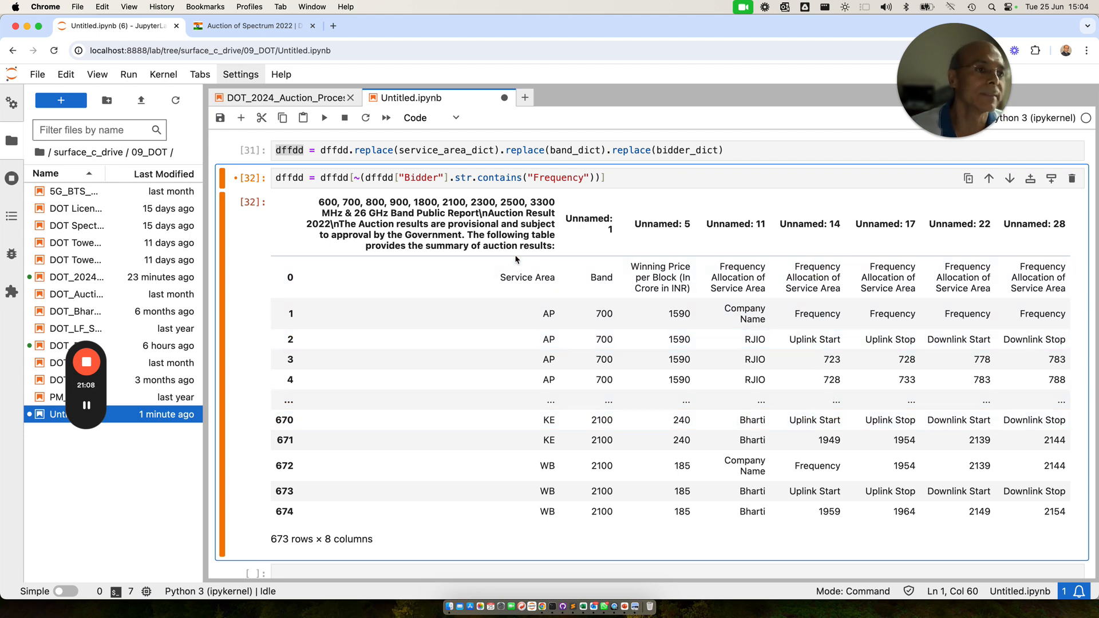
scroll(422, 193, "up", 1)
left_click_drag(642, 240, 286, 228)
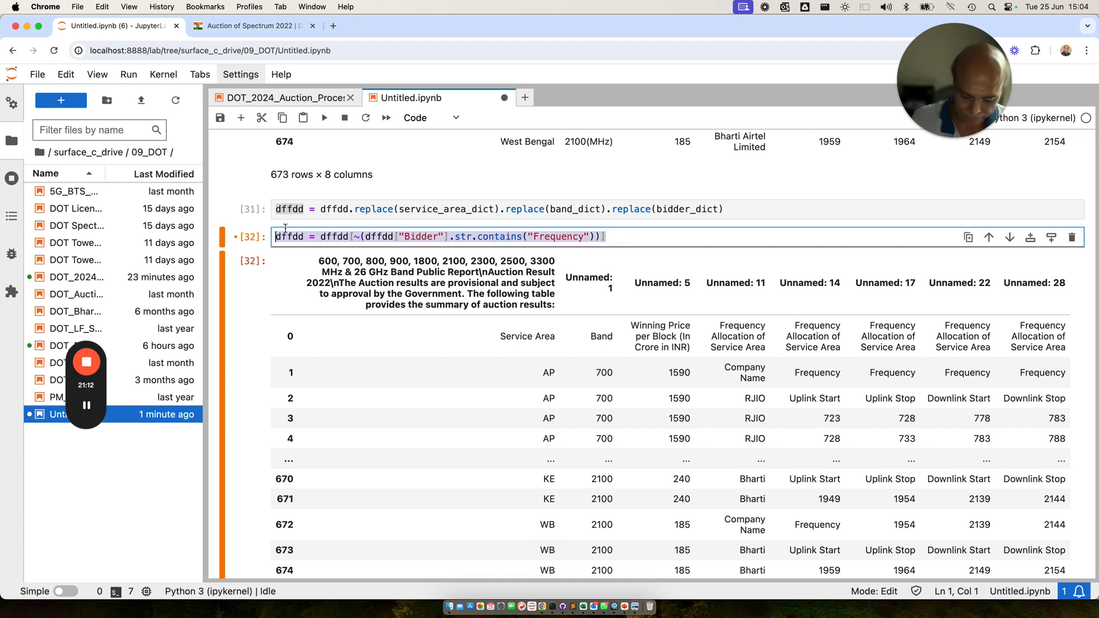
key("super+v")
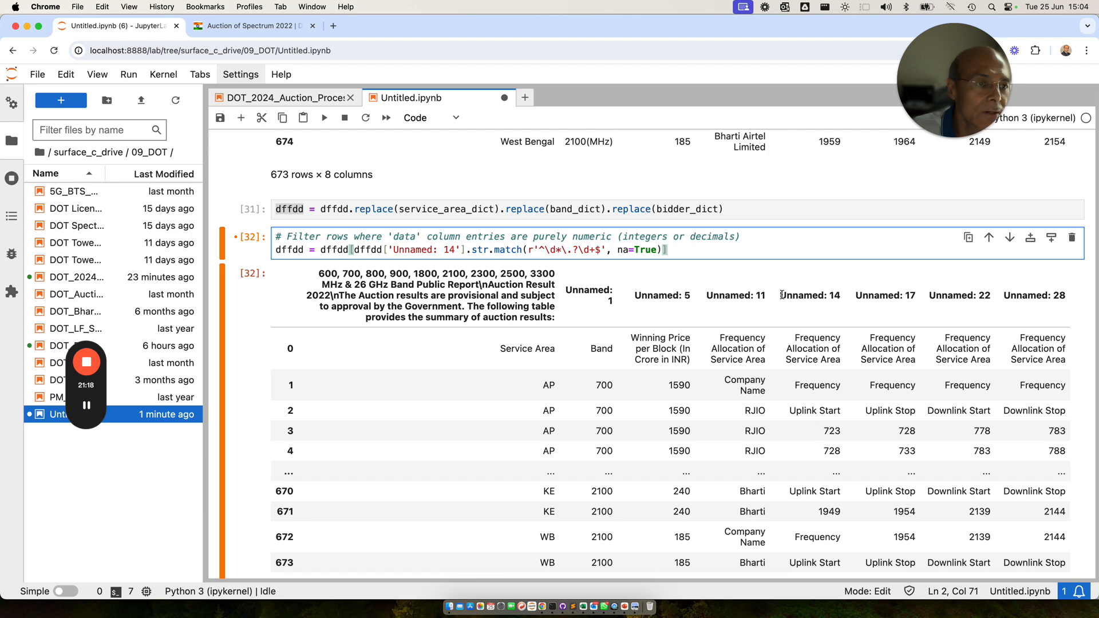
left_click_drag(779, 295, 842, 298)
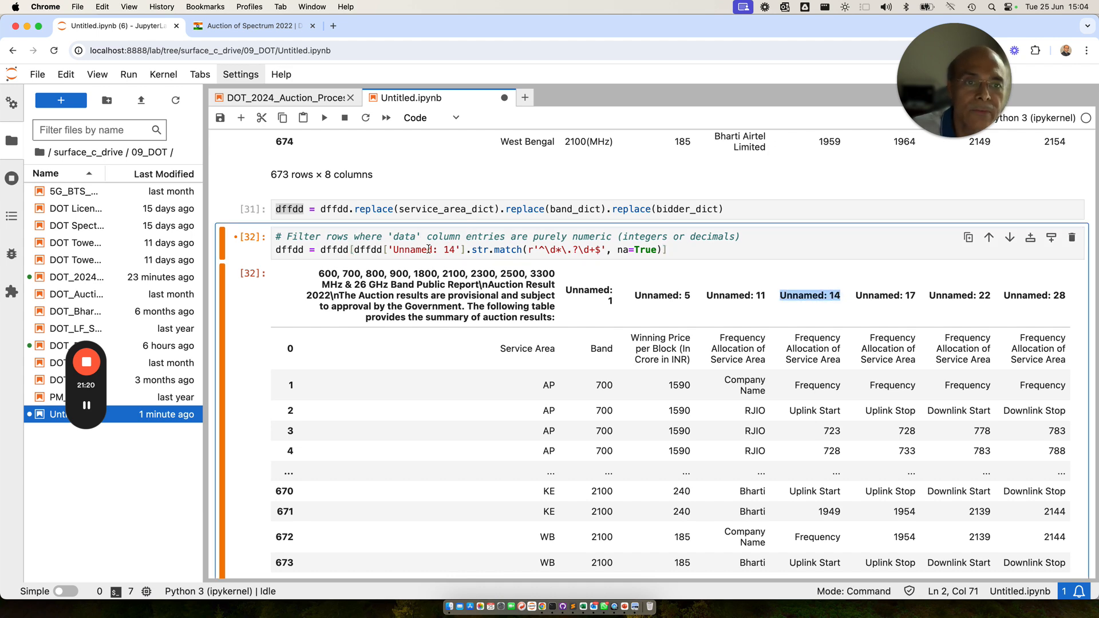
left_click(618, 251)
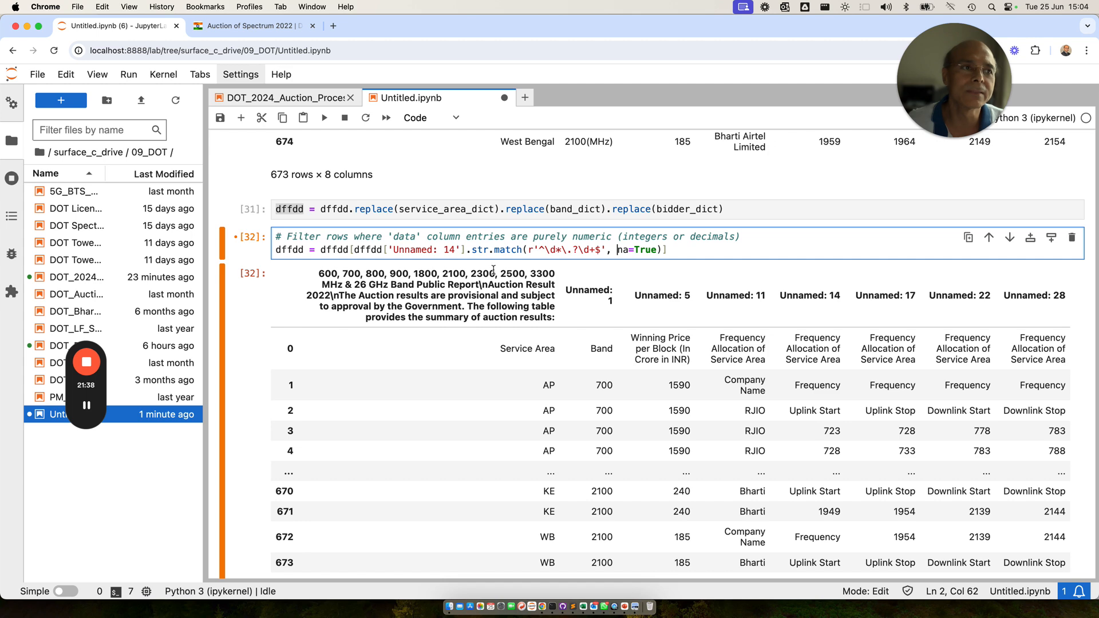
key("cmd+s")
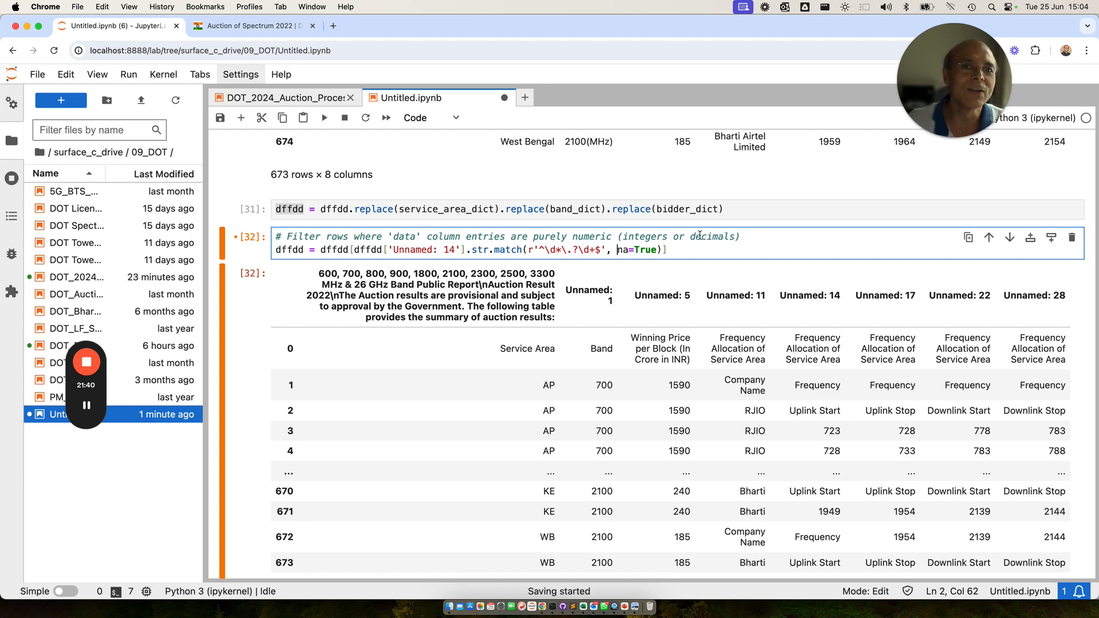
left_click(678, 252)
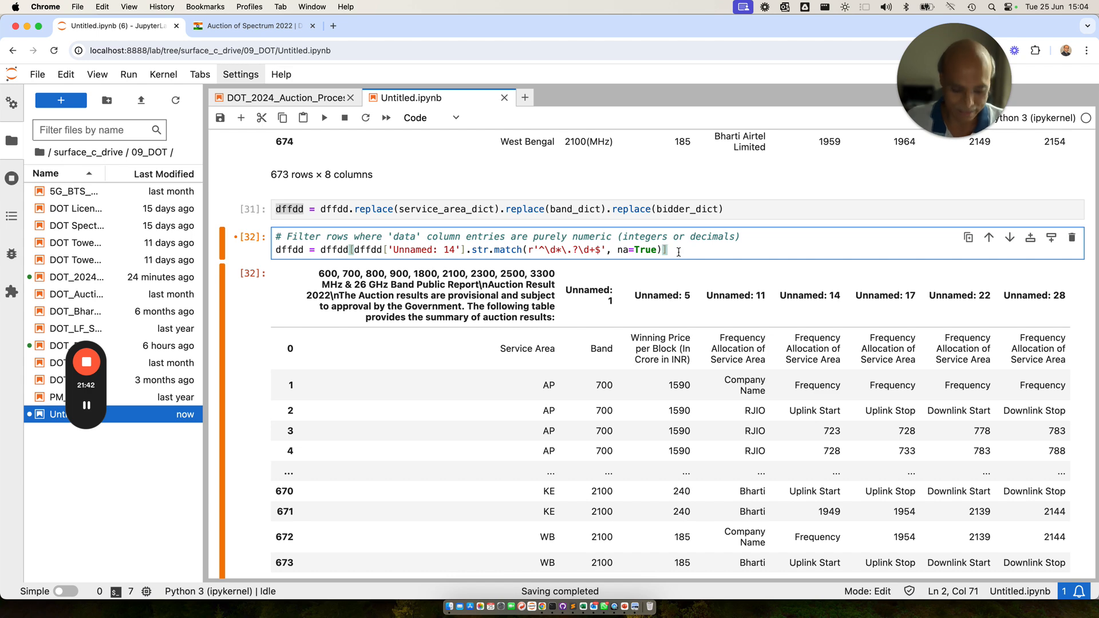
key("shift+Return")
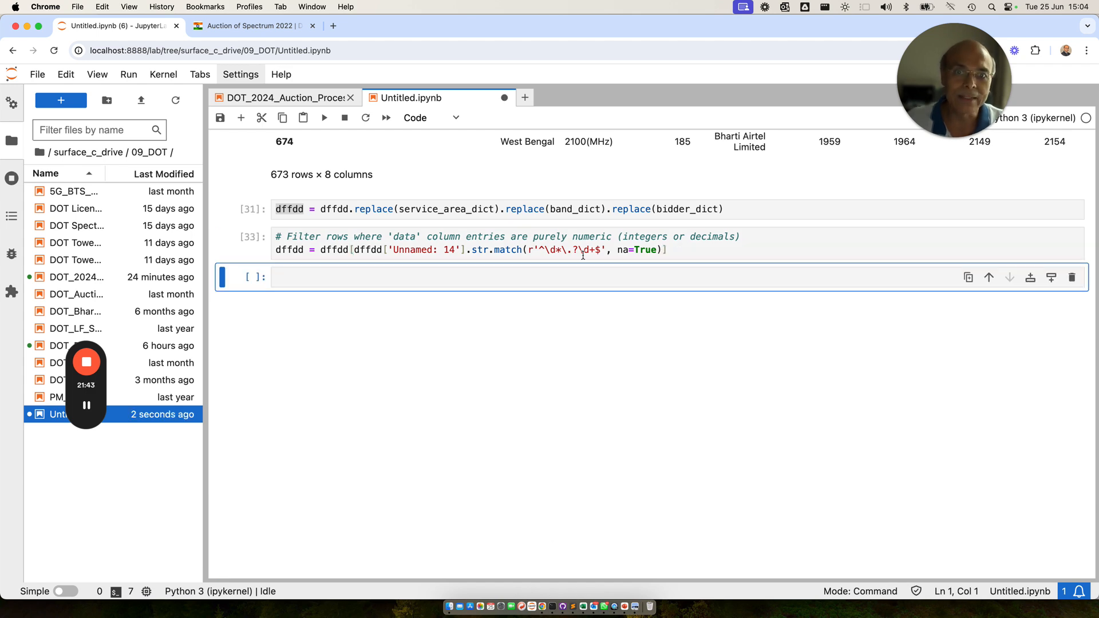
Step: Display dffdd from a new cell below the numeric filter cell
double_click(288, 252)
key("super+c")
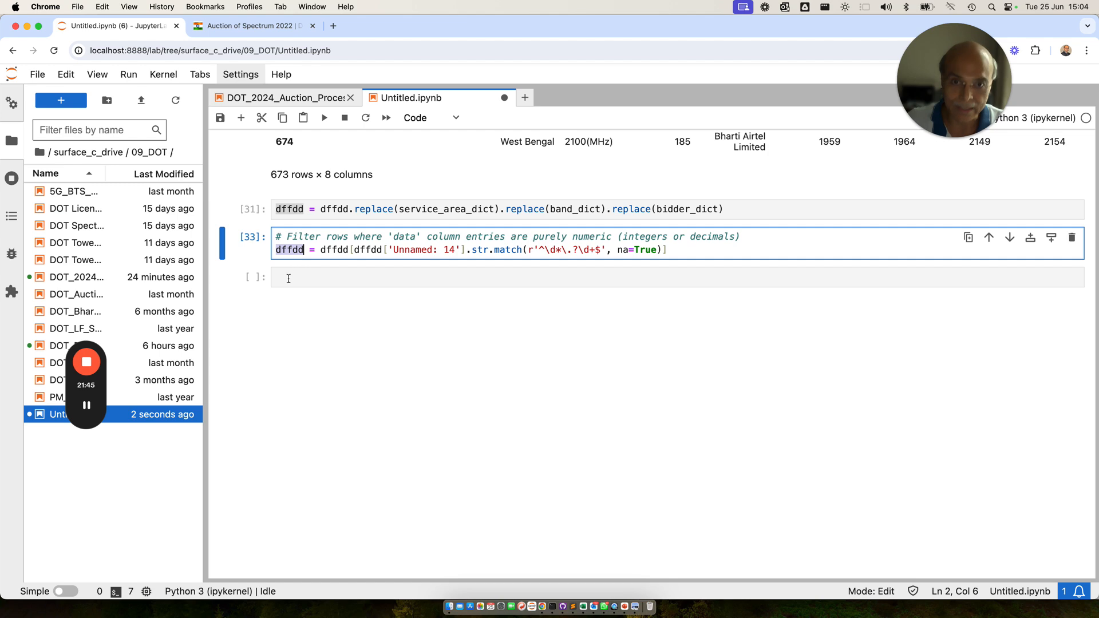
left_click(288, 279)
key("super+v")
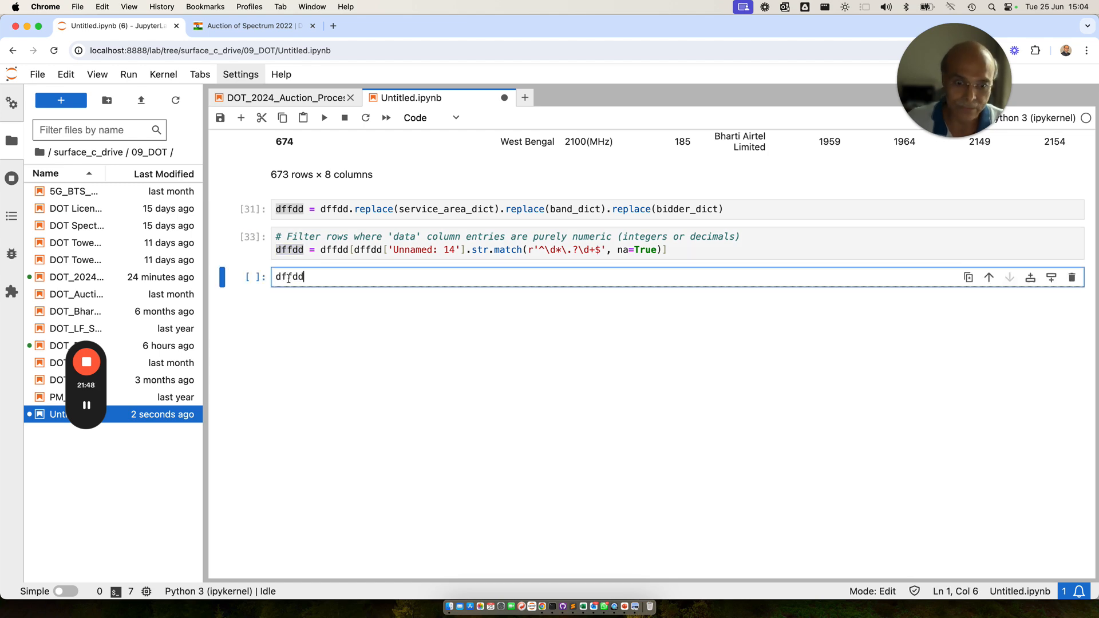
key("shift+Return")
scroll(853, 350, "up", 5)
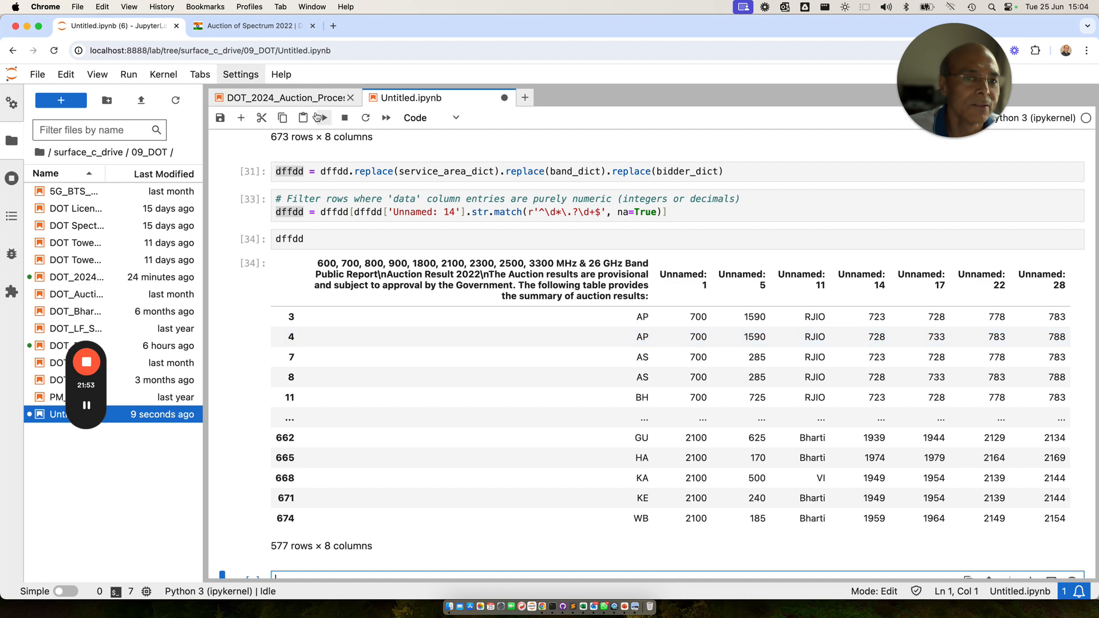
Step: Copy the dffdd.columns renaming line from DOT_2024_Auction_Processing over the last dffdd display line in Untitled.ipynb and run it
left_click(291, 98)
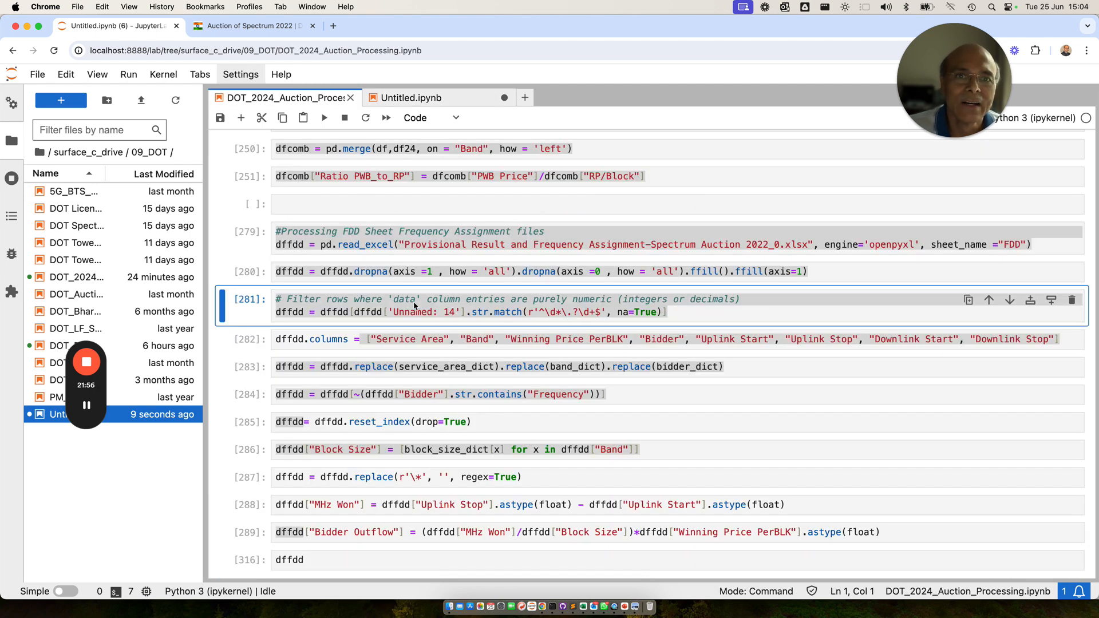
left_click(281, 340)
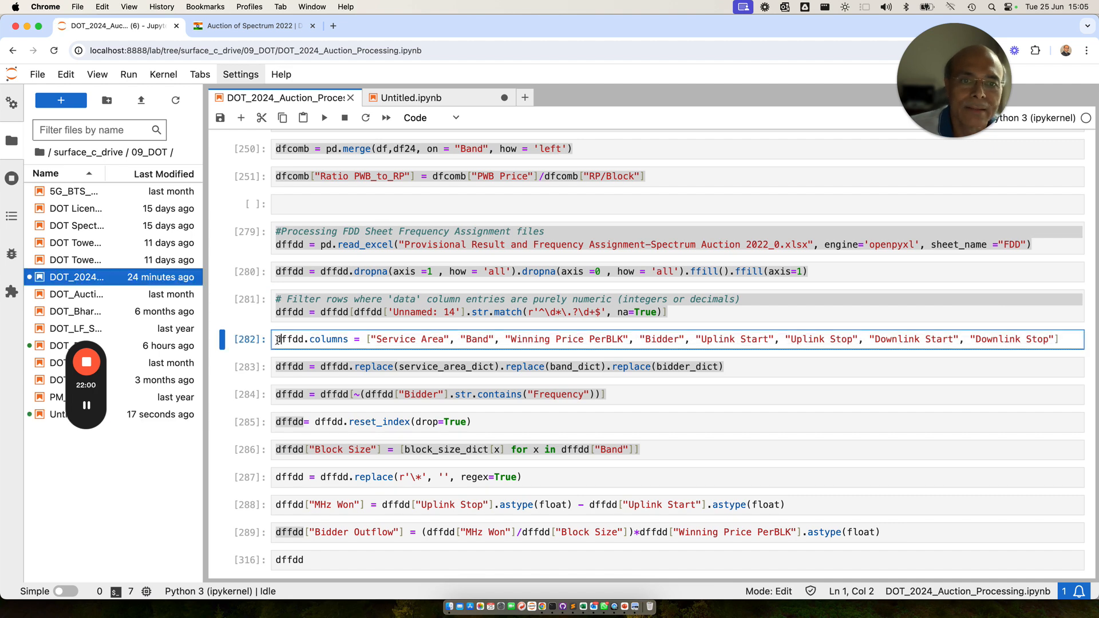
left_click_drag(517, 341, 1061, 339)
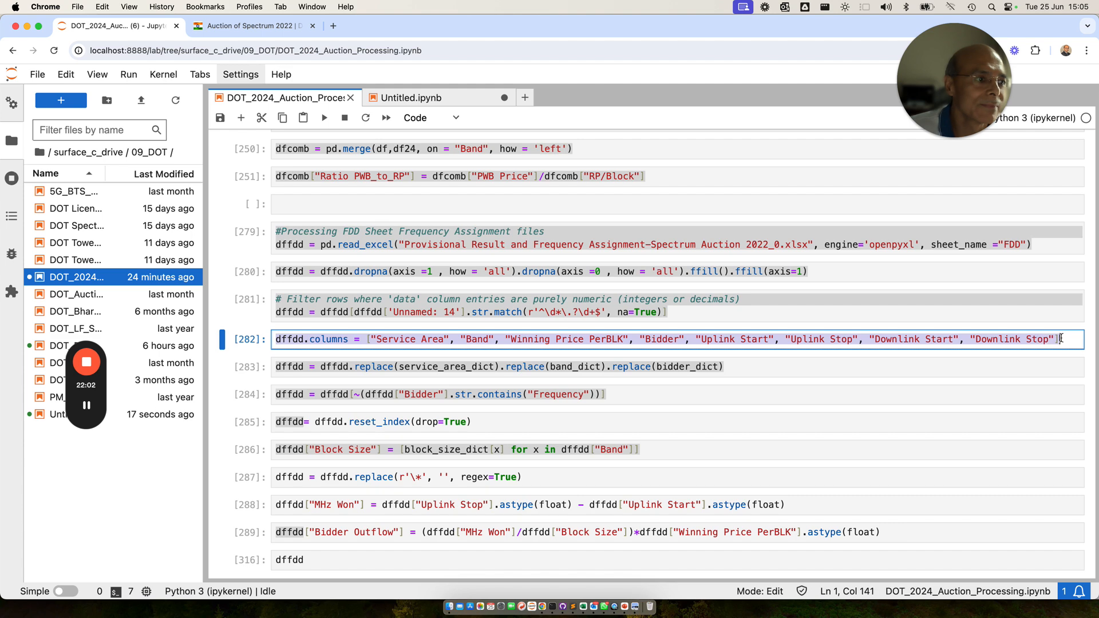
left_click(403, 99)
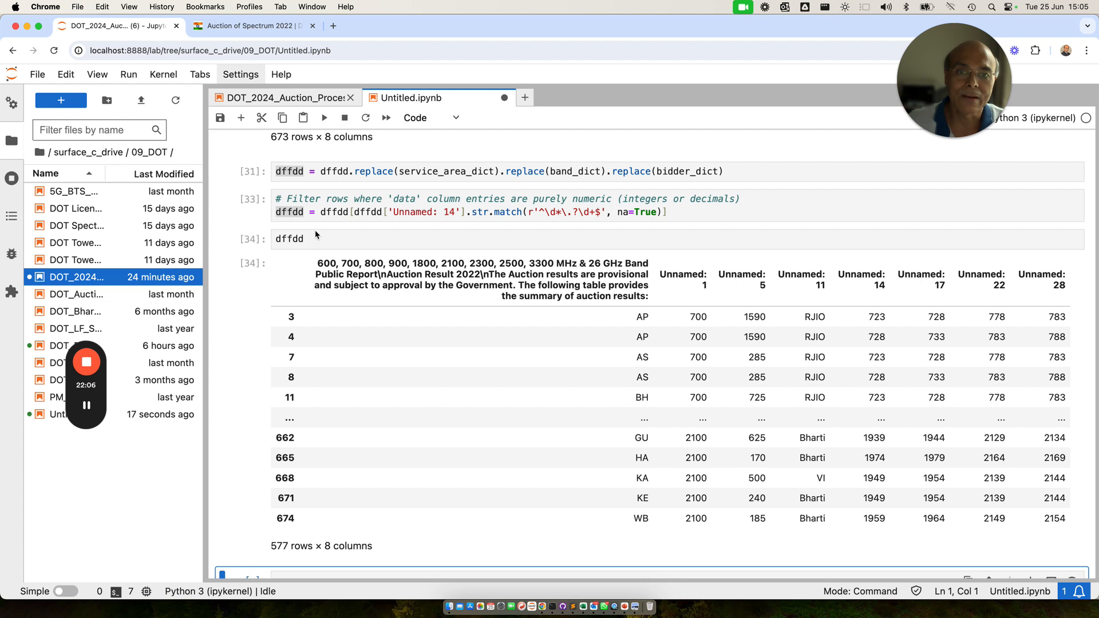
left_click_drag(306, 240, 274, 239)
type("dffdd.columns = [\"Service Area\", \"Band\", \"Winning Price PerBLK\", \"Bidder\", \"Uplink Start\", \"Uplink Stop\", \"Downlink Start\", \"Downlink Stop\"]")
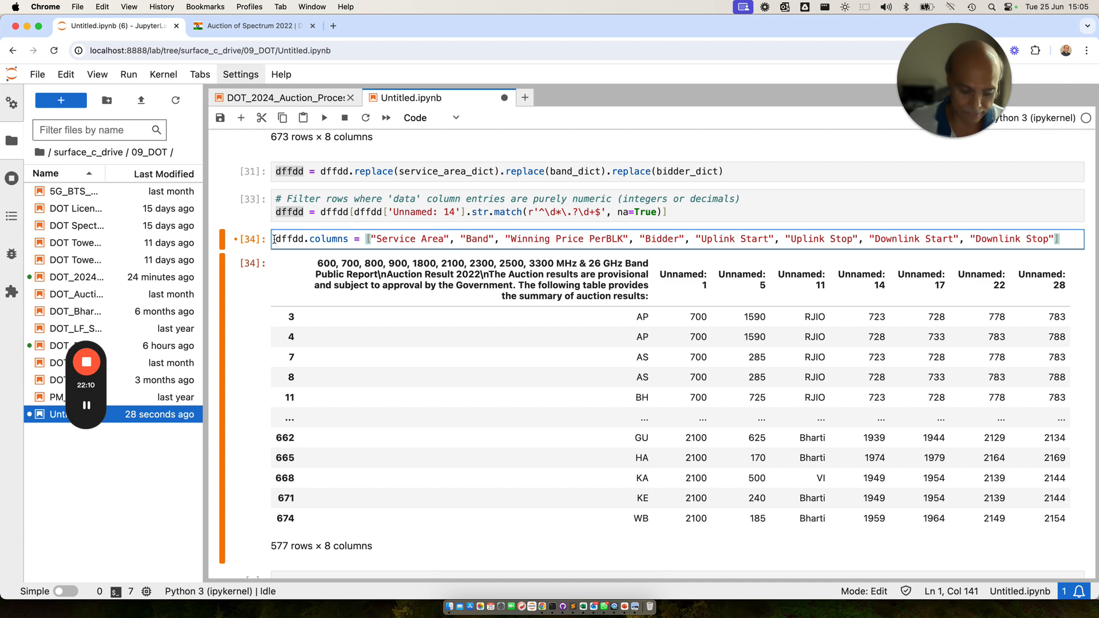
key("shift+Return")
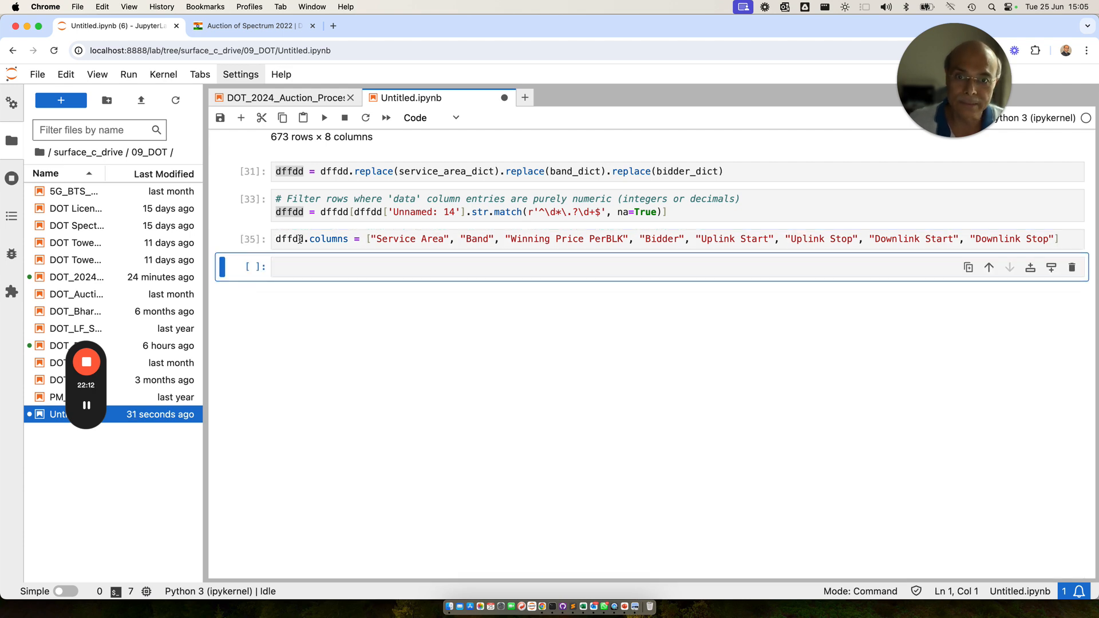
Step: Display dffdd from a new cell below the dffdd.columns renaming cell
left_click(300, 239)
left_click(296, 267)
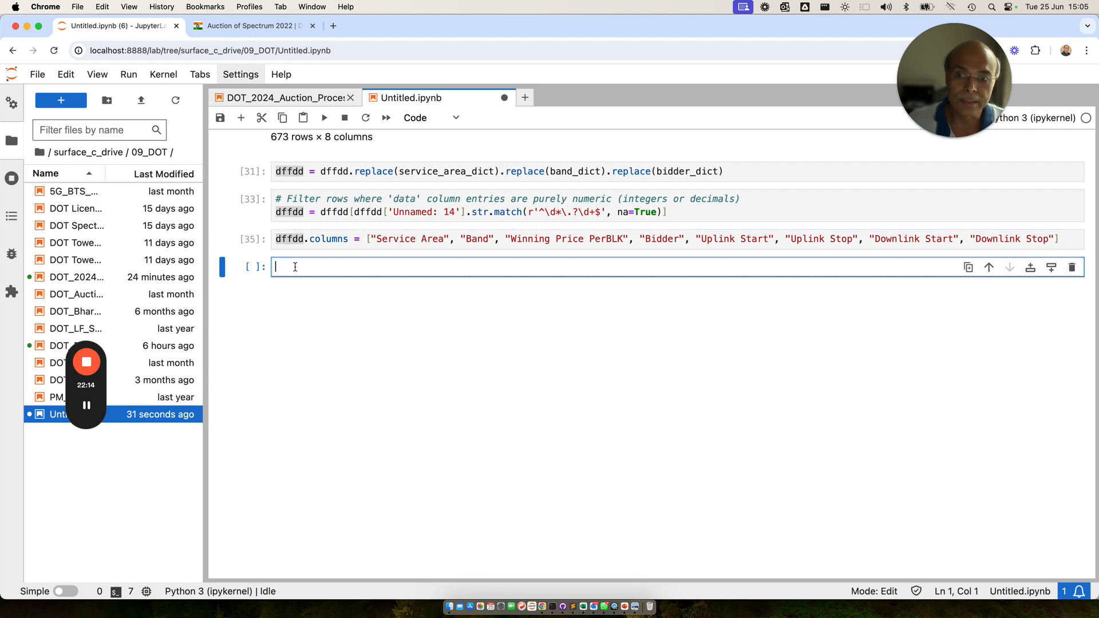
type("dffdd")
key("shift+Return")
scroll(601, 313, "up", 2)
scroll(601, 314, "up", 3)
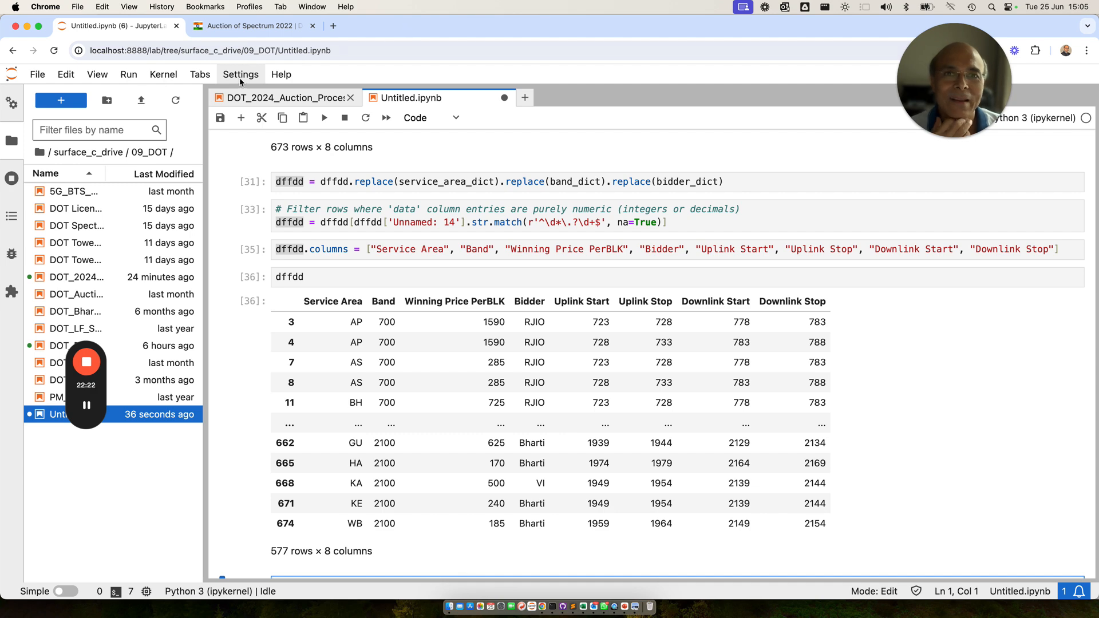
Step: Copy the dffdd filter line that excludes "Bidder" values containing "Frequency" from DOT_2024_Auction_Processing
left_click(254, 98)
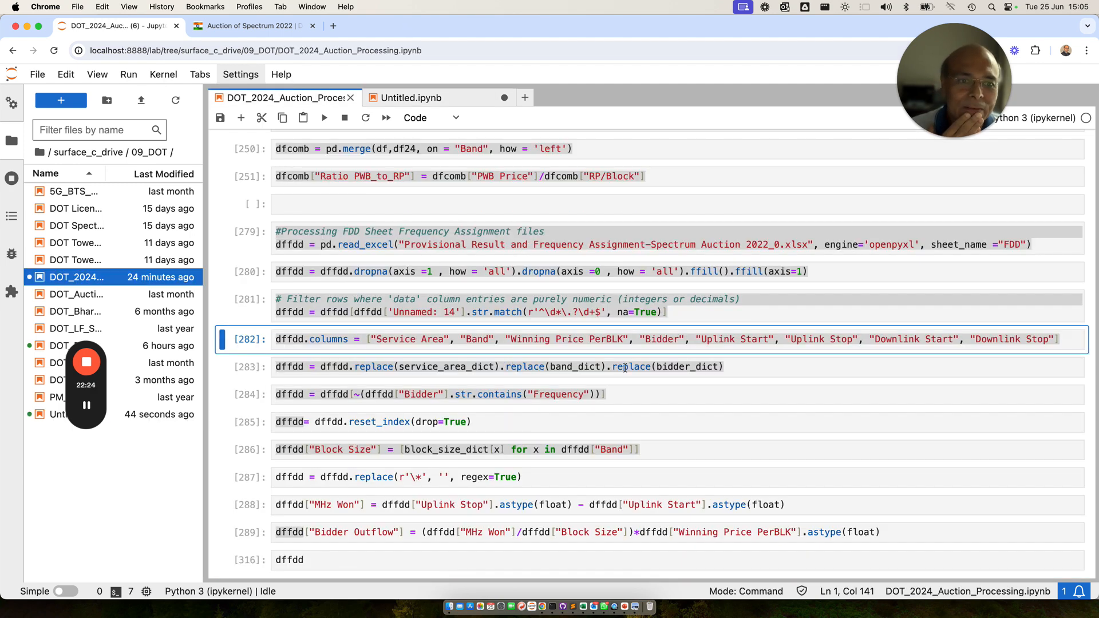
left_click(727, 369)
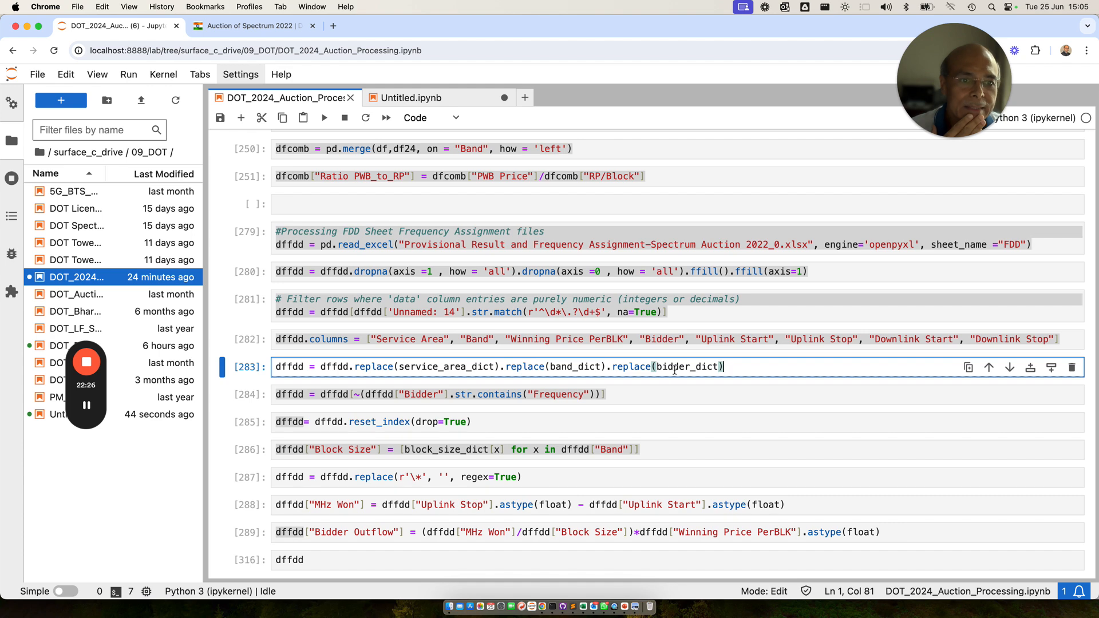
scroll(620, 345, "down", 2)
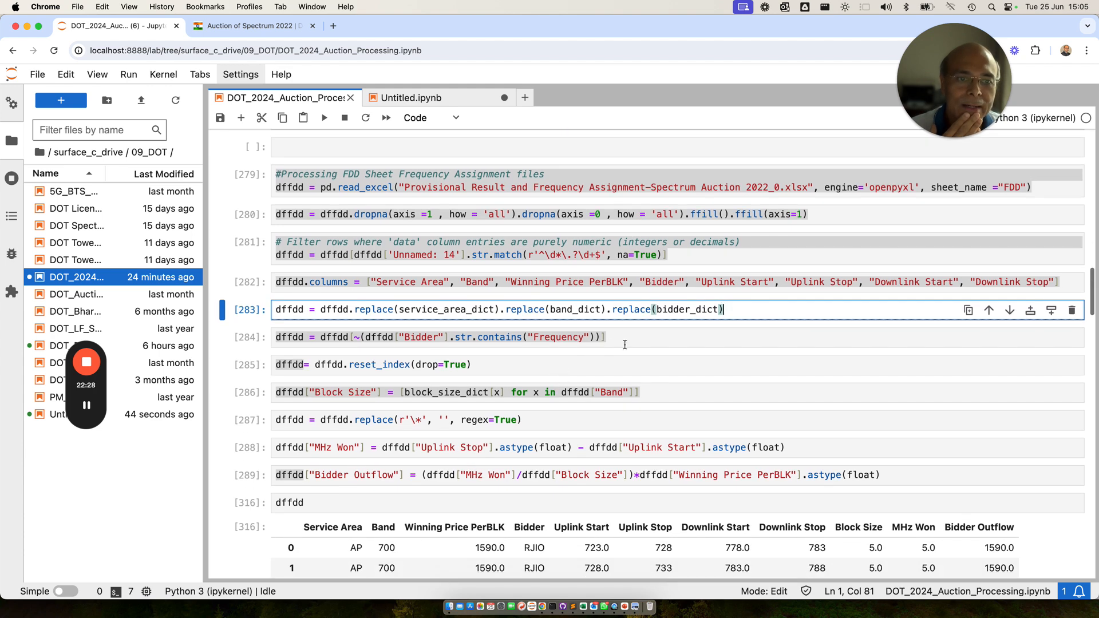
left_click_drag(621, 339, 262, 332)
key("super+c")
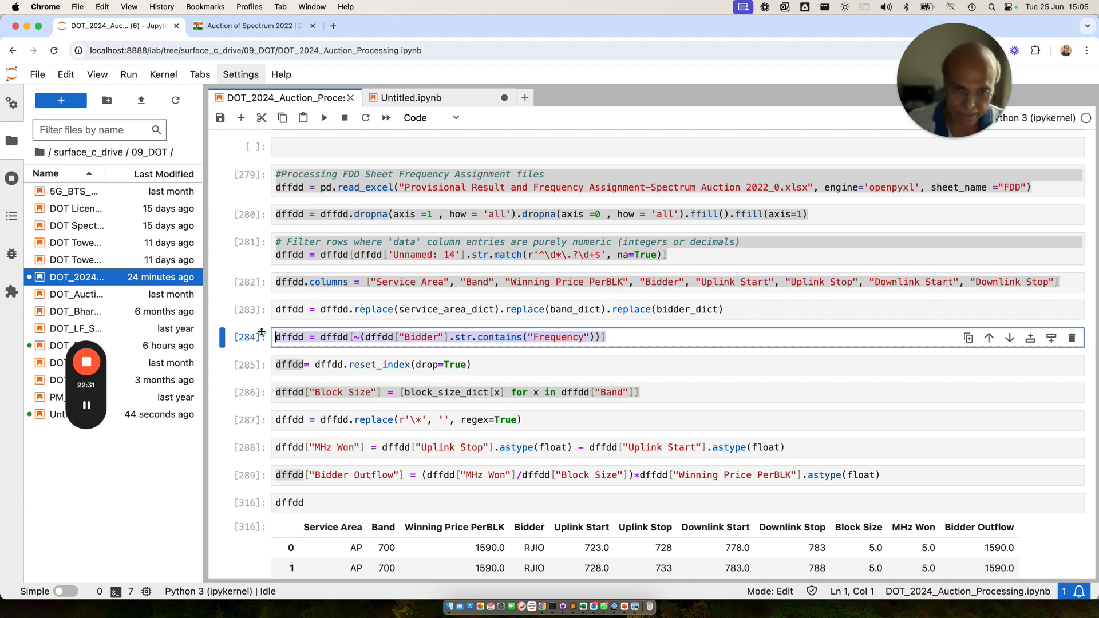
Step: List the unique "Bidder" values by changing the last dffdd line in Untitled.ipynb to set(dffdd["Bidder"]) and running it
left_click(420, 99)
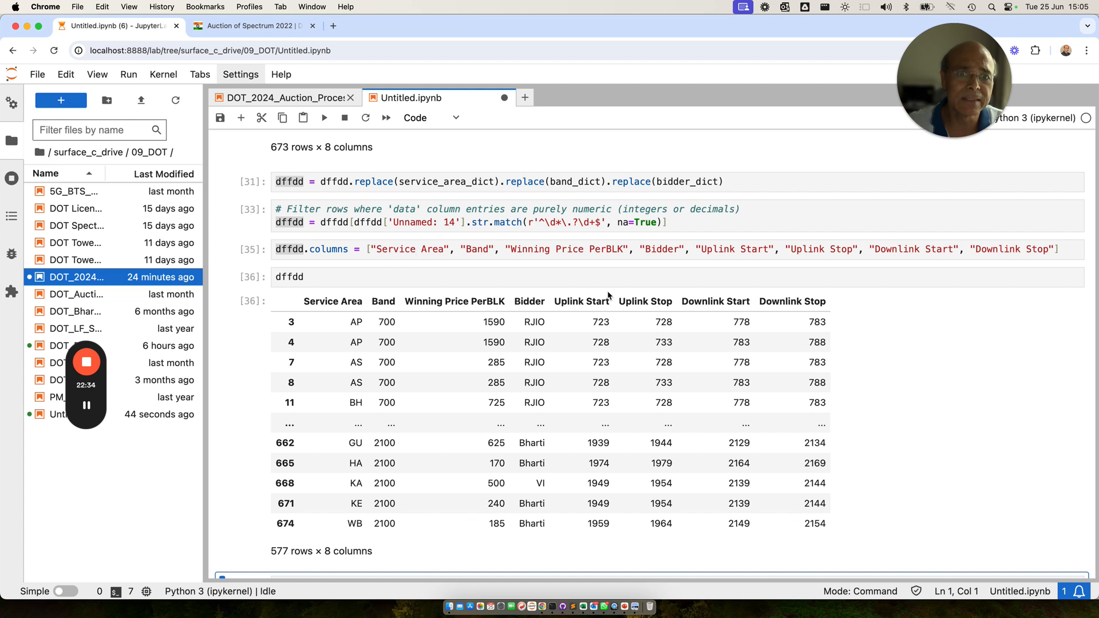
left_click(351, 279)
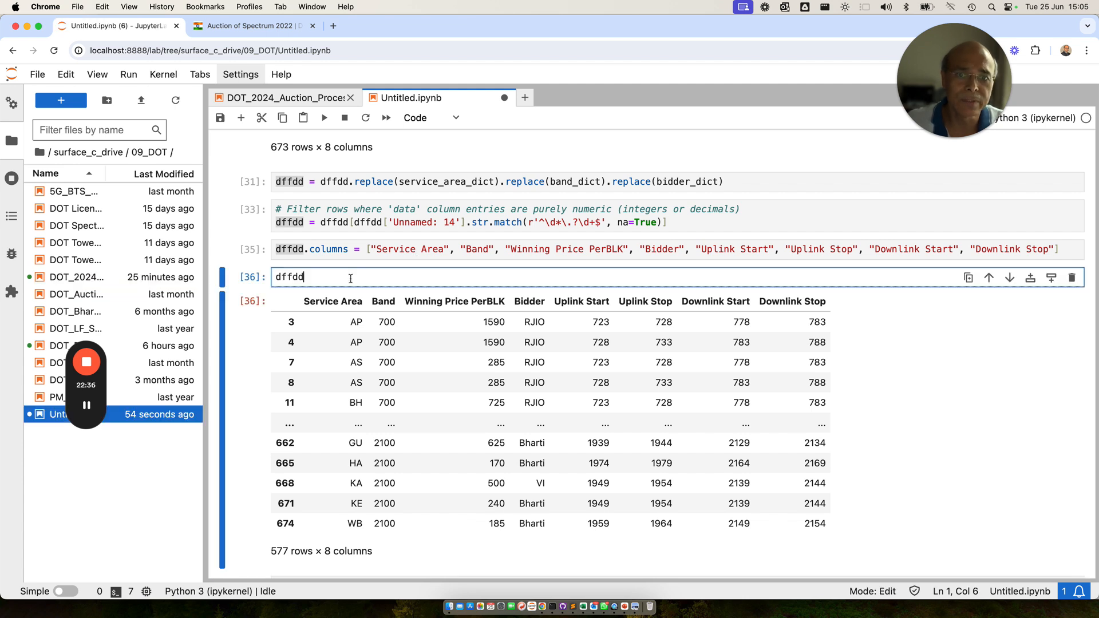
type("[\"B")
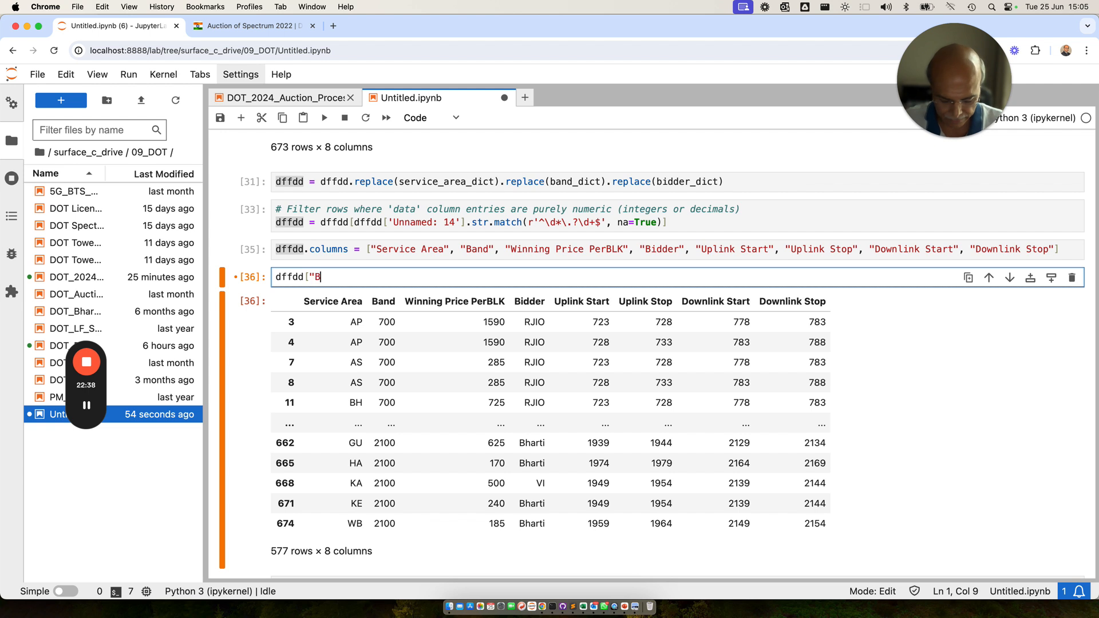
type("idder\"]")
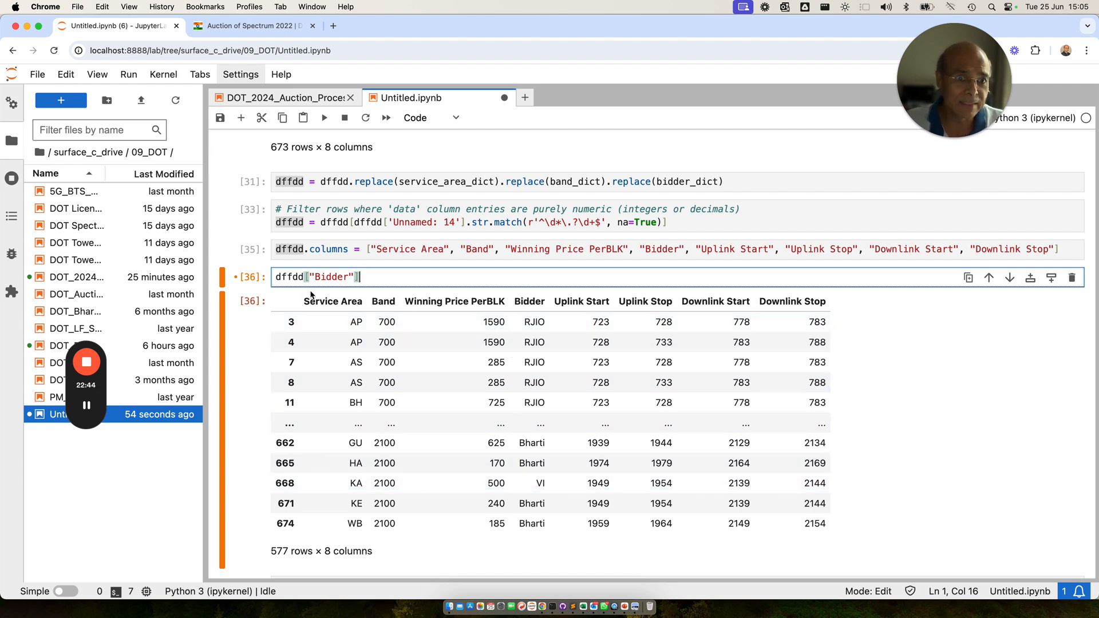
left_click(276, 279)
type("se")
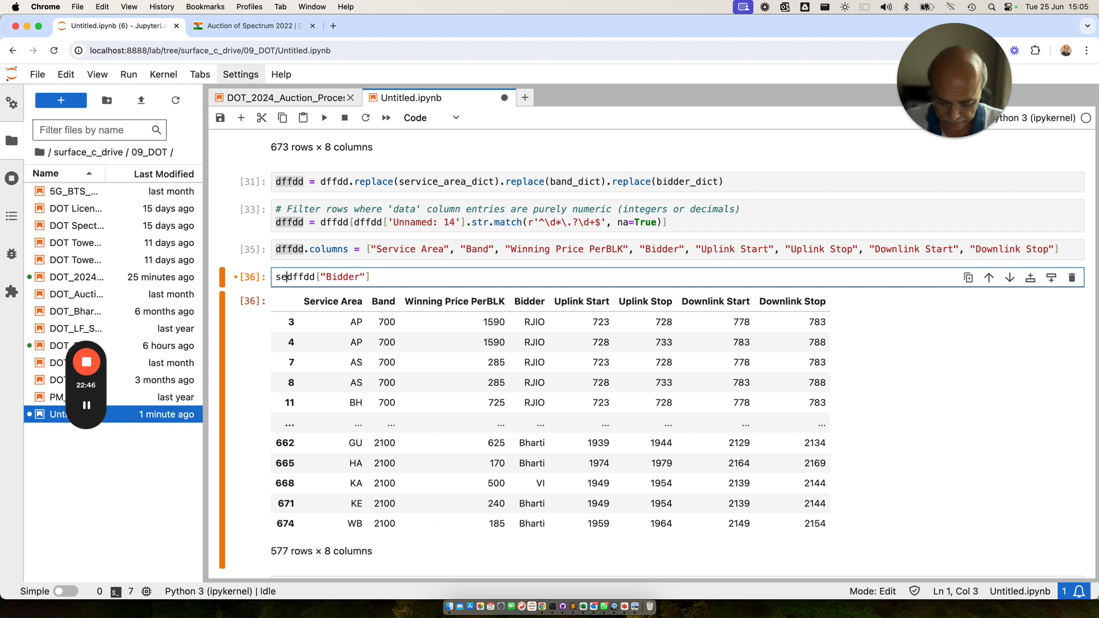
type("t(")
left_click(415, 276)
type(")")
key("shift+Return")
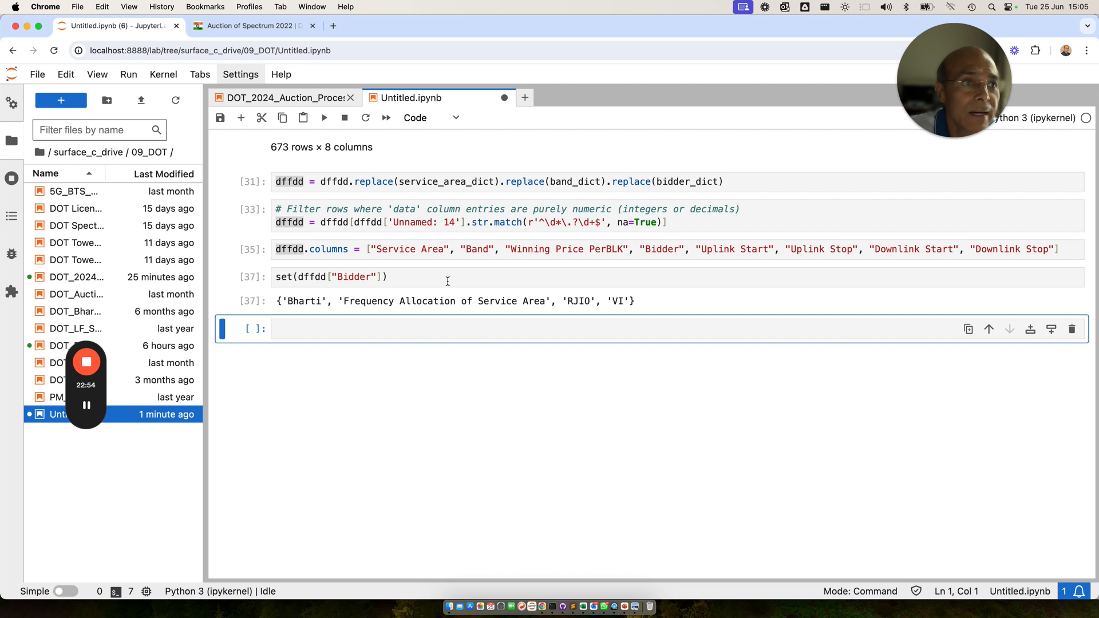
Step: Replace the set(dffdd["Bidder"]) line with the copied filter excluding "Bidder" values containing "Frequency" and run it
left_click_drag(420, 279, 267, 274)
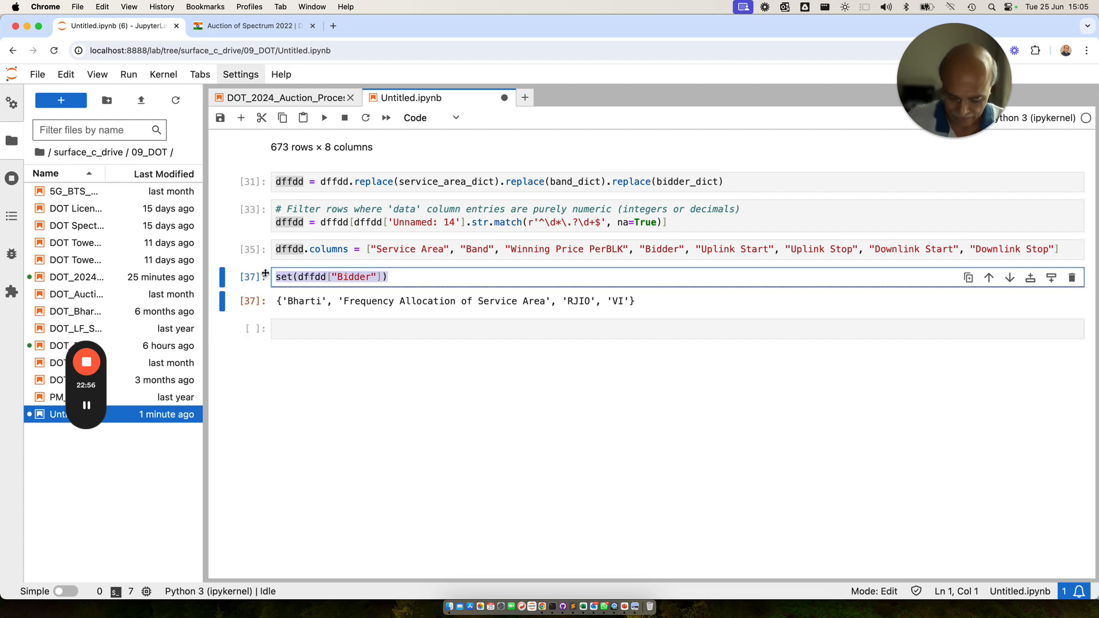
key("super+v")
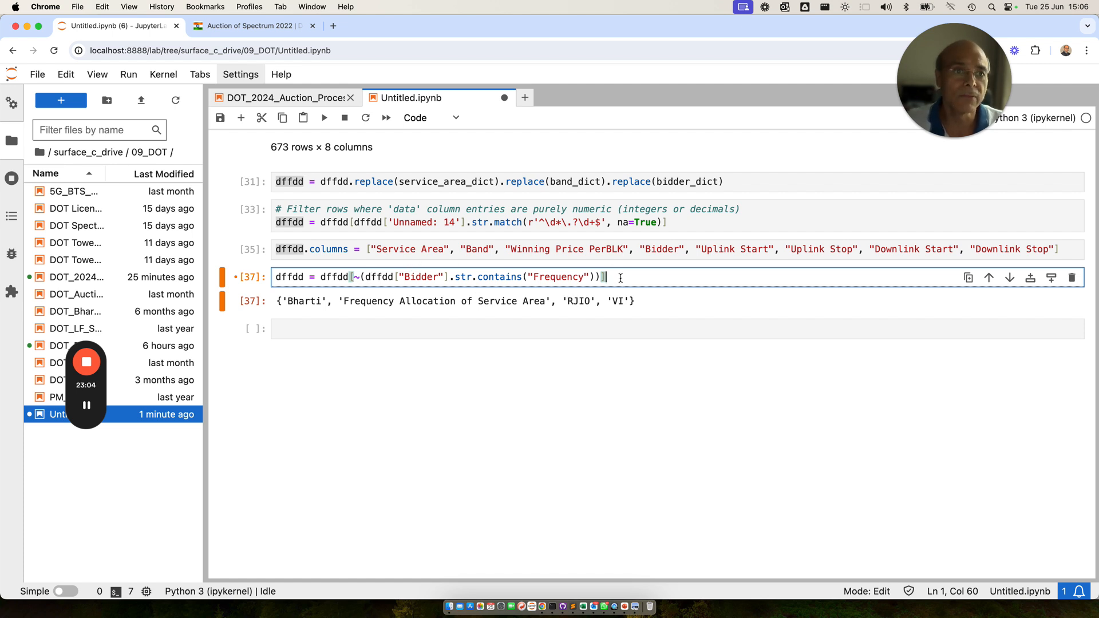
key("shift+Return")
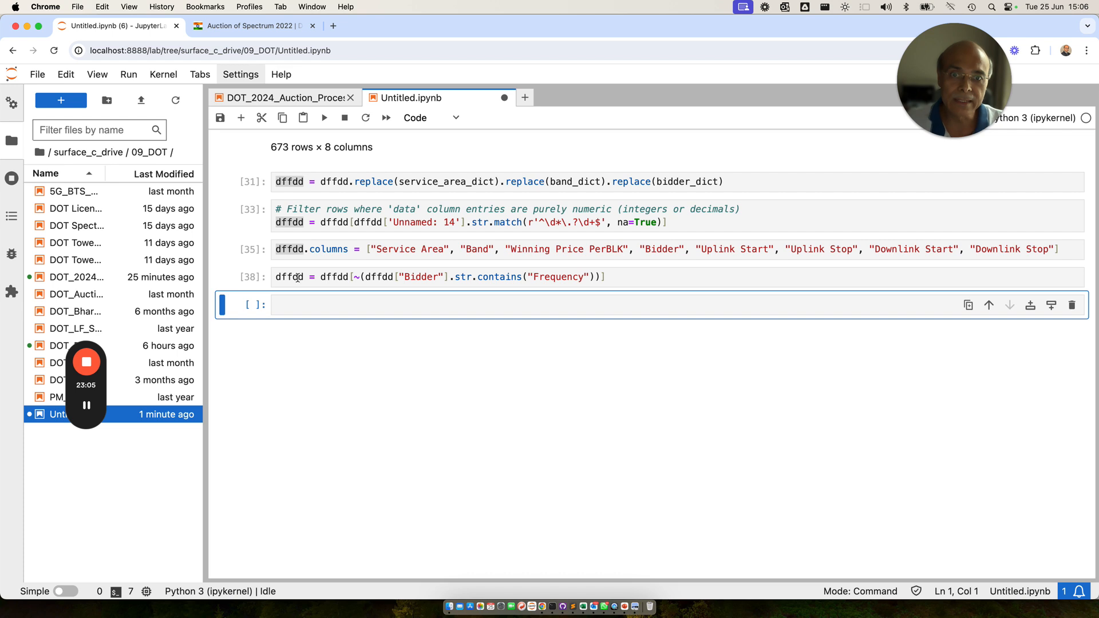
Step: Display dffdd from a new cell below the "Bidder" filter cell
double_click(297, 278)
left_click(296, 304)
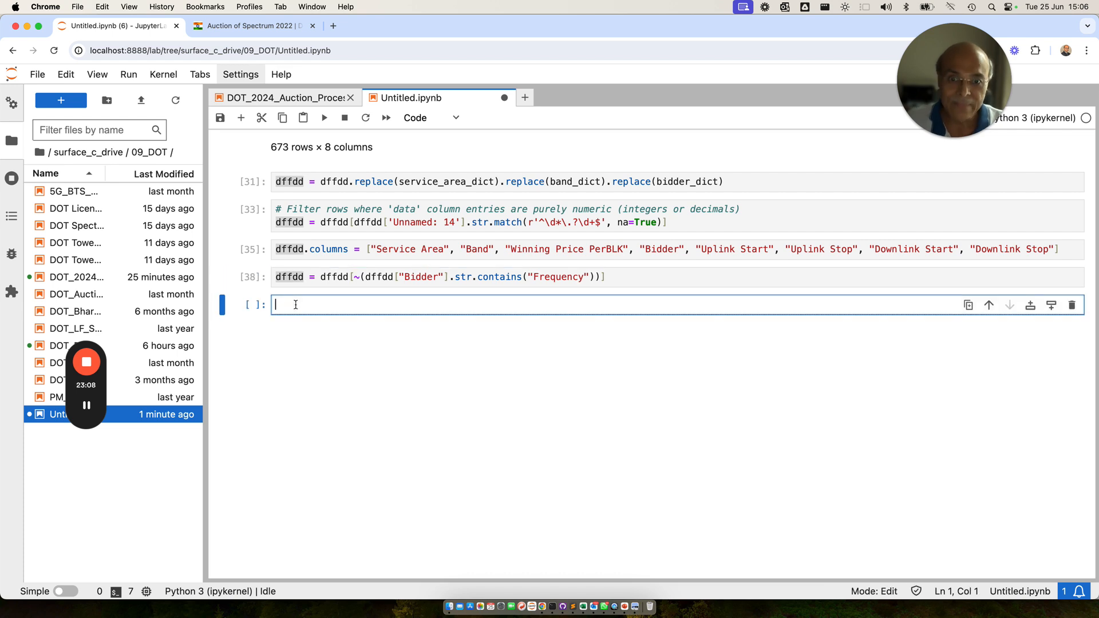
type("dffdd")
key("shift+Return")
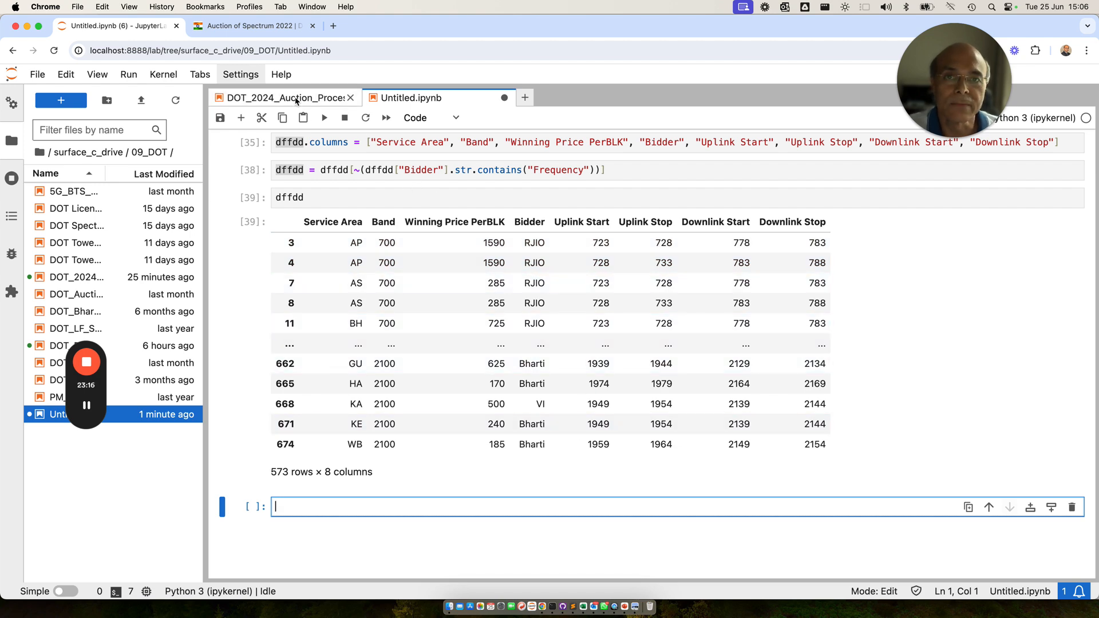
Step: Copy the dffdd.reset_index(drop=True) line from DOT_2024_Auction_Processing over the last dffdd display line in Untitled.ipynb and run it
left_click(296, 100)
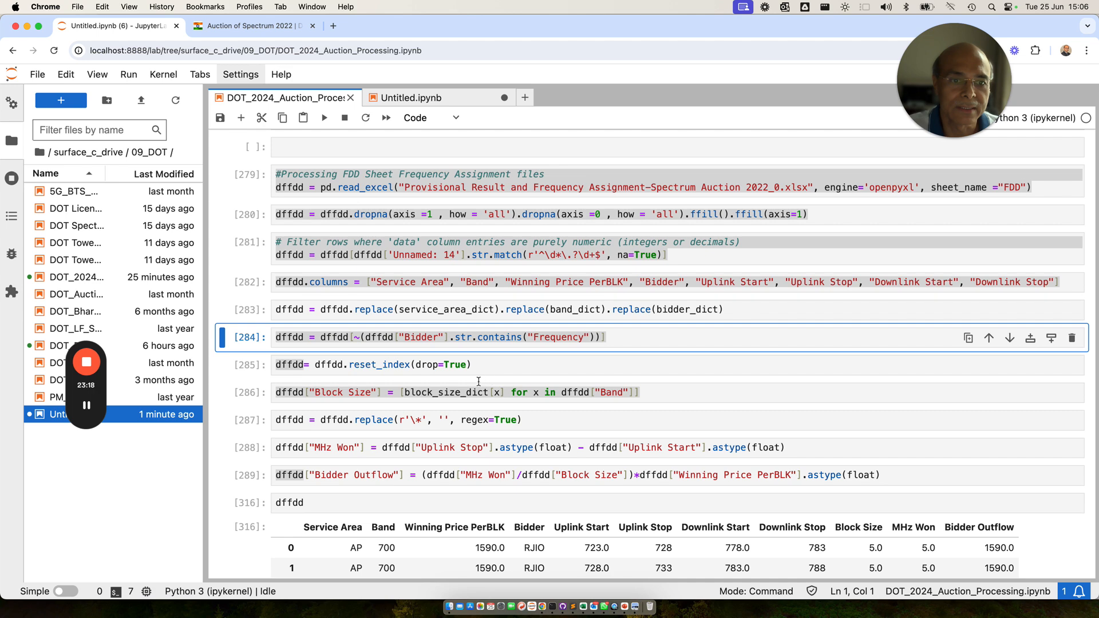
left_click_drag(487, 364, 249, 362)
key("super+c")
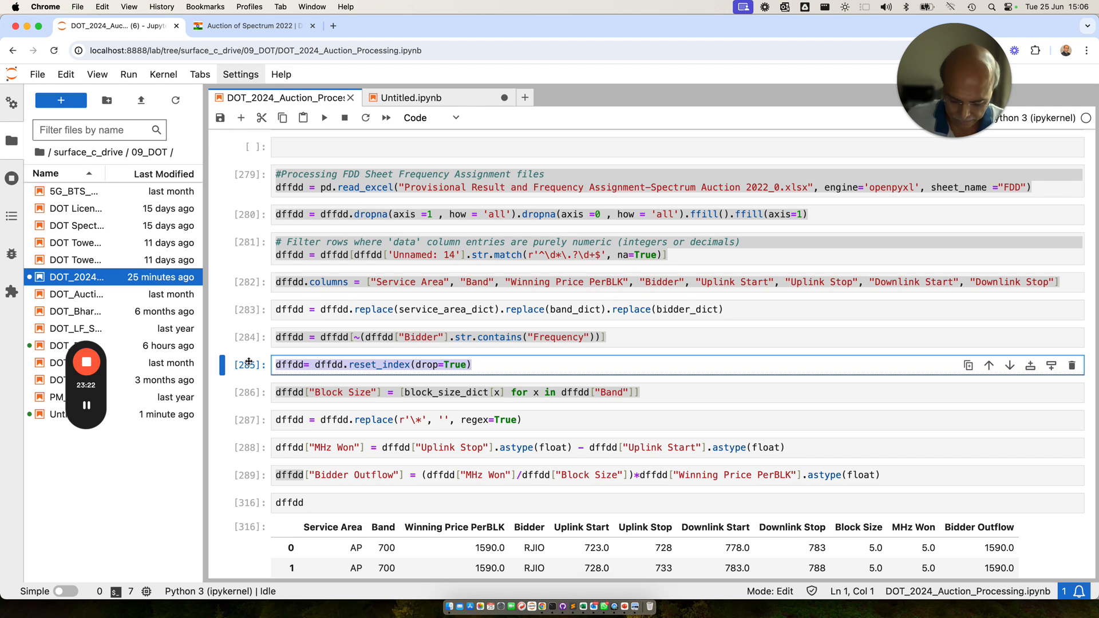
left_click(411, 100)
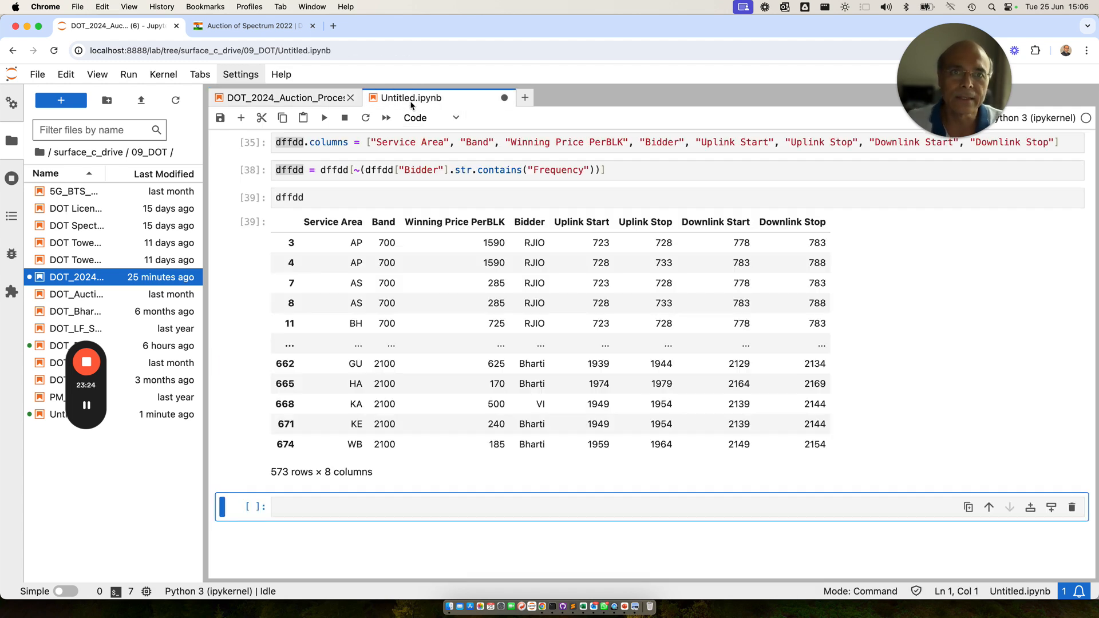
left_click(312, 197)
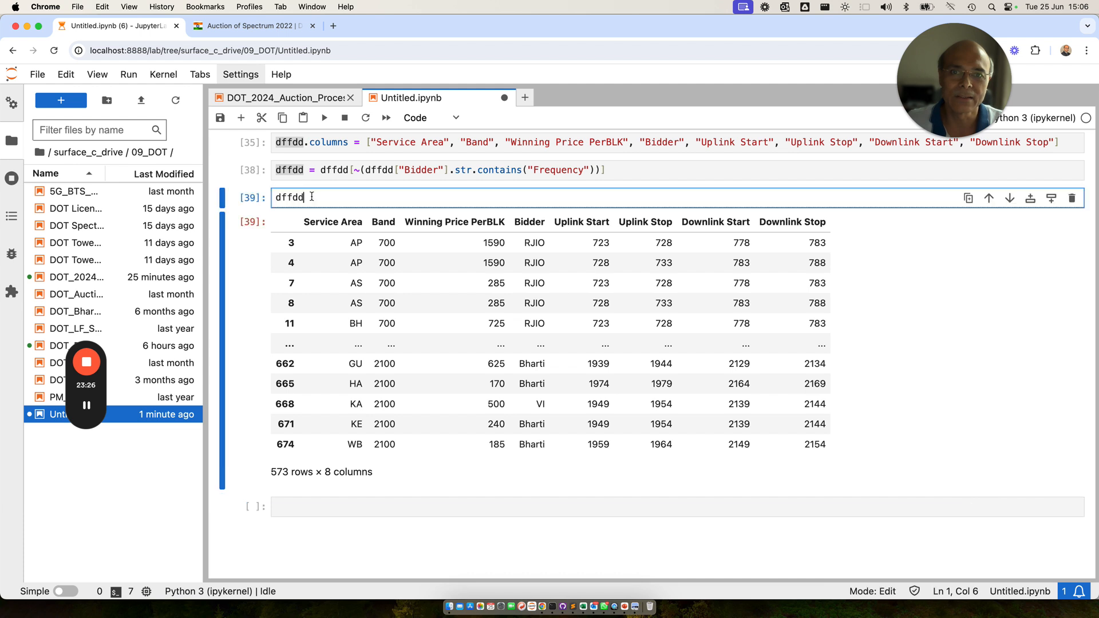
left_click_drag(297, 197, 256, 197)
key("super+v")
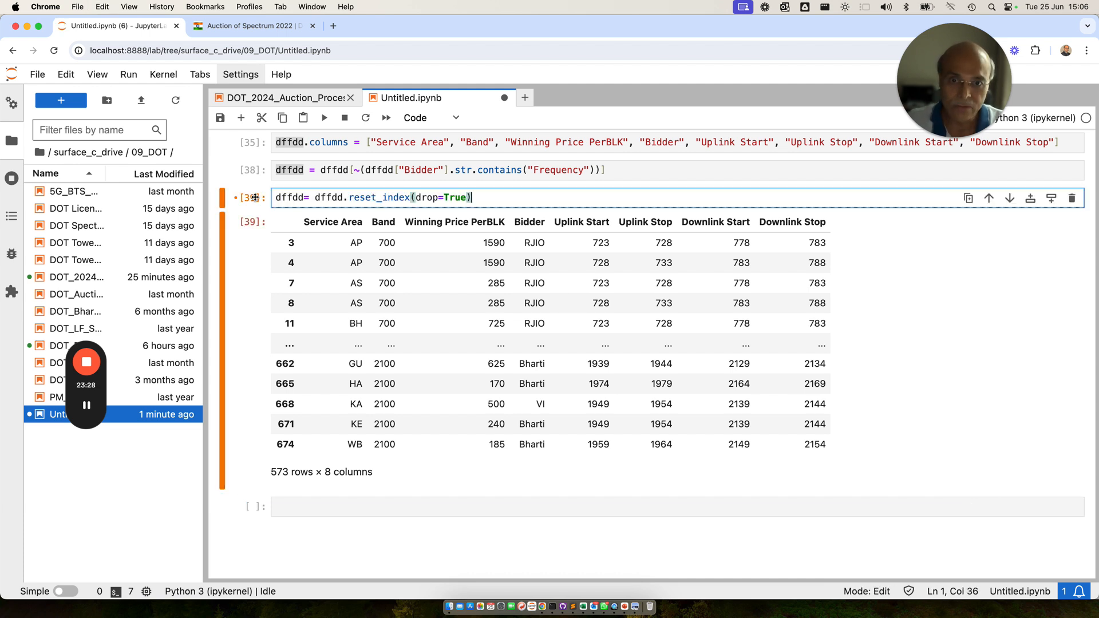
key("shift+Return")
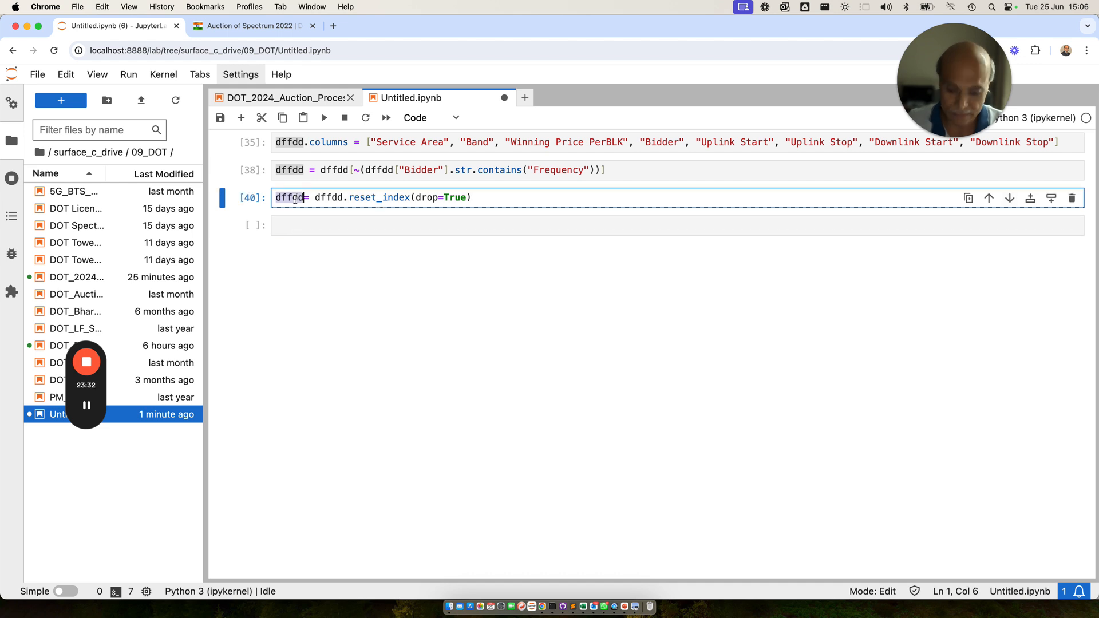
Step: Display dffdd from a new cell below the reset_index cell
left_click(289, 221)
type("dffdd")
key("shift+Return")
scroll(369, 257, "up", 1)
Step: Examine the block_size_dict definition in DOT_2024_Auction_Processing that the "Block Size" line uses
left_click(297, 98)
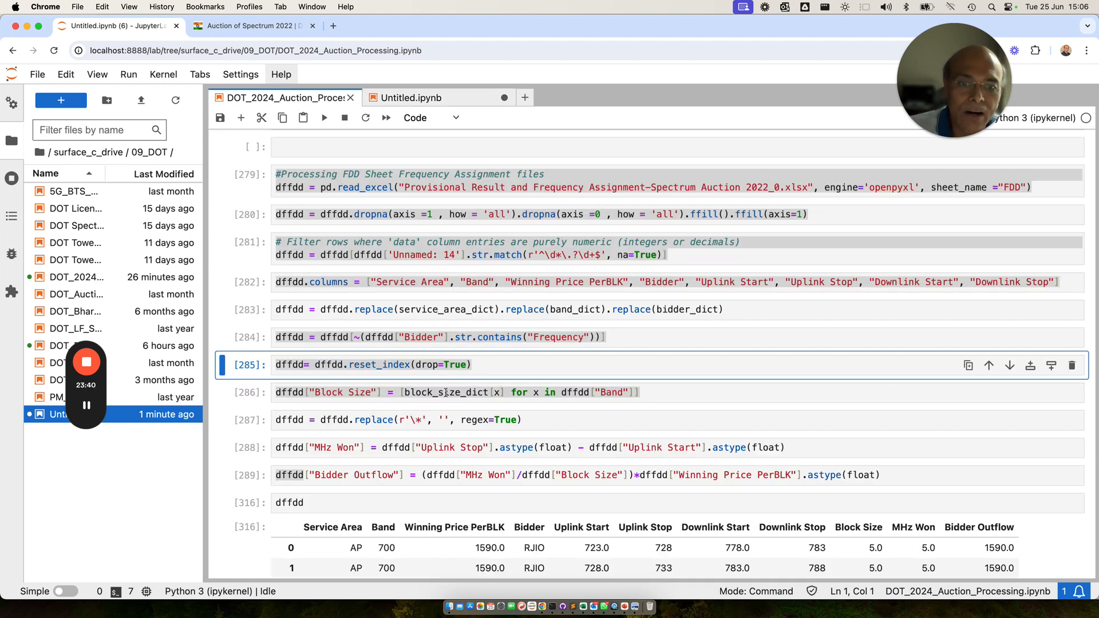
left_click(661, 393)
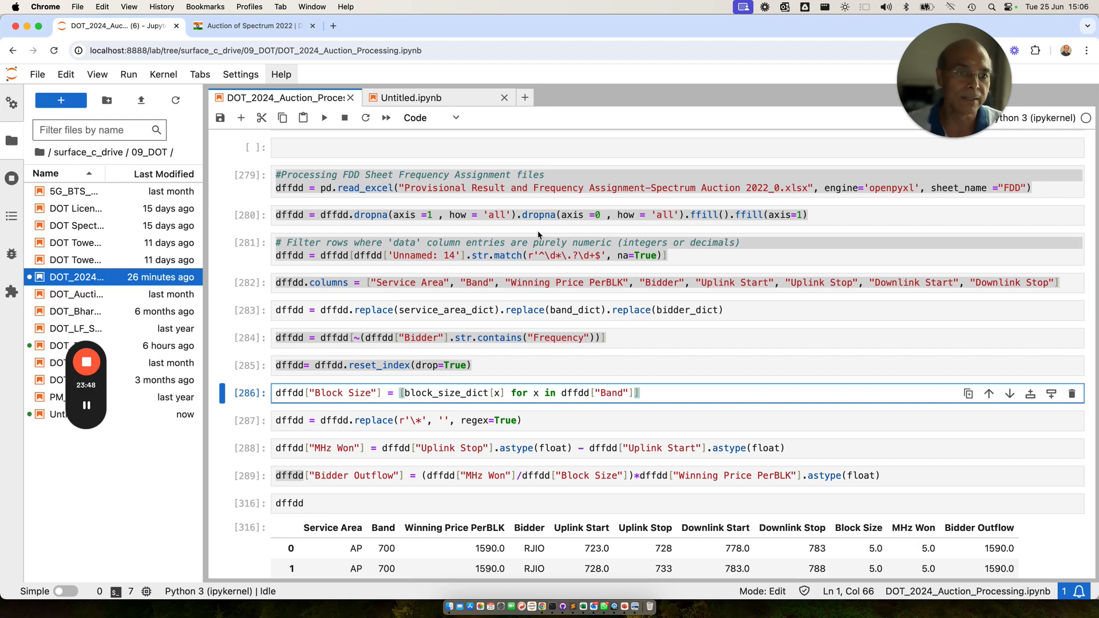
scroll(538, 231, "up", 15)
scroll(538, 231, "down", 5)
scroll(538, 232, "down", 5)
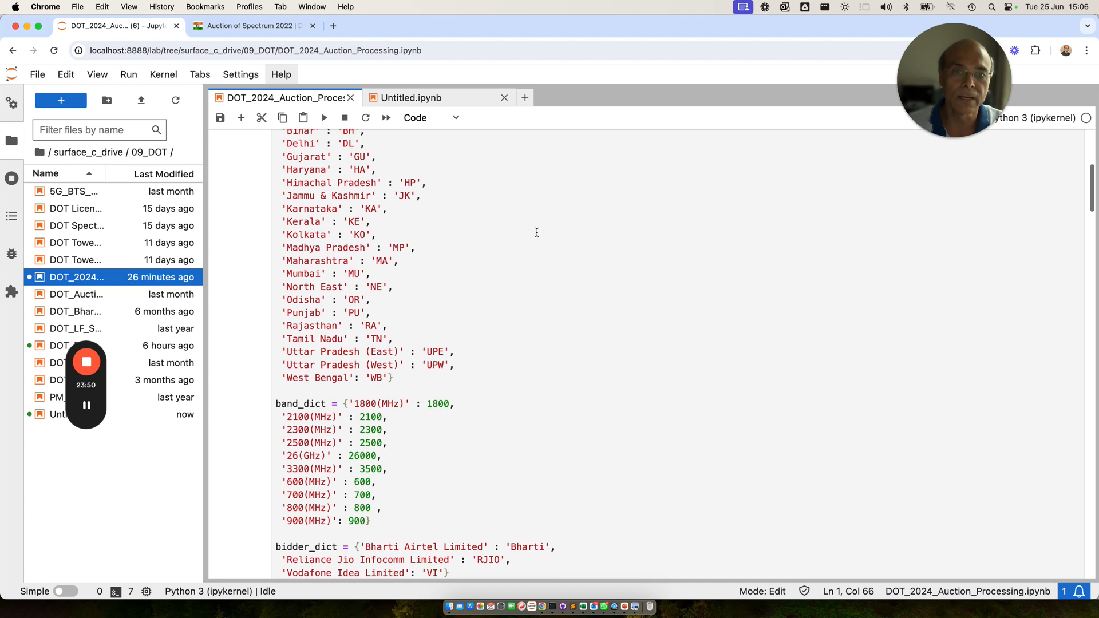
scroll(337, 333, "down", 5)
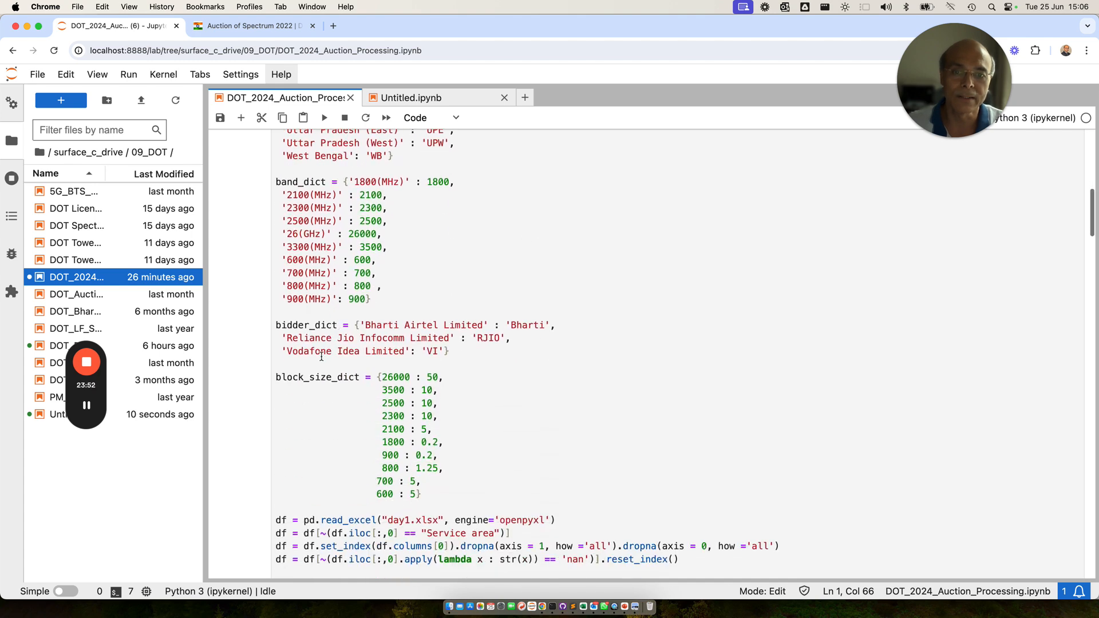
scroll(380, 429, "down", 4)
scroll(384, 425, "down", 7)
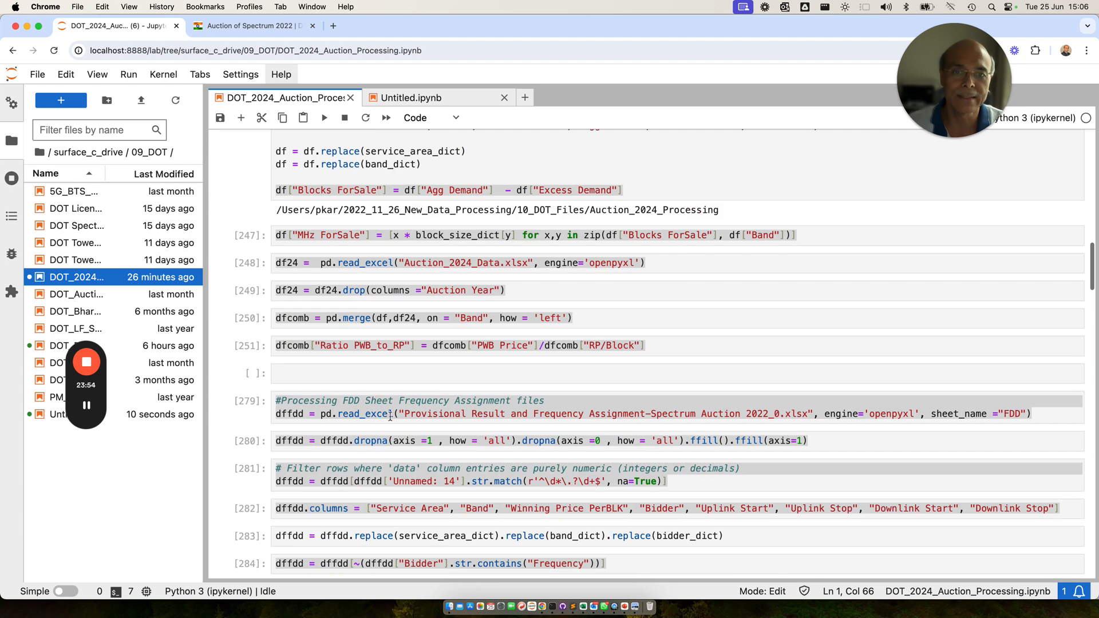
scroll(407, 416, "down", 1)
scroll(408, 417, "down", 2)
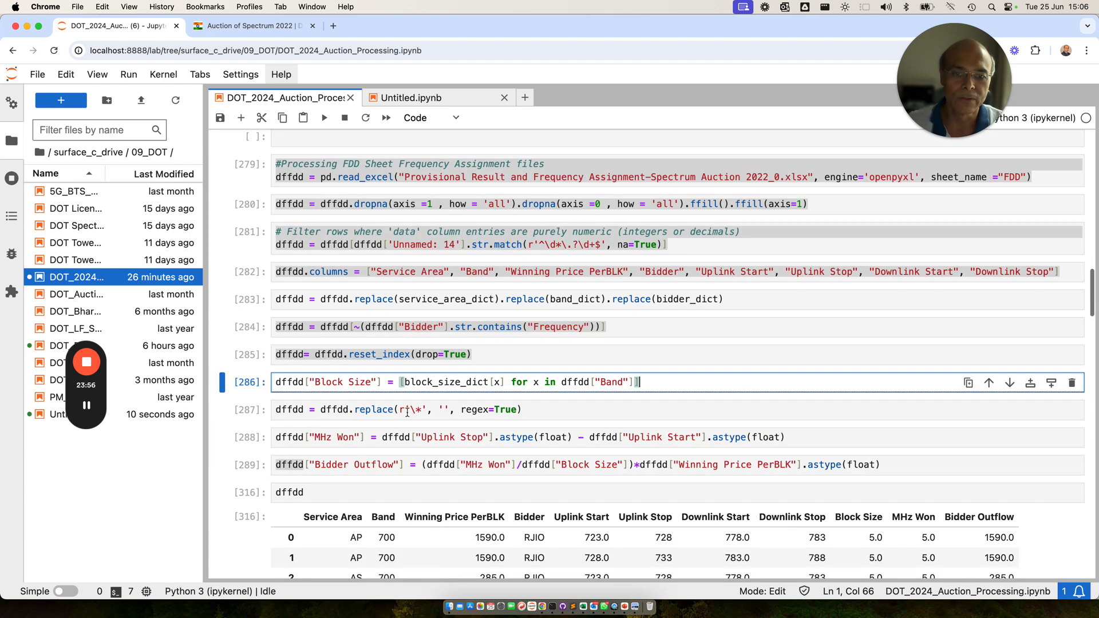
Step: Copy the dffdd["Block Size"] line from DOT_2024_Auction_Processing over the last dffdd display line in Untitled.ipynb and run it
left_click(592, 382)
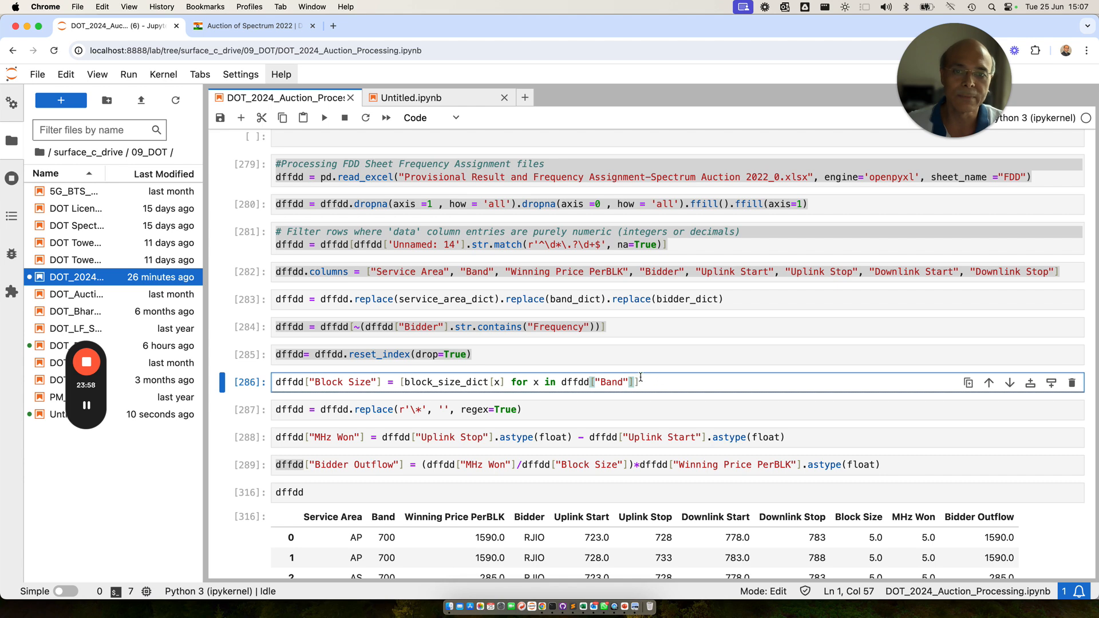
left_click_drag(645, 381, 254, 376)
key("super+c")
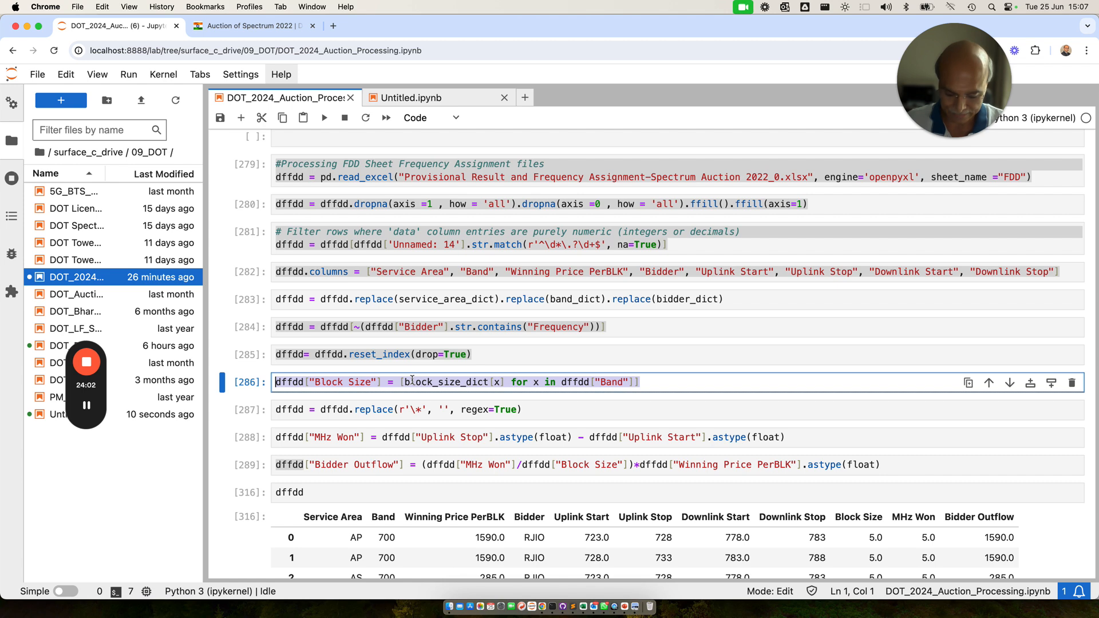
left_click(400, 101)
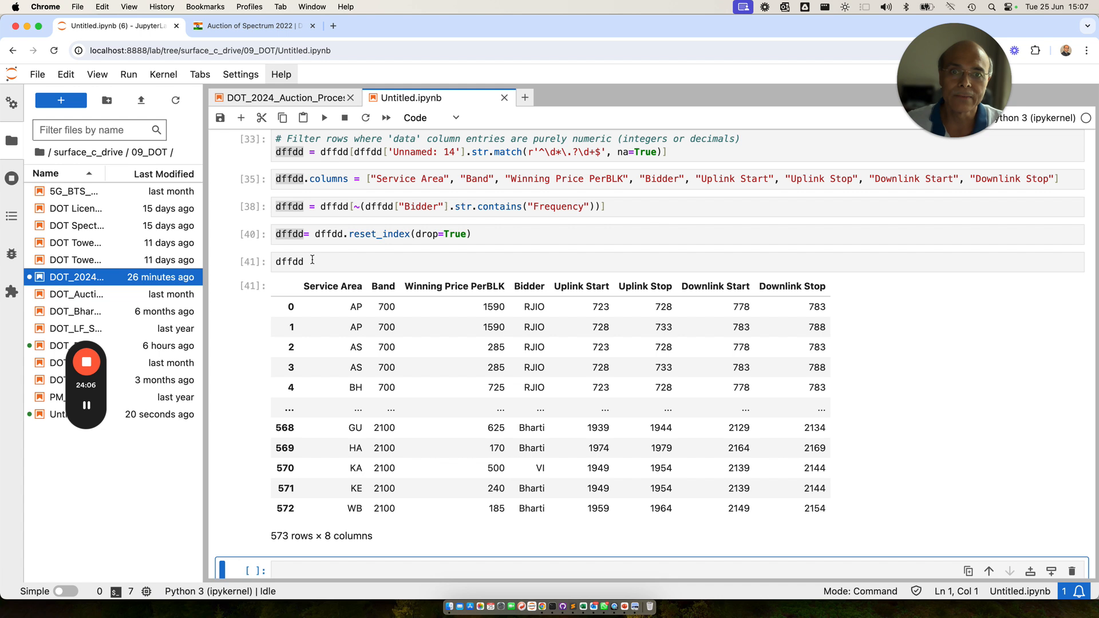
left_click_drag(312, 261, 273, 259)
key("super+v")
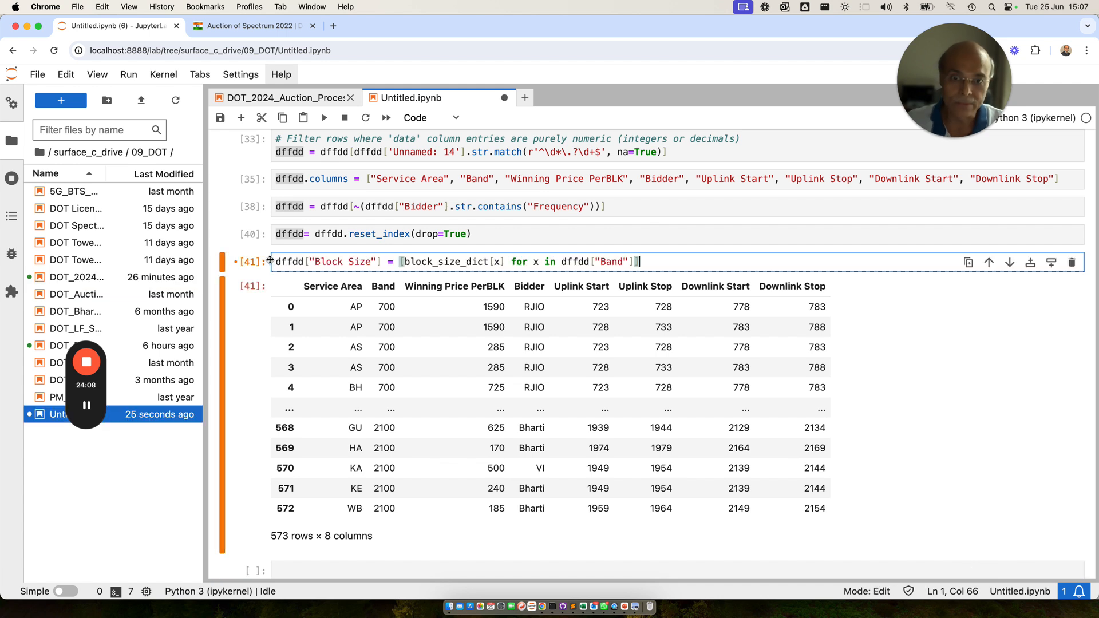
key("ctrl+Return")
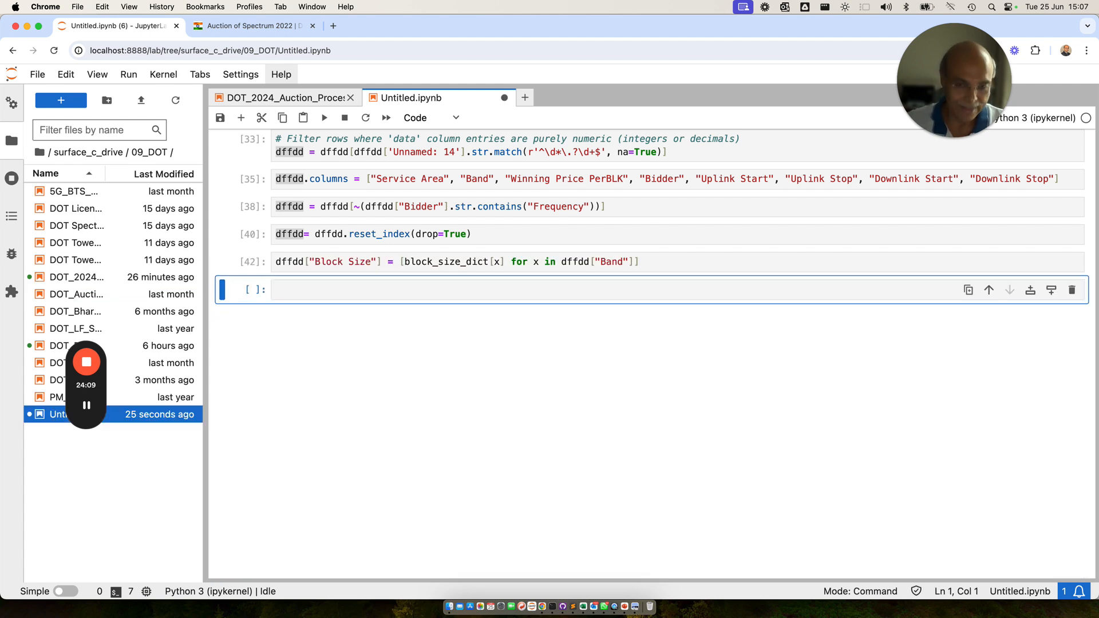
Step: Display dffdd from a new cell below the "Block Size" cell
left_click(296, 263)
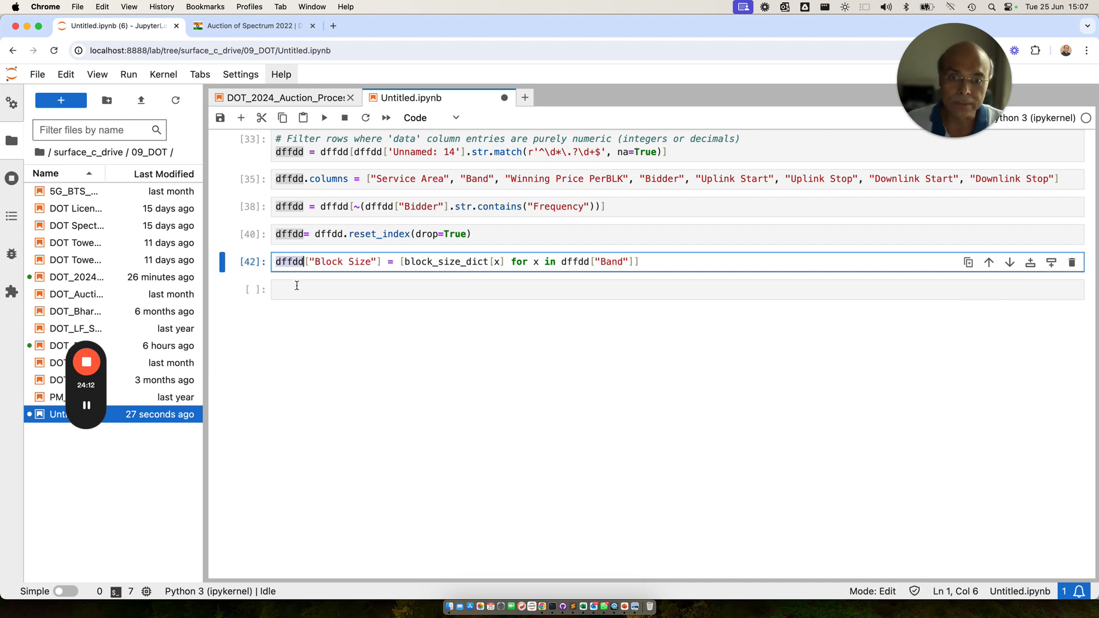
left_click(296, 286)
type("dffdd")
key("shift+Return")
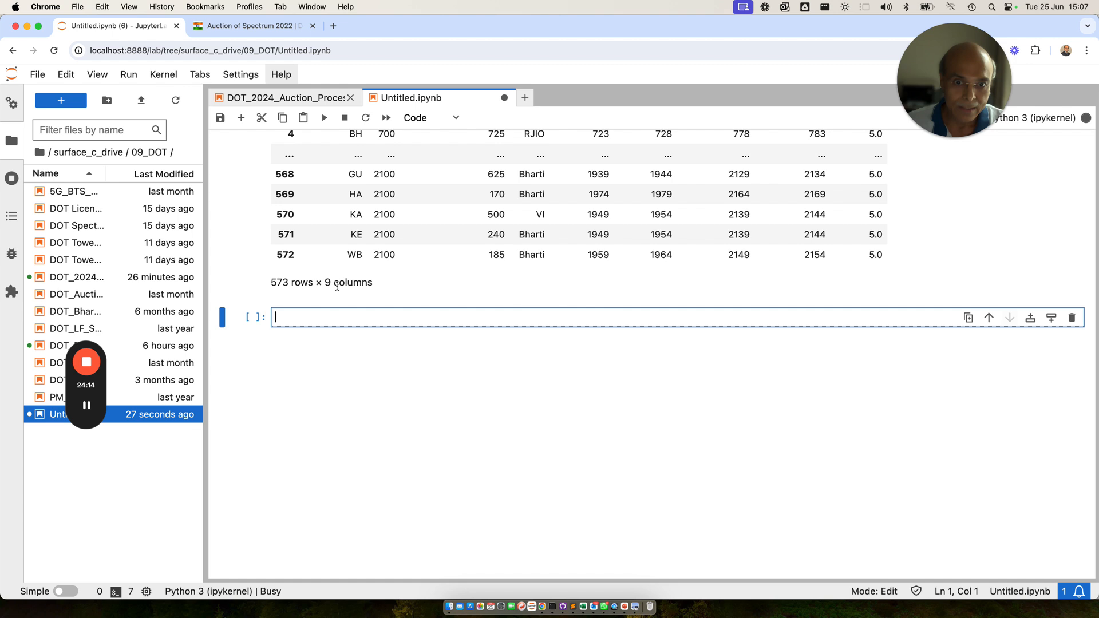
scroll(440, 308, "up", 5)
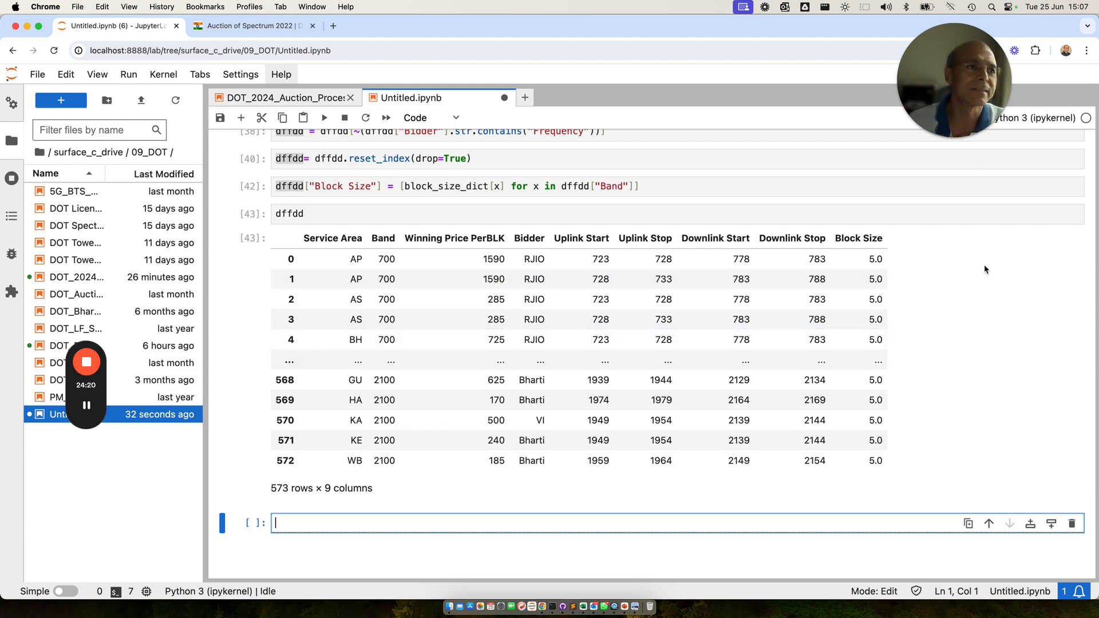
Step: Find the asterisk-removing replace line in DOT_2024_Auction_Processing, then switch to Excel and check the FDD sheet's 800 MHz frequencies for asterisks
left_click(296, 101)
left_click(394, 409)
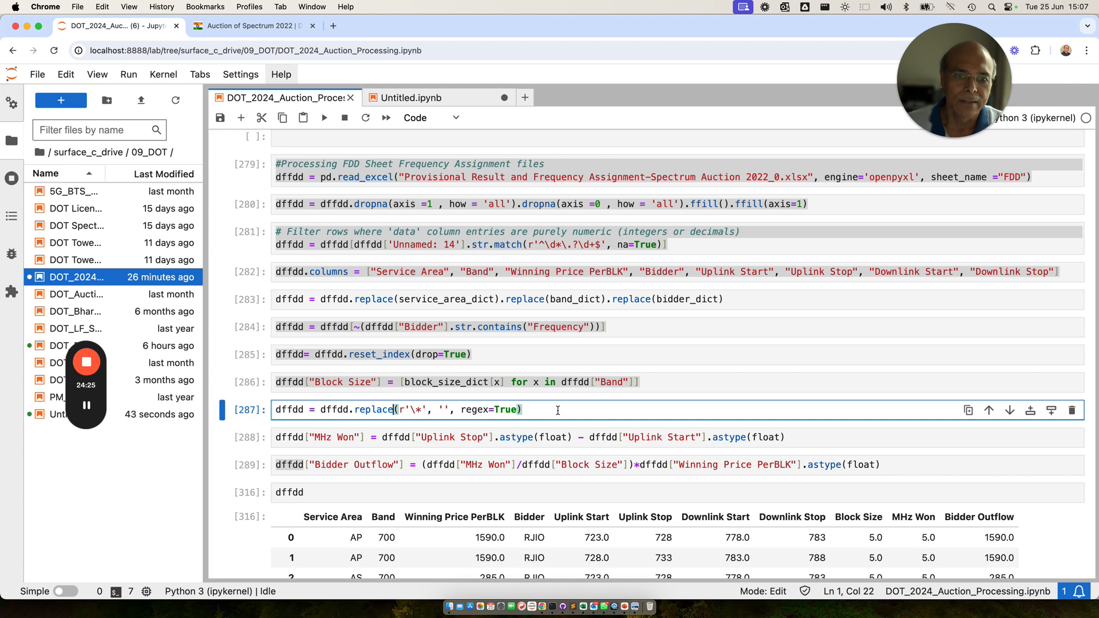
scroll(557, 411, "down", 5)
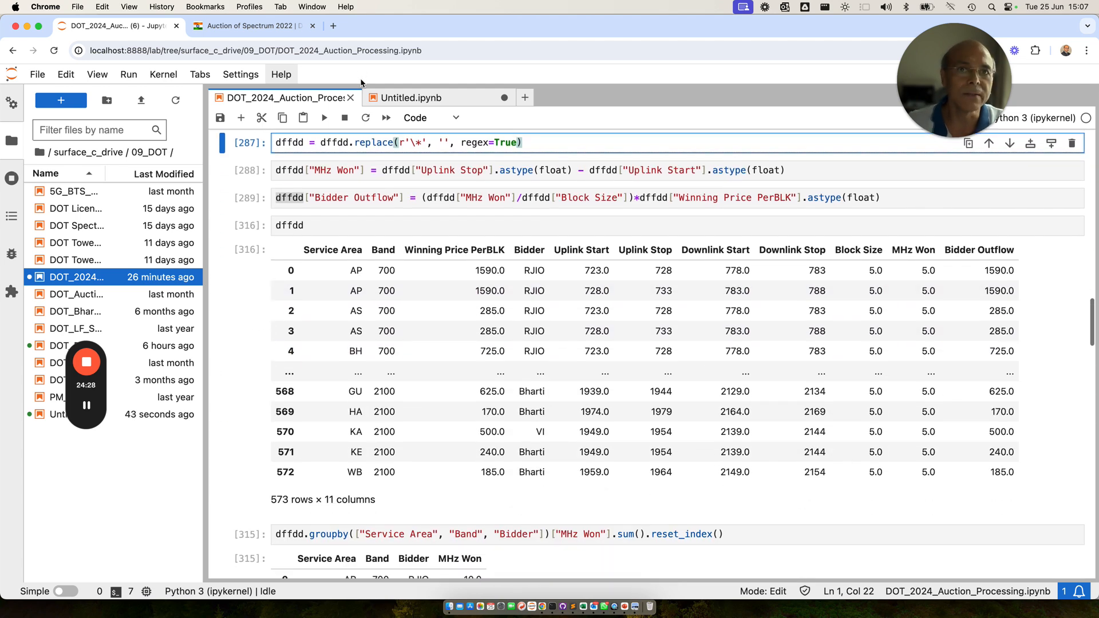
key("ctrl+Up")
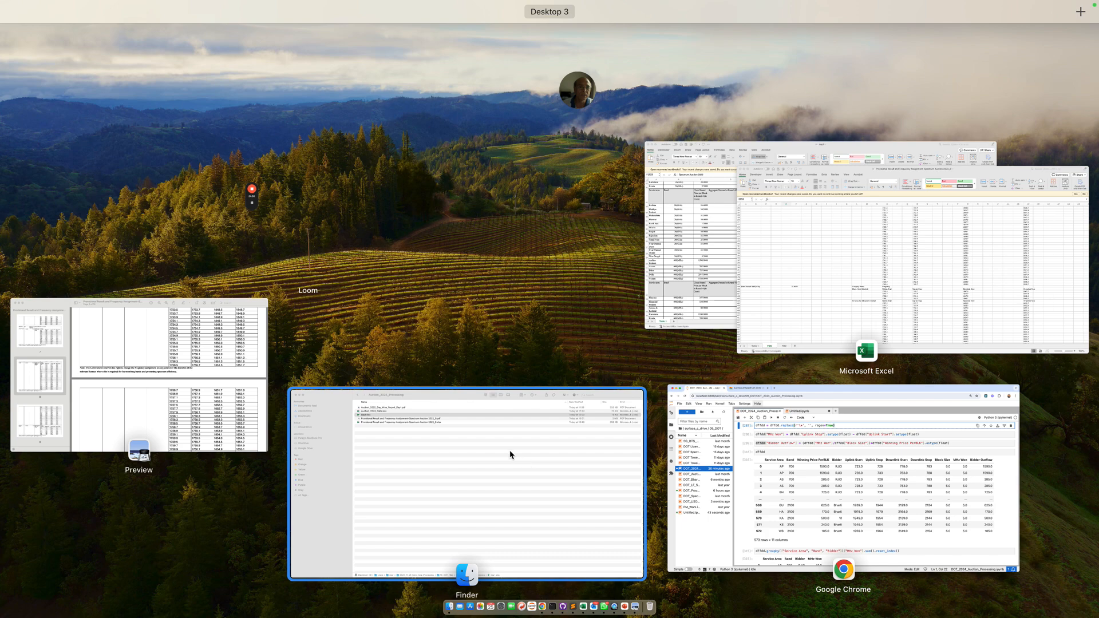
left_click(832, 314)
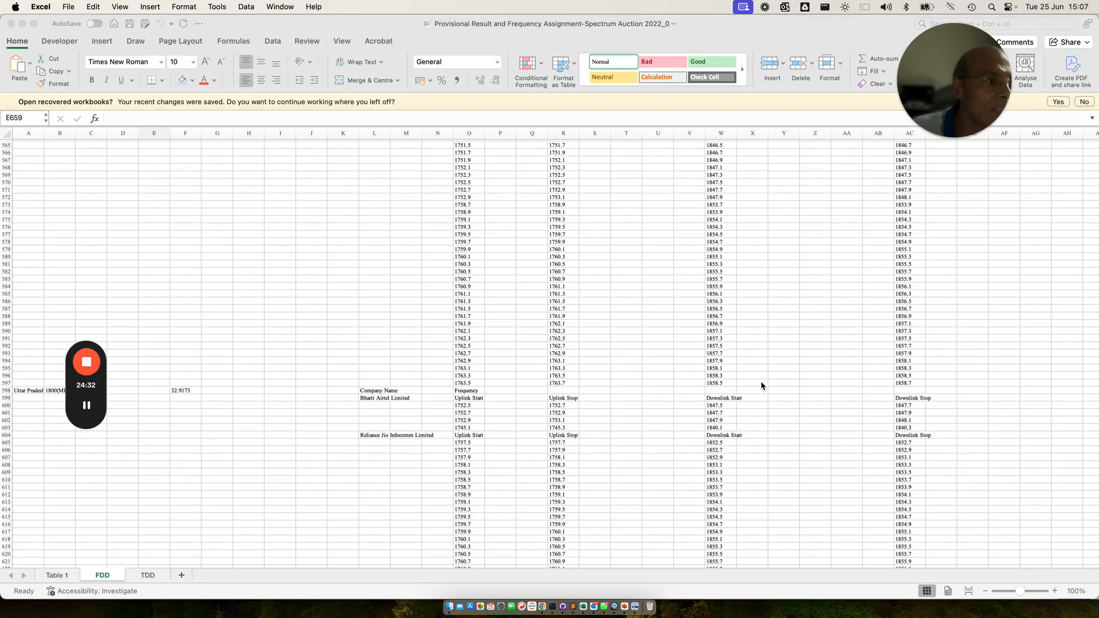
scroll(590, 413, "up", 15)
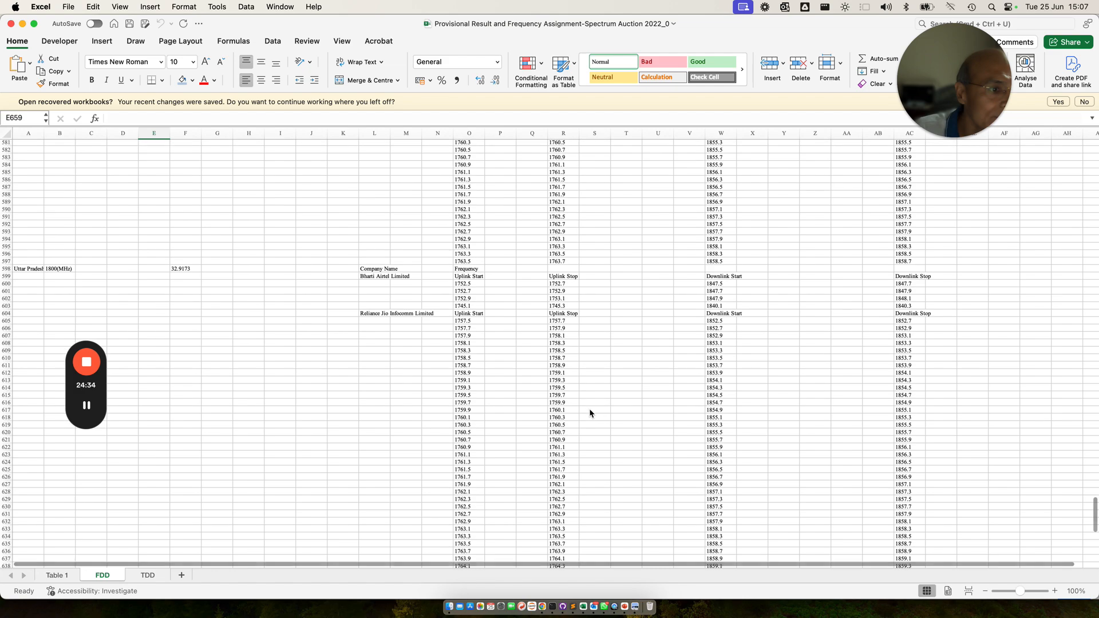
scroll(590, 413, "up", 20)
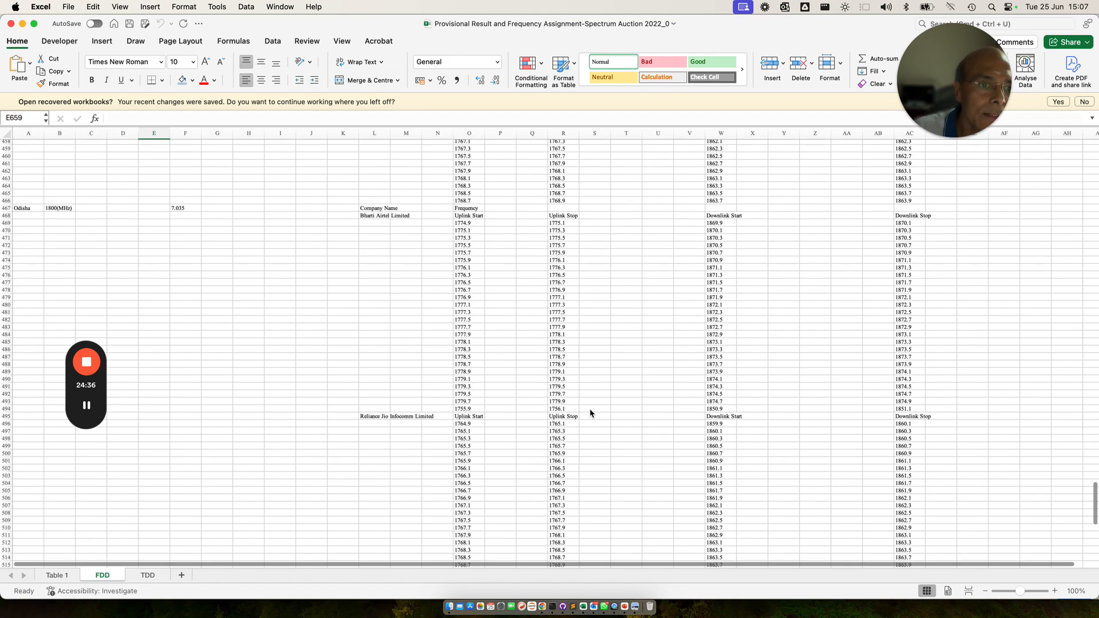
scroll(590, 413, "up", 10)
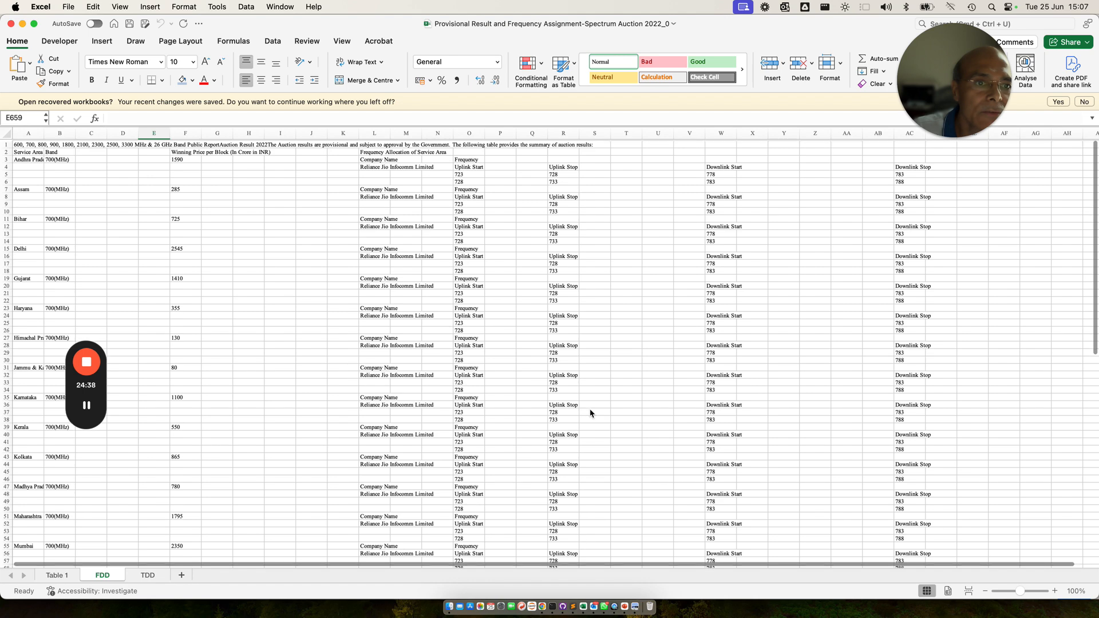
scroll(590, 414, "down", 20)
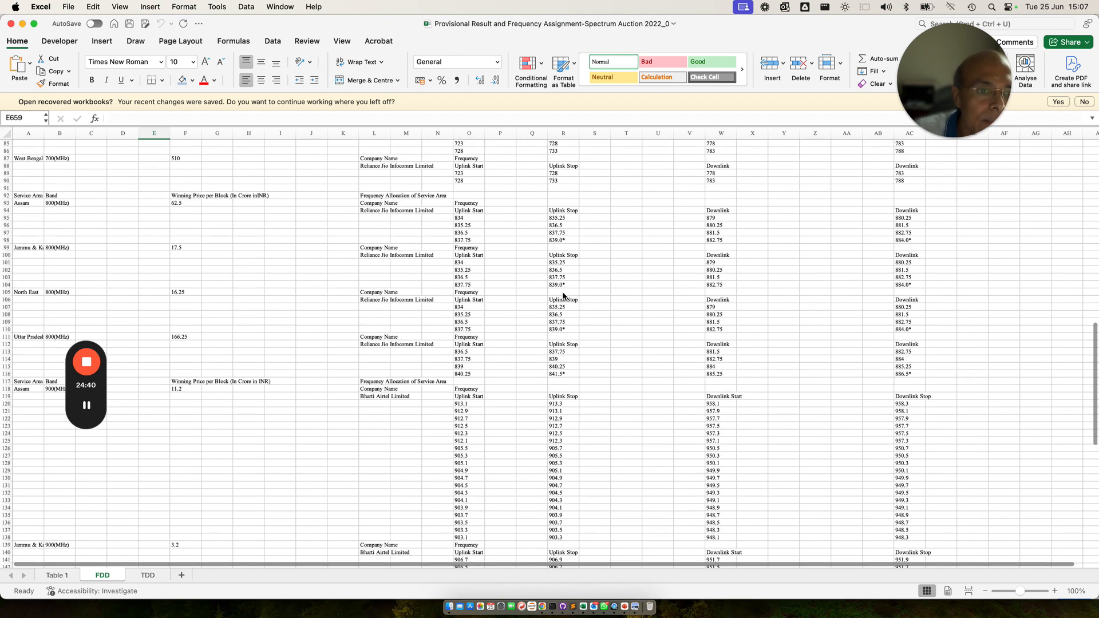
scroll(560, 295, "down", 1)
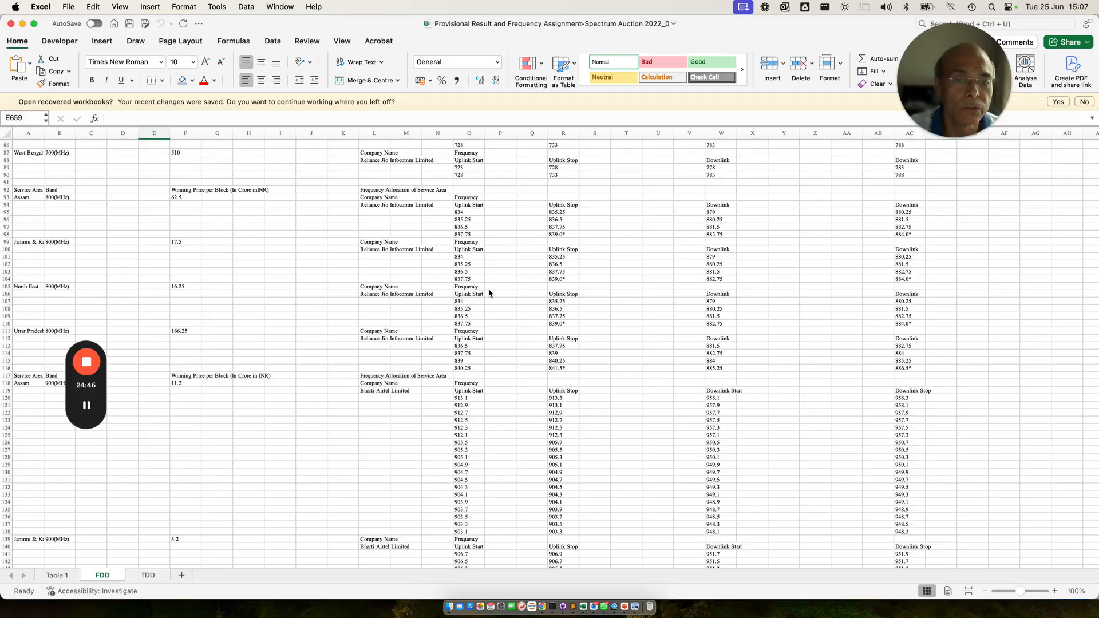
Step: Switch back to Chrome, copy the dffdd.replace(r'\*', '', regex=True) line over the last dffdd display line in Untitled.ipynb and run it
key("ctrl+Up")
left_click(314, 479)
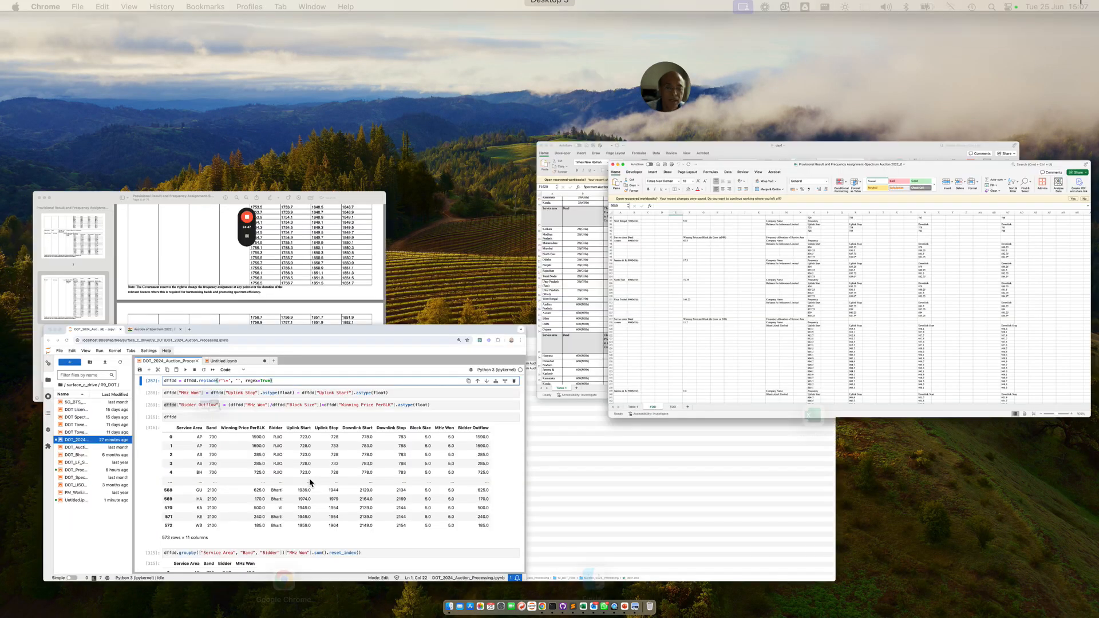
scroll(408, 354, "up", 5)
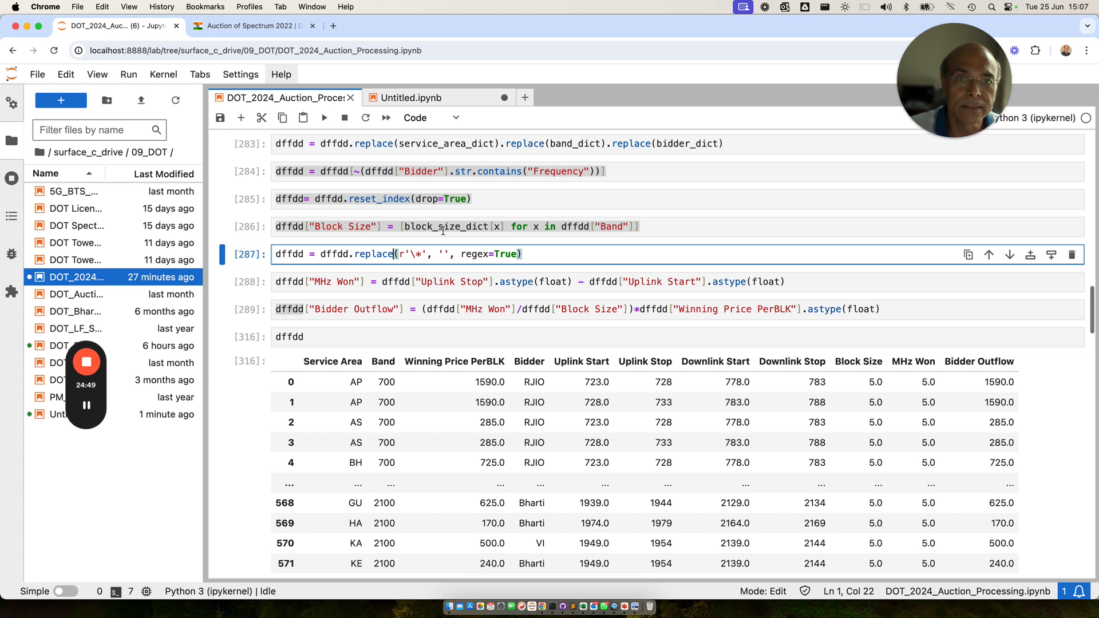
left_click(410, 254)
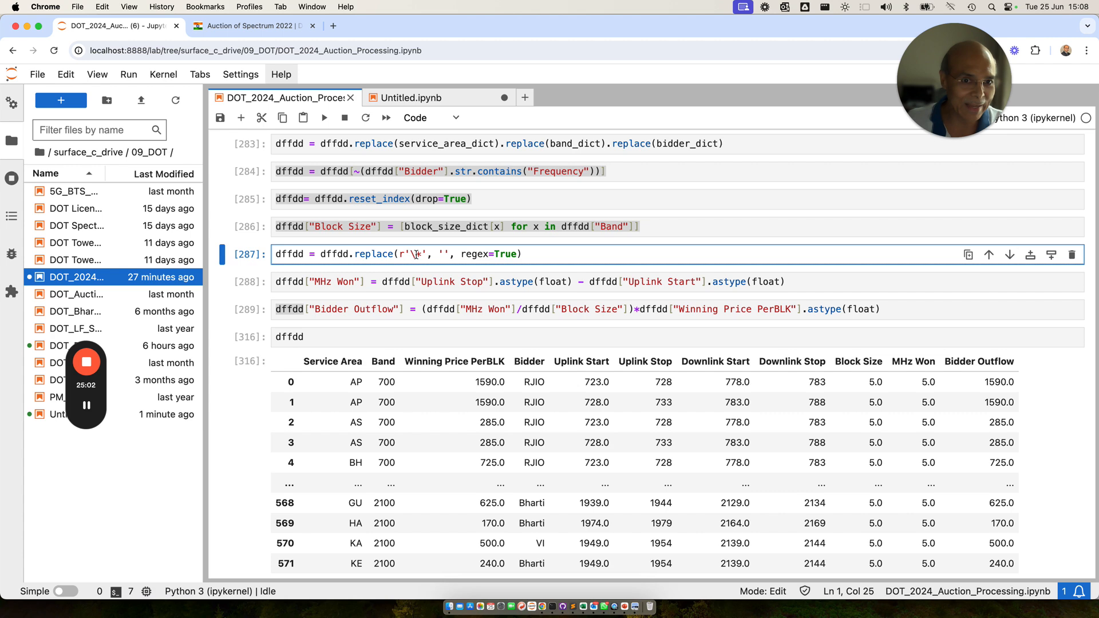
left_click_drag(522, 254, 266, 252)
key("ctrl+c")
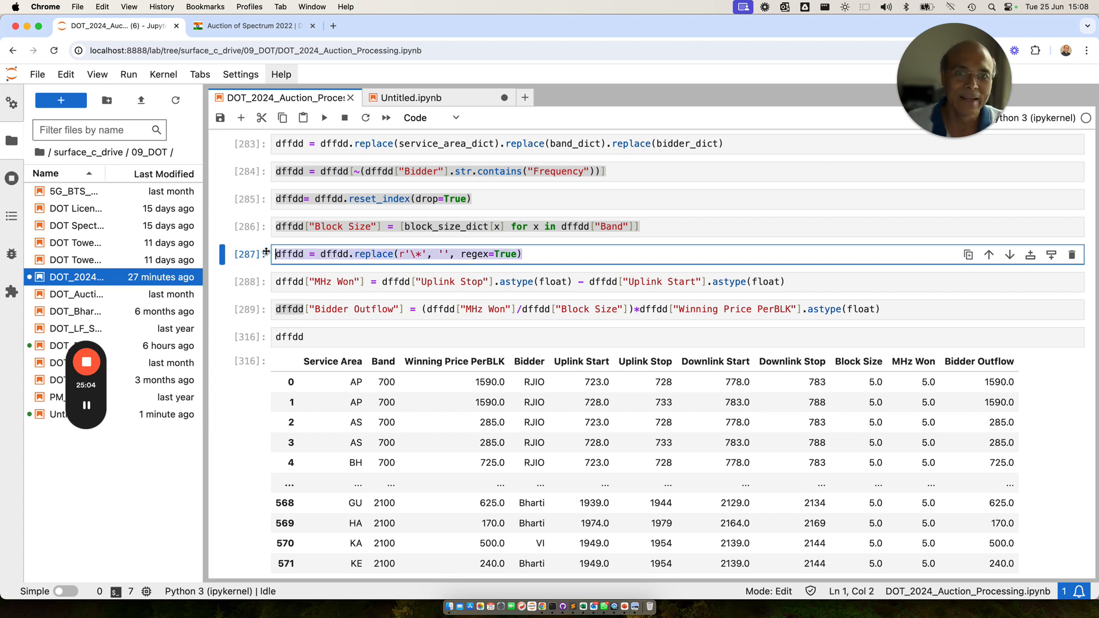
left_click(409, 99)
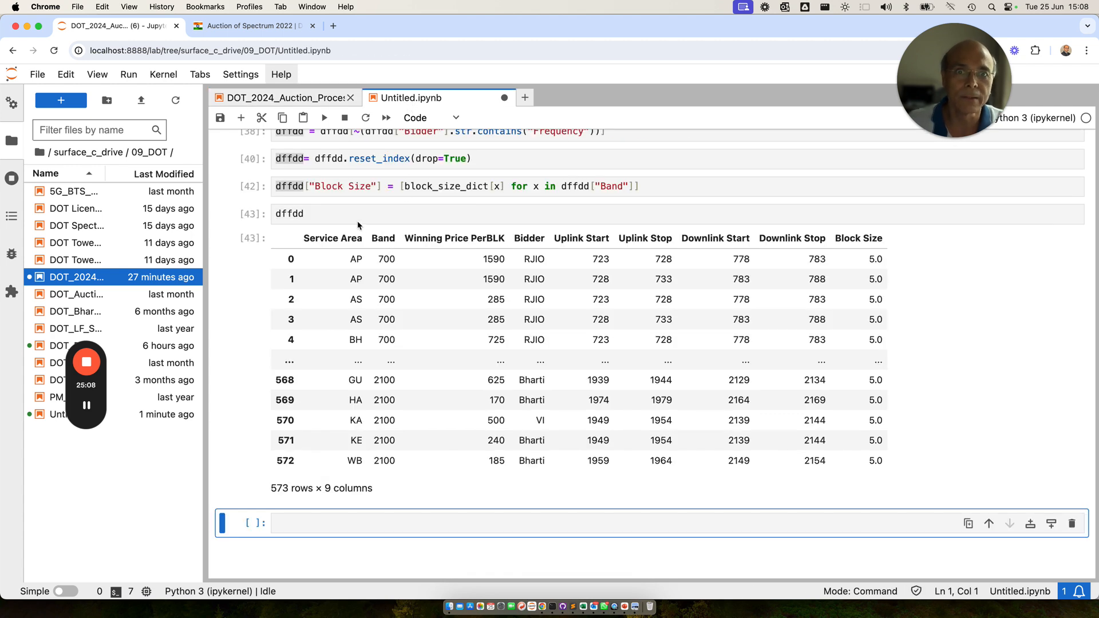
left_click_drag(343, 215, 240, 212)
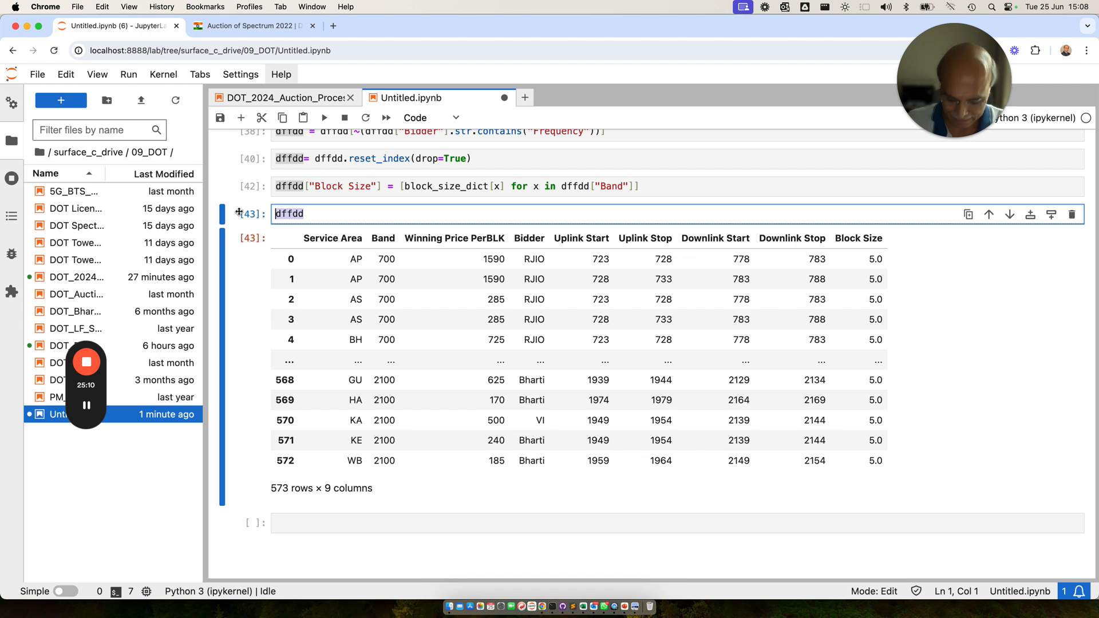
key("ctrl+v")
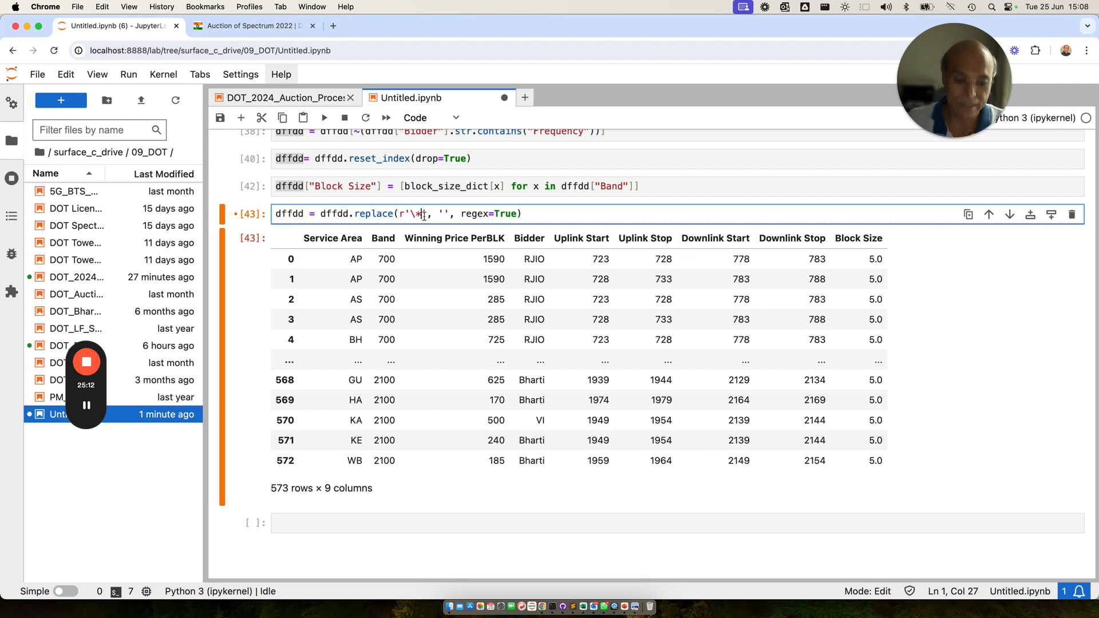
key("shift+Return")
Step: Display dffdd from a new cell below the asterisk-removing replace cell
double_click(285, 213)
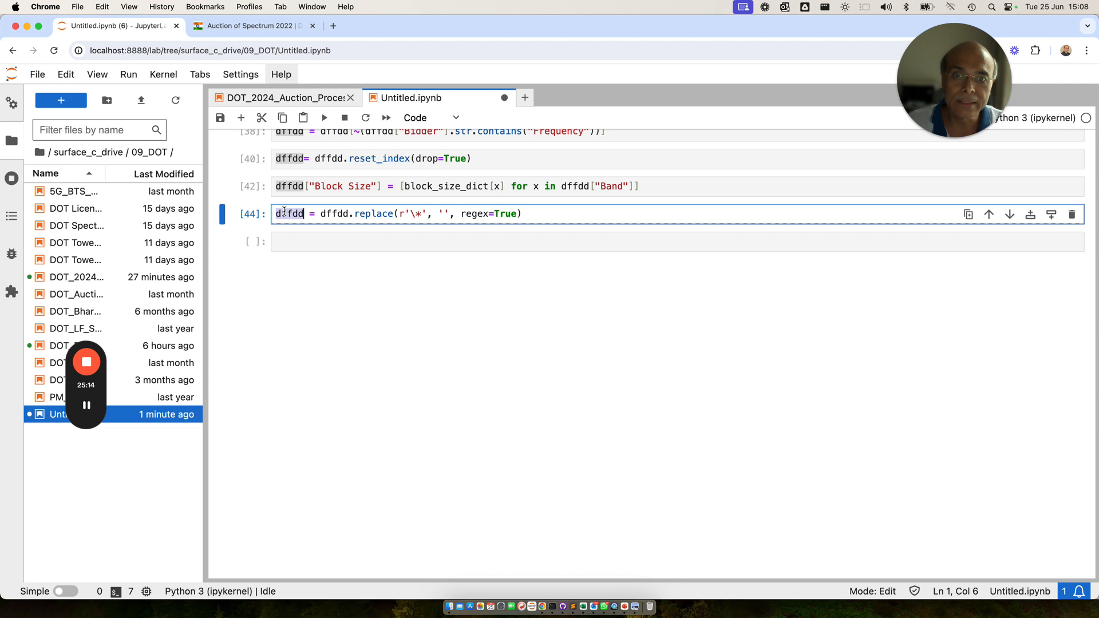
left_click(296, 243)
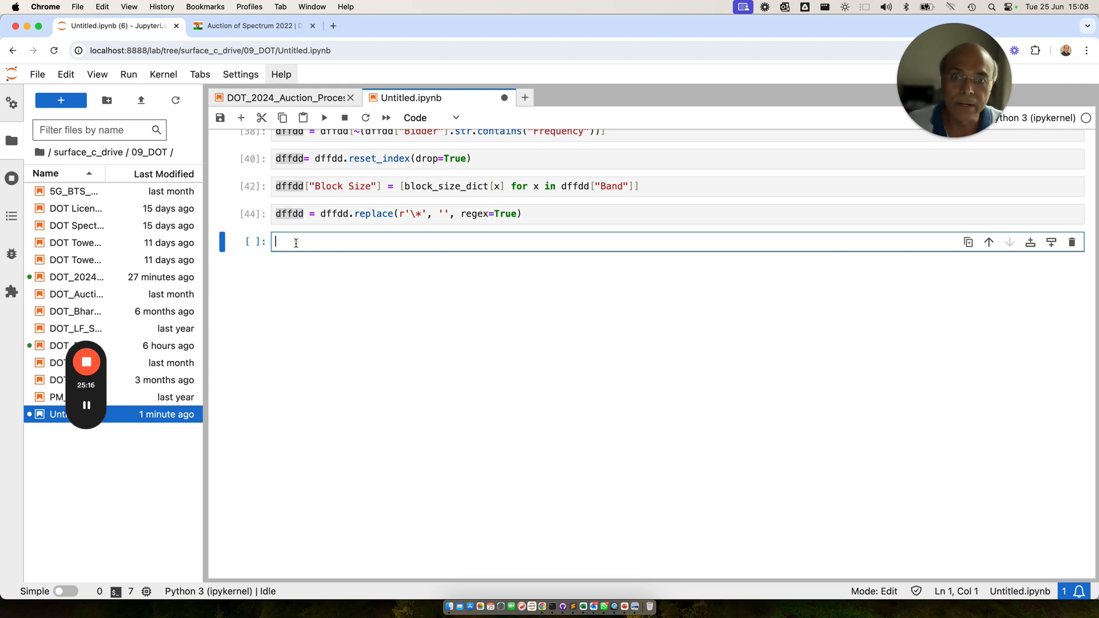
type("dffdd")
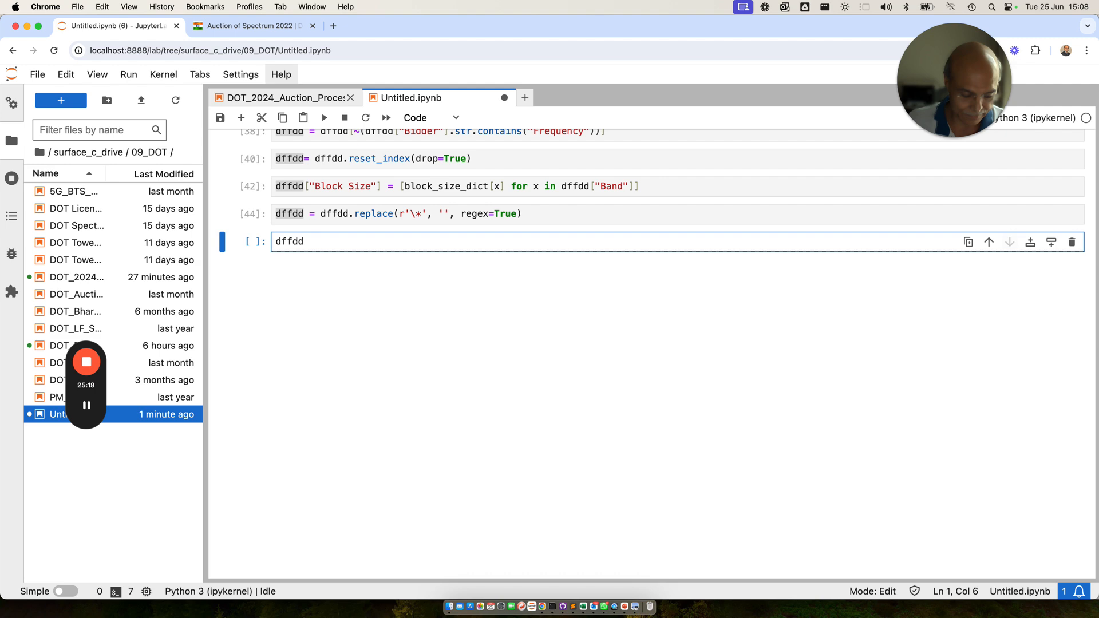
key("shift+Return")
scroll(614, 345, "up", 4)
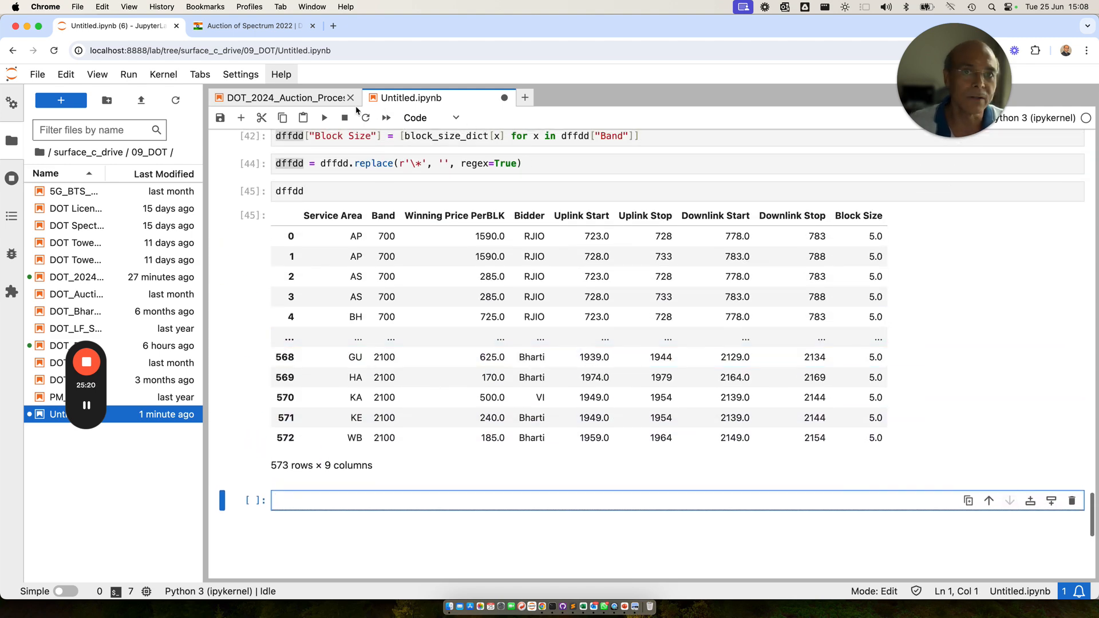
Step: Copy the dffdd["MHz Won"] line from DOT_2024_Auction_Processing over the last dffdd display line in Untitled.ipynb, save the notebook and run the cell
left_click(342, 99)
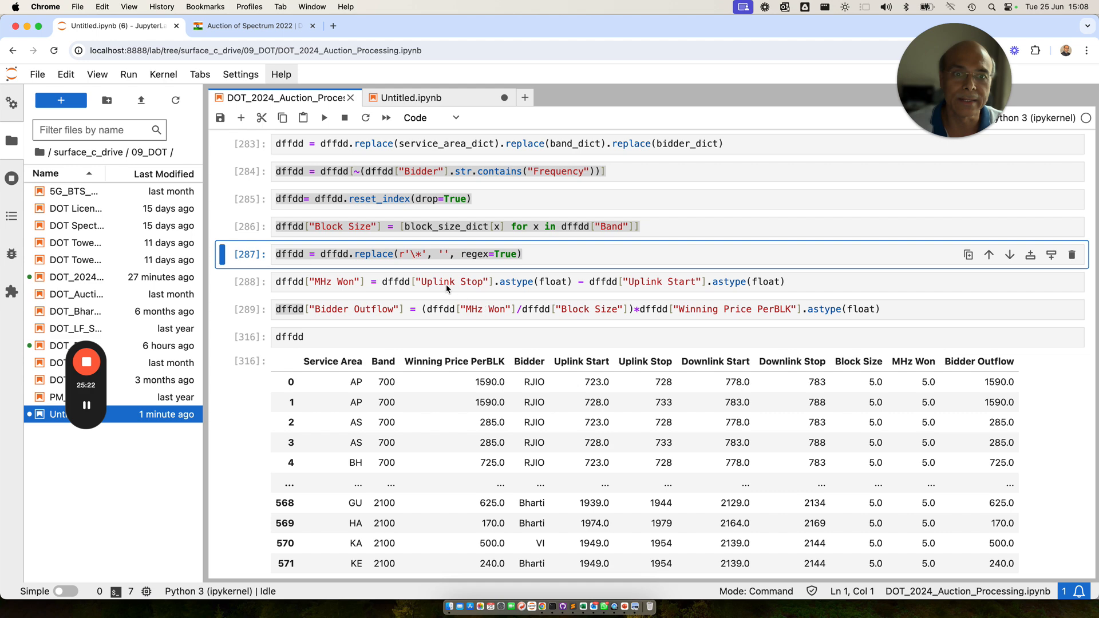
left_click(269, 283)
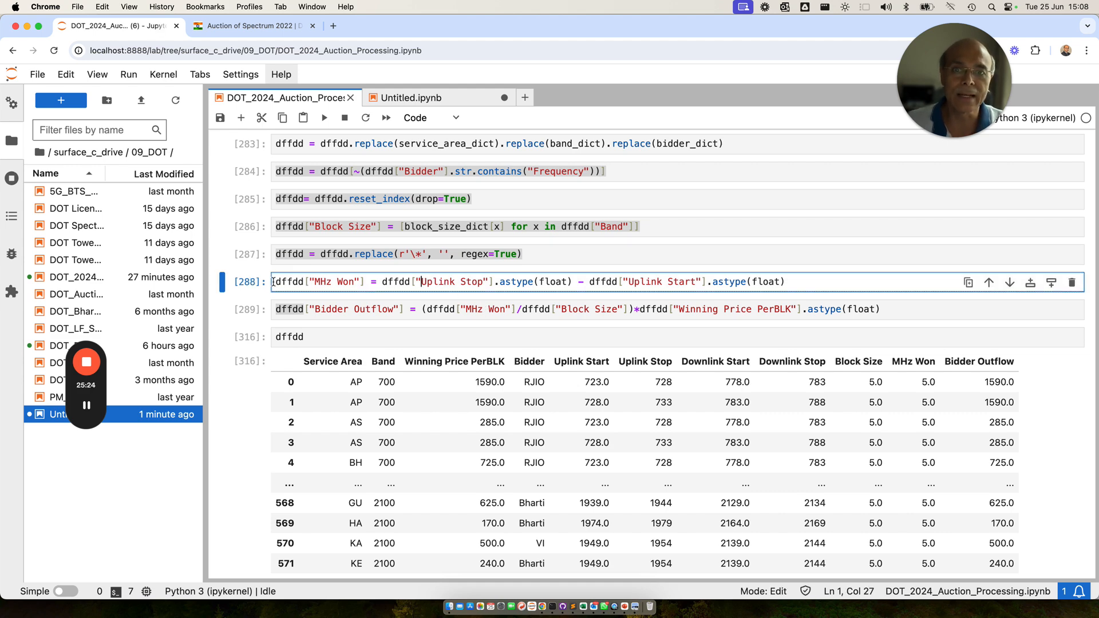
left_click_drag(366, 284, 804, 284)
key("super+c")
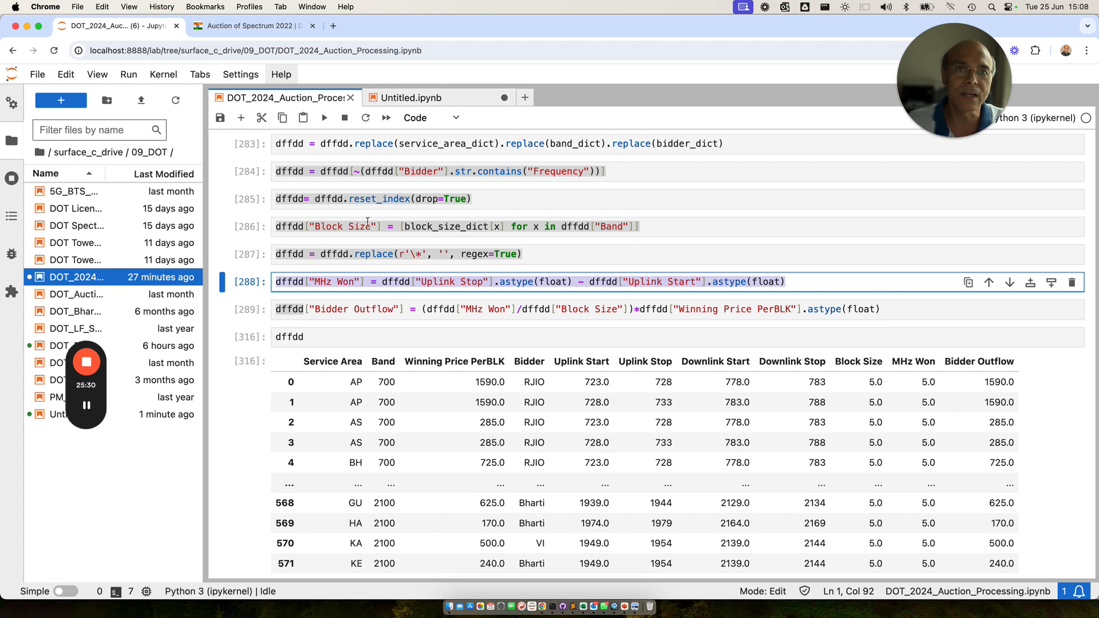
left_click(409, 99)
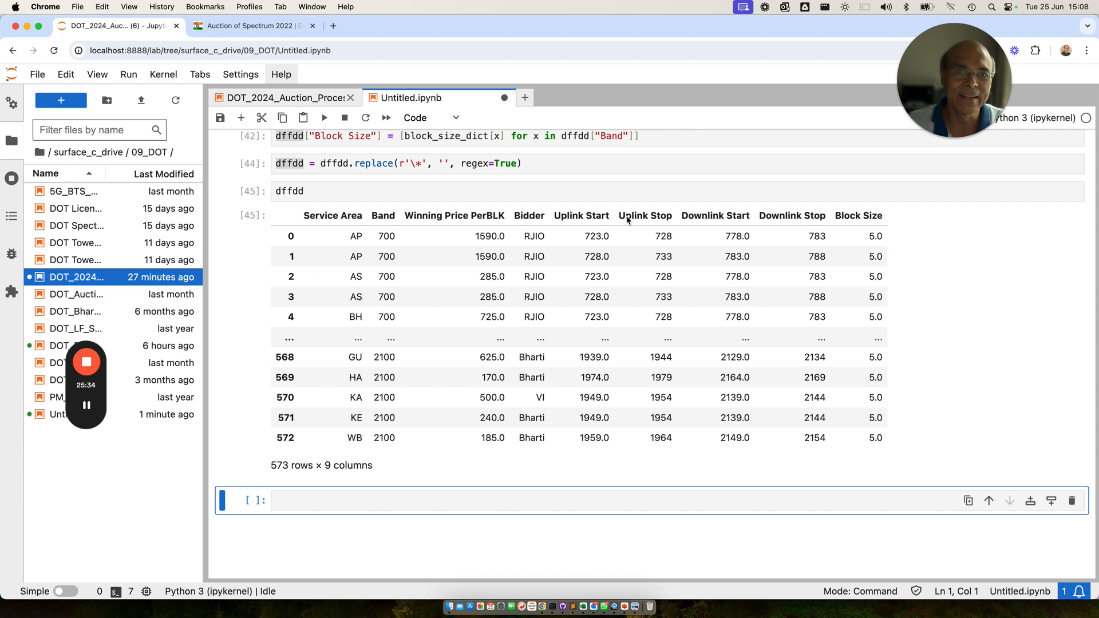
left_click(323, 195)
left_click_drag(320, 194, 275, 192)
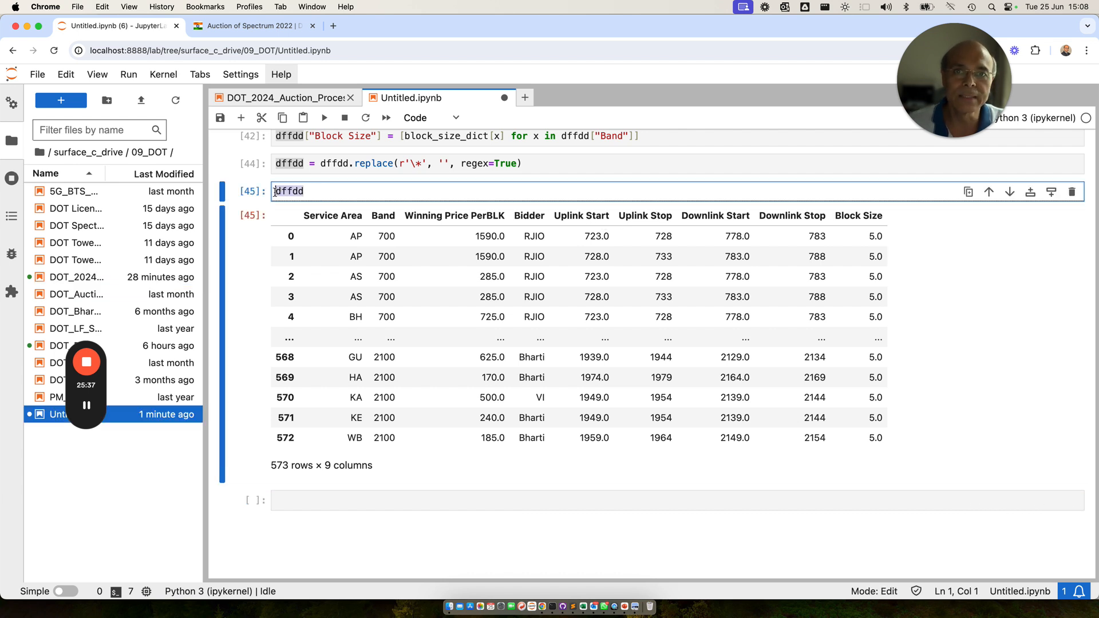
key("super+v")
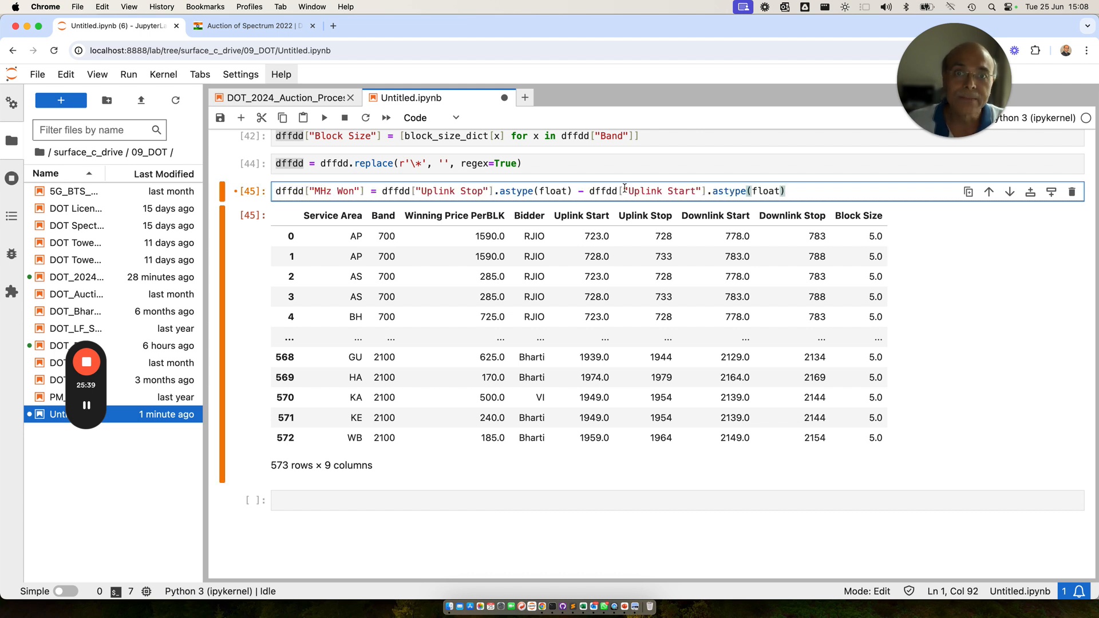
key("super+s")
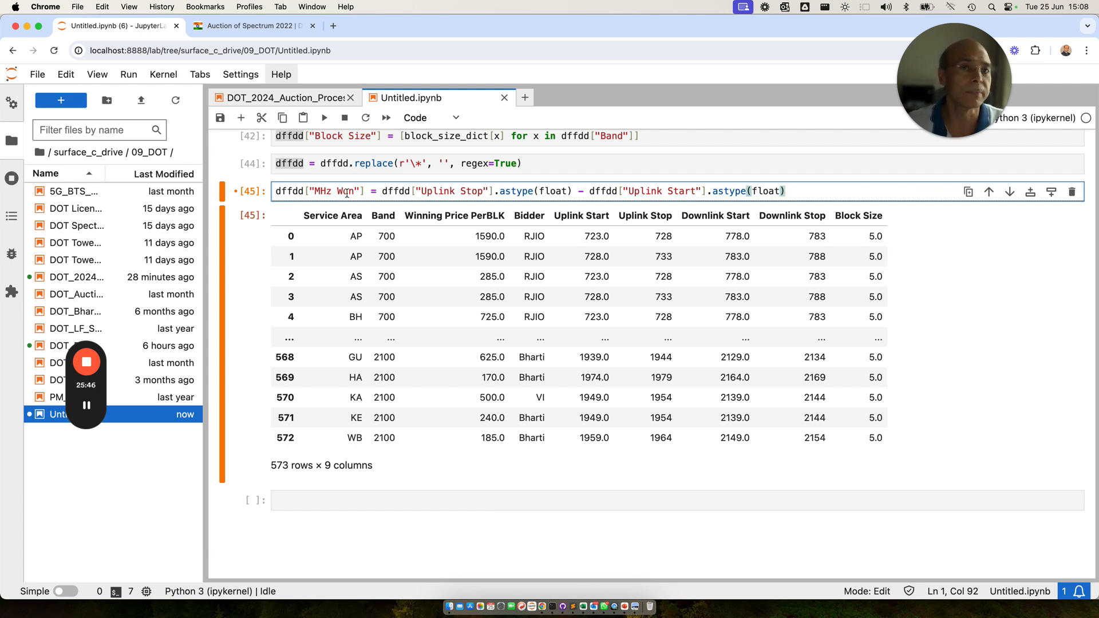
left_click(388, 190)
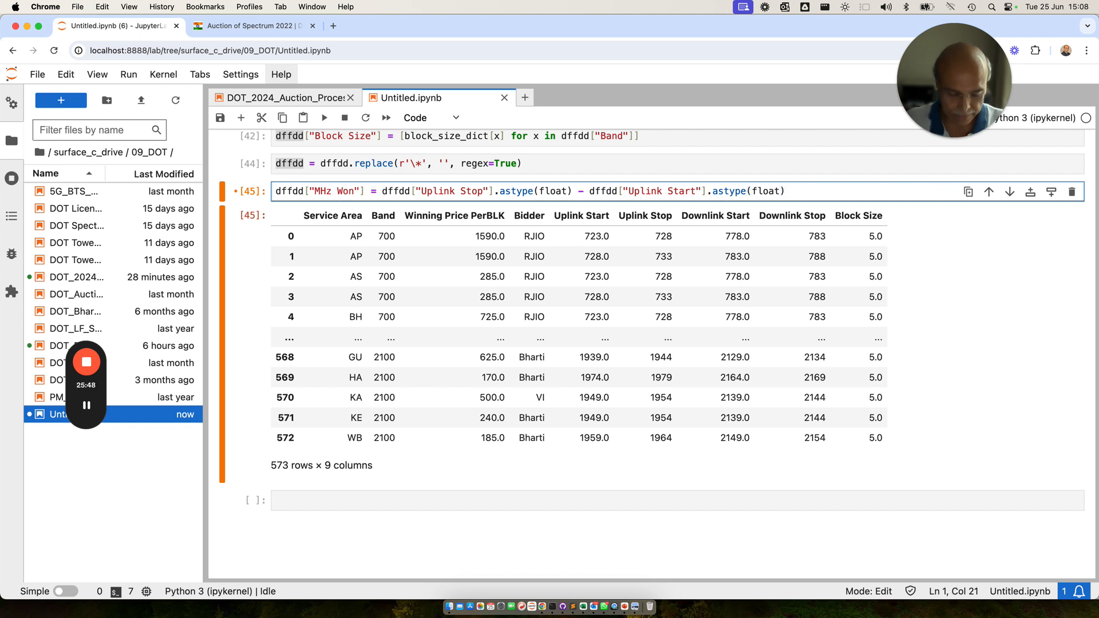
key("shift+Return")
Step: Display dffdd from a new cell below the "MHz Won" cell
double_click(295, 190)
key("cmd+c")
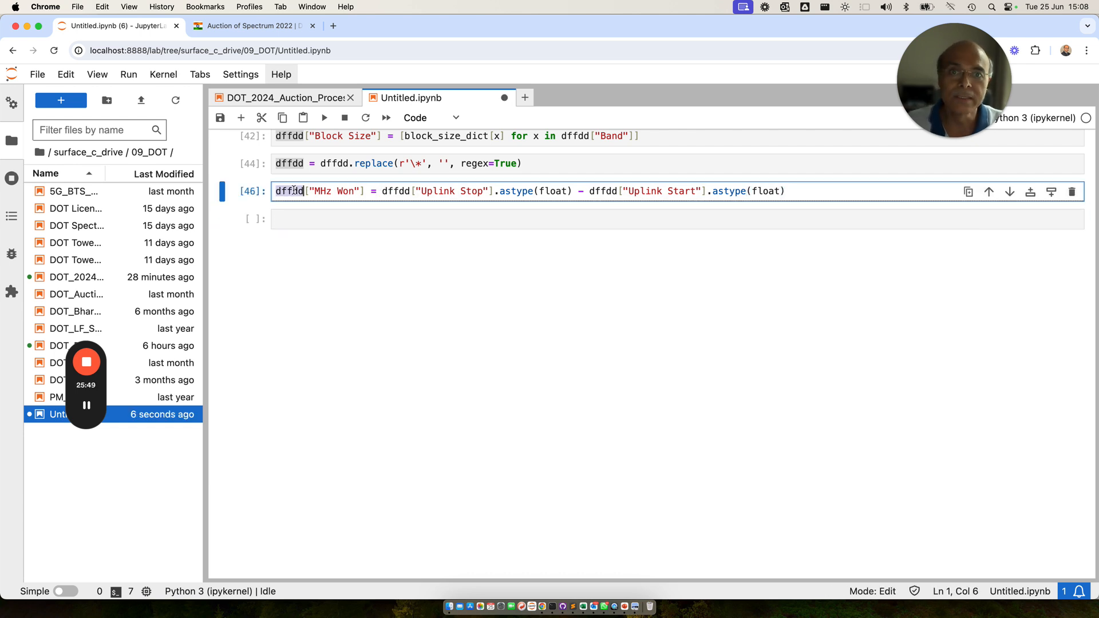
left_click(292, 224)
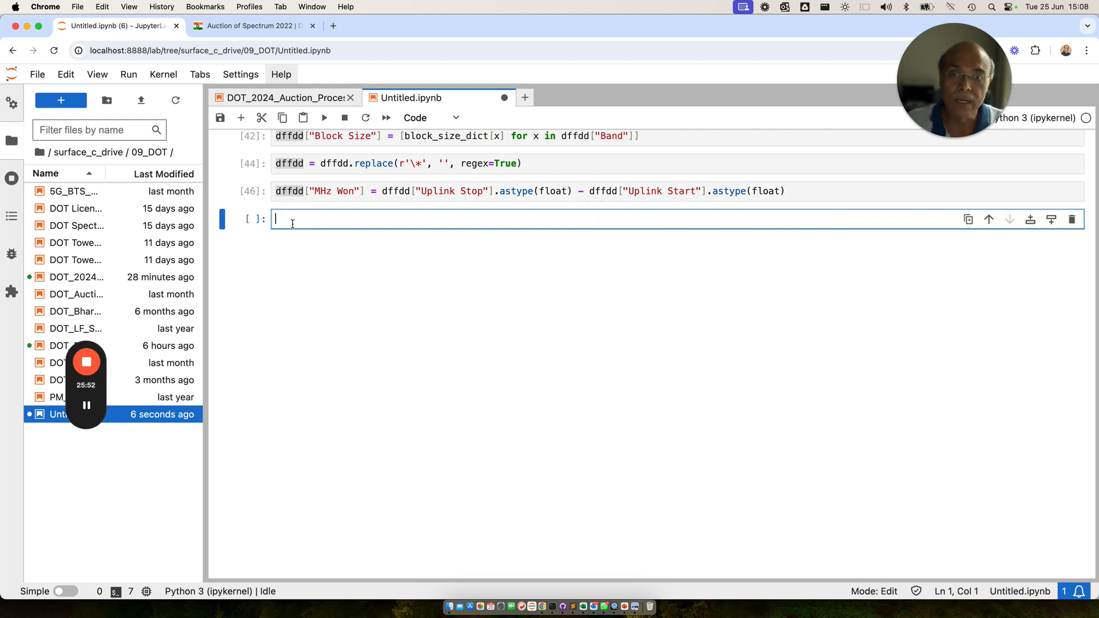
key("cmd+v")
key("shift+Return")
scroll(764, 334, "up", 5)
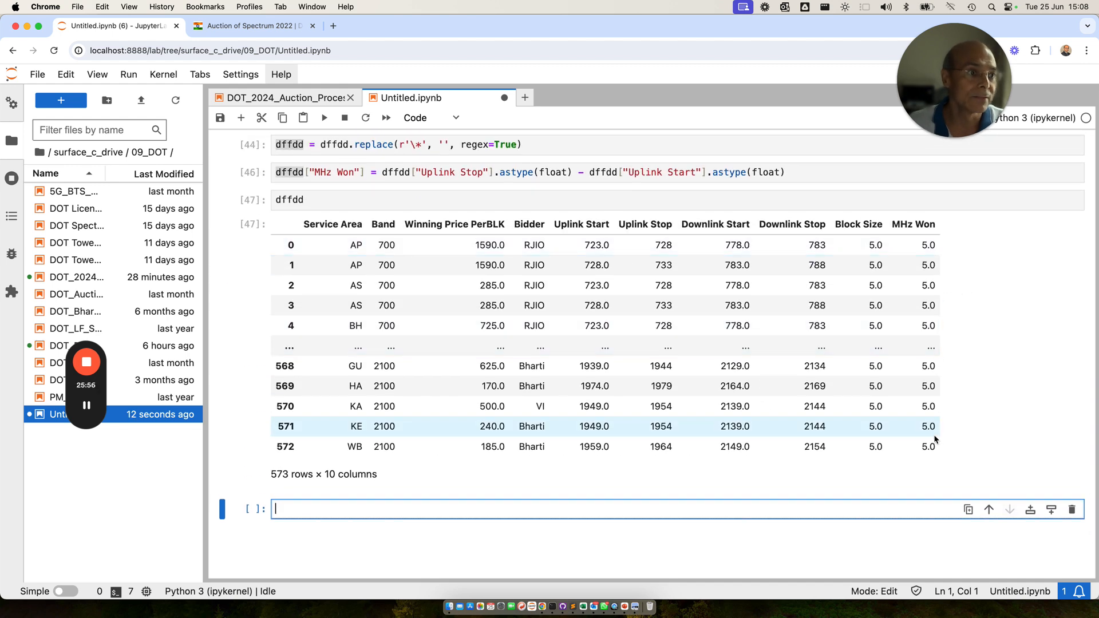
Step: Copy the dffdd["Bidder Outflow"] line from DOT_2024_Auction_Processing over the last dffdd display line in Untitled.ipynb and run it
left_click(267, 100)
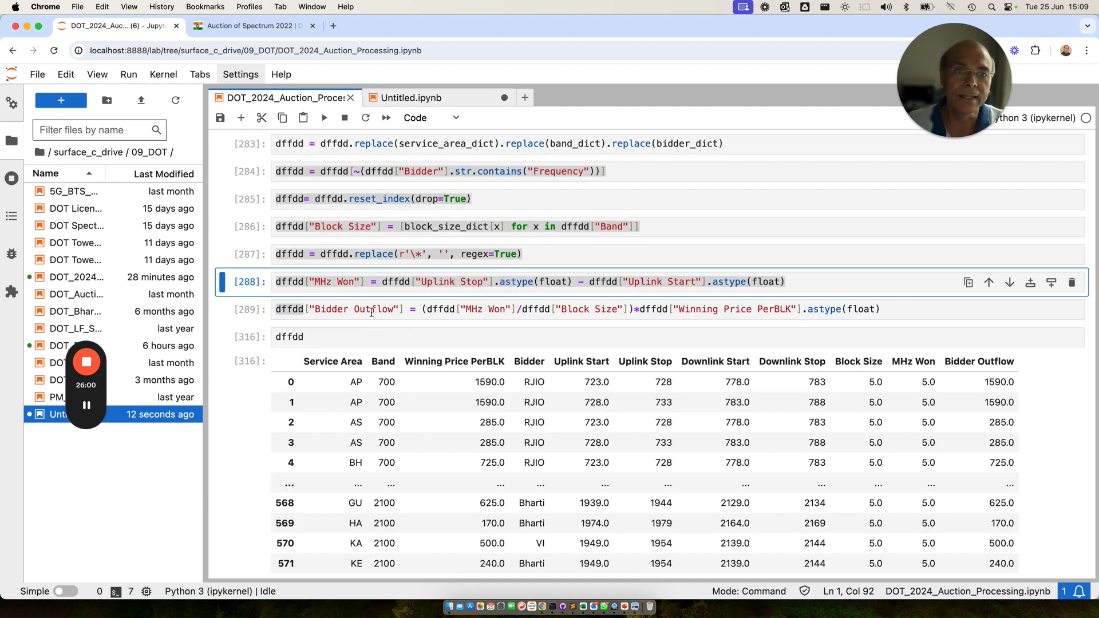
left_click_drag(275, 309, 894, 308)
key("super+c")
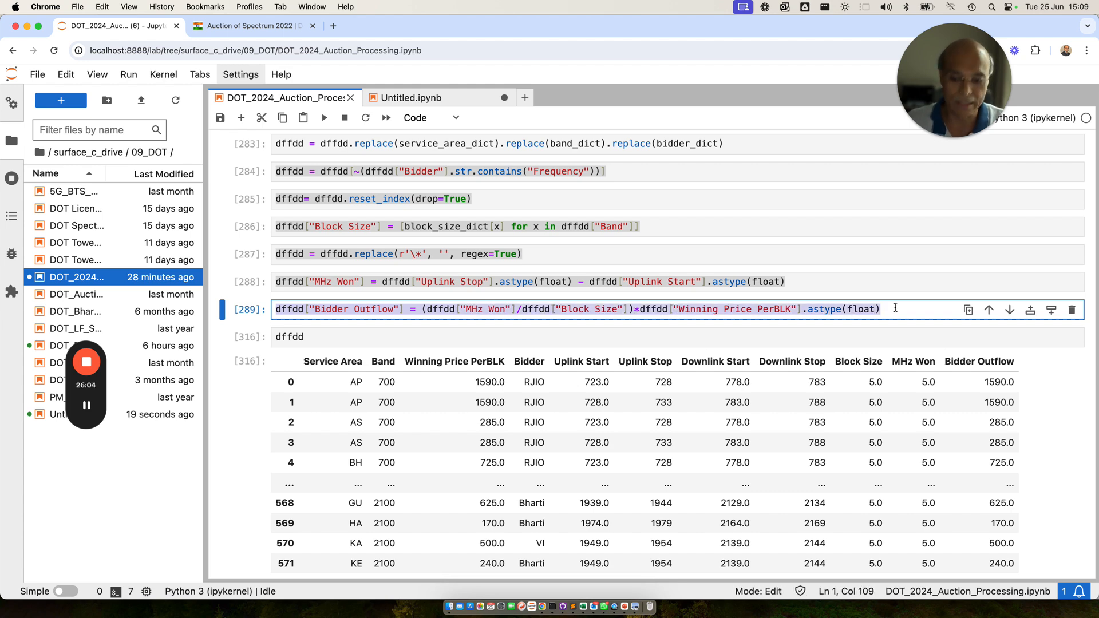
left_click(397, 100)
left_click(312, 201)
double_click(311, 200)
key("super+v")
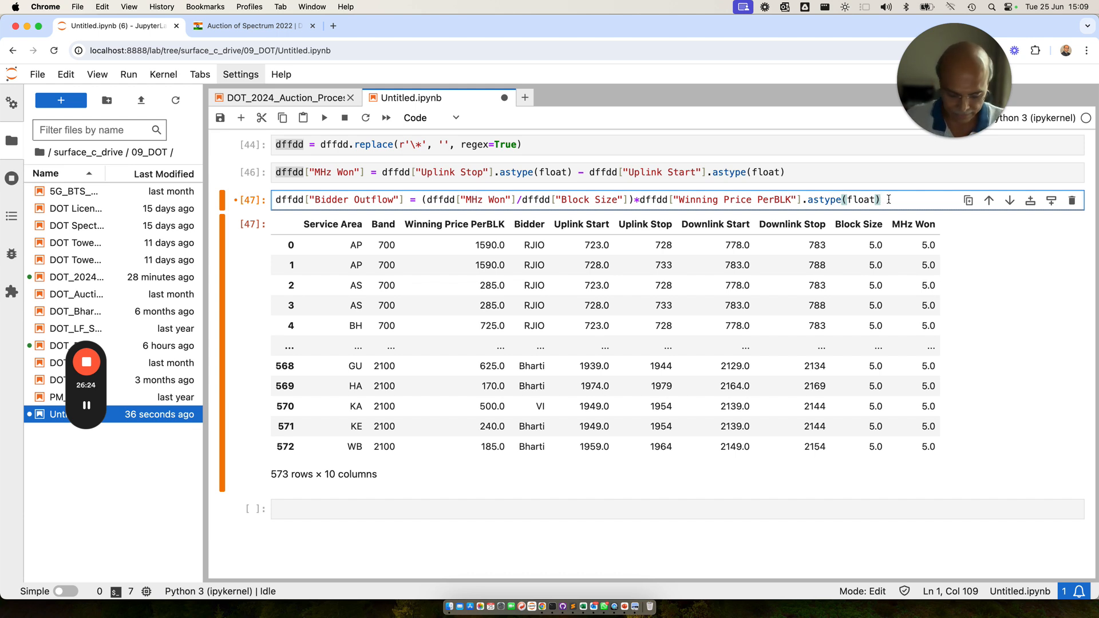
key("shift+Return")
Step: Display dffdd from a new cell below the "Bidder Outflow" cell
left_click(297, 199)
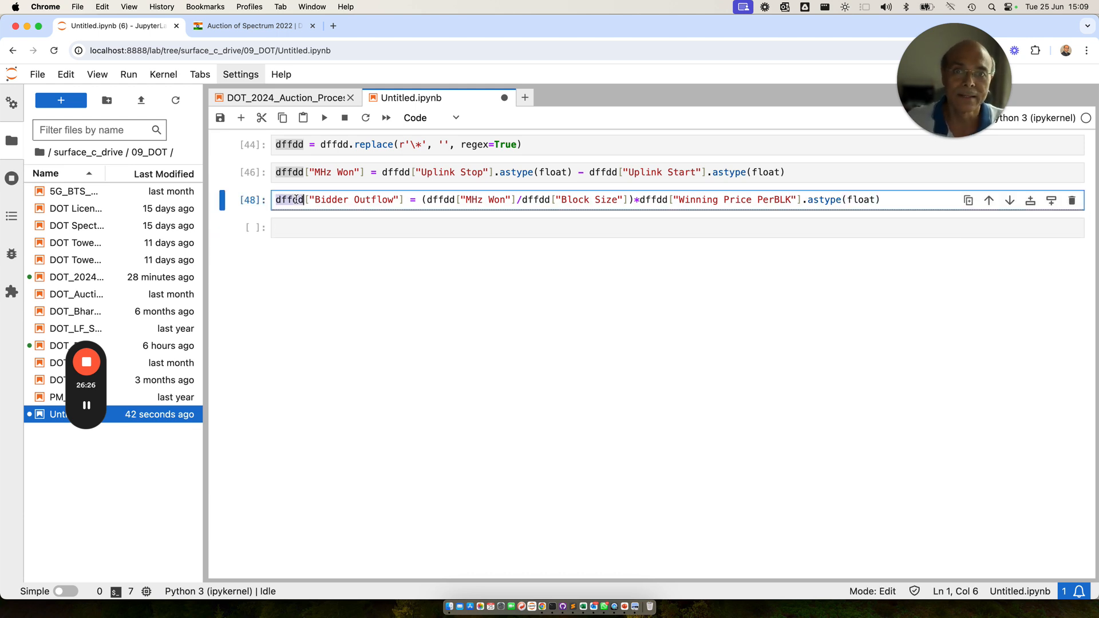
left_click(286, 223)
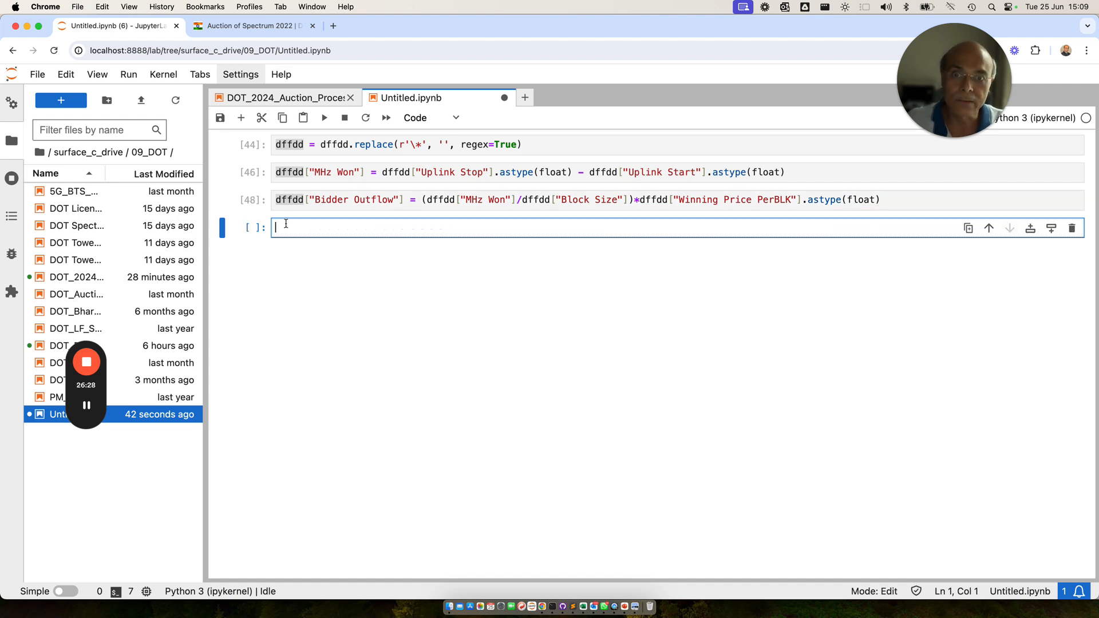
type("dffdd")
key("shift+Return")
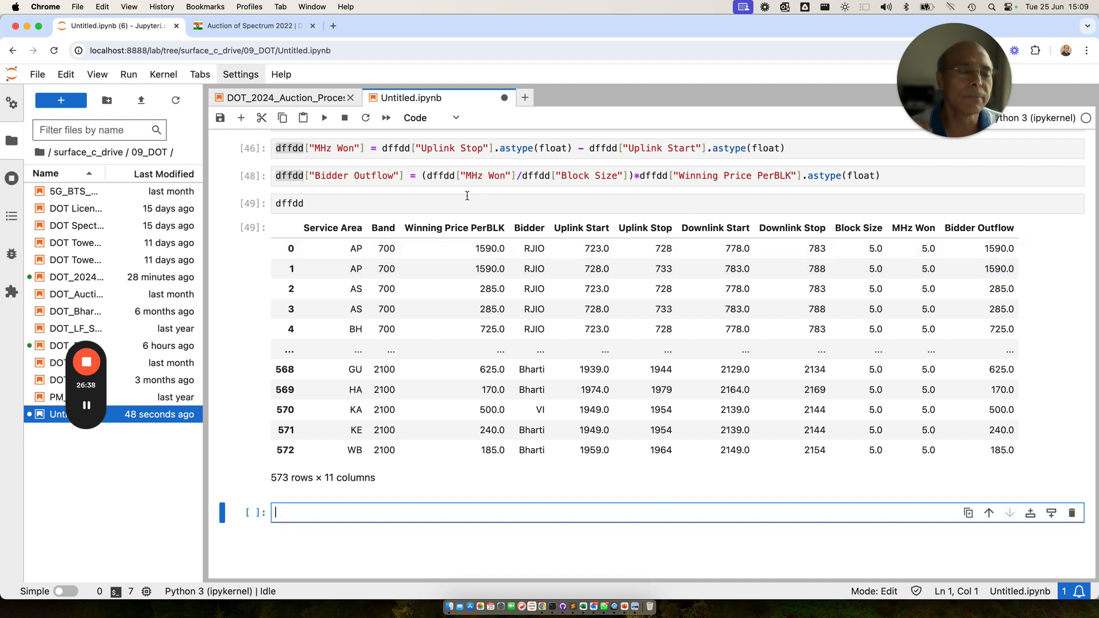
Step: Extend the last dffdd display line with a groupby call whose column list starts with "Band"
left_click(309, 203)
type(".gr")
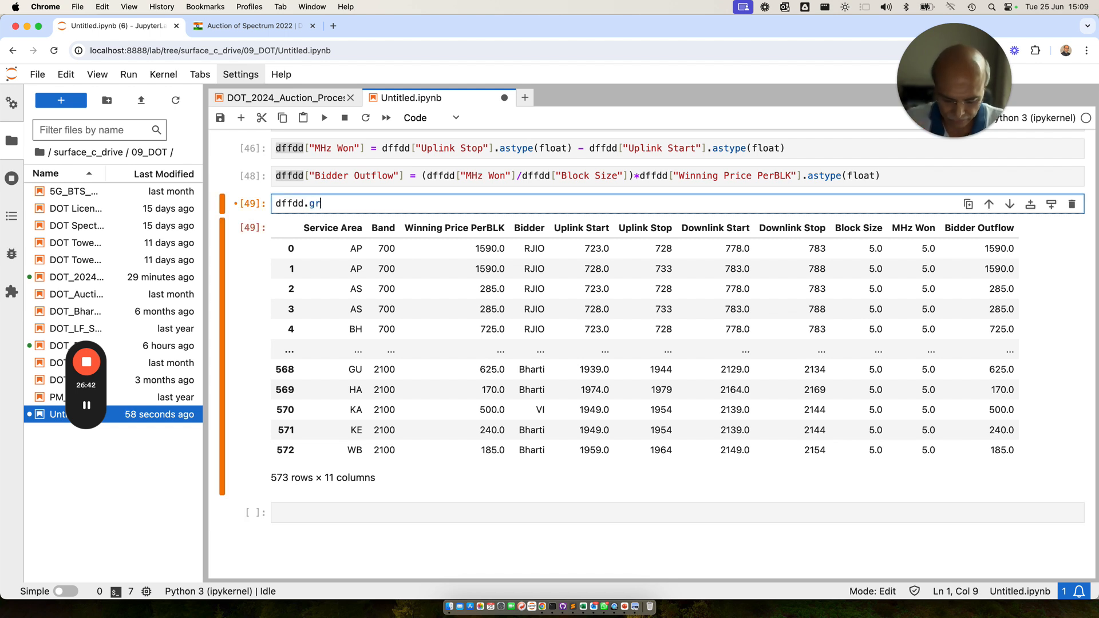
type("ou")
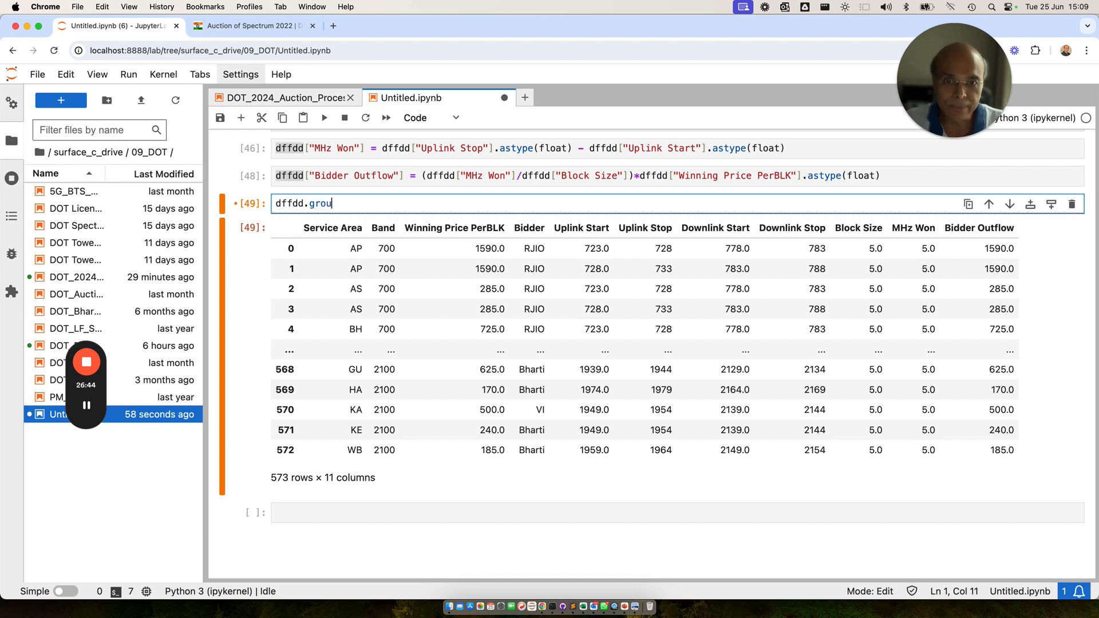
type("pby")
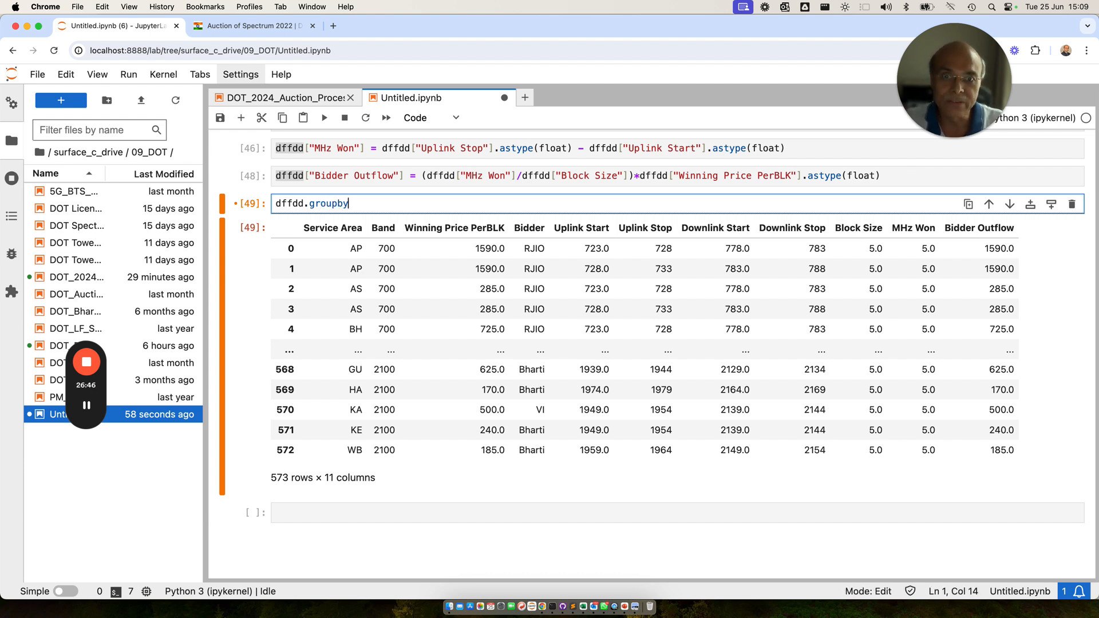
type("(")
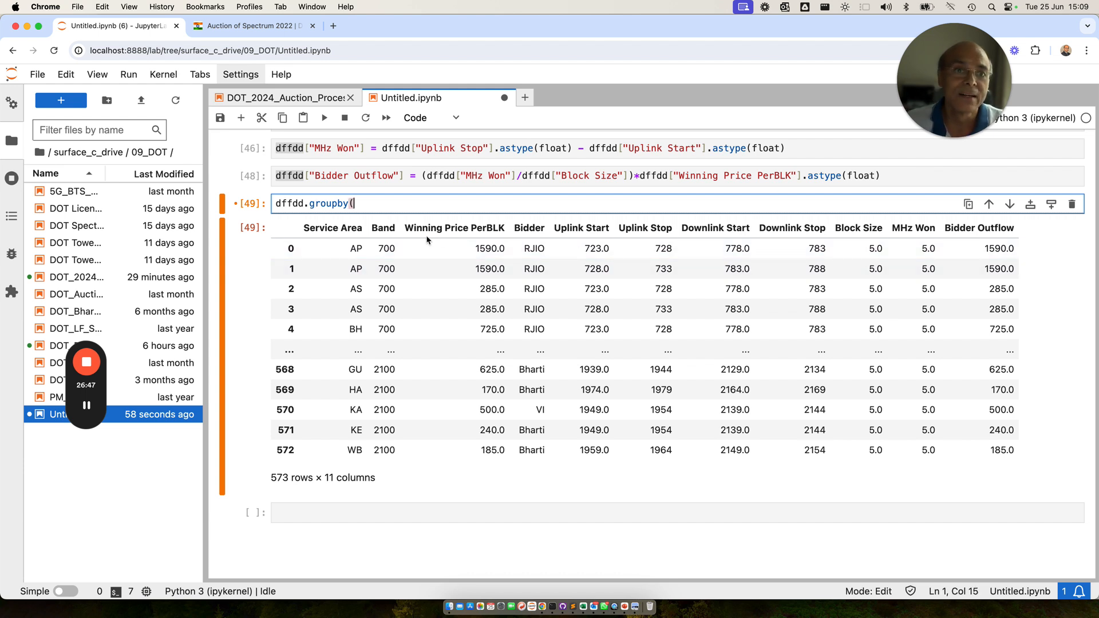
type("[\"")
type("Band")
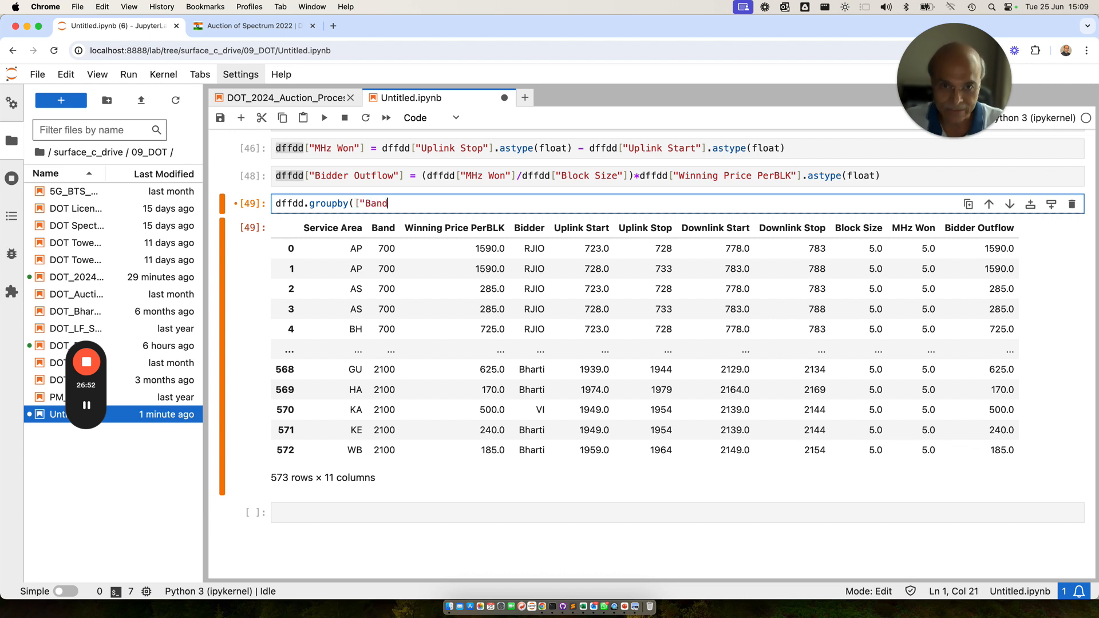
type("\"")
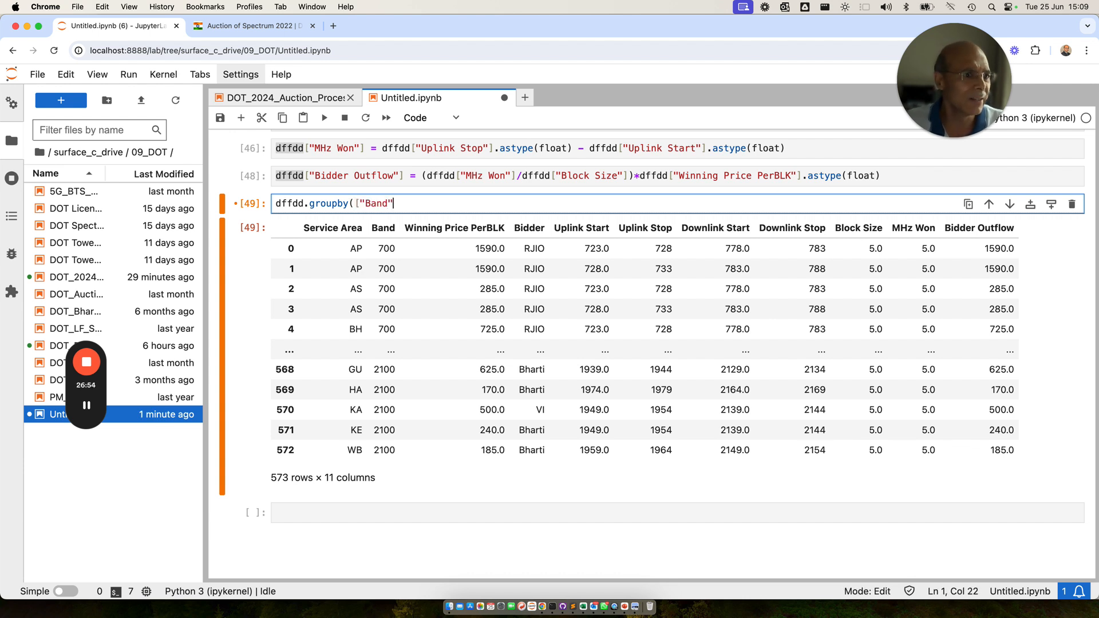
Step: Change the grouping column in the unfinished groupby call to "Bidder" and close the column list's square bracket
key("BackSpace")
key("BackSpace")
key("BackSpace")
key("BackSpace")
key("BackSpace")
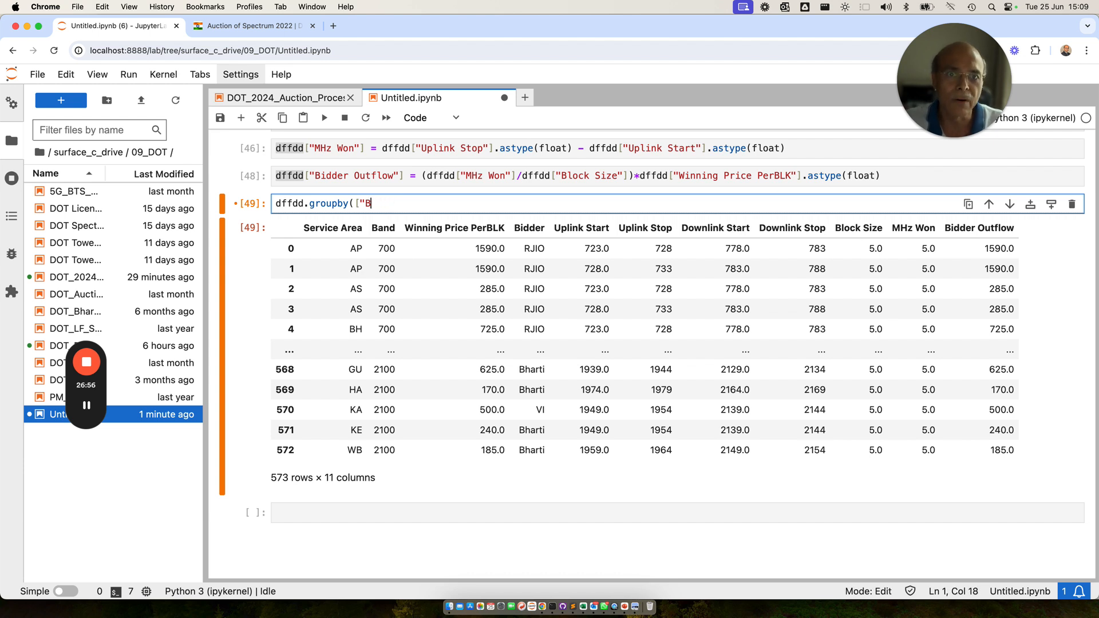
type("Bidder\"]")
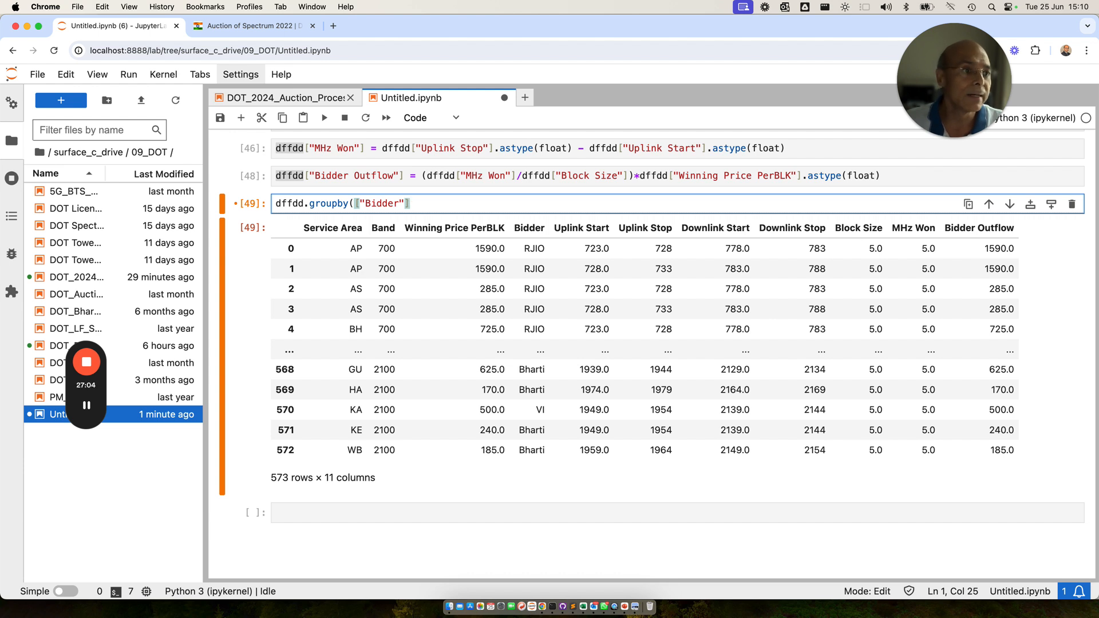
Step: Append ["Bidder Outflow"].sum() to the groupby expression and run the cell
type(")")
type("\"Bid")
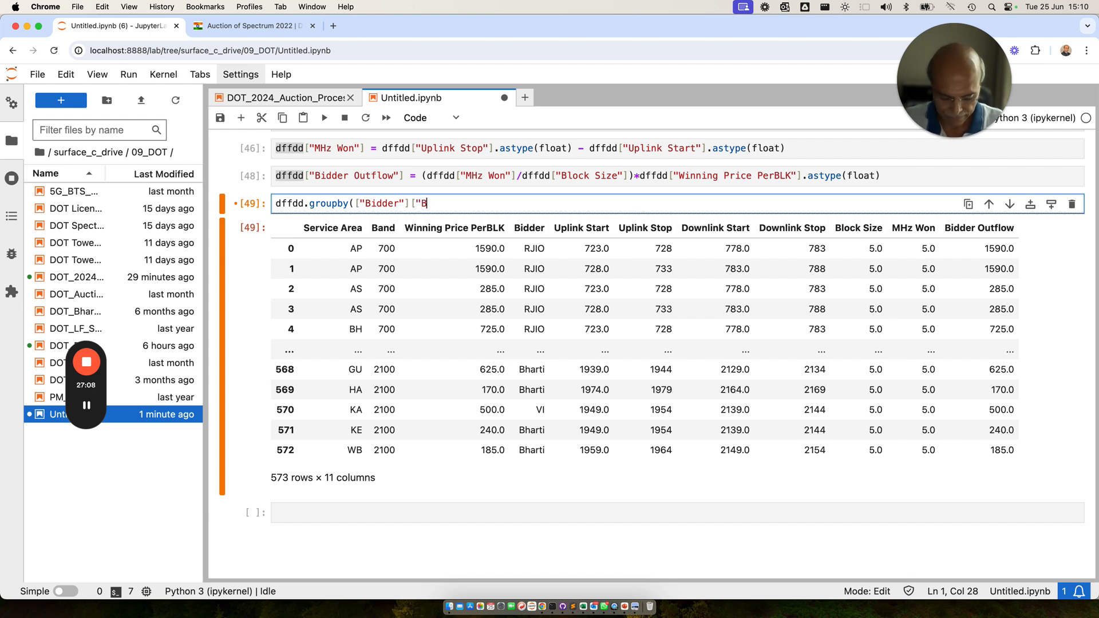
type("der O")
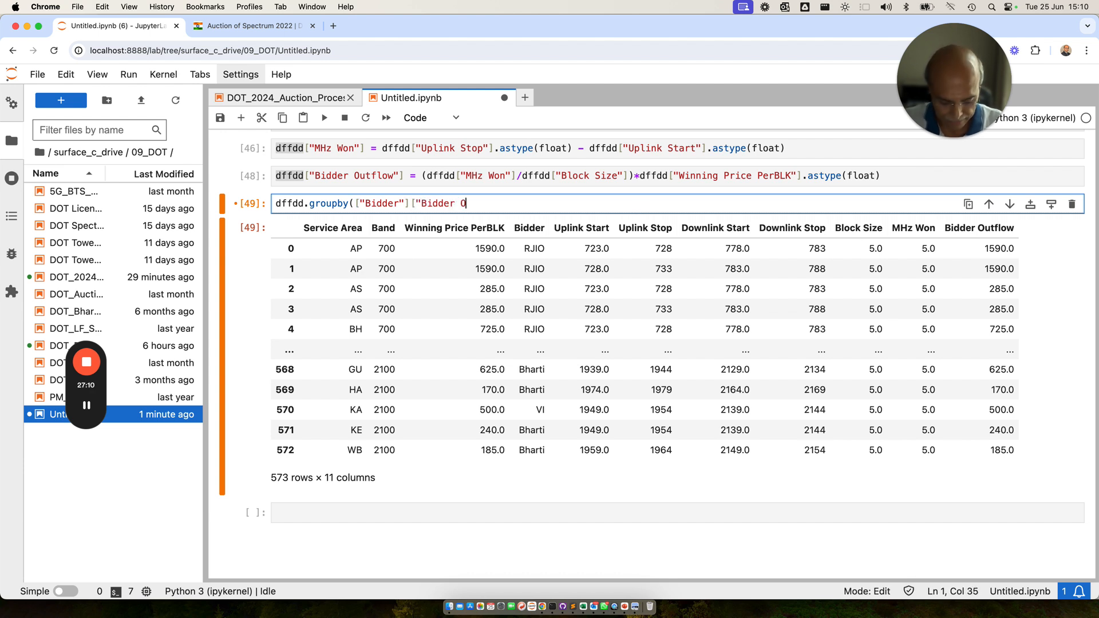
type("utflow\"]")
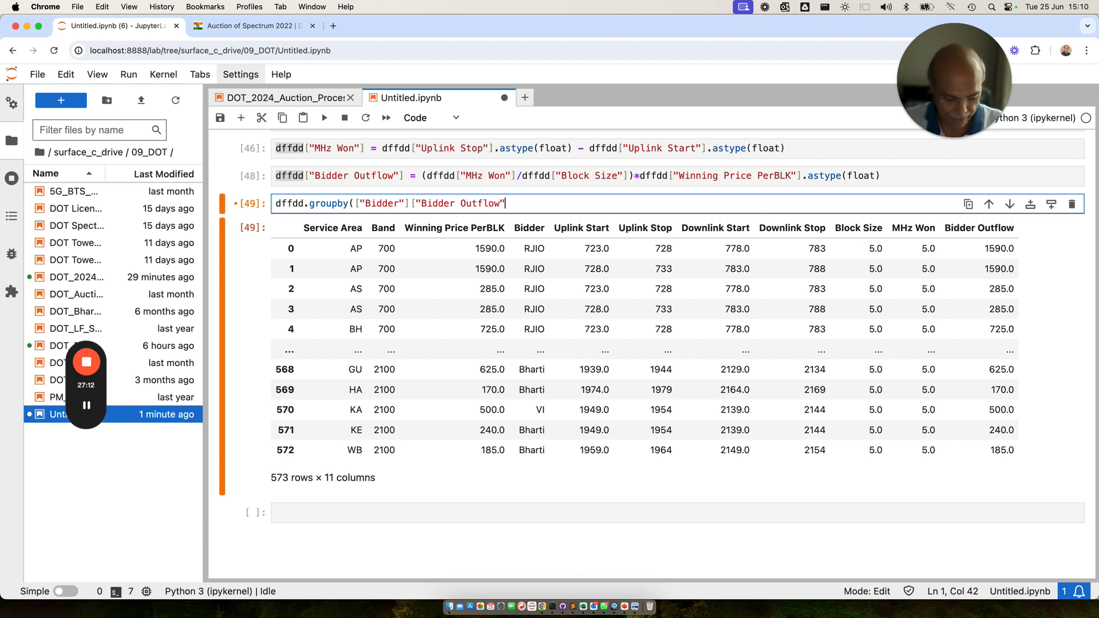
type(".sum()")
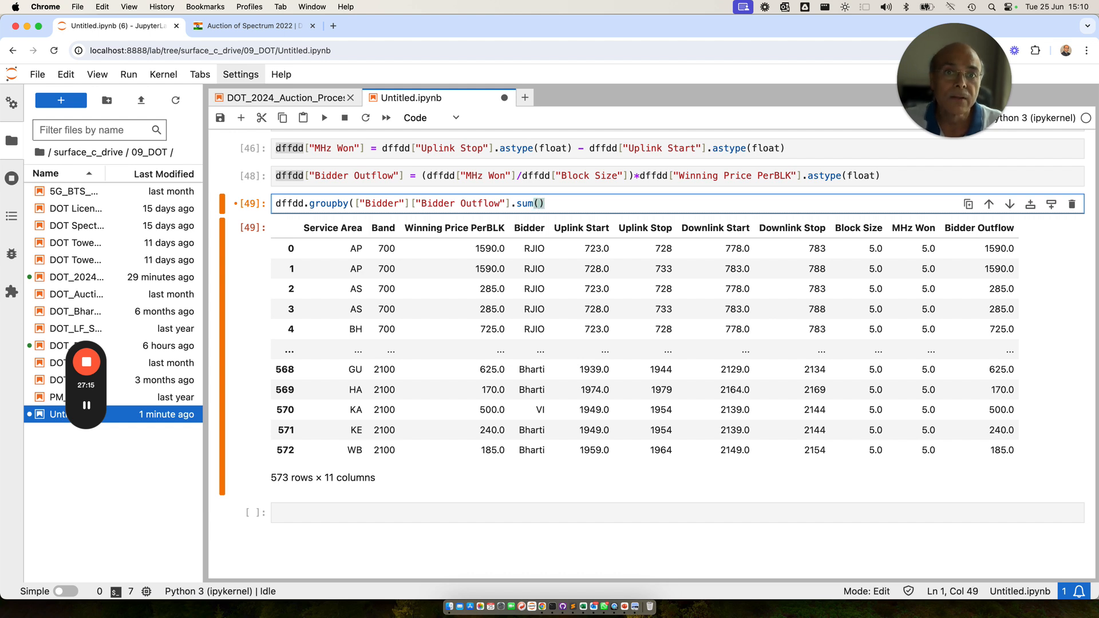
key("shift+Return")
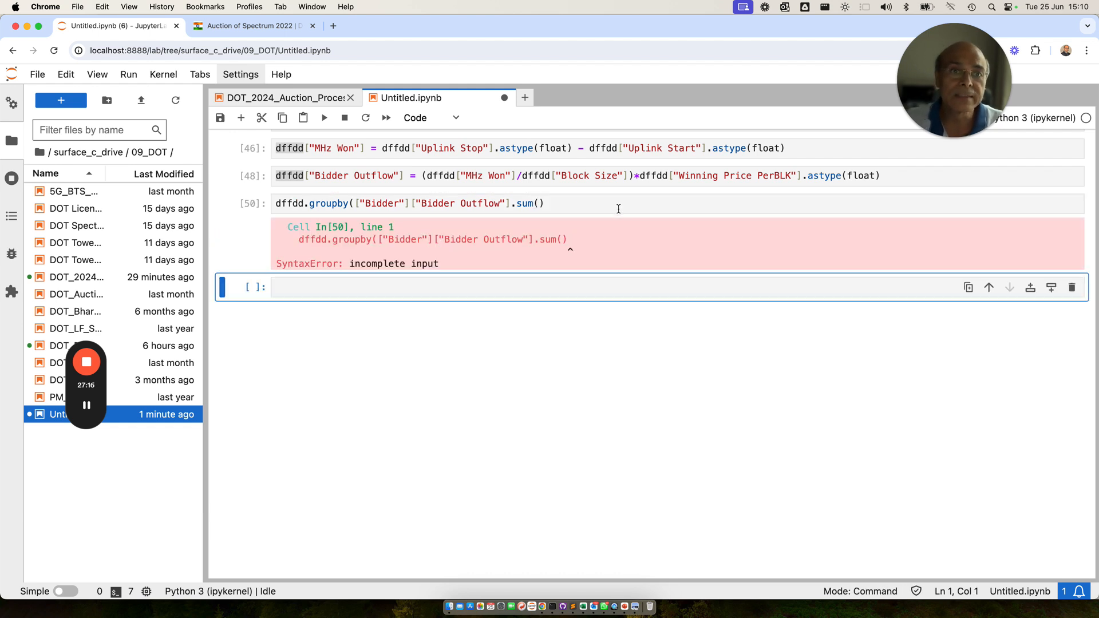
Step: Insert the missing closing parenthesis after ["Bidder"] in the groupby line and rerun the cell
left_click(564, 206)
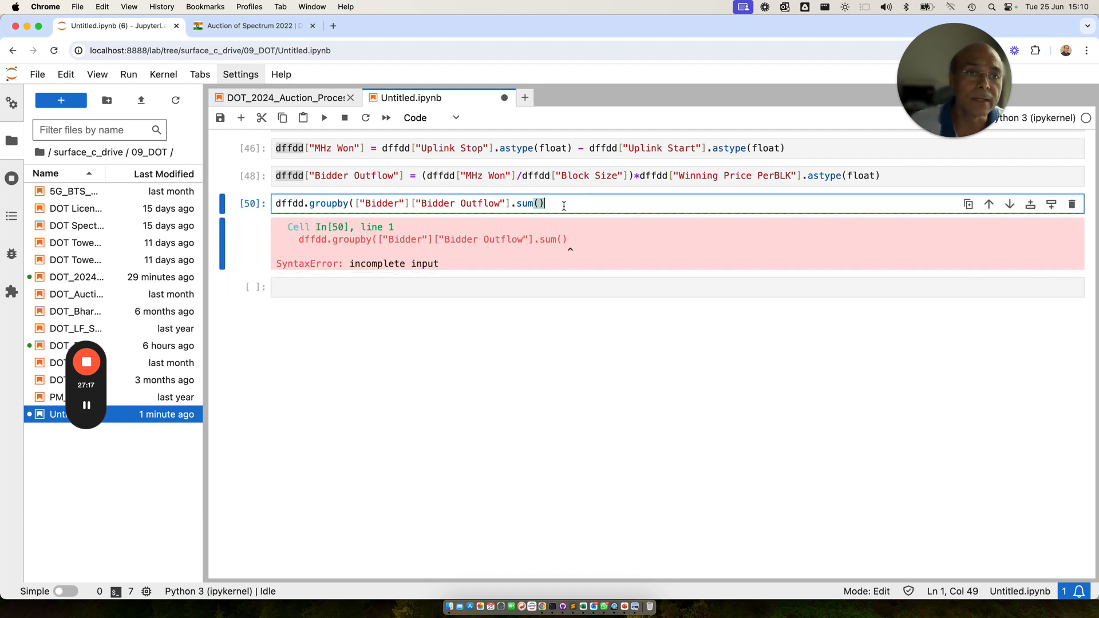
left_click(411, 204)
type(")")
key("shift+Return")
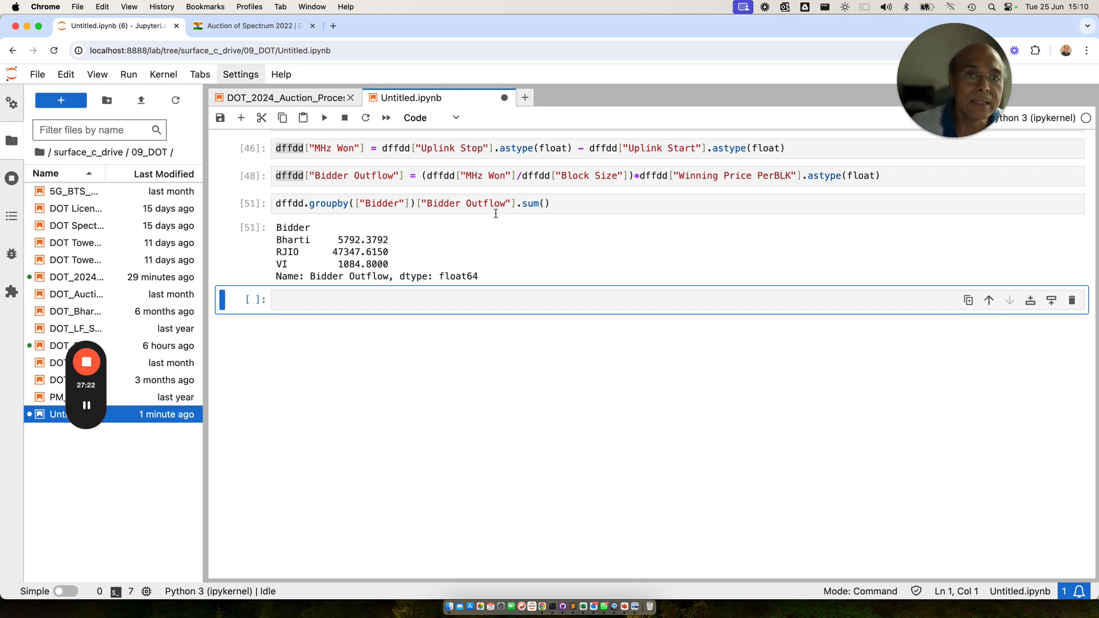